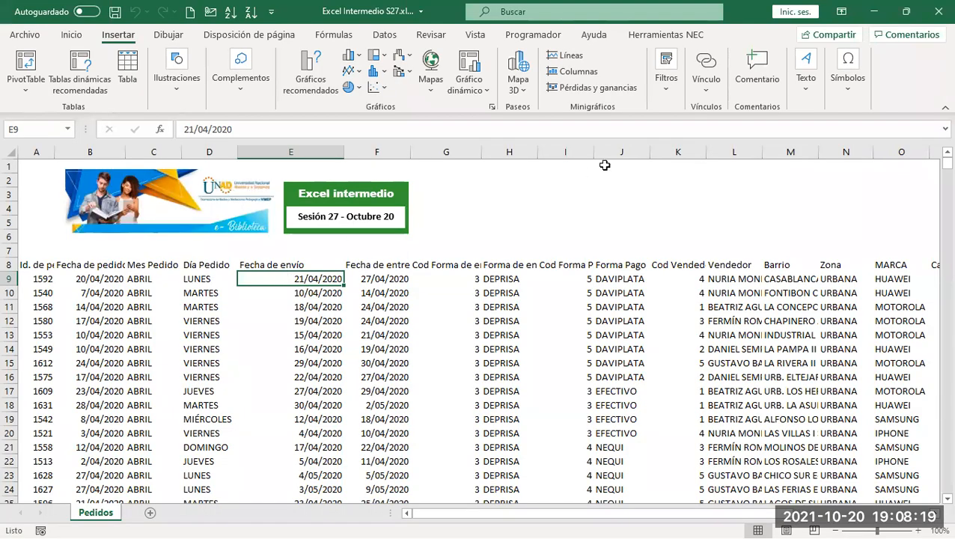
Enter the text "Regiòn" in cell H1, above the orders data
click(511, 166)
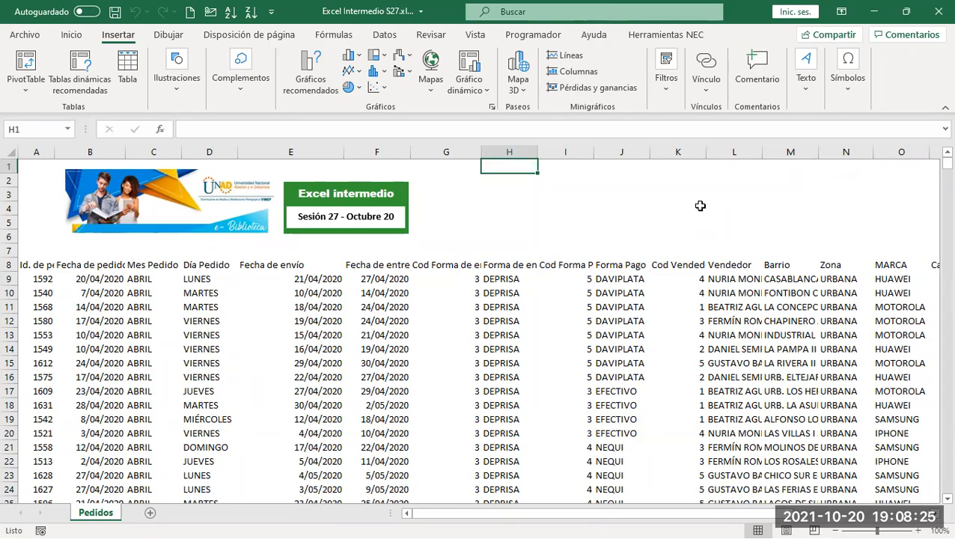
text(Reg)
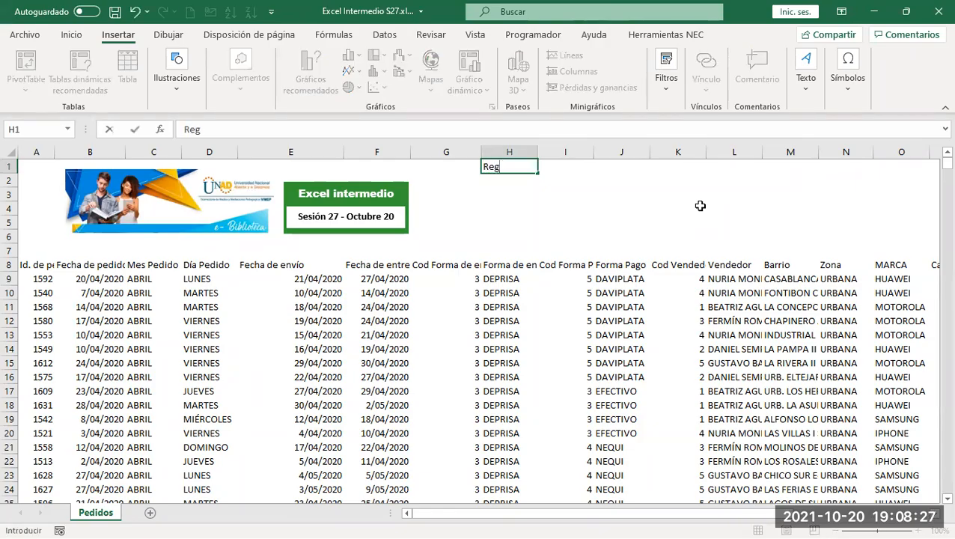
text(ión)
key(Return)
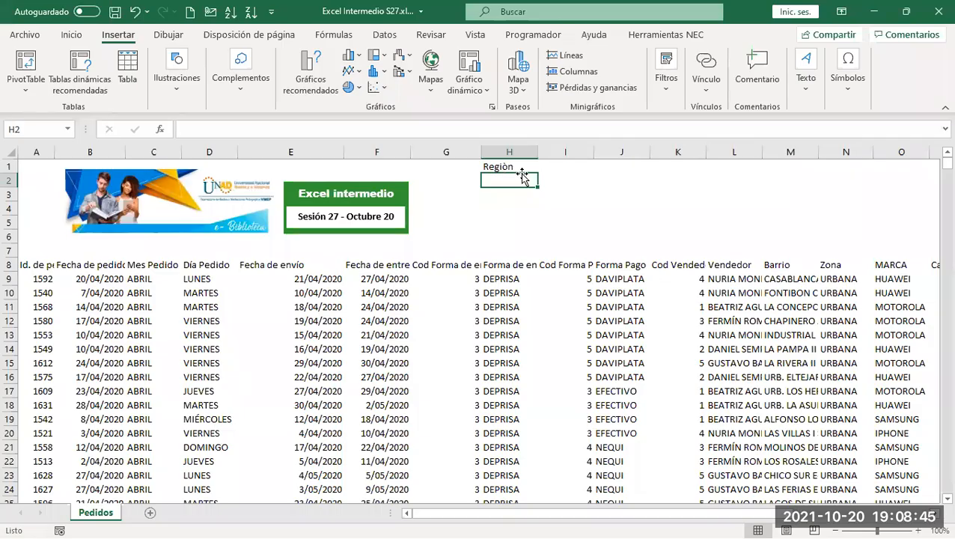
drag(509, 168, 653, 201)
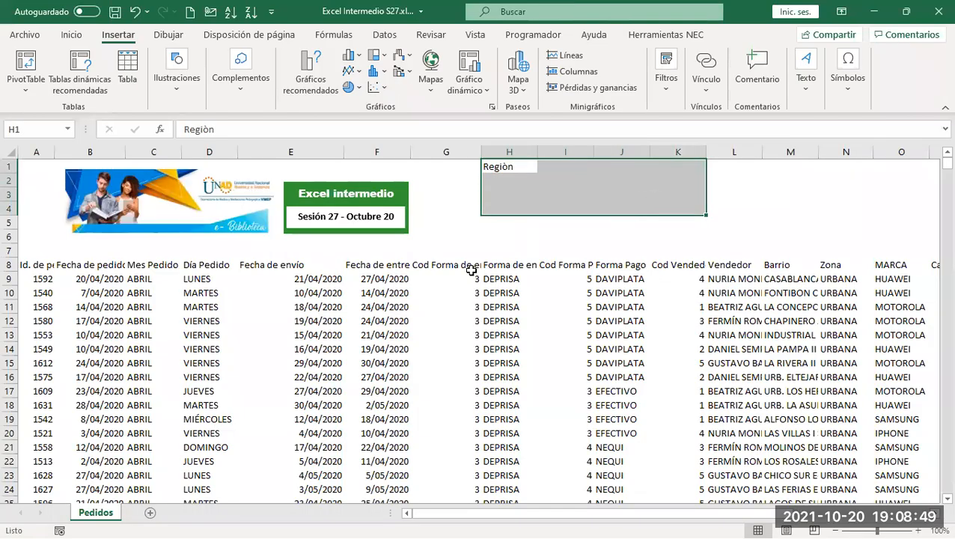
Insert a blank column at I, directly after the Forma de envío column
click(472, 265)
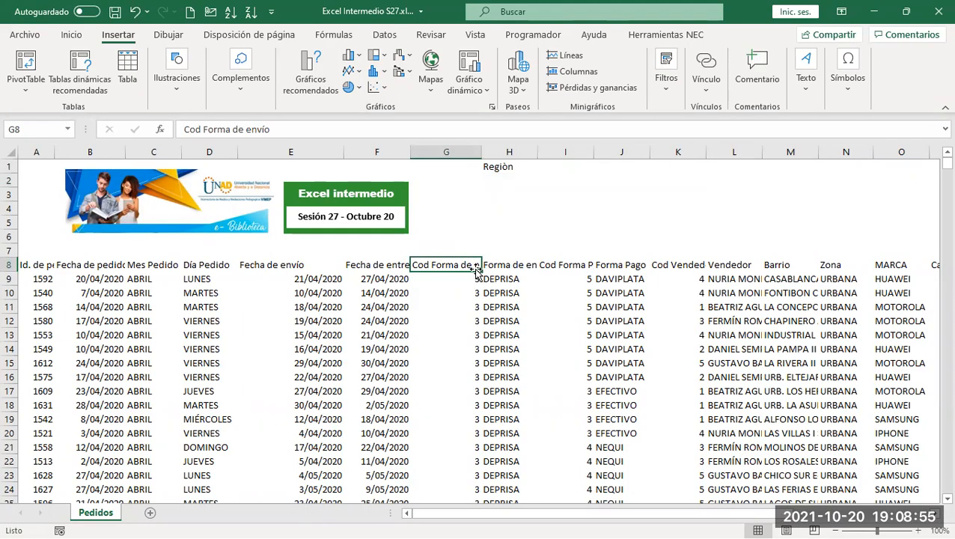
click(567, 153)
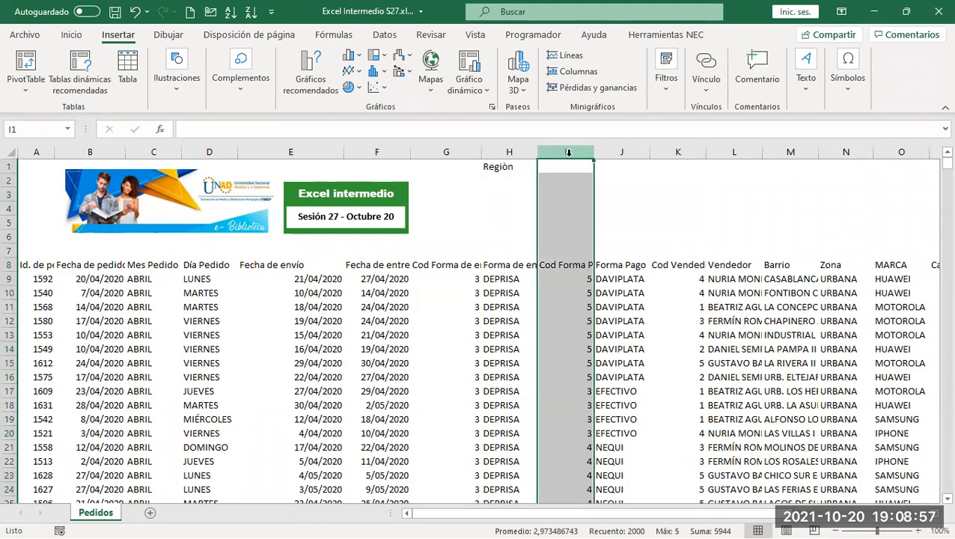
right_click(568, 157)
click(603, 273)
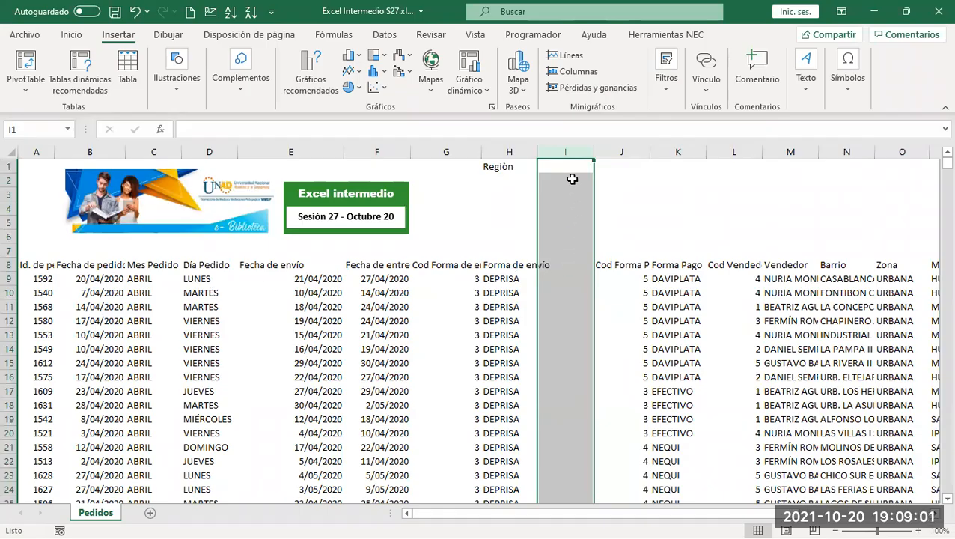
Insert a blank row at row 15, in the middle of the orders data
click(11, 363)
right_click(11, 362)
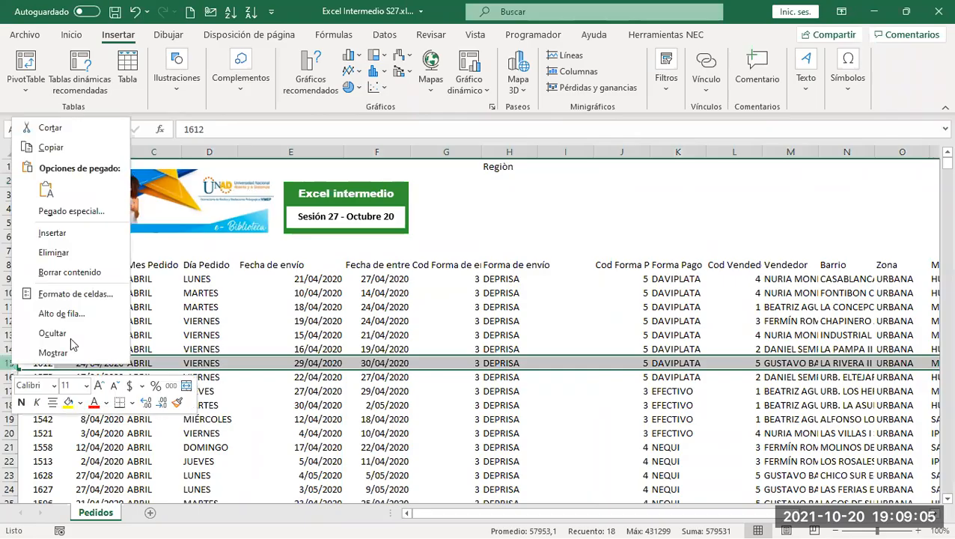
click(88, 233)
click(321, 320)
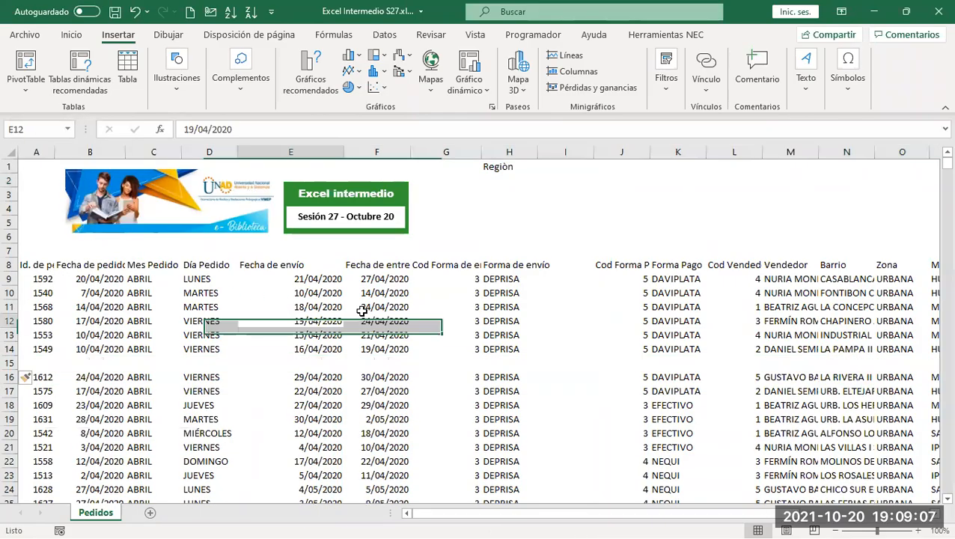
Check which contiguous data regions get selected around D10, K10 and H17 on each side of the blank row and column
click(609, 205)
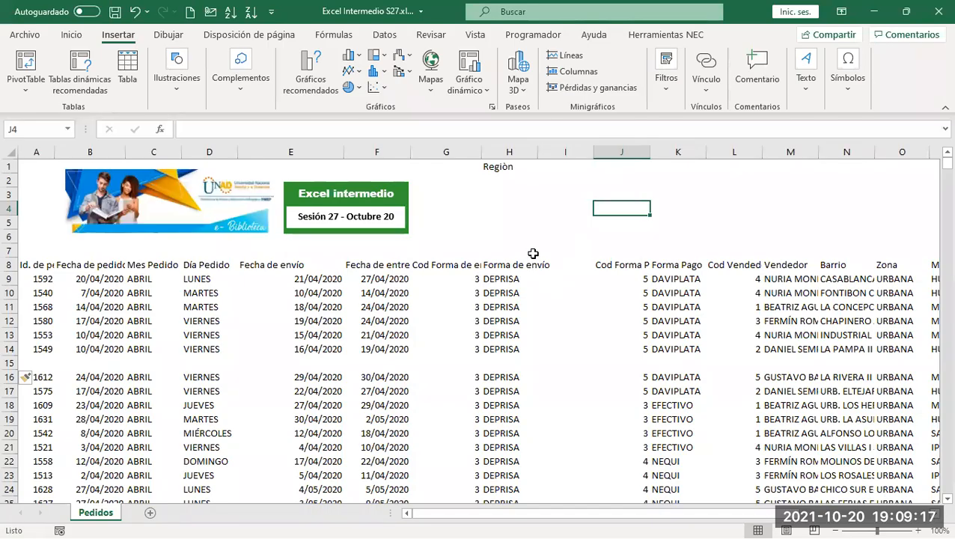
click(199, 292)
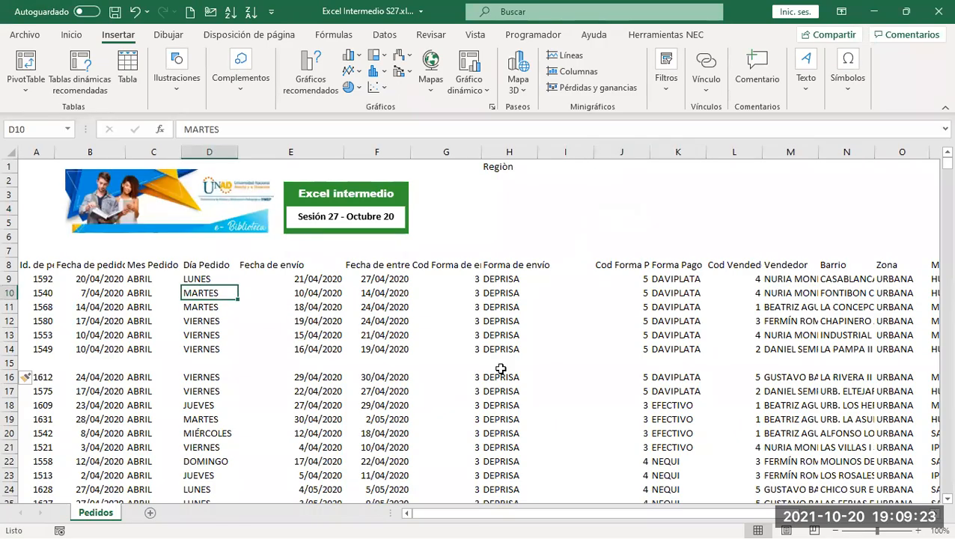
key(ctrl+a)
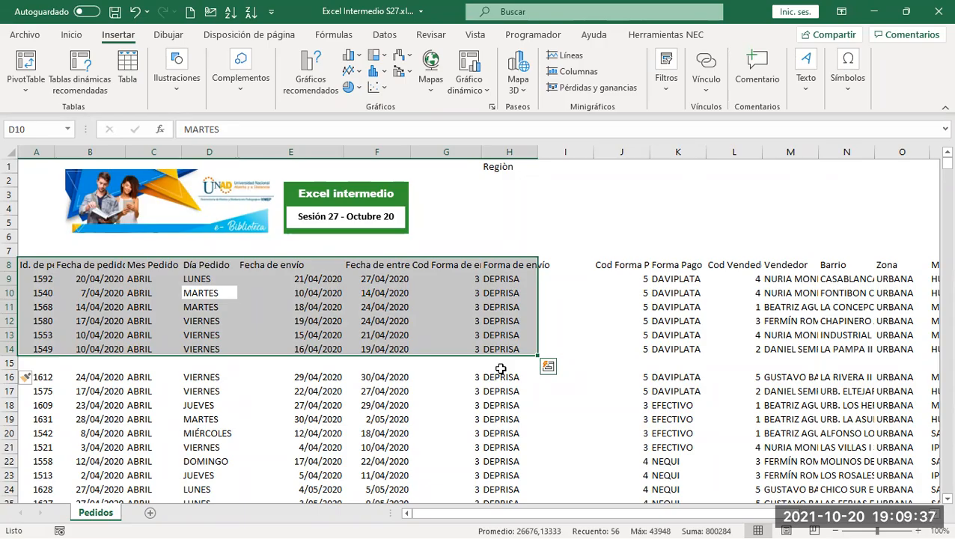
click(676, 294)
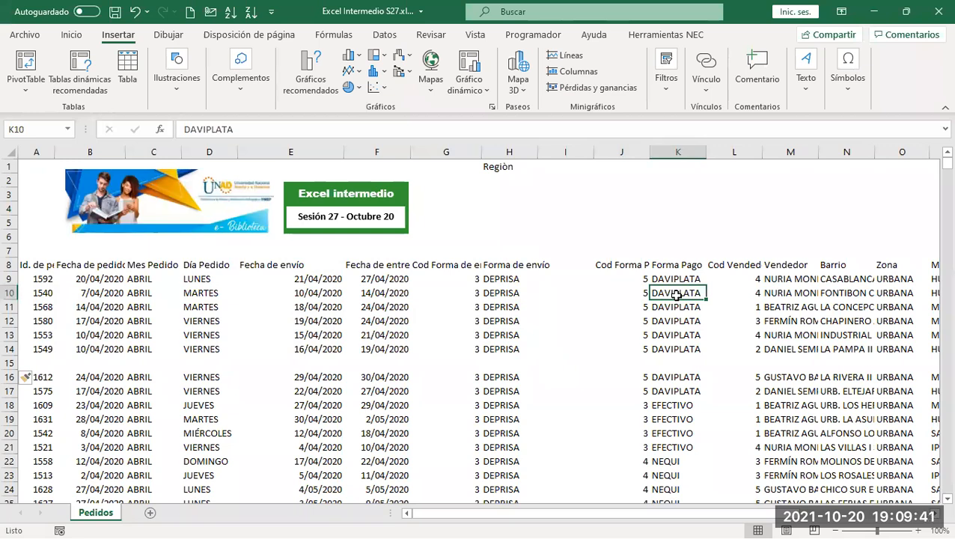
key(ctrl+a)
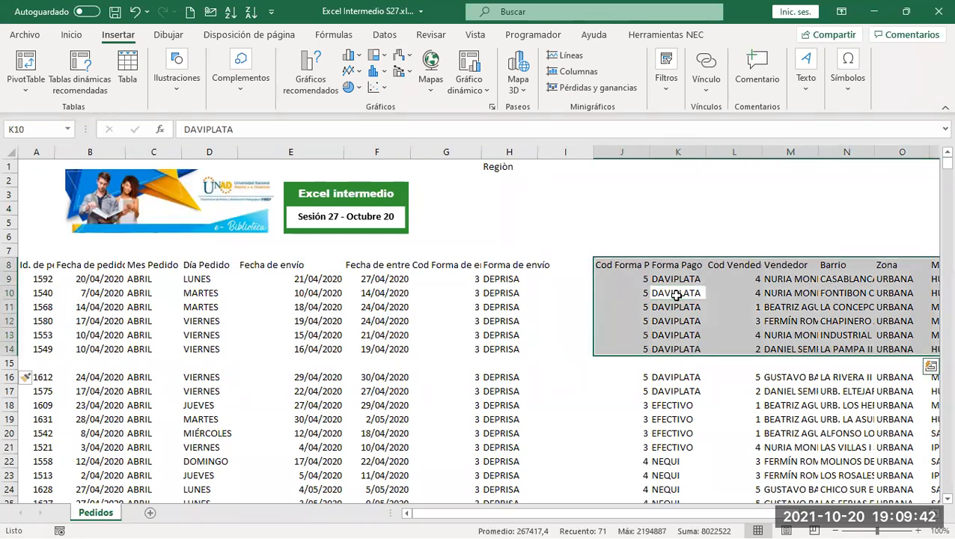
click(493, 390)
key(ctrl+a)
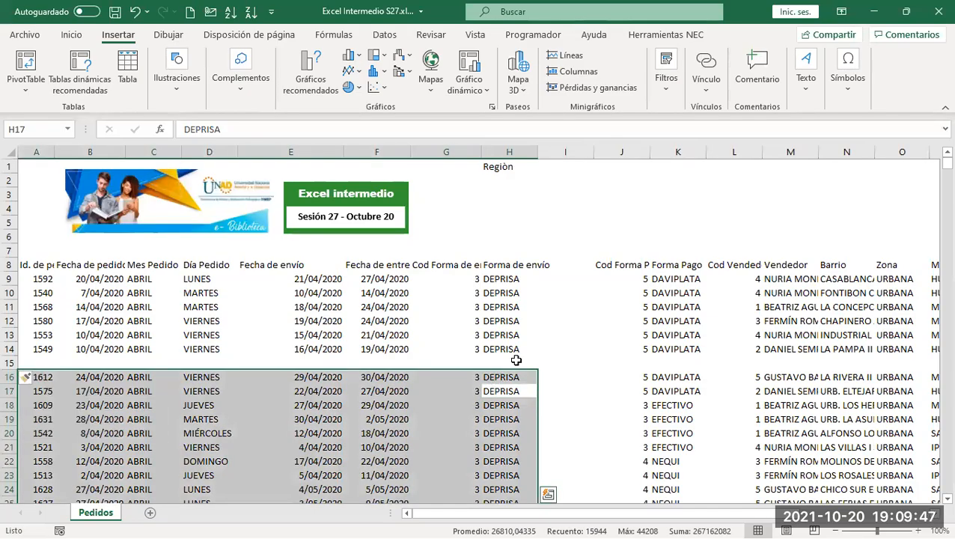
Delete the blank column I that splits the orders data
click(561, 337)
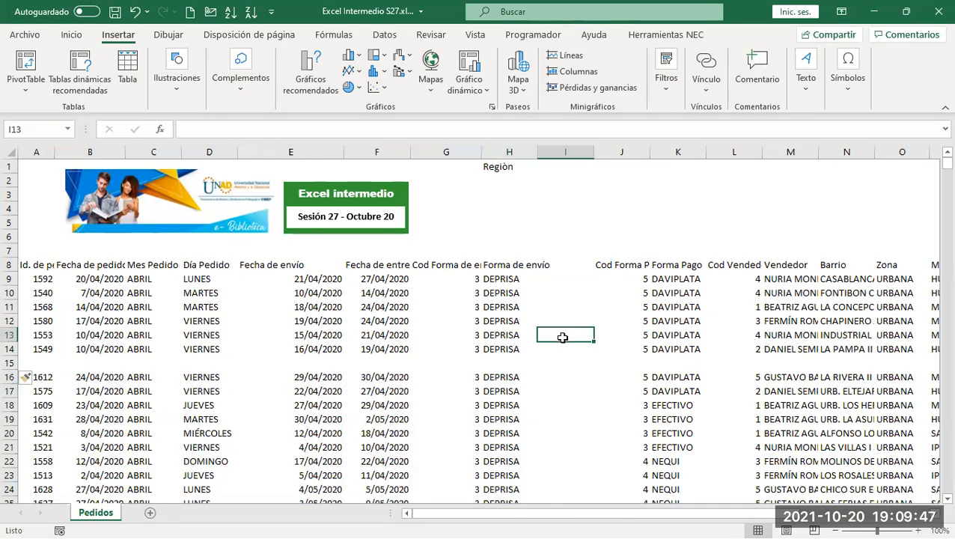
click(560, 153)
right_click(561, 154)
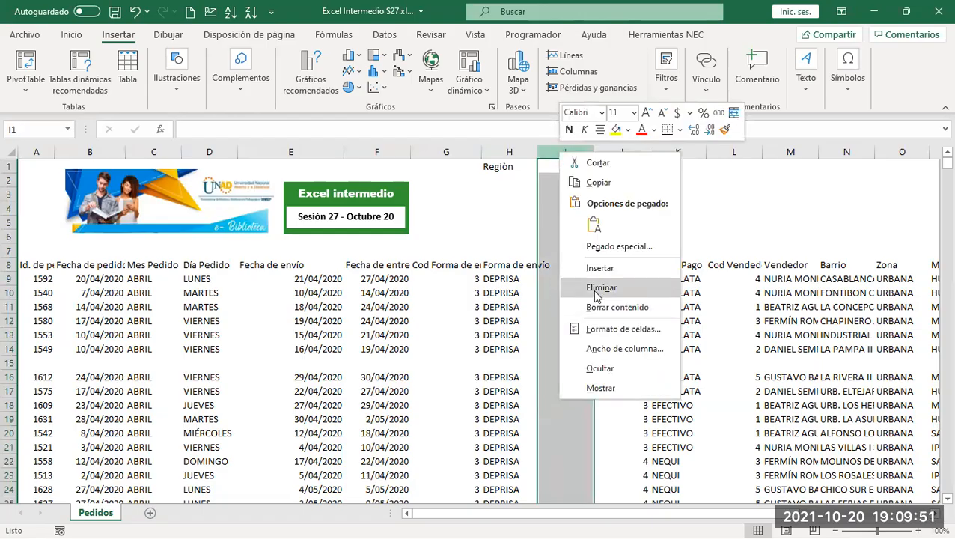
click(587, 291)
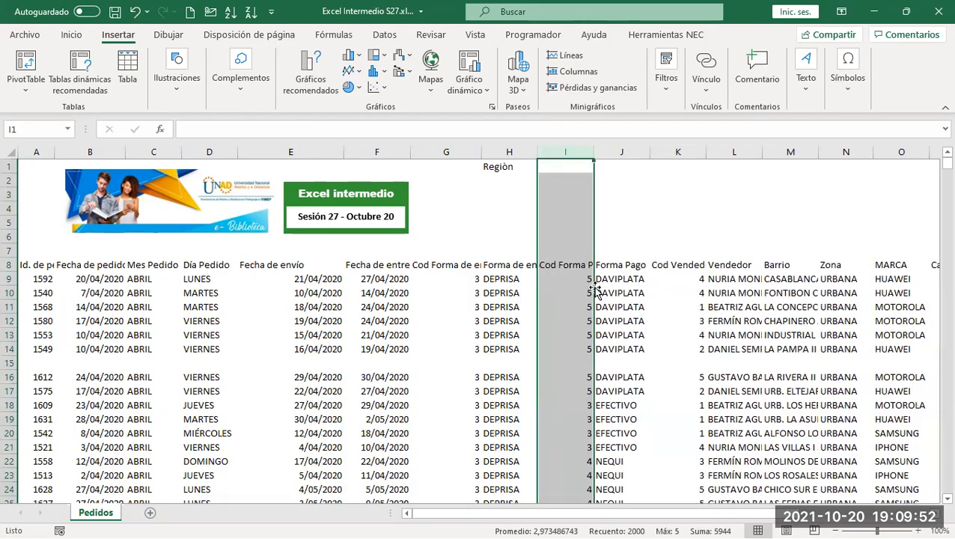
Delete the blank row 15 inside the orders data
click(11, 363)
right_click(12, 364)
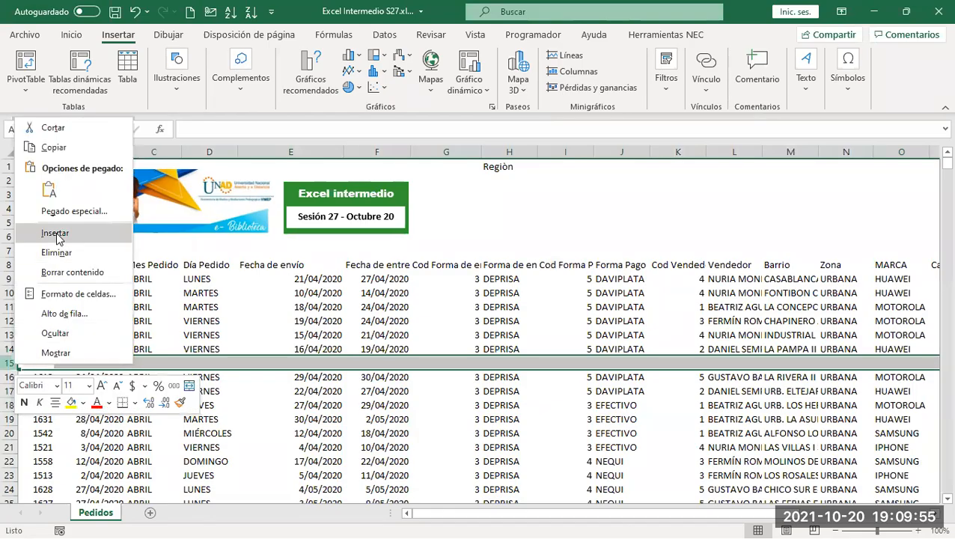
click(64, 252)
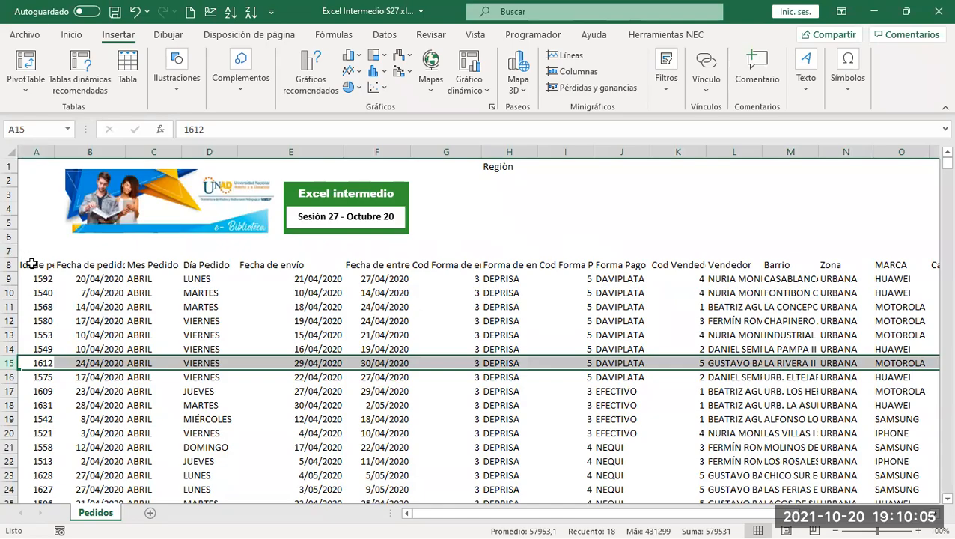
Examine the full extent of the orders data by selecting from the header in A8 to the last column and row
drag(33, 264, 473, 267)
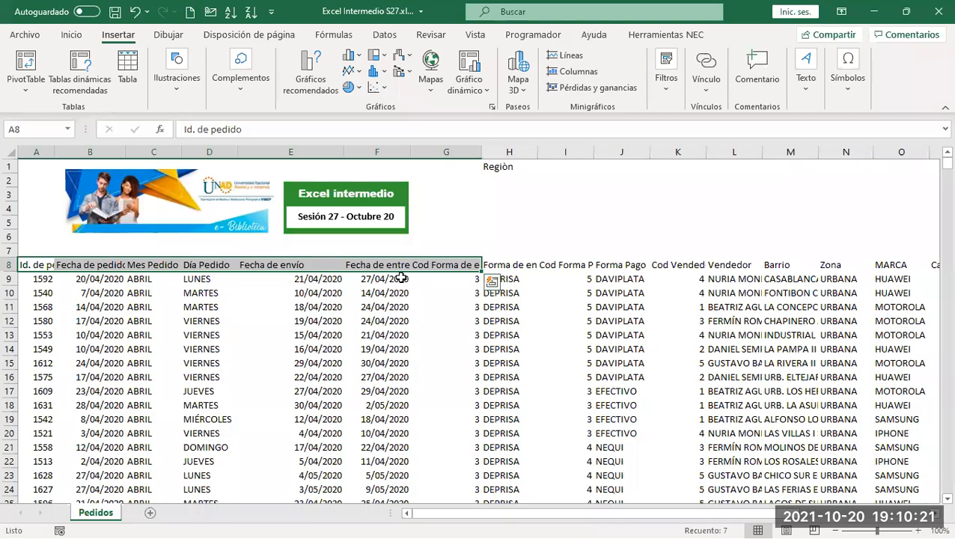
key(ctrl+shift+Right)
key(ctrl+shift+Down)
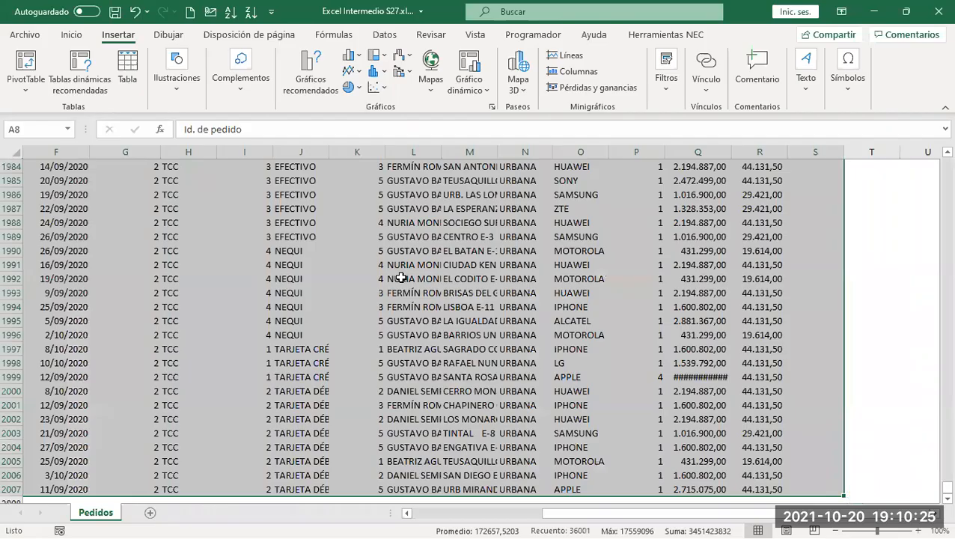
key(ctrl+Home)
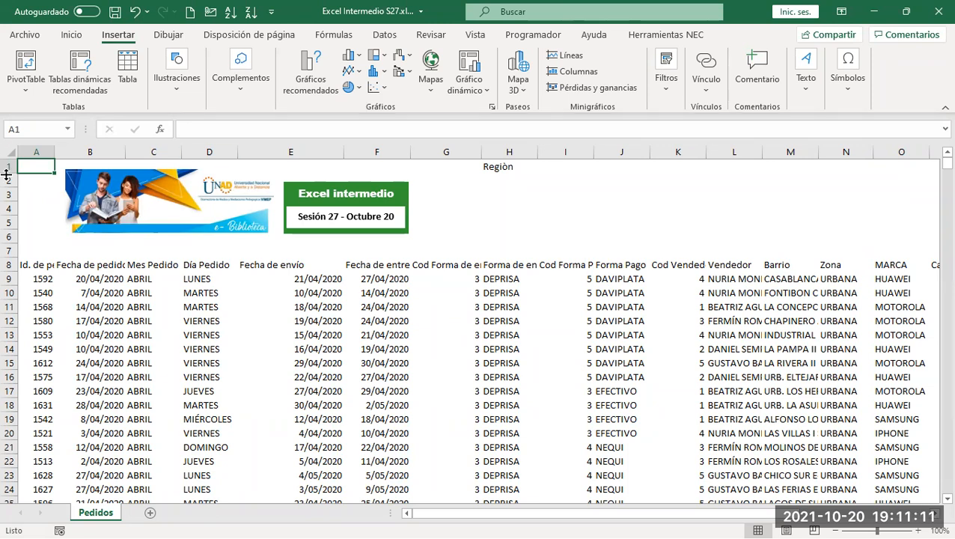
Start a CONTAR.SI formula in cell A7, above the Id. de pedido header
click(47, 252)
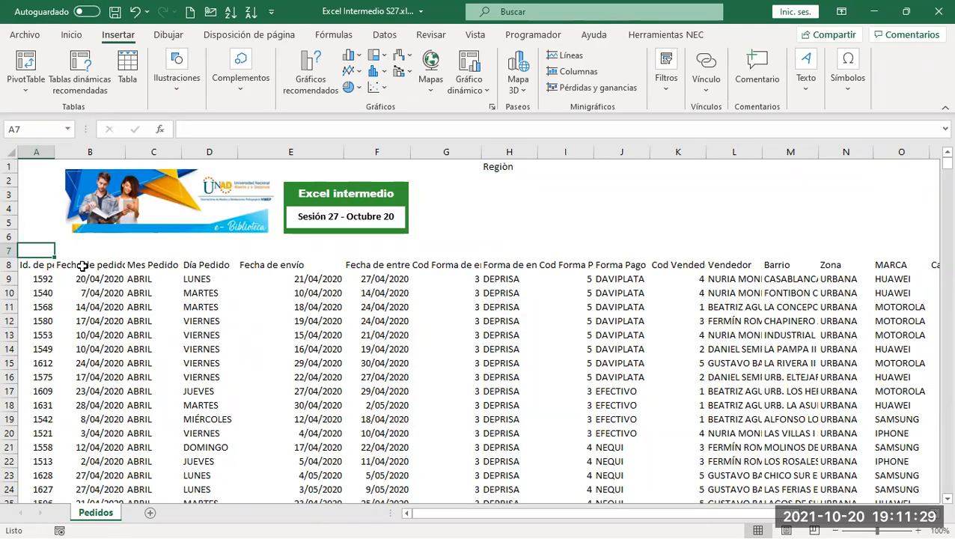
key(Down)
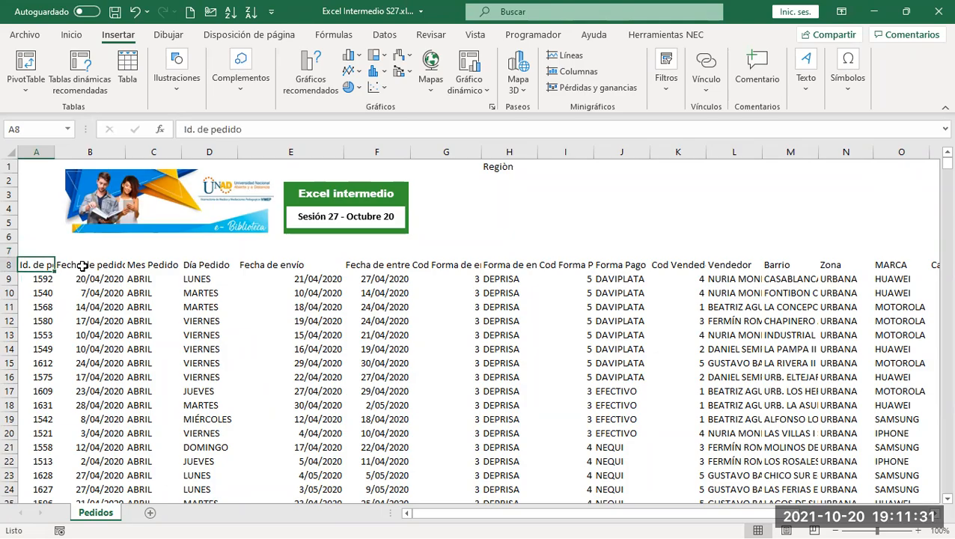
key(Up)
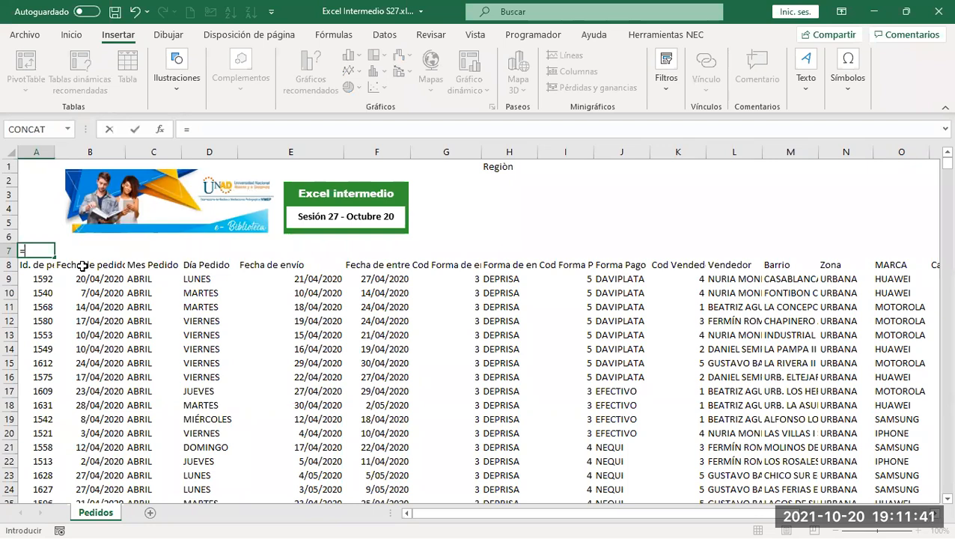
key(Escape)
text(=con)
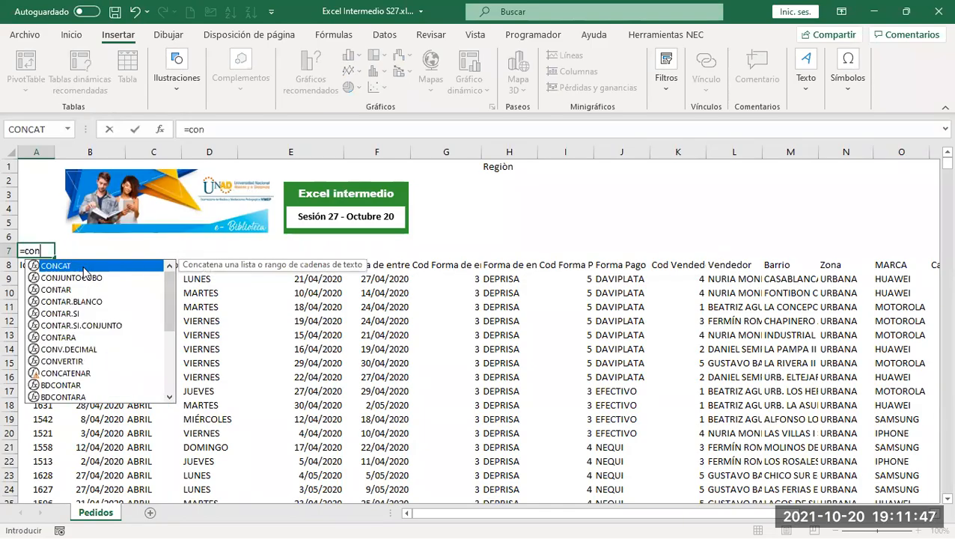
key(Down)
key(Down)
key(Down)
key(Down)
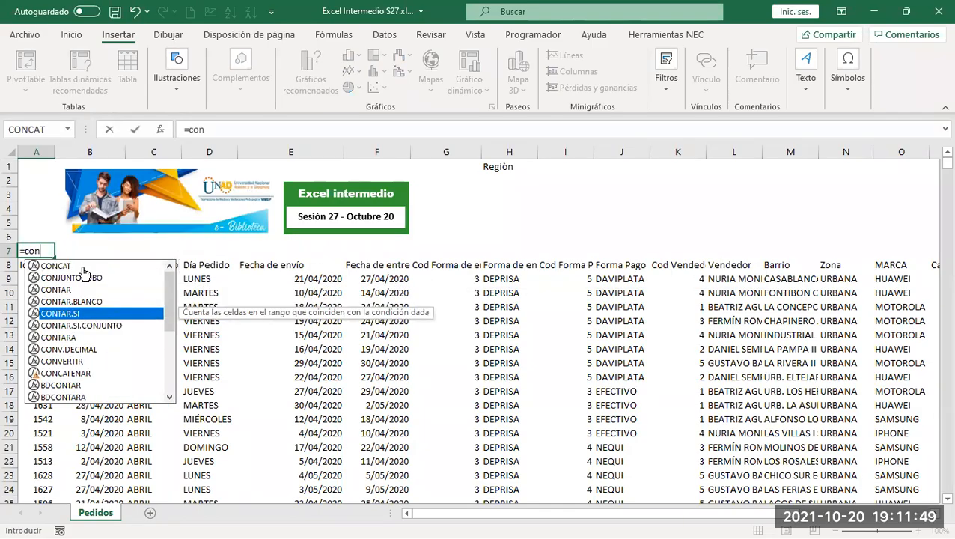
key(Tab)
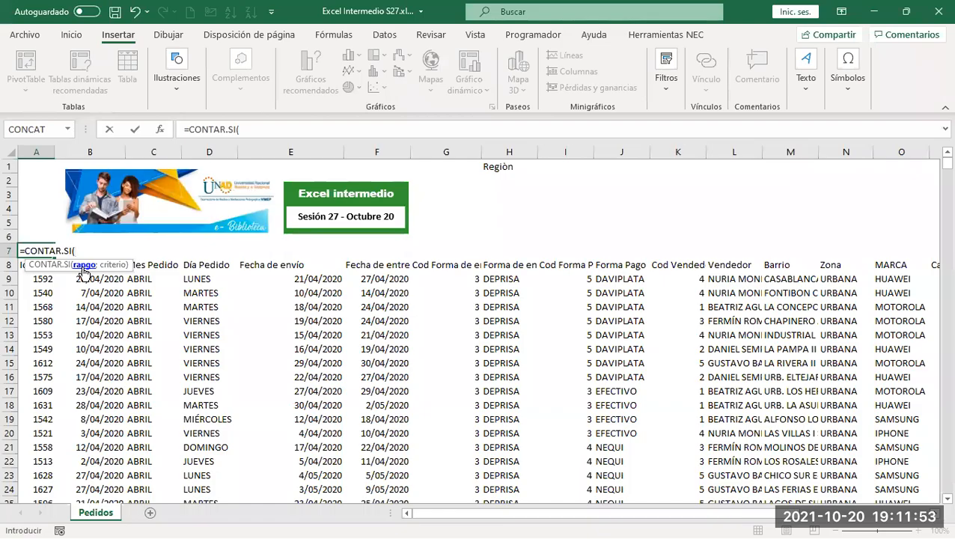
Complete the A7 formula with the absolute header range $A$8:$S$8 and the criterion A8
key(Down)
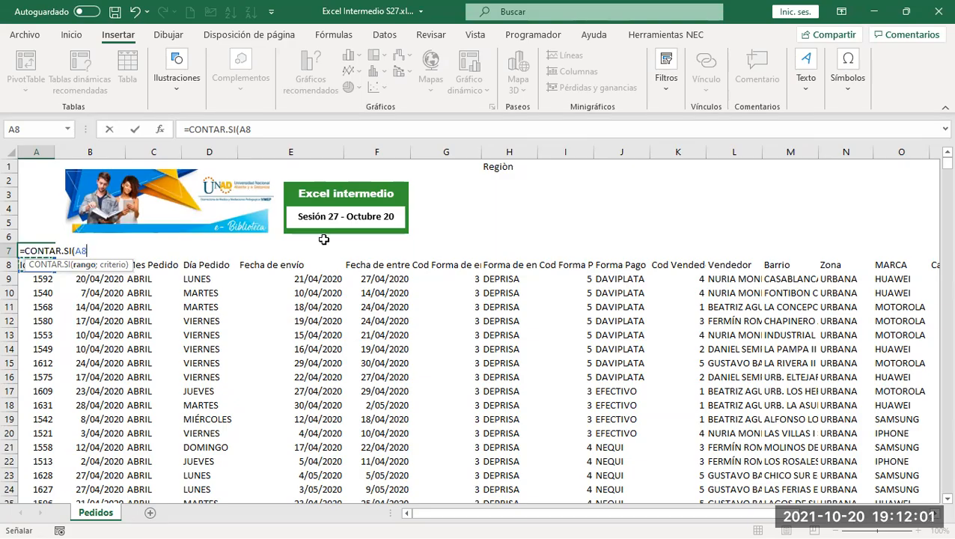
key(ctrl+shift+Right)
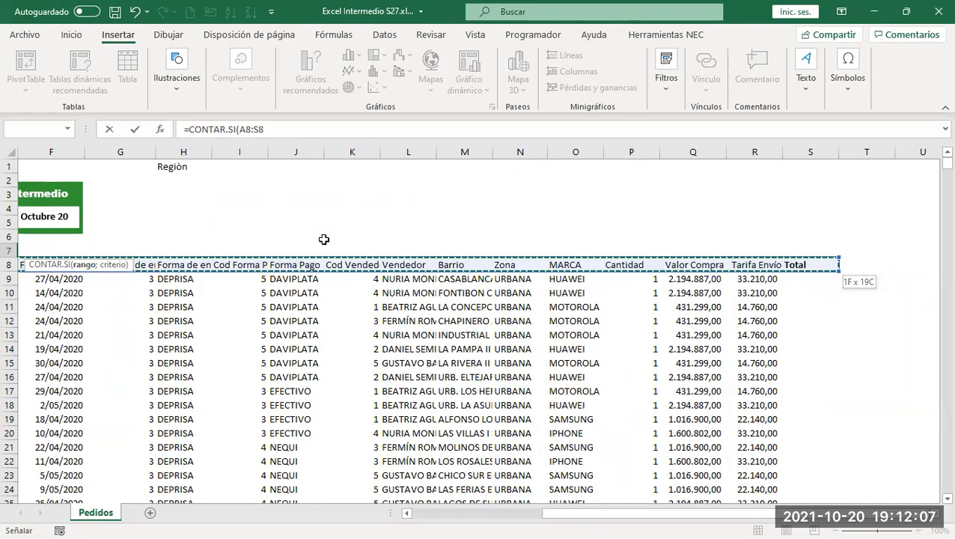
scroll(324, 239, left, 1)
key(F4)
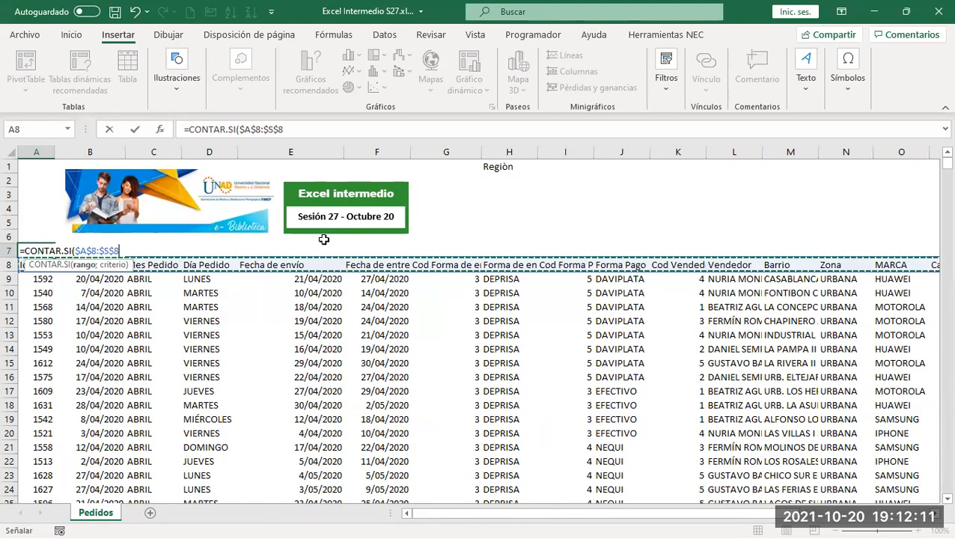
text(;)
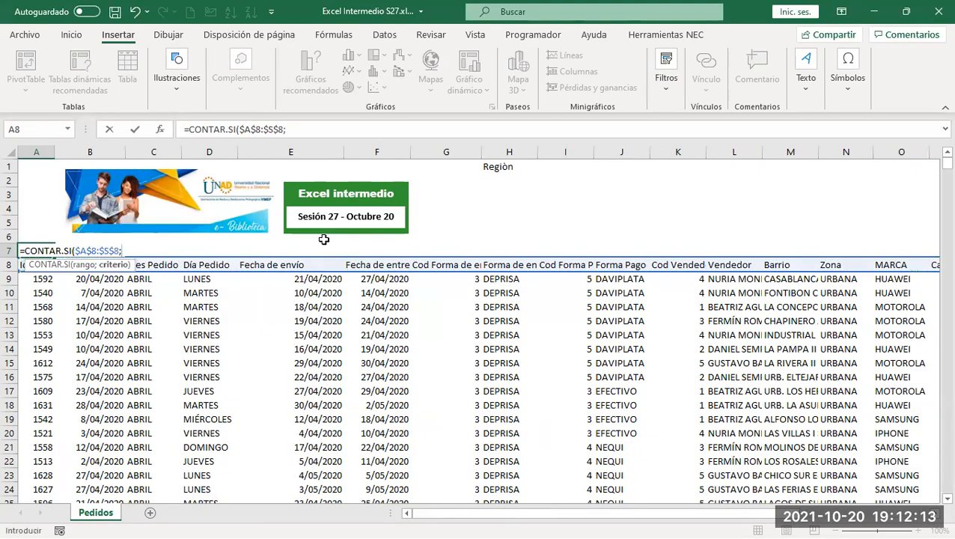
click(36, 279)
key(Up)
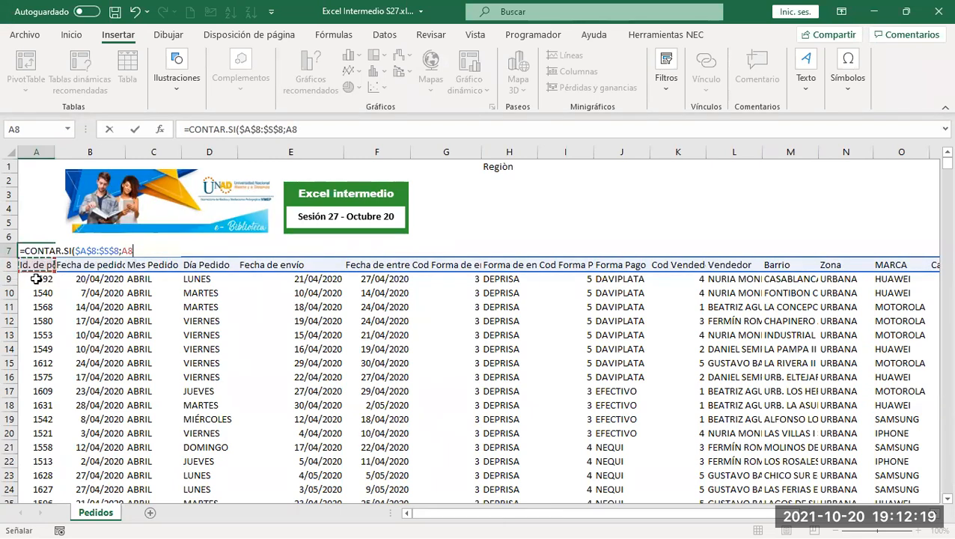
key(Return)
key(Up)
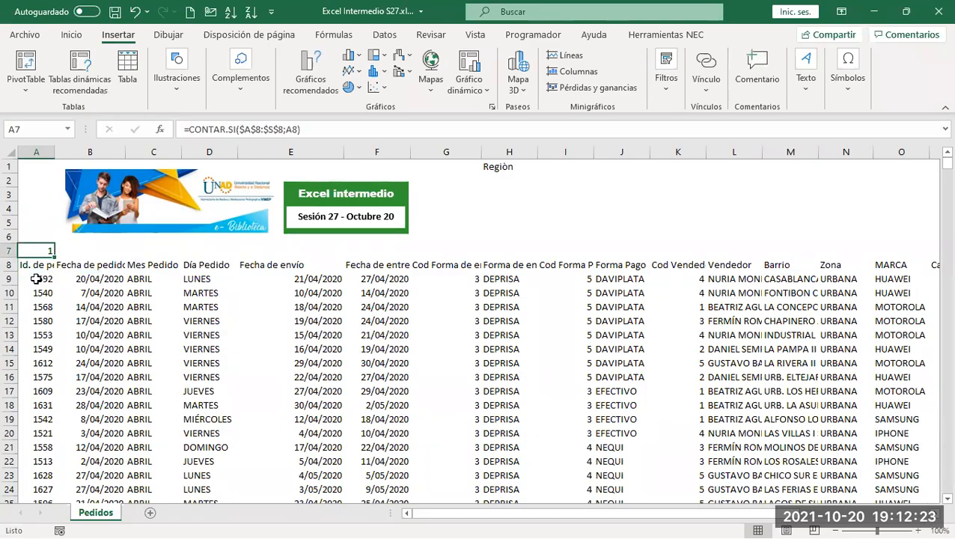
Copy the CONTAR.SI formula from A7 across row 7 above every header, through the Total column at S7
key(ctrl+c)
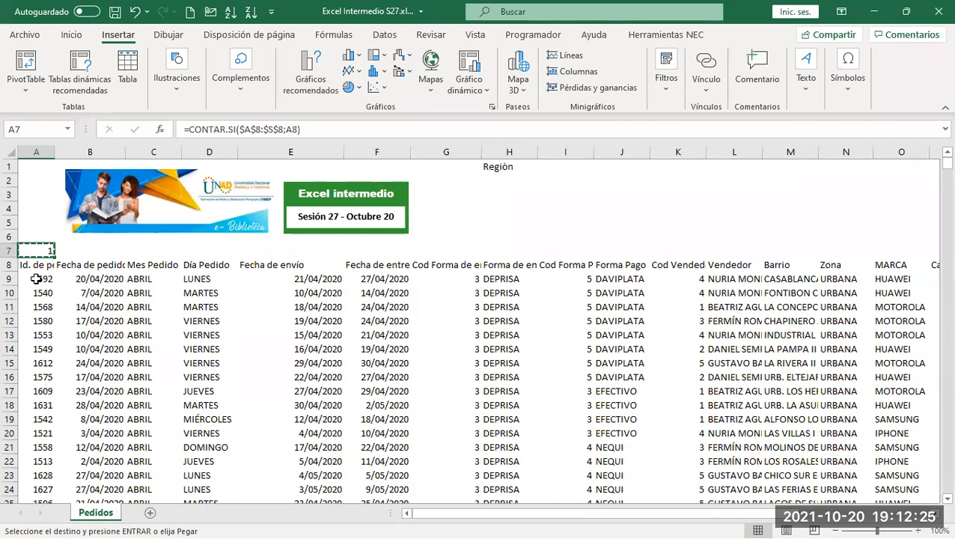
key(Down)
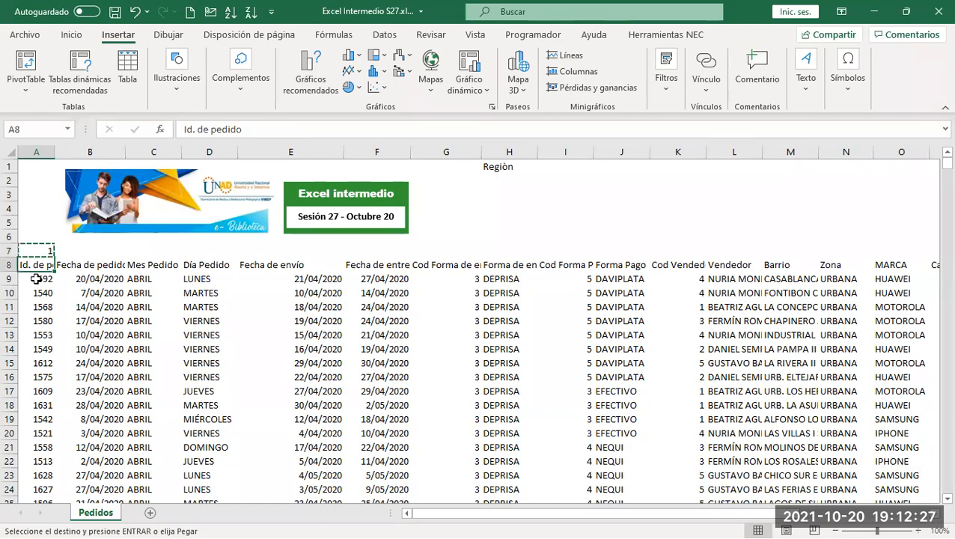
key(ctrl+Right)
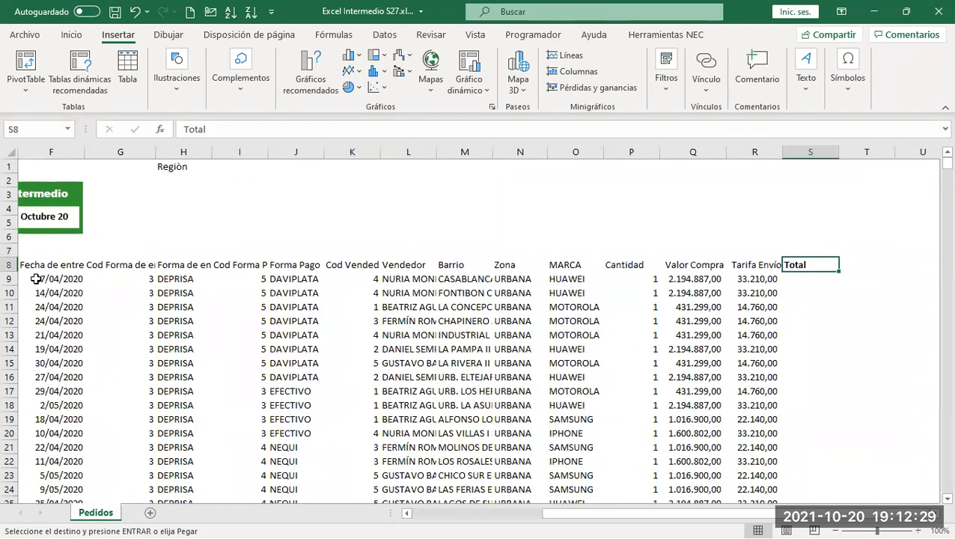
key(Up)
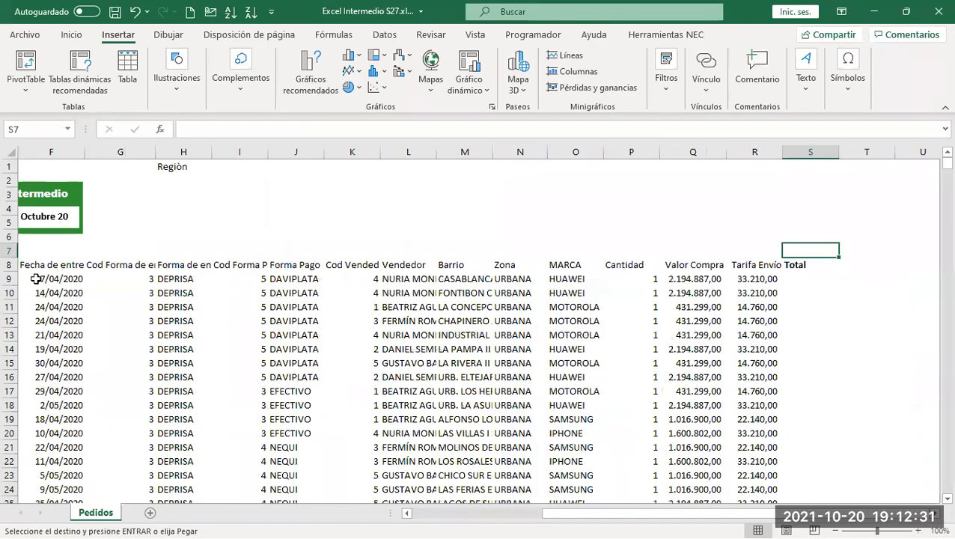
key(shift+space)
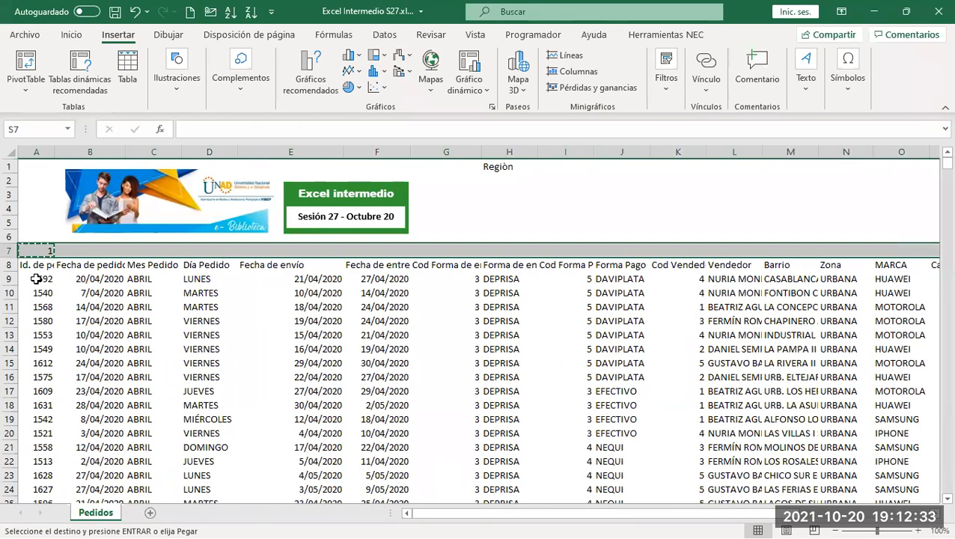
key(ctrl+v)
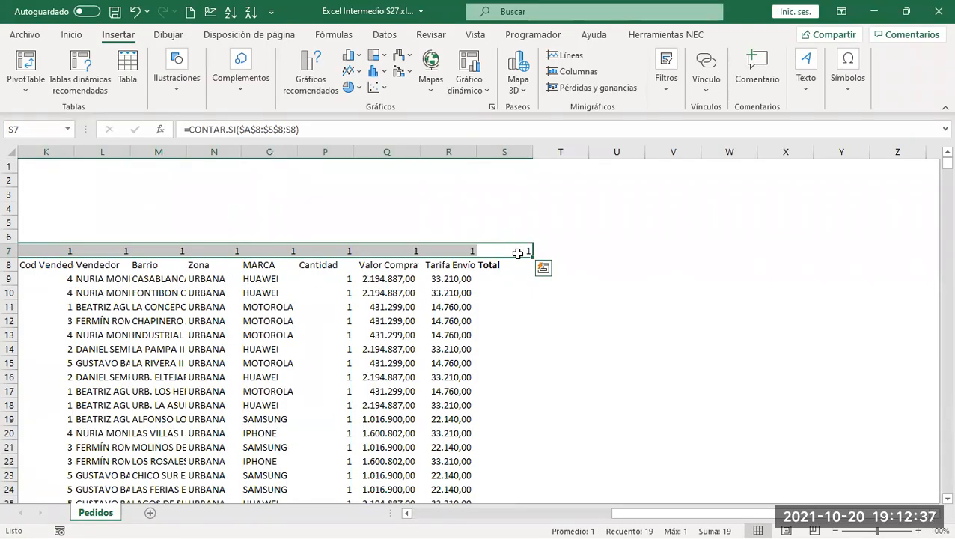
key(Escape)
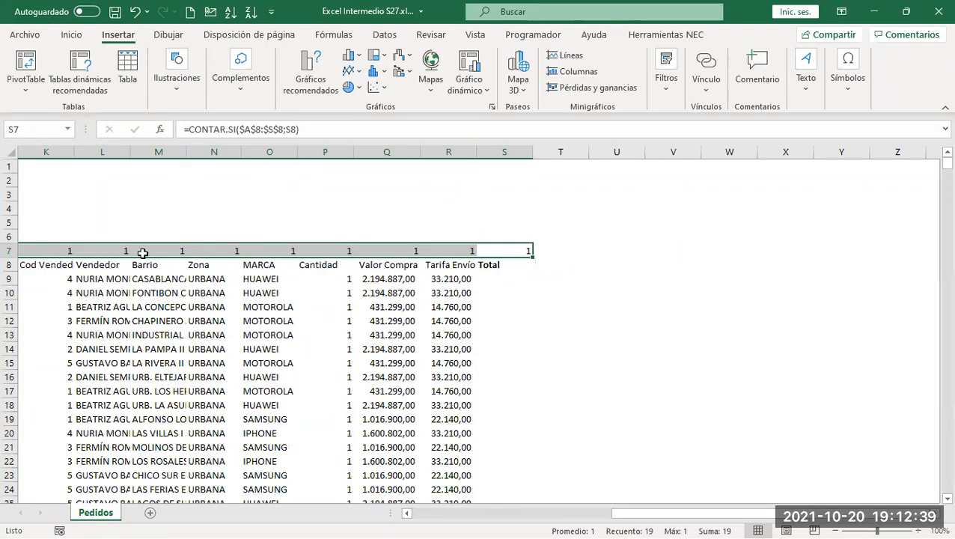
drag(665, 516, 453, 515)
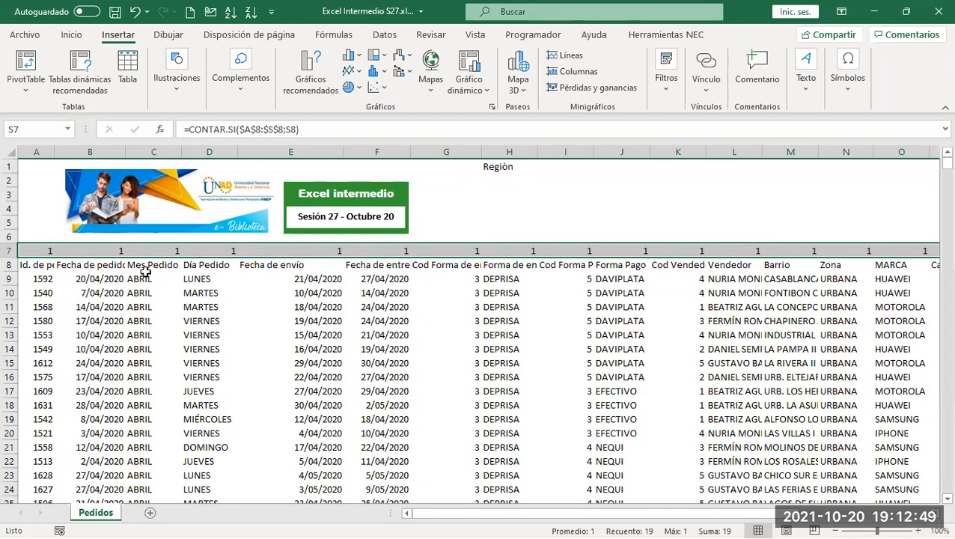
Clear the CONTAR.SI count formulas from row 7, above the Pedidos headers
click(42, 265)
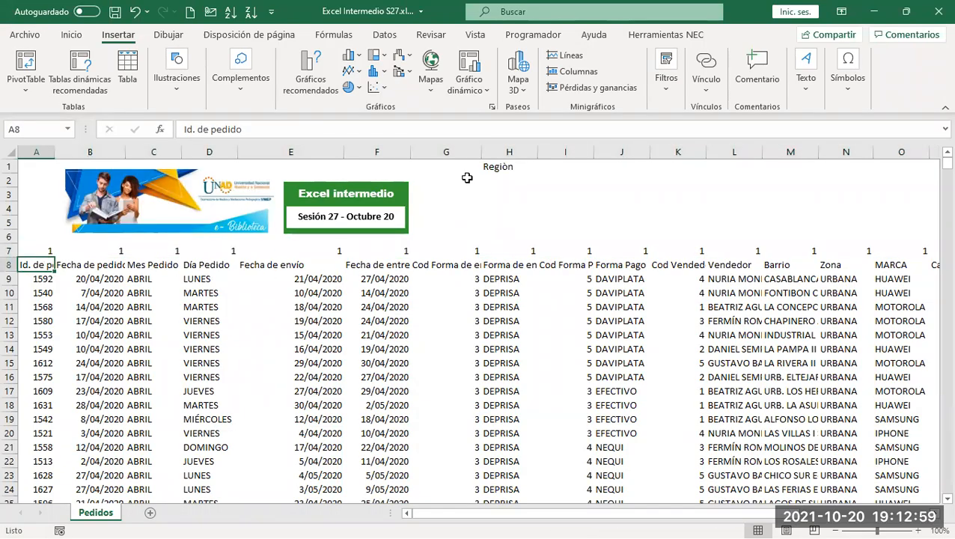
click(132, 264)
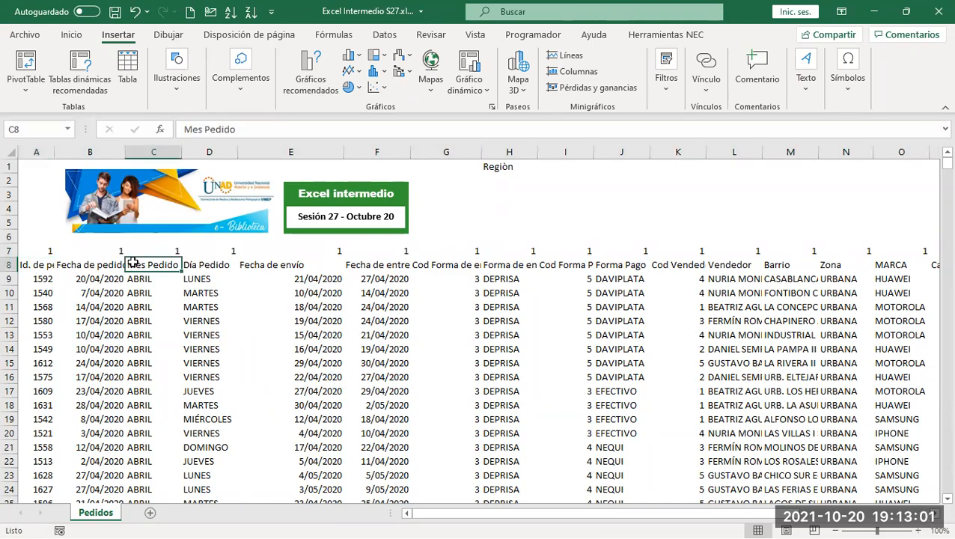
key(Home)
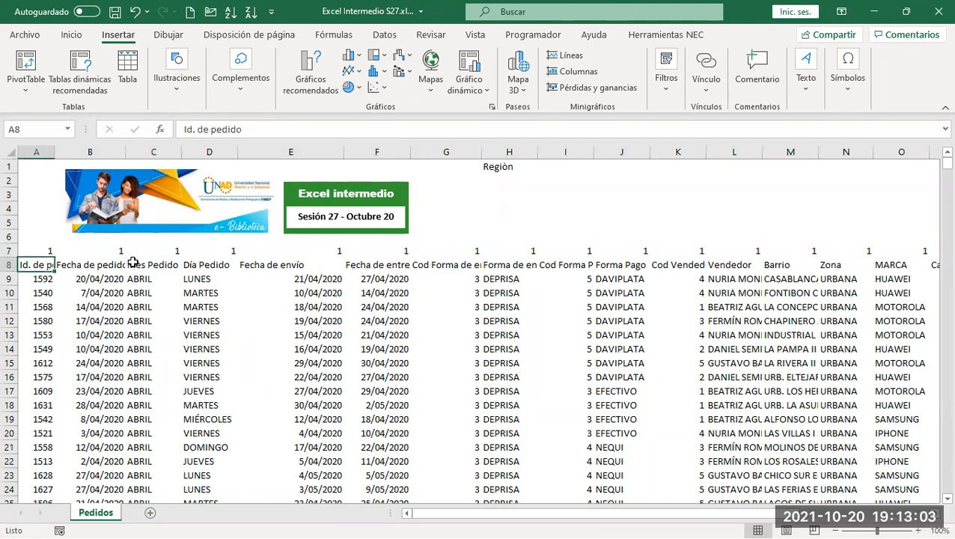
key(Up)
key(ctrl+shift+Right)
key(Down)
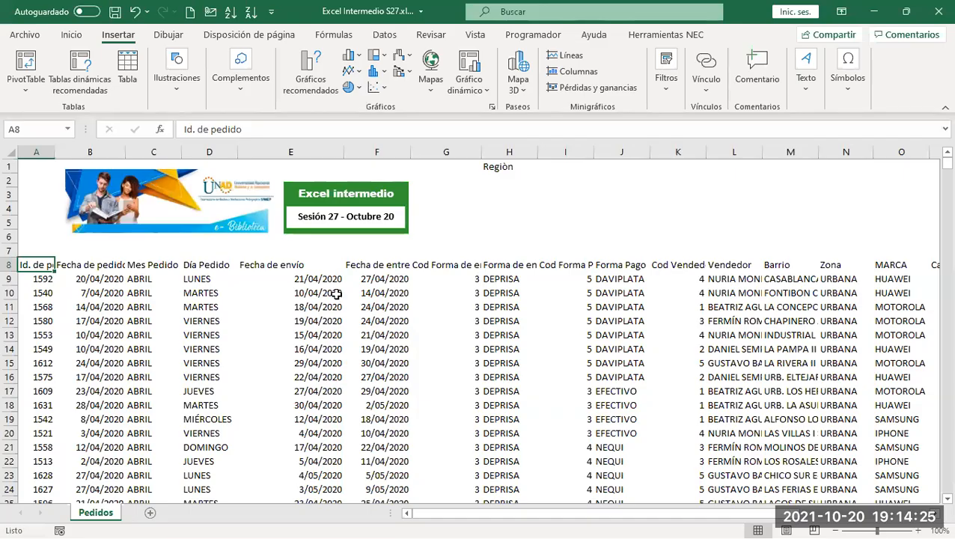
Autofit column A and fill the Id. de pedido header cell A8 with yellow
drag(709, 513, 568, 517)
double_click(60, 151)
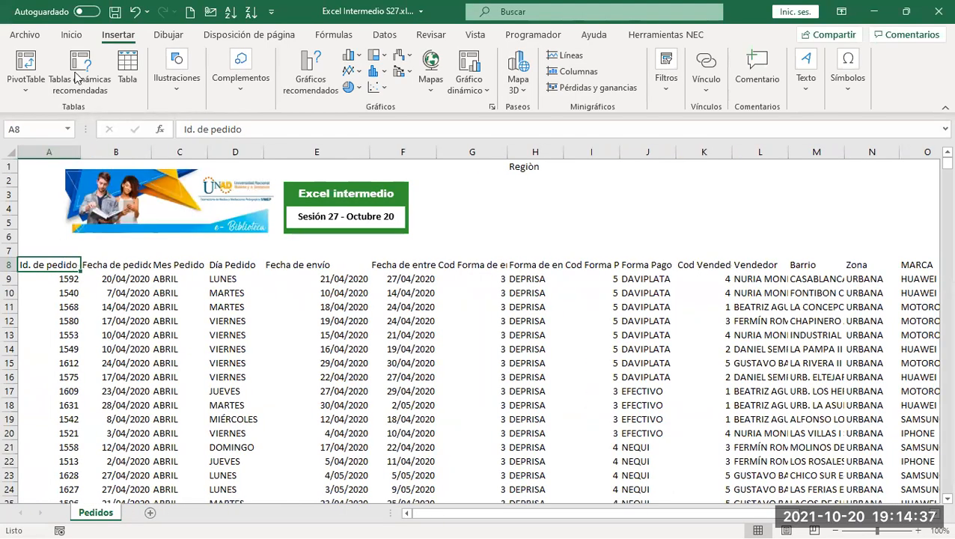
click(71, 34)
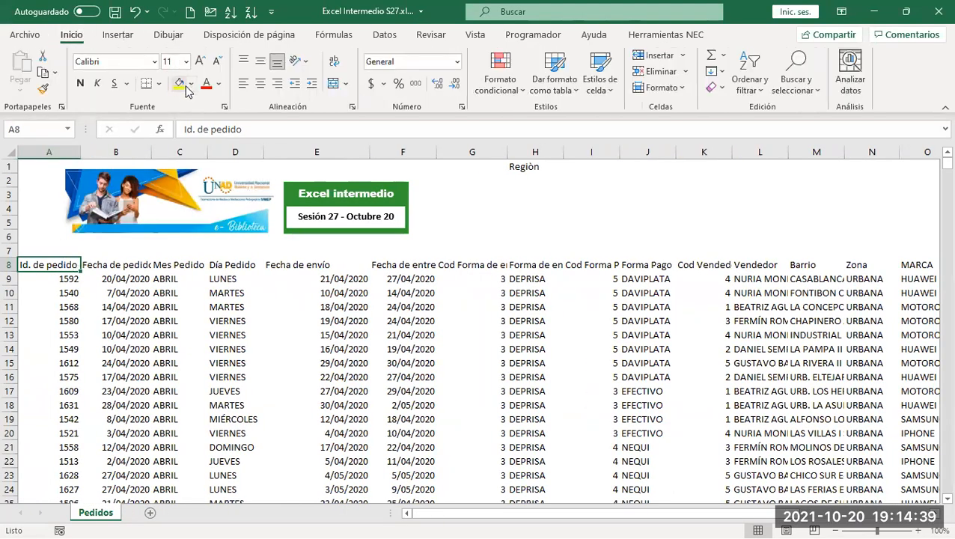
click(191, 83)
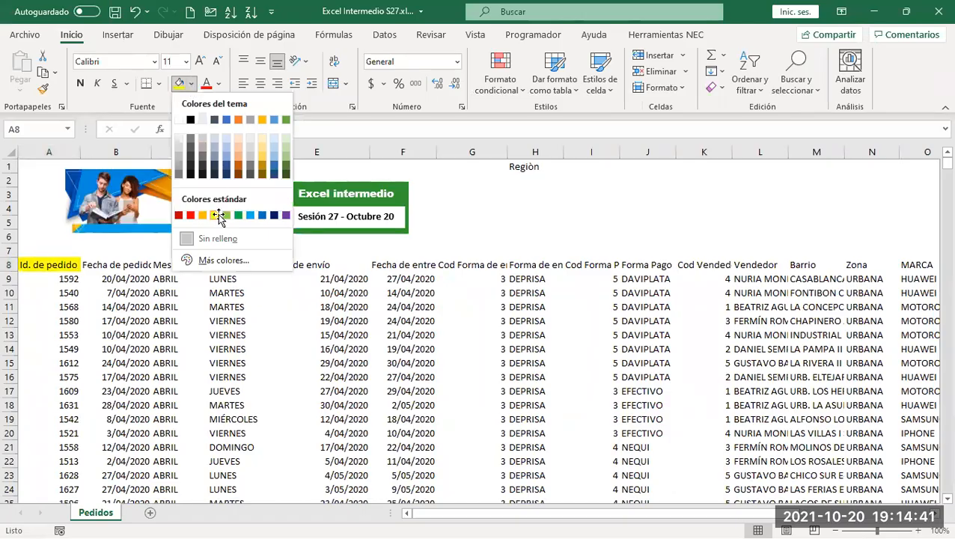
click(216, 215)
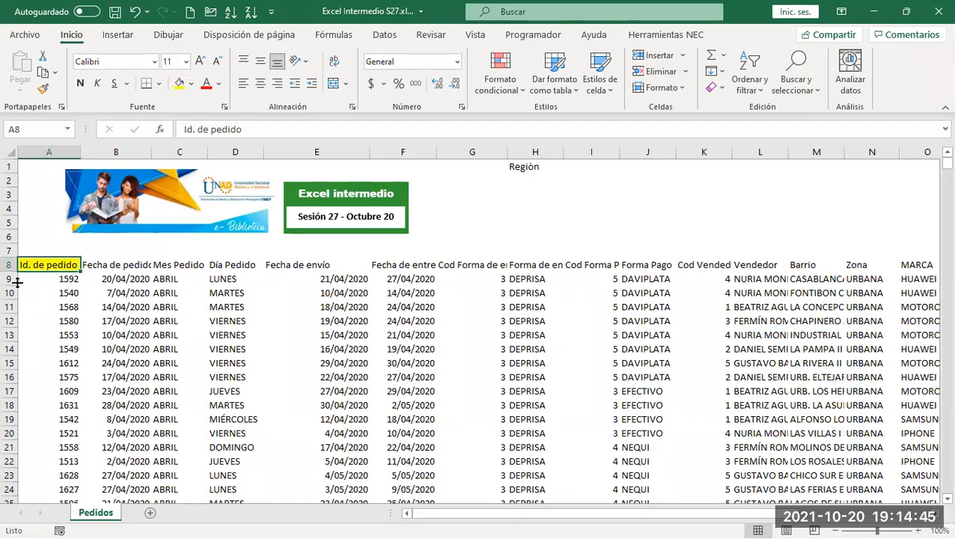
Insert a blank column before the Id. de pedido column
right_click(51, 151)
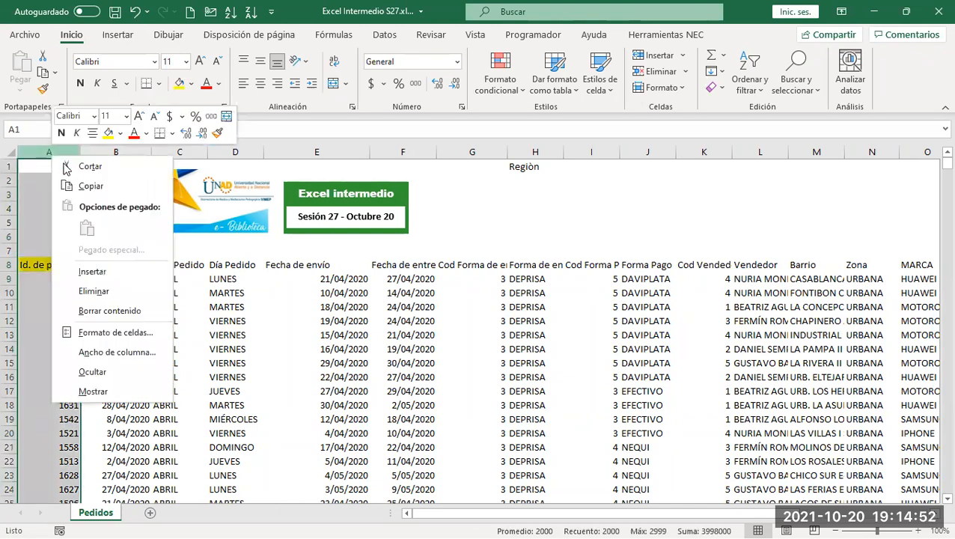
click(112, 275)
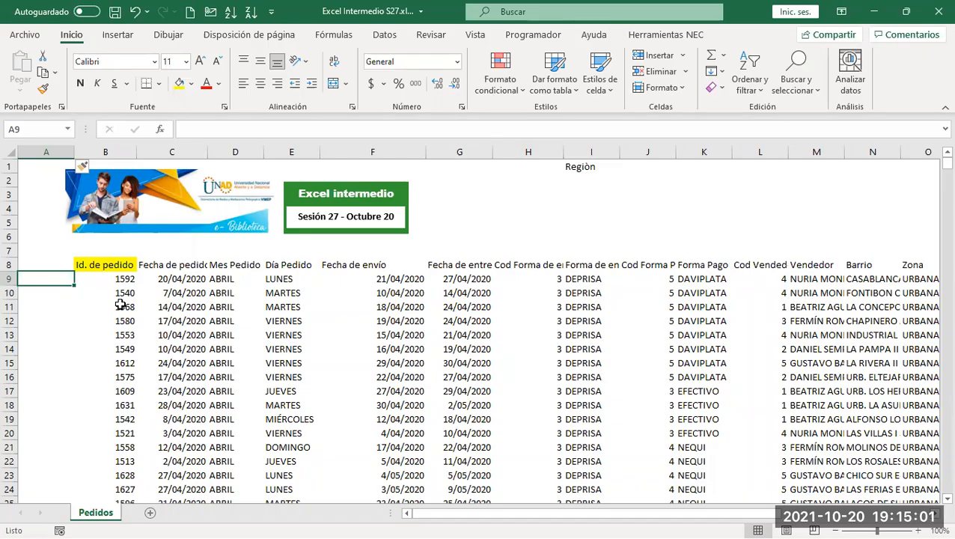
click(97, 264)
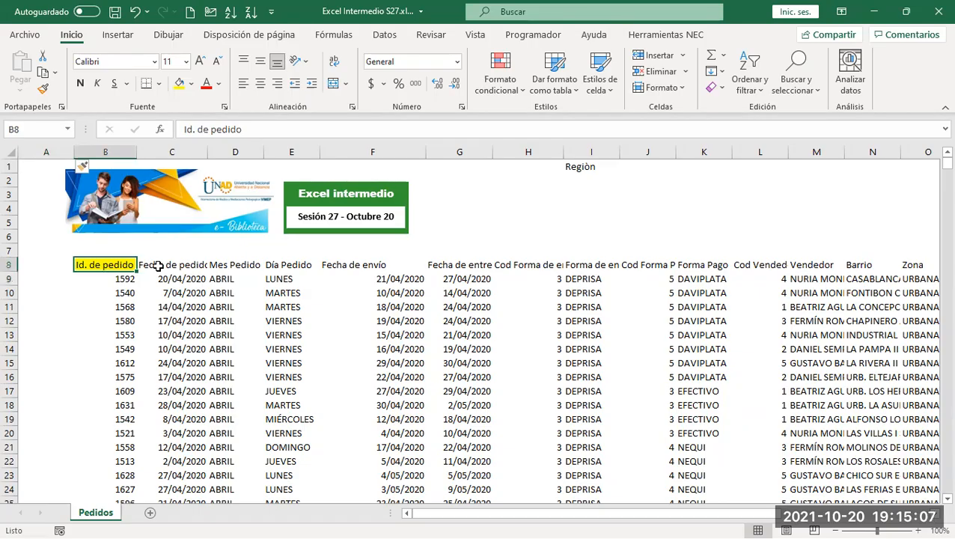
Enter the header ID in A8 and fill the series starting with 1 and 2 from A9 down to the last record
click(39, 263)
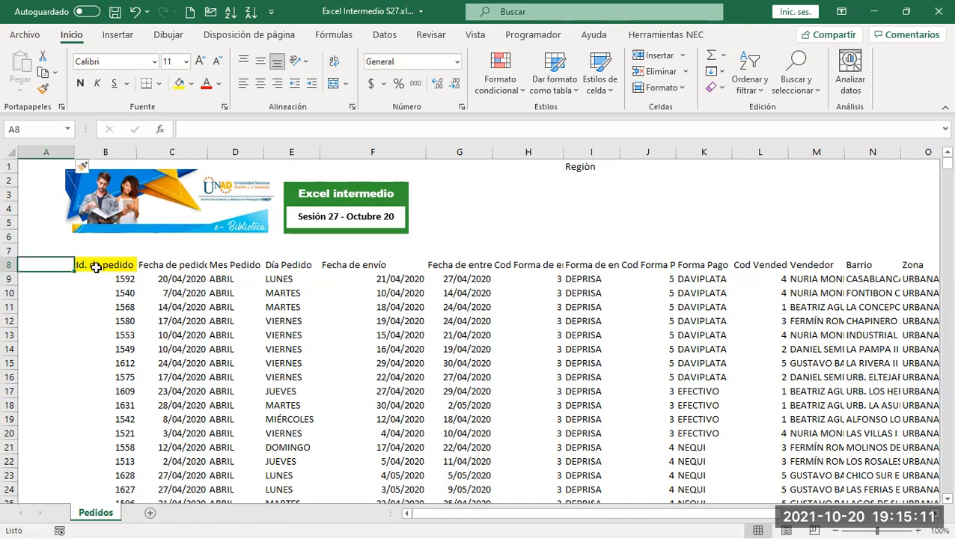
text(ID)
key(Return)
text(1)
key(Return)
text(2)
key(Return)
drag(65, 284, 64, 293)
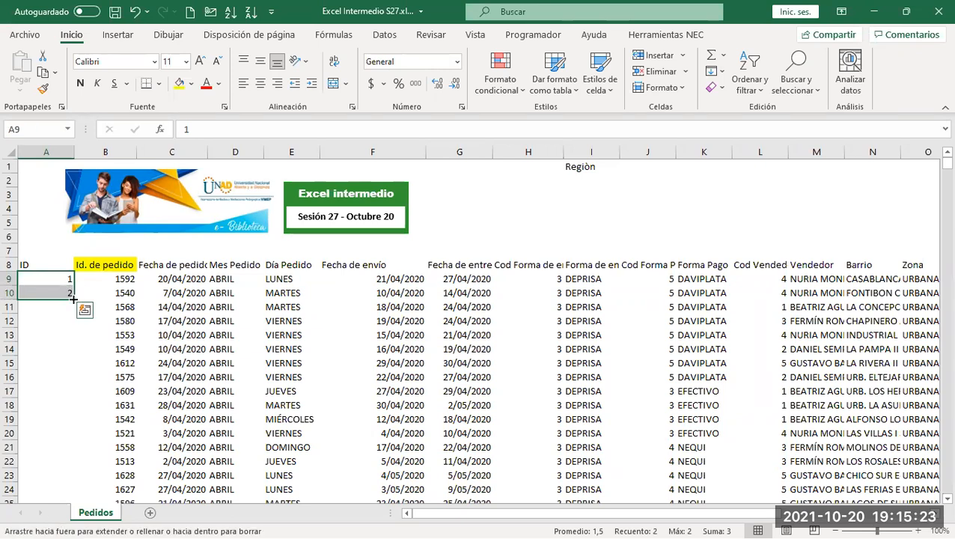
double_click(75, 300)
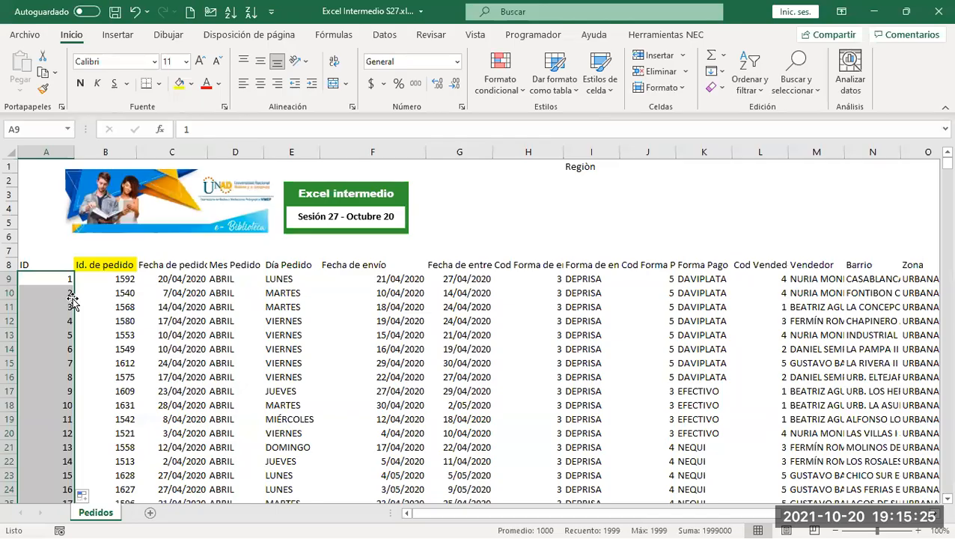
Examine the numbered ID column down to its last record and return to cell A1
click(73, 300)
key(ctrl+Down)
key(ctrl+Up)
key(Up)
key(Up)
key(Up)
key(Up)
key(Up)
key(Up)
key(Up)
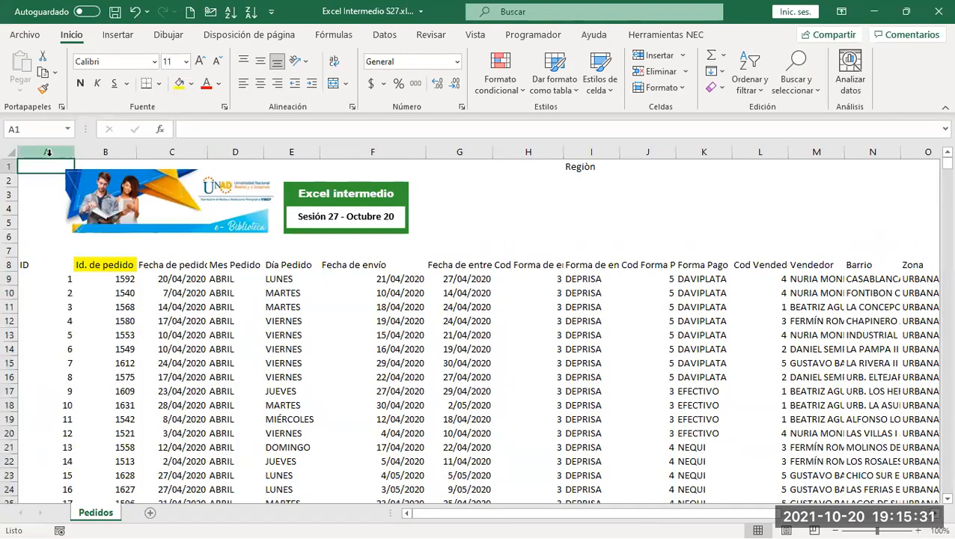
Delete the inserted ID column and select the yellow Id. de pedido header
click(46, 152)
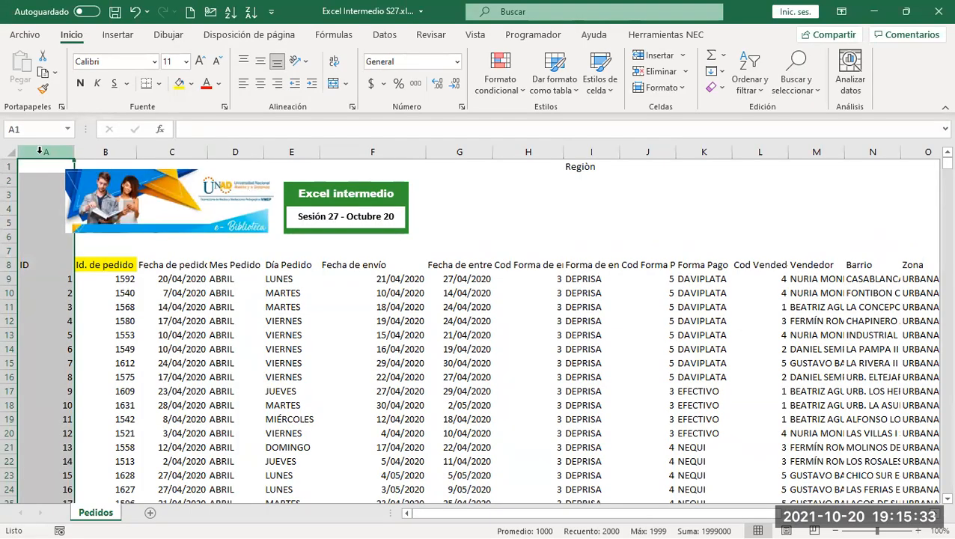
right_click(40, 152)
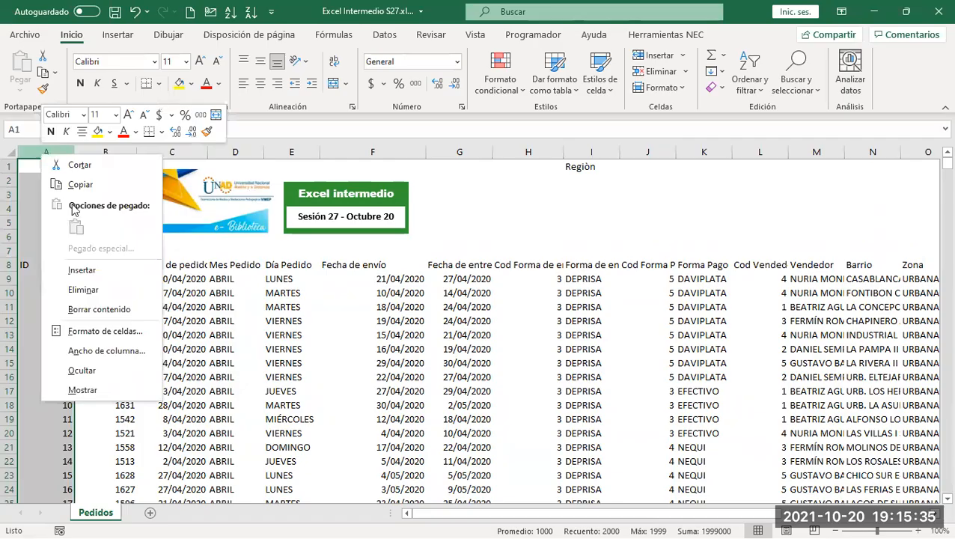
click(82, 290)
click(55, 269)
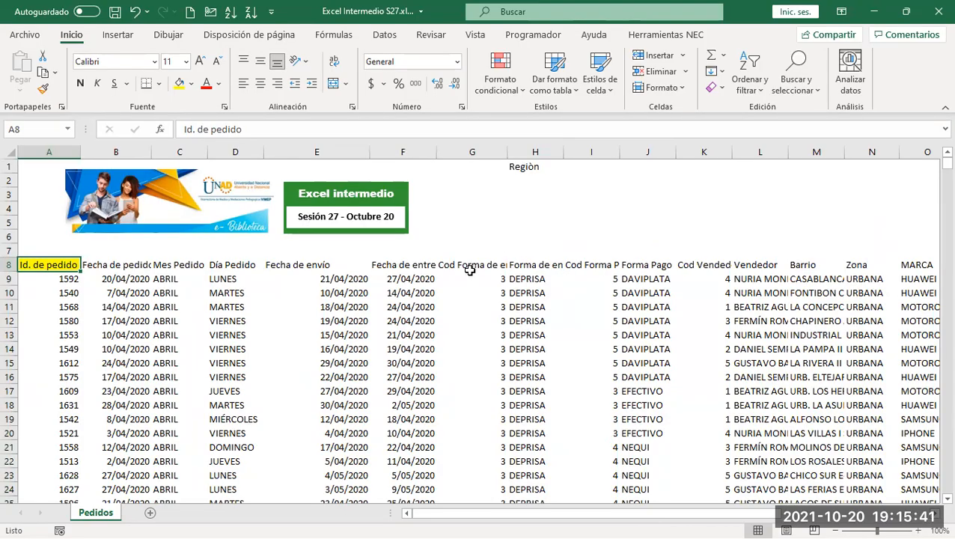
Autofit column B so the Fecha de pedido header fits its width
click(591, 265)
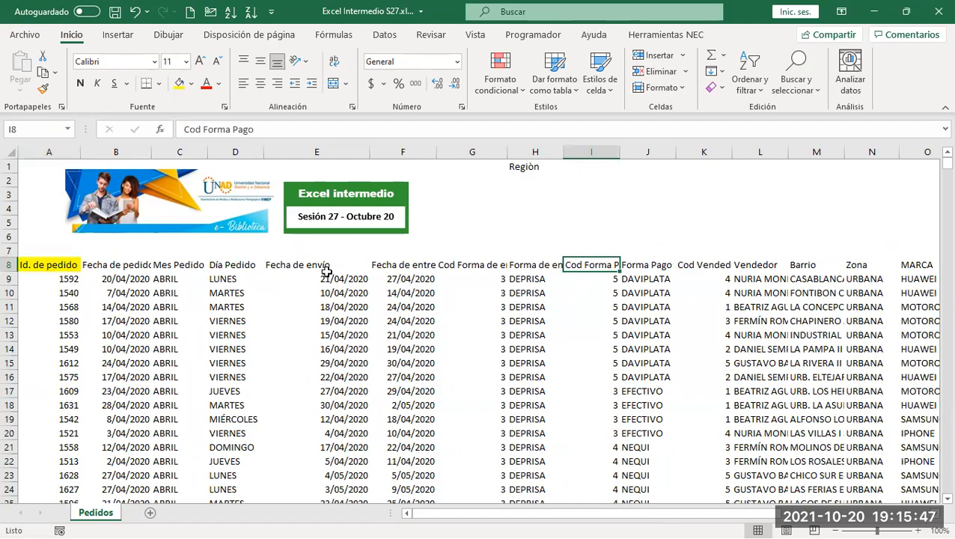
click(67, 268)
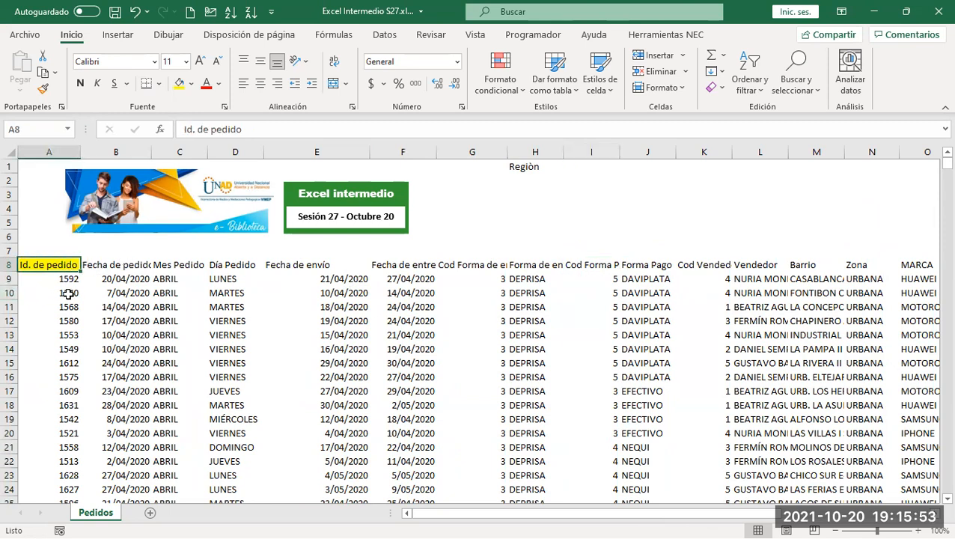
click(58, 152)
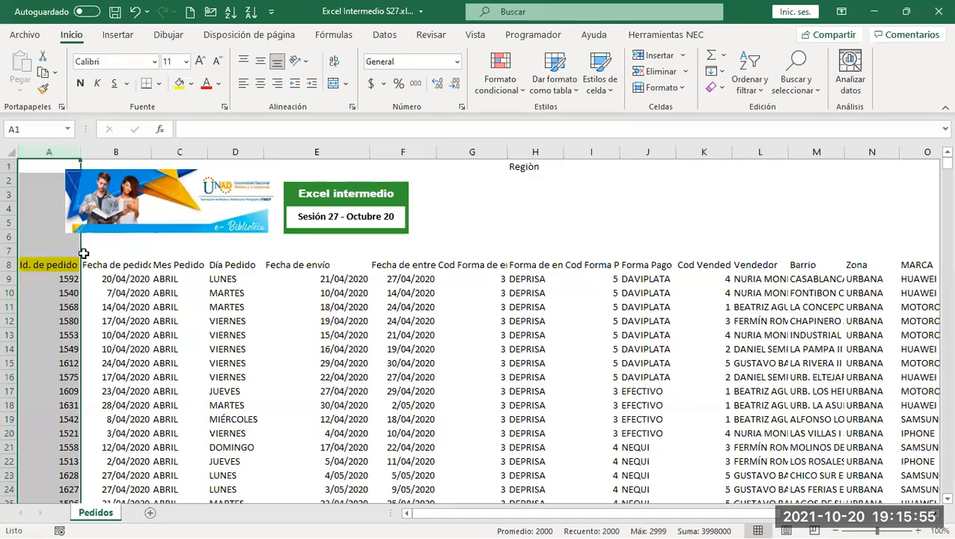
click(120, 266)
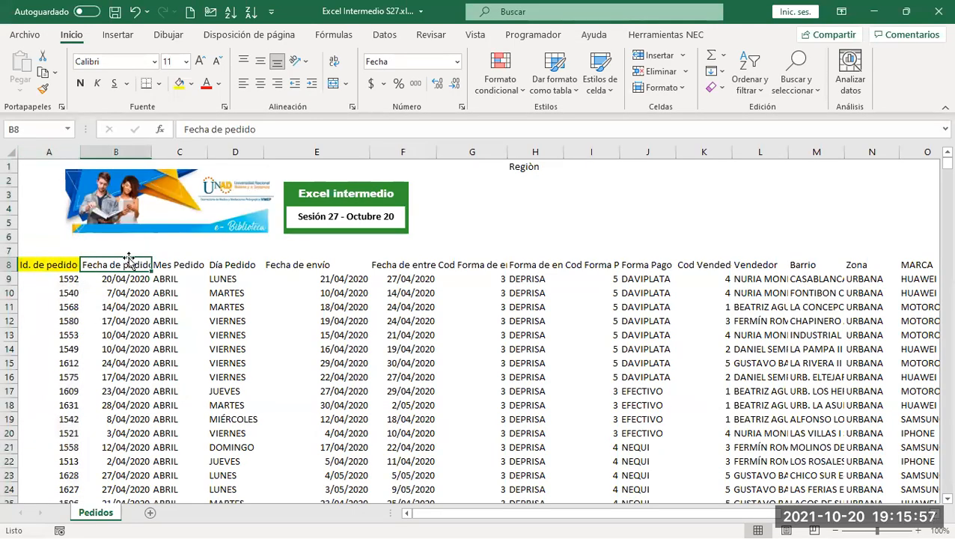
double_click(151, 151)
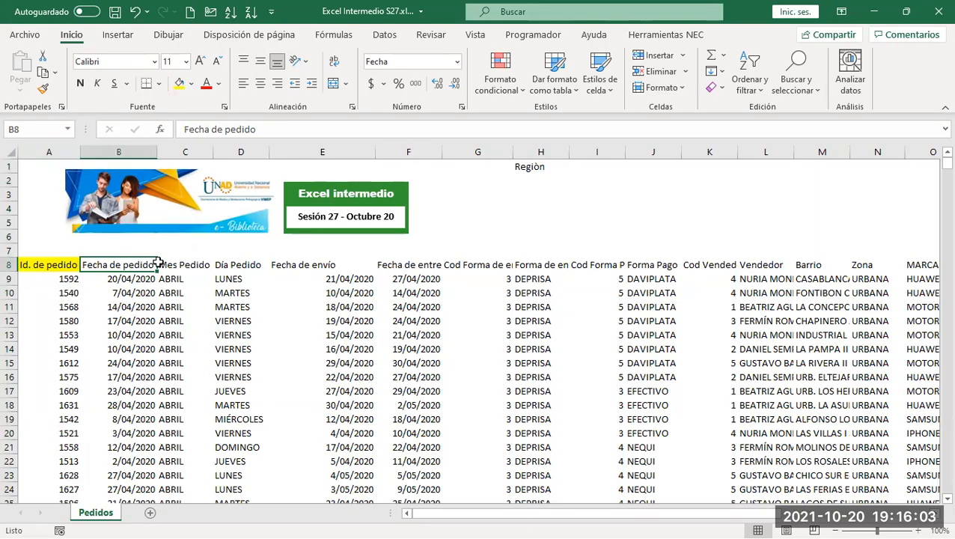
Examine the Mes Pedido, Día Pedido and Fecha de envío columns by selecting each one
drag(197, 152, 241, 152)
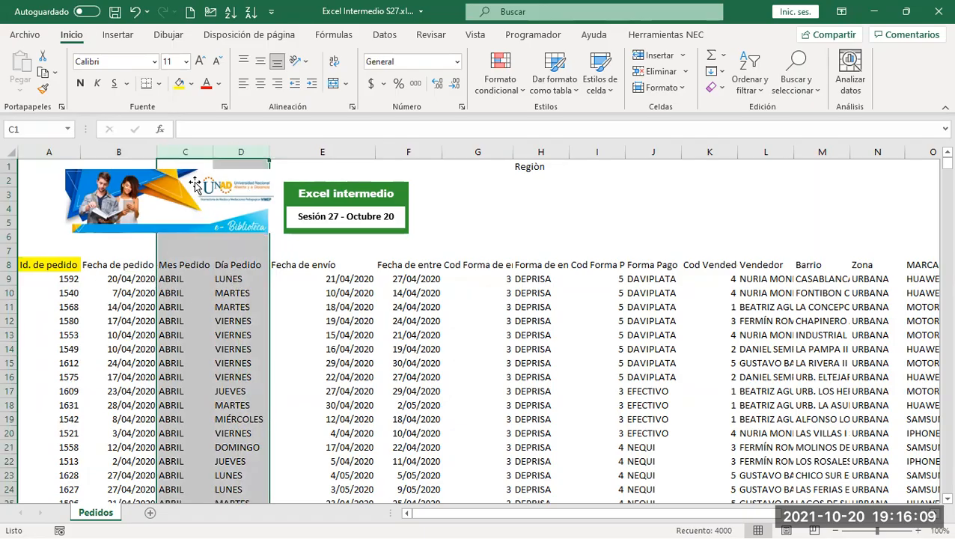
click(185, 151)
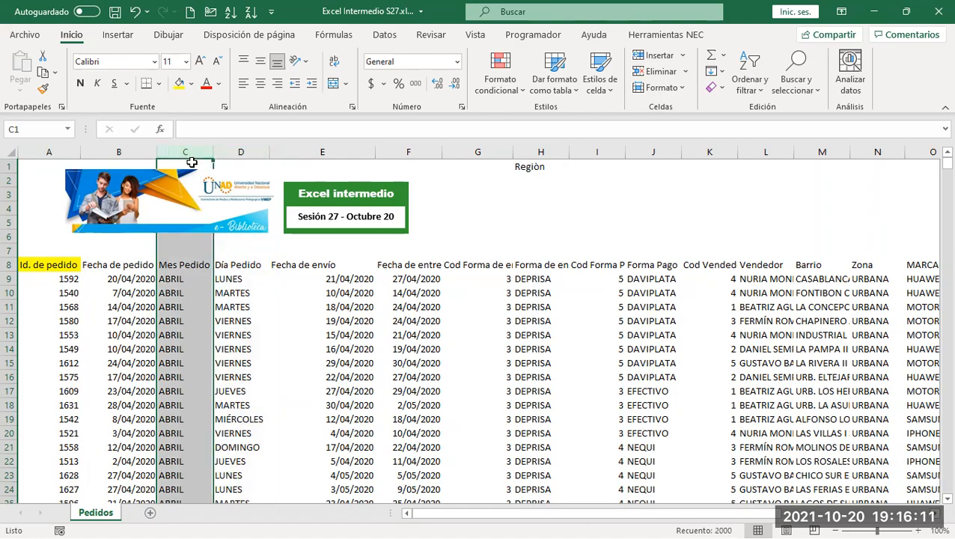
click(240, 152)
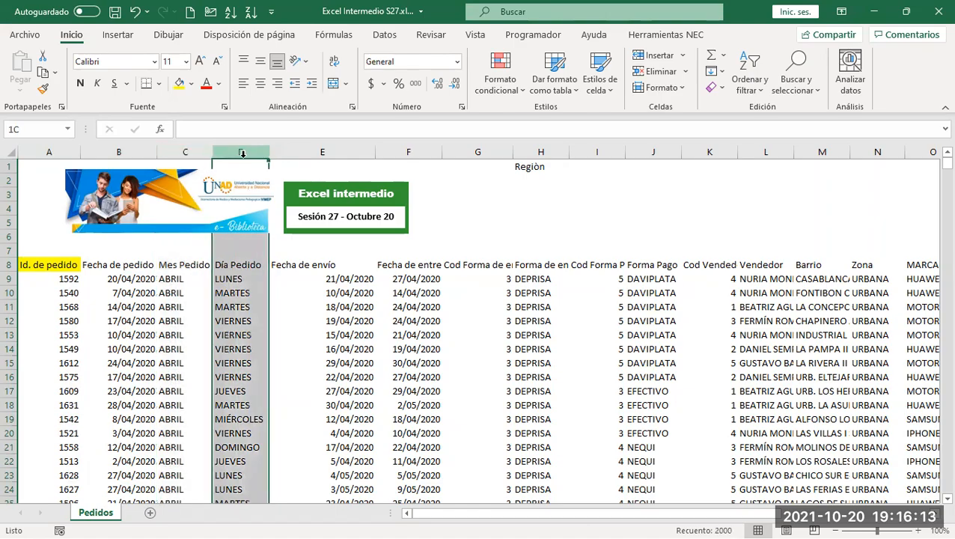
click(334, 152)
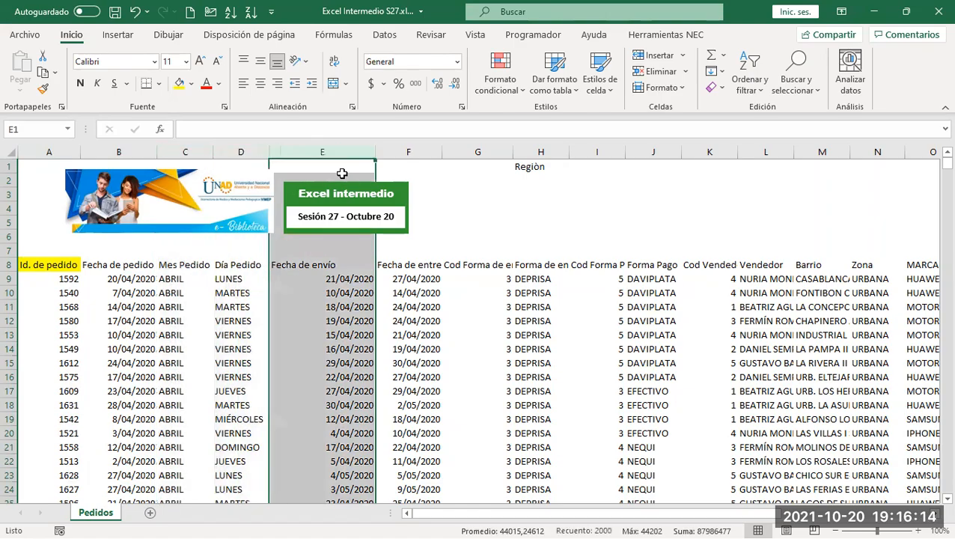
Autofit columns F and G so the Fecha de entrega and Cod Forma de envío headers fit
click(426, 152)
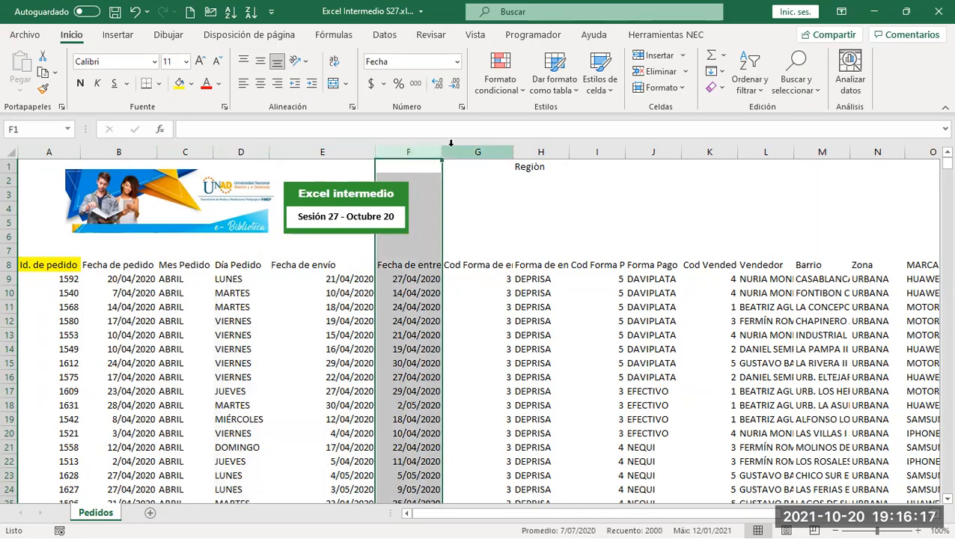
double_click(443, 152)
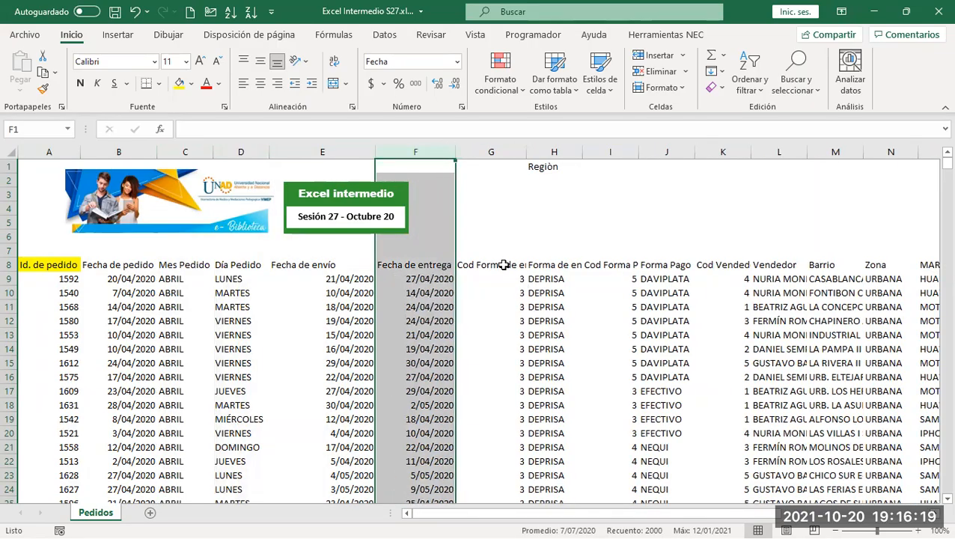
click(502, 264)
double_click(526, 152)
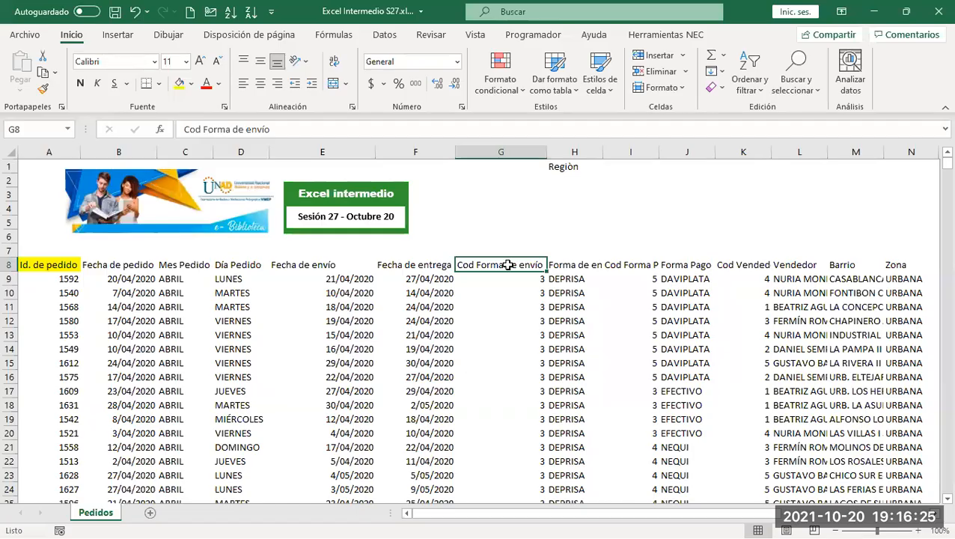
Fill the Cod Forma de envío and Forma de envío headers yellow, and the Cod Forma Pago and Forma Pago headers green
drag(507, 265, 572, 265)
click(179, 84)
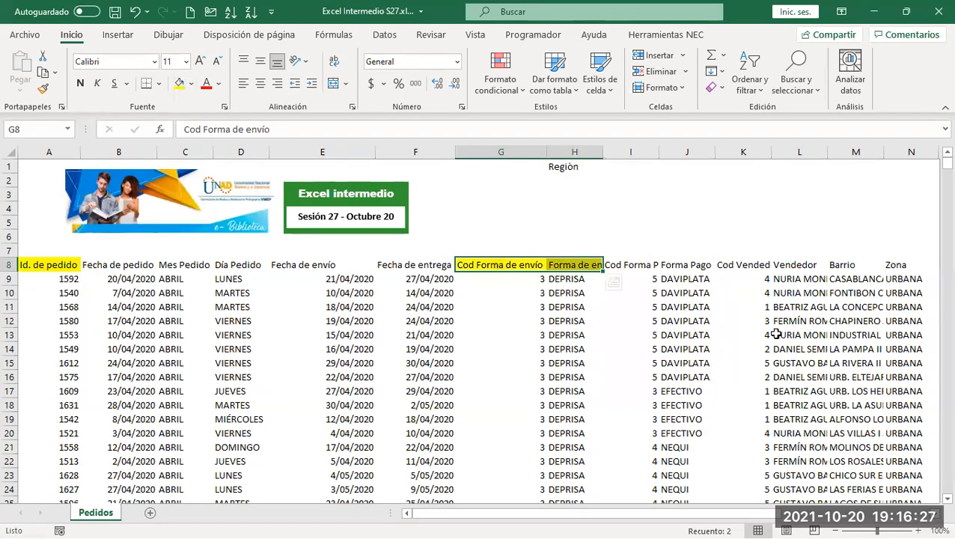
drag(692, 265, 642, 264)
click(192, 84)
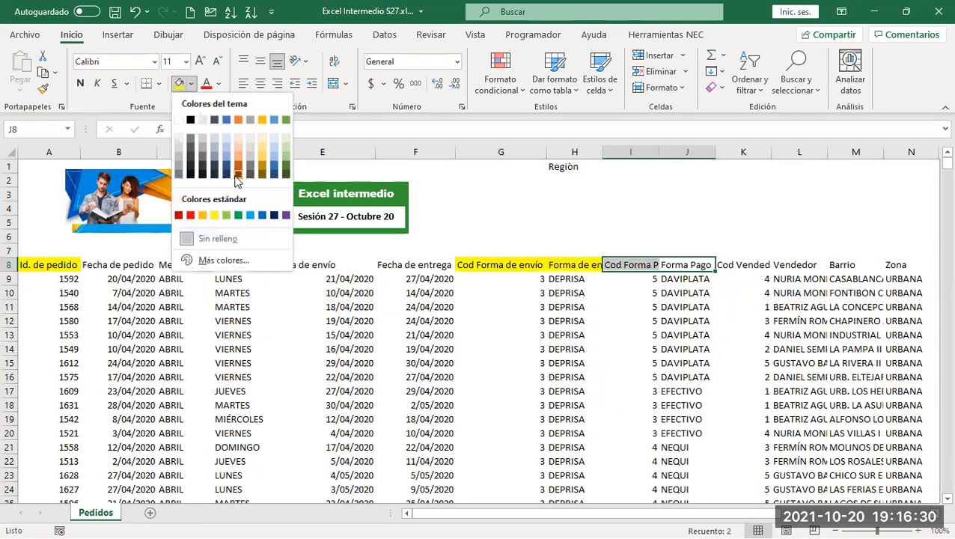
click(238, 216)
Fill the Cod Vendedor and Vendedor headers in row 8 with light blue
click(775, 265)
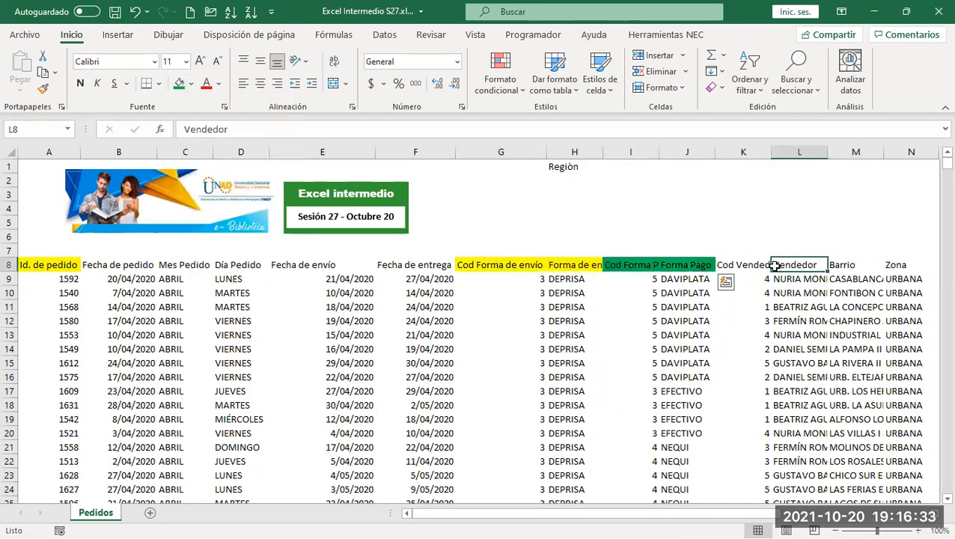
drag(775, 265, 745, 265)
click(191, 84)
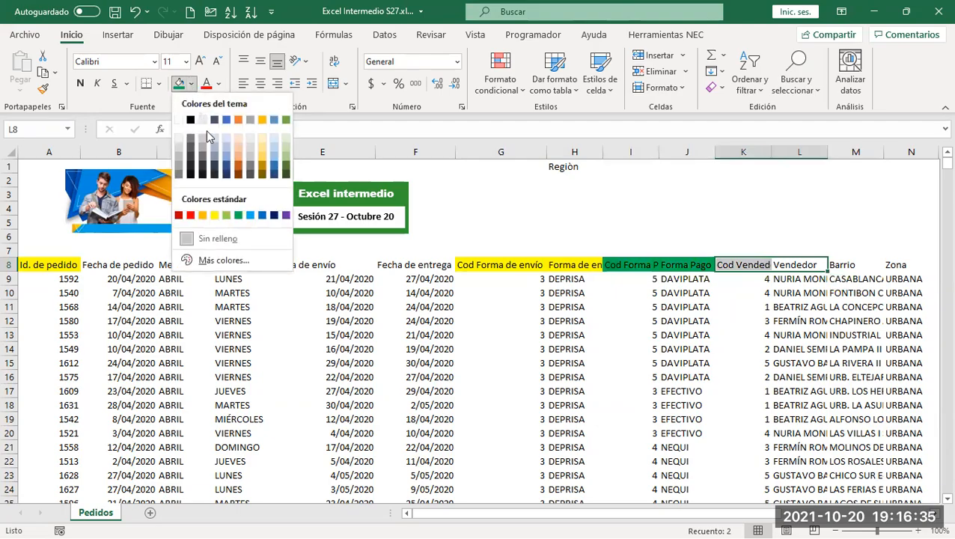
click(247, 159)
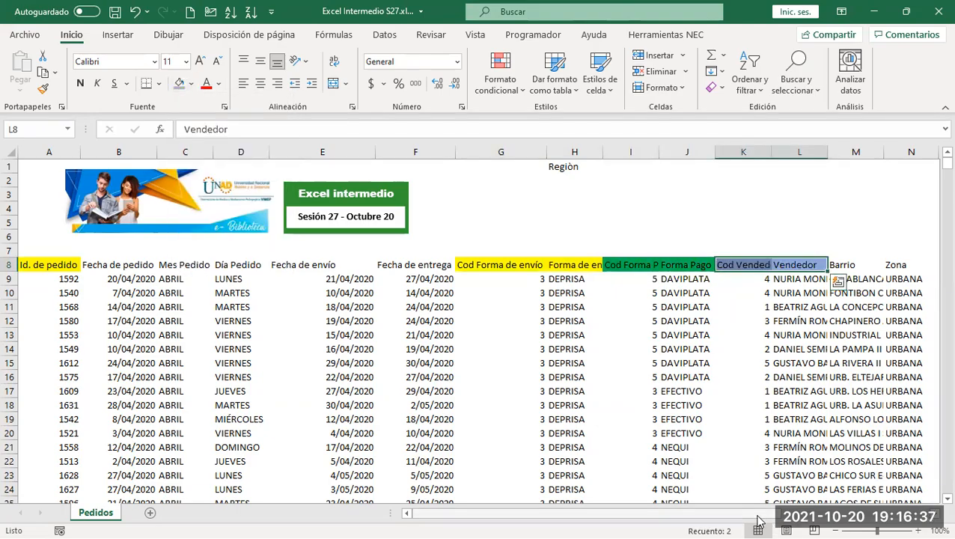
Go through the Barrio, Zona, MARCA and Cantidad headers, and autofit the Tarifa Envío and Total columns
scroll(524, 337, right, 5)
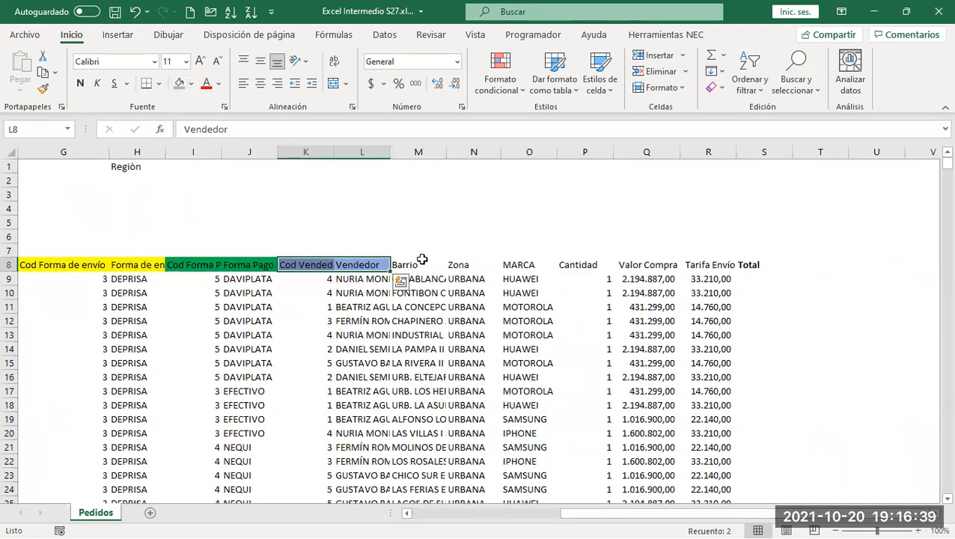
click(422, 262)
click(465, 265)
click(518, 264)
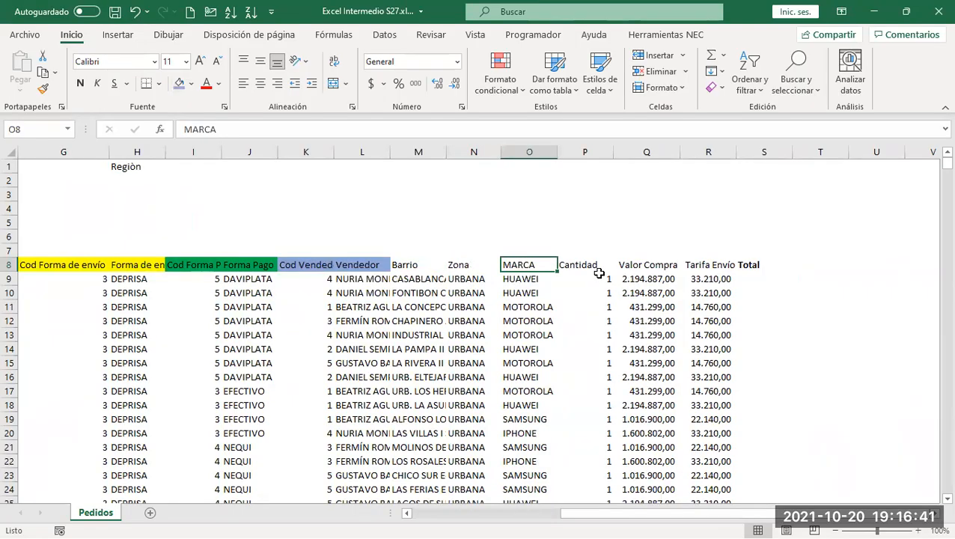
click(598, 267)
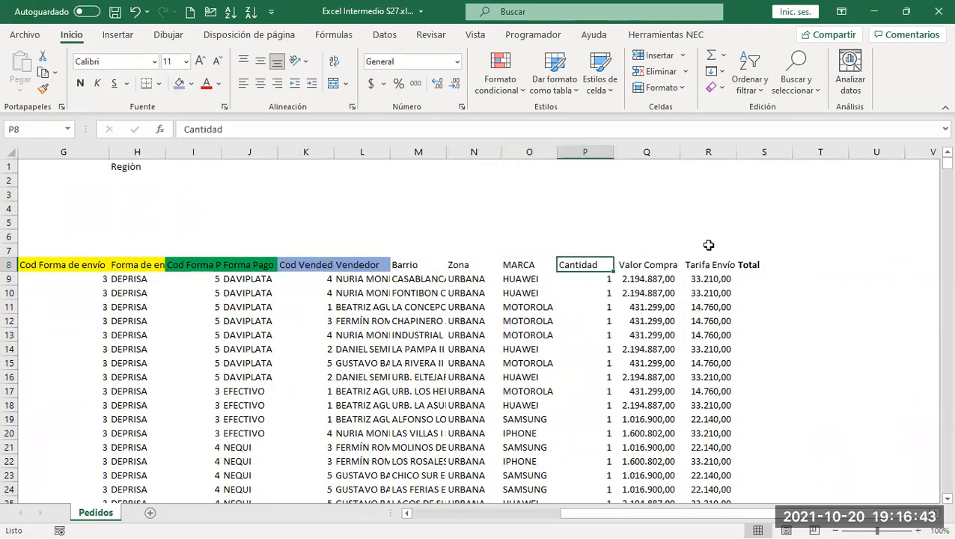
double_click(736, 152)
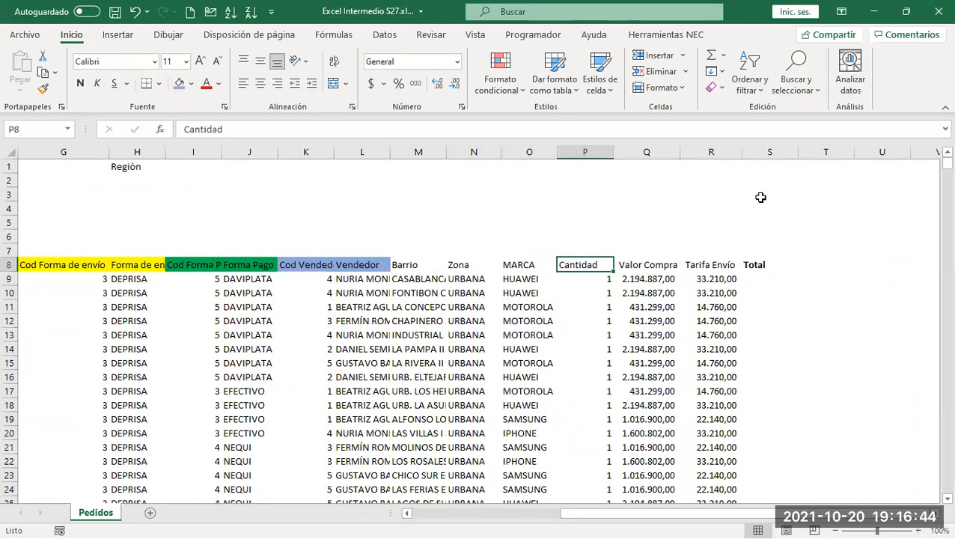
click(755, 262)
double_click(797, 152)
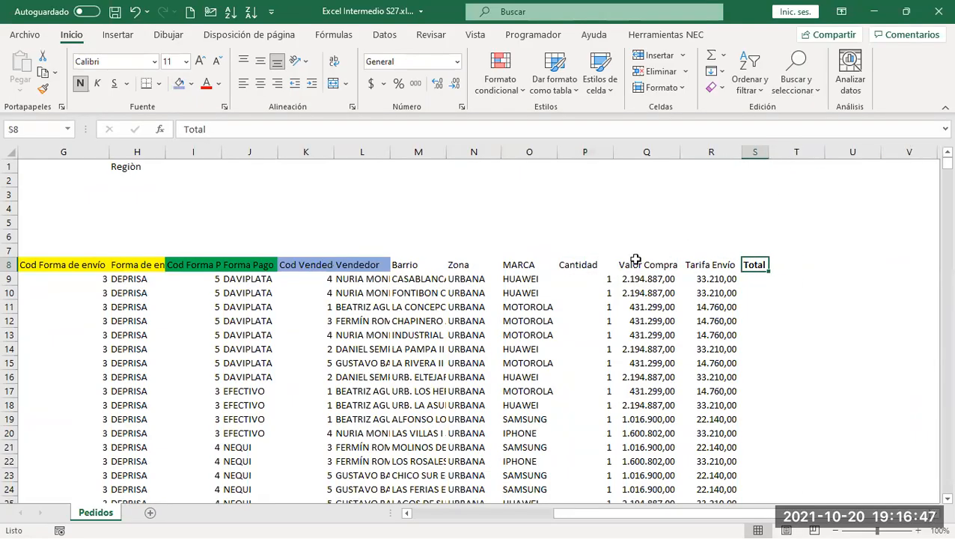
Convert the order list in A8:S2007 into a table with headers, starting from the Id. de pedido header cell
click(547, 268)
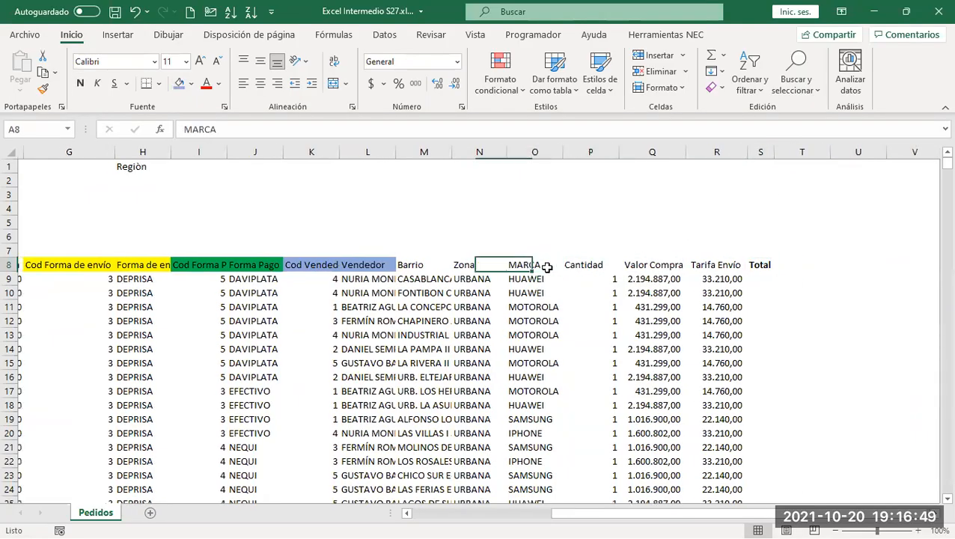
key(ctrl+Left)
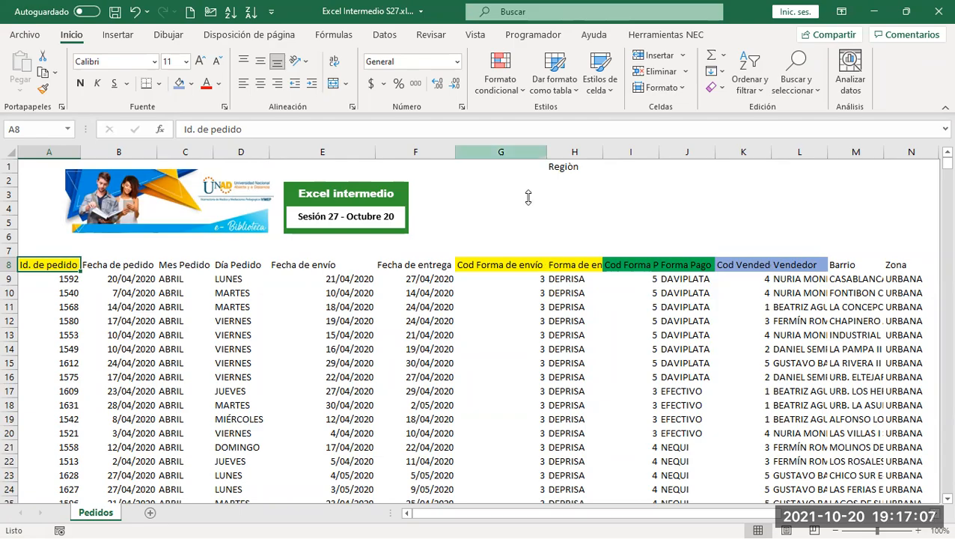
click(111, 36)
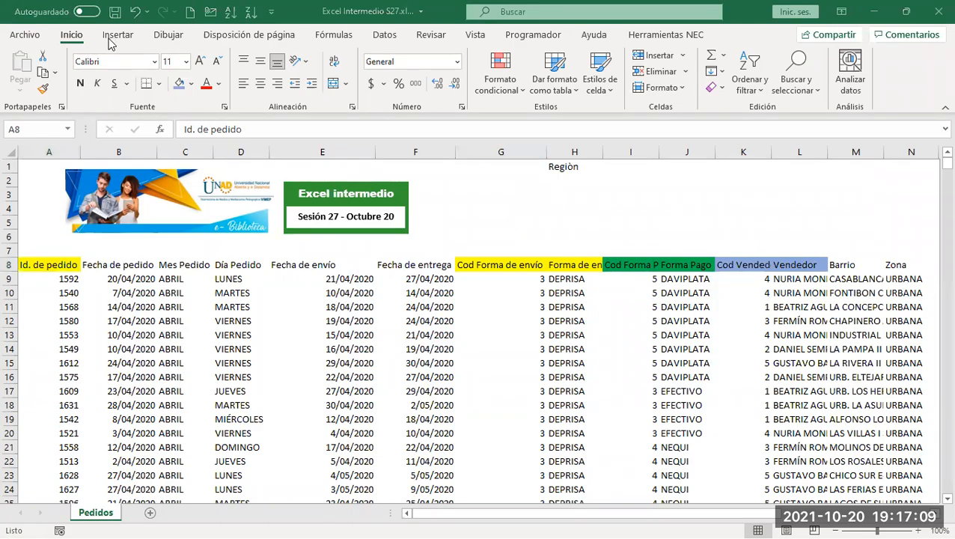
click(111, 39)
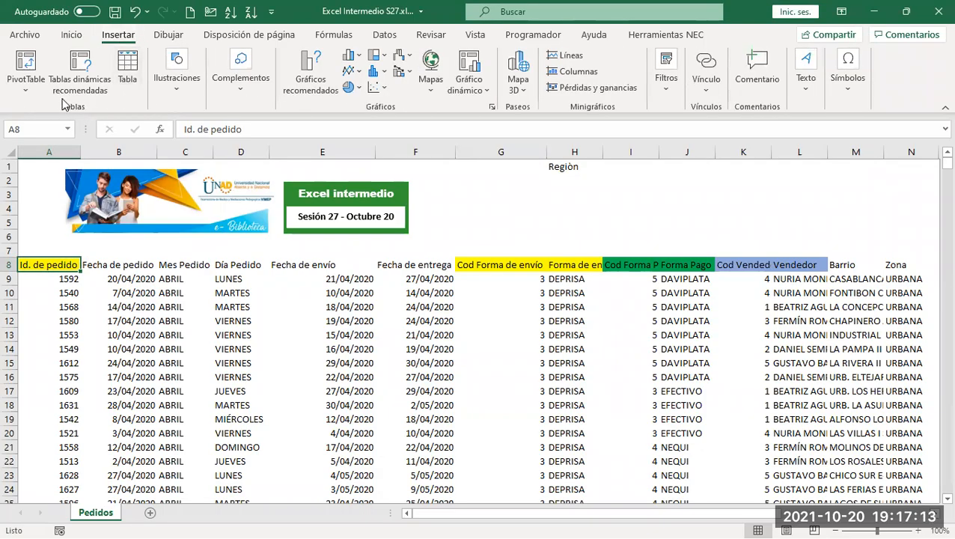
click(129, 66)
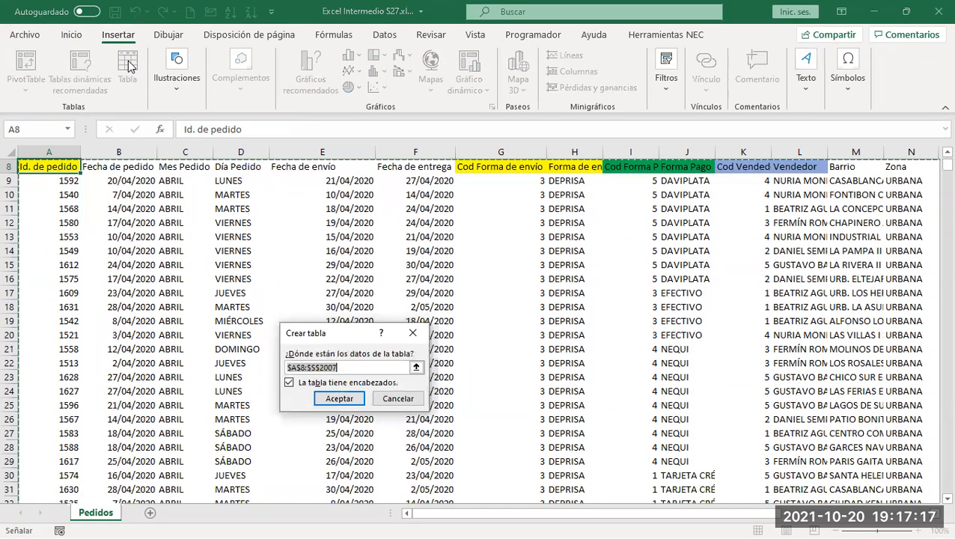
click(337, 402)
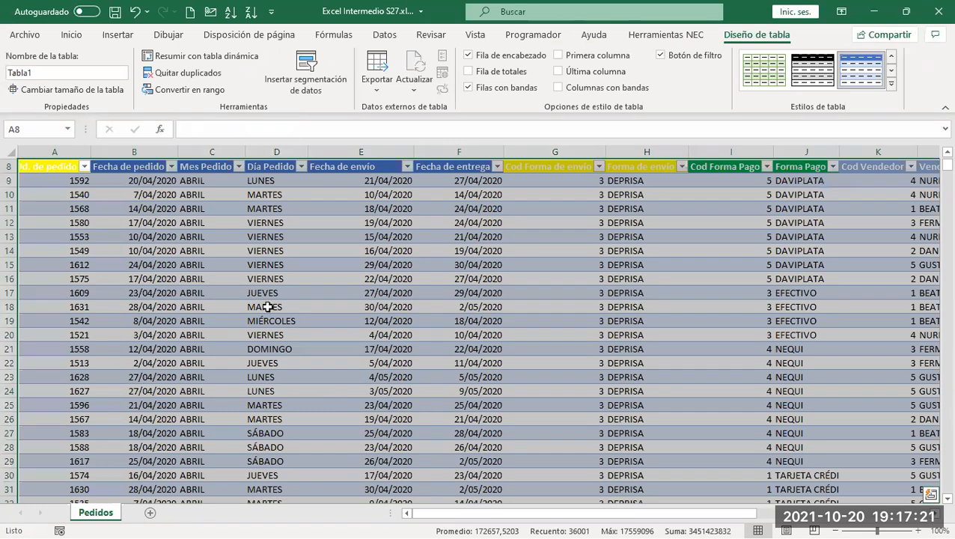
Remove the manual fill colours from the whole table by setting its cells to no fill
scroll(337, 235, up, 3)
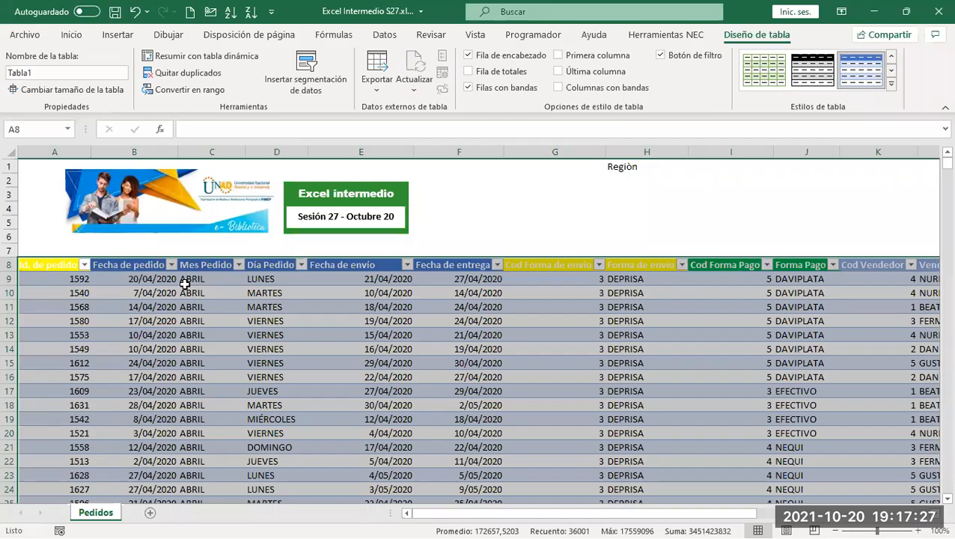
click(70, 35)
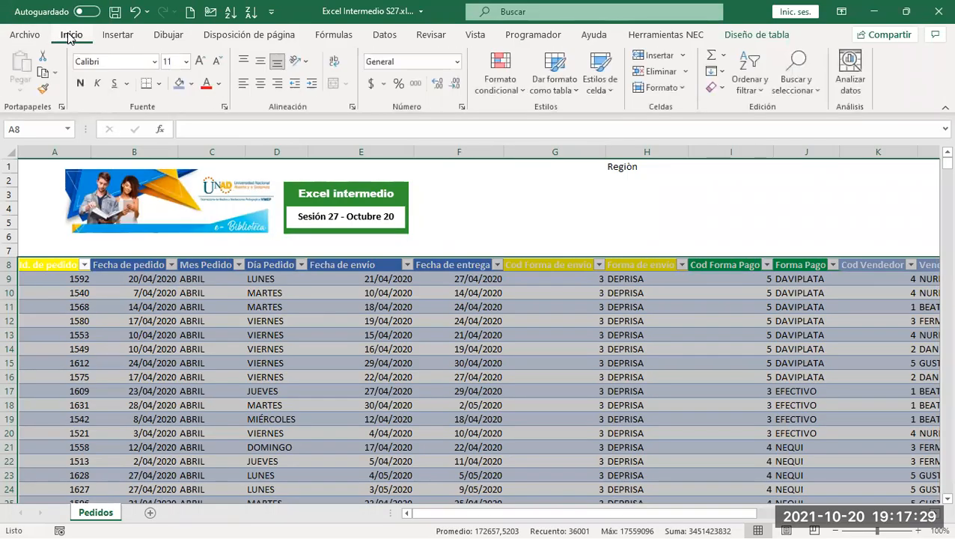
click(191, 83)
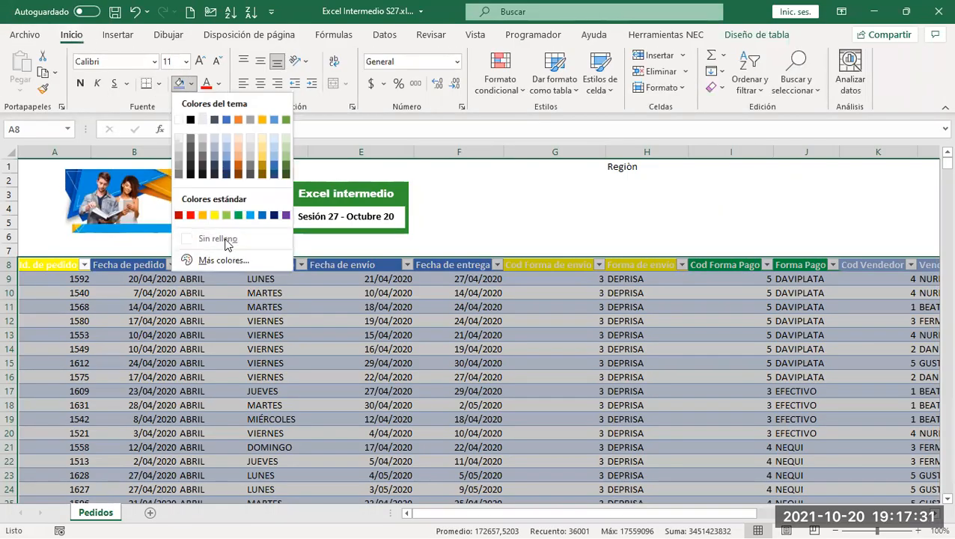
click(225, 241)
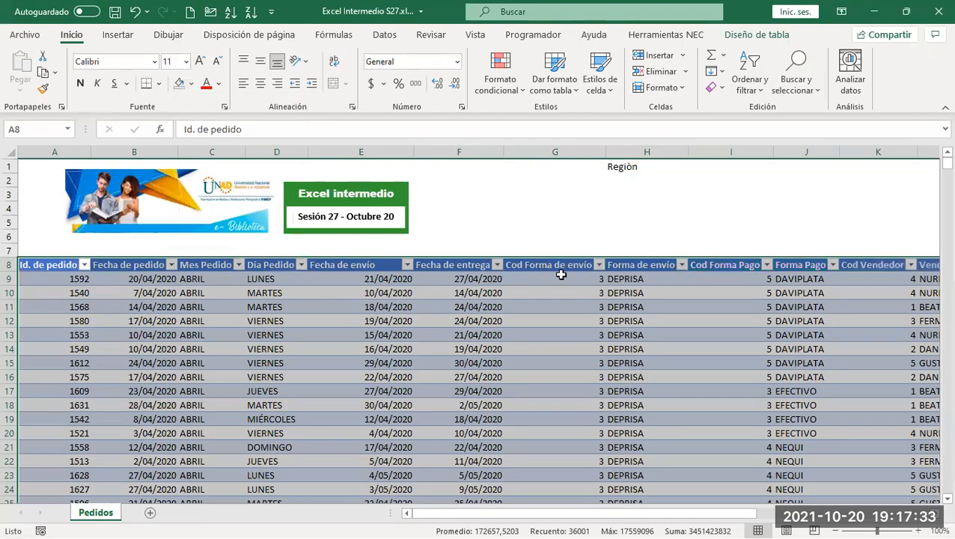
Check the table across to the Total column and insert a new column before Forma Pago
drag(720, 515, 750, 515)
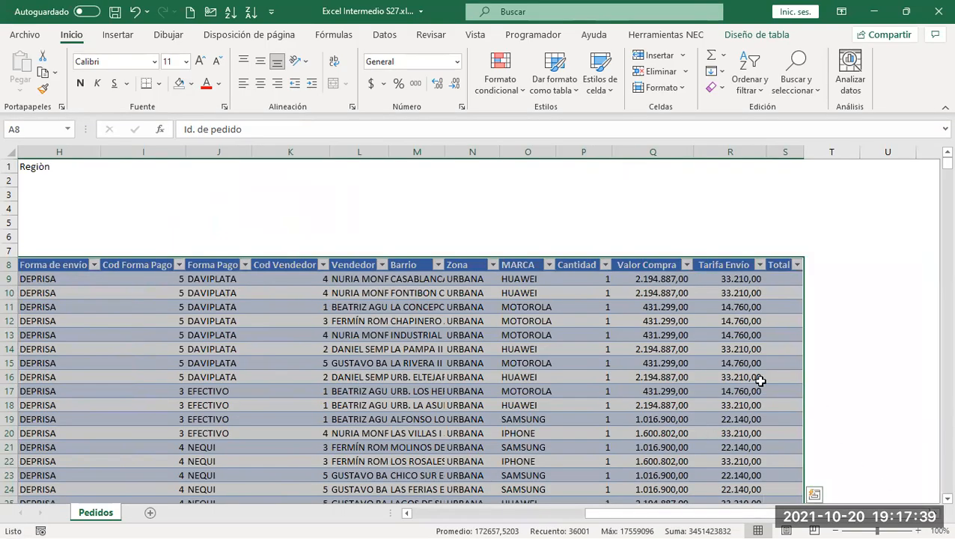
drag(653, 519, 501, 522)
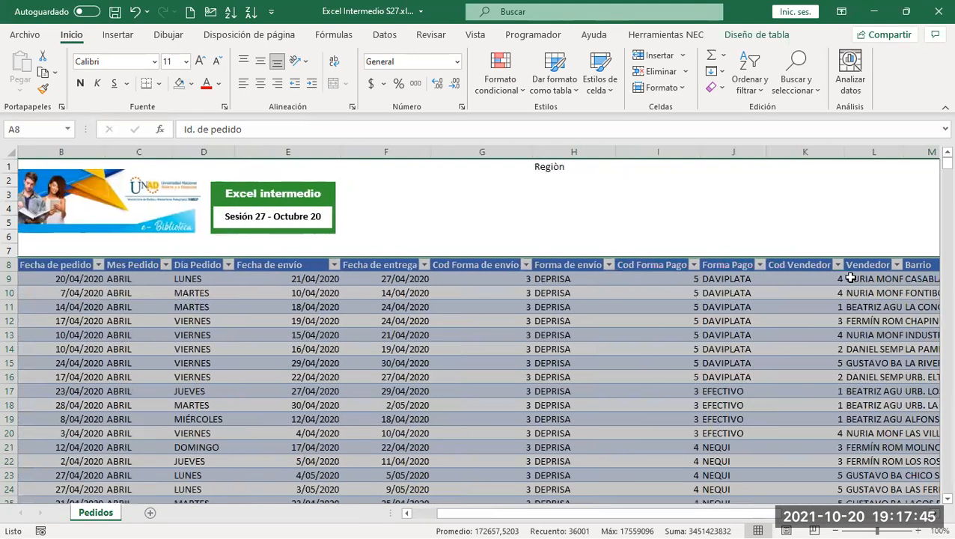
click(727, 155)
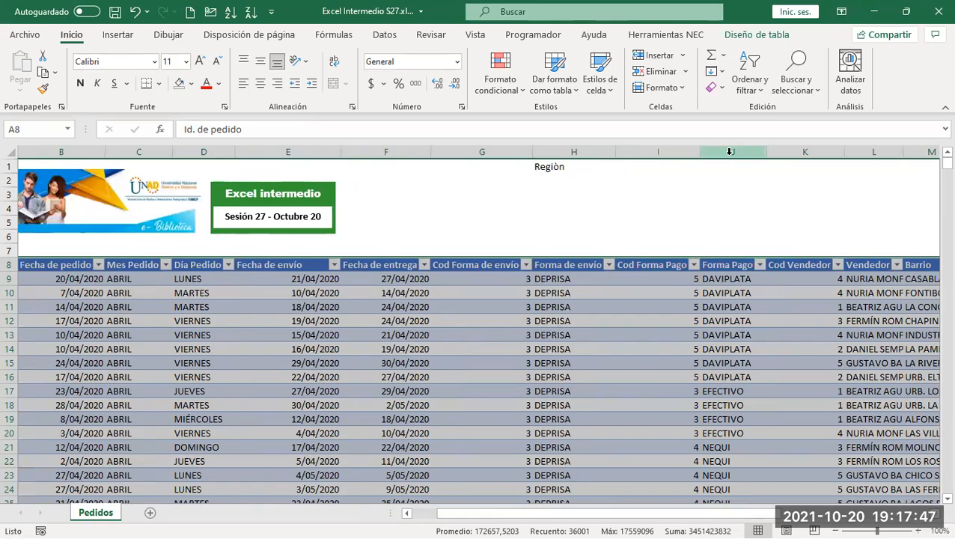
right_click(727, 155)
click(752, 270)
Name the new column's header Forma de Pago, and widen that column and the neighbouring Forma Pago column
click(724, 266)
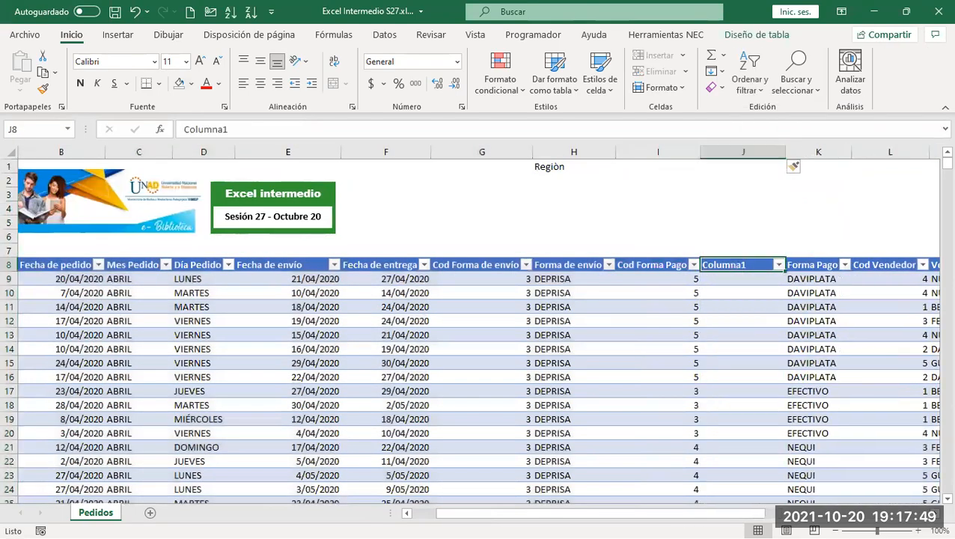
text(fORMA )
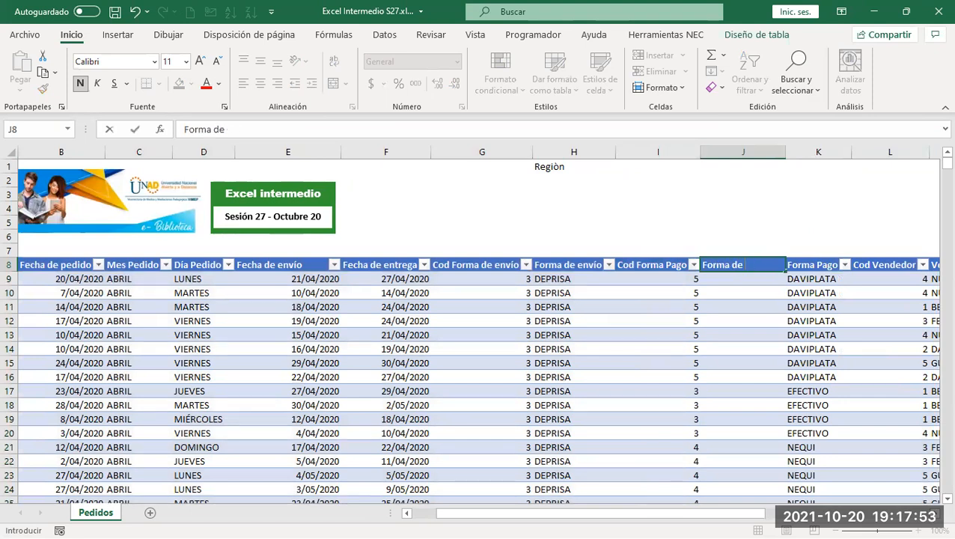
text(de Pago)
key(Return)
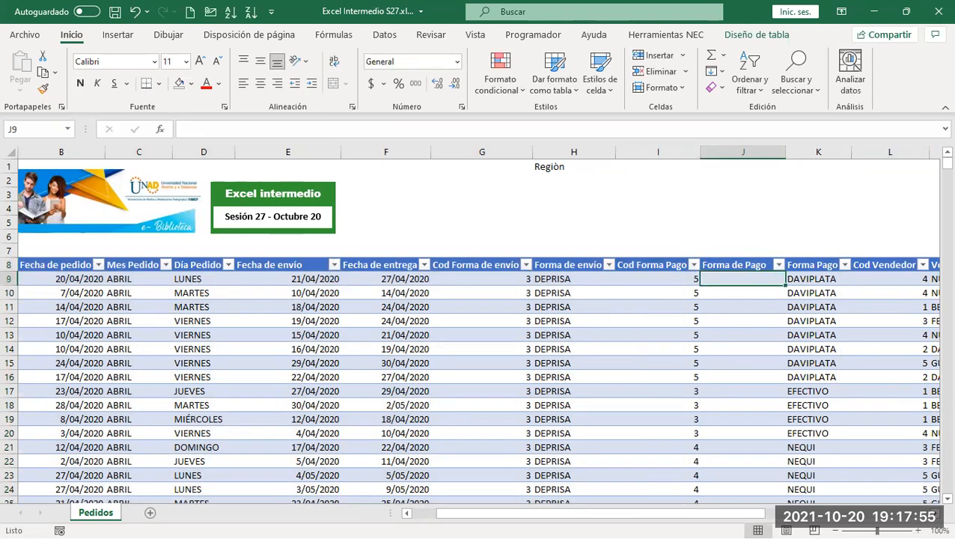
drag(859, 155, 880, 155)
drag(786, 153, 799, 152)
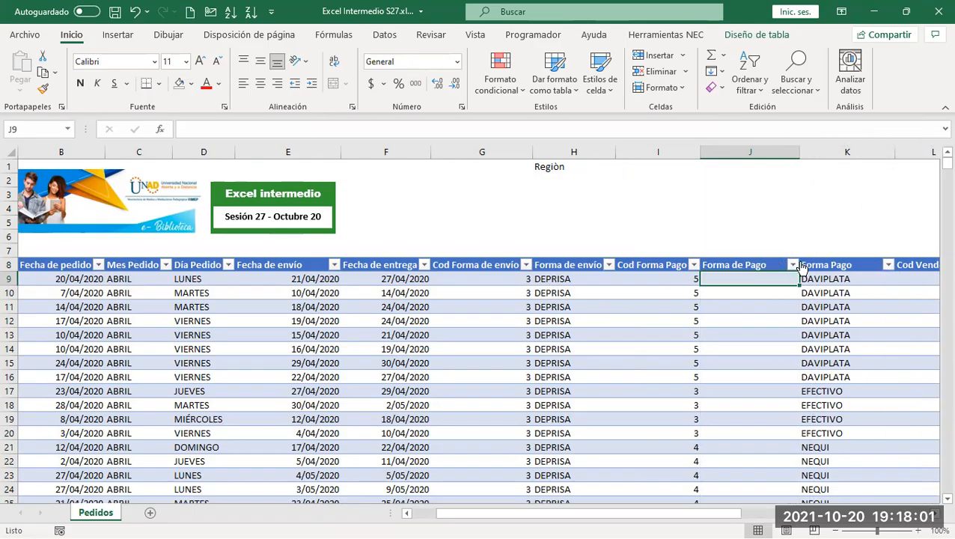
Shorten the new column's header to Forma Pago and go back to the Id. de pedido header cell
double_click(735, 265)
double_click(736, 264)
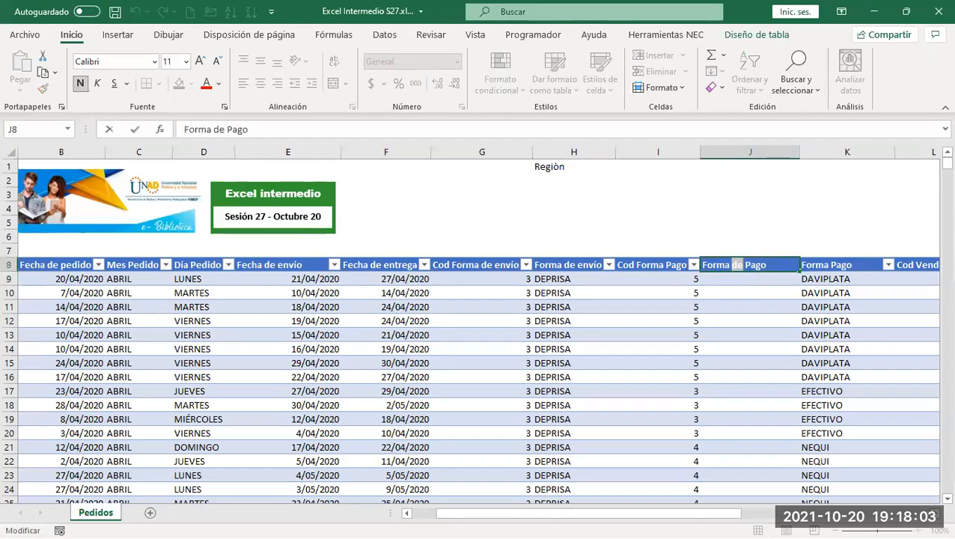
key(Delete)
key(Delete)
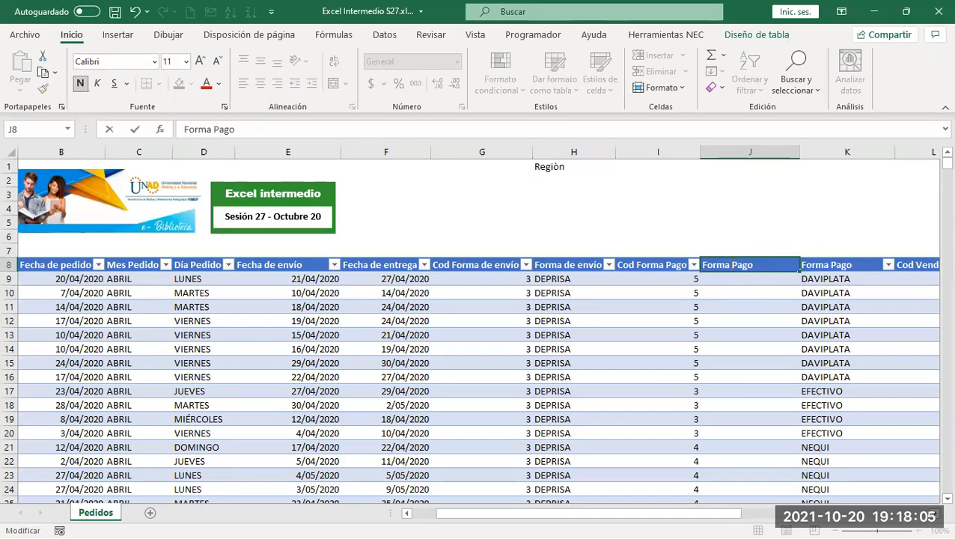
key(Return)
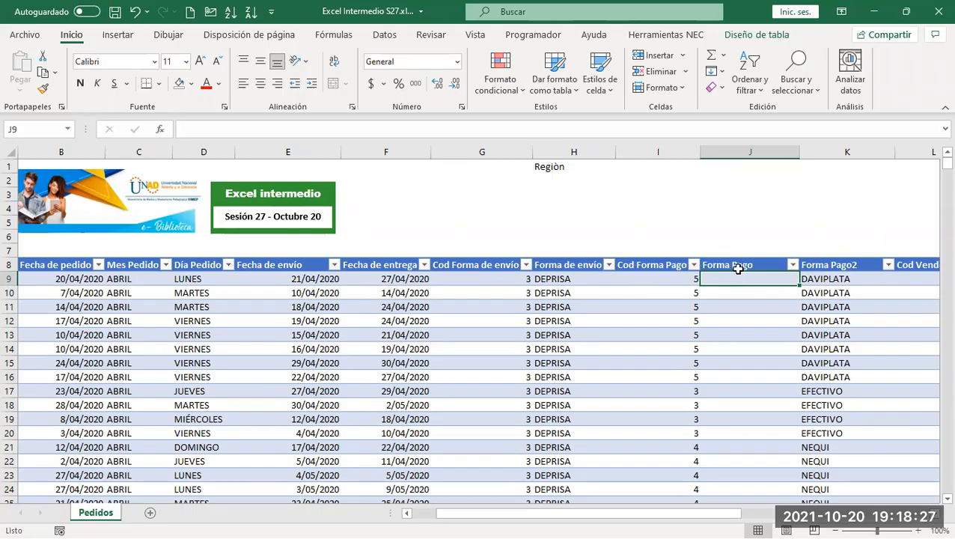
key(Home)
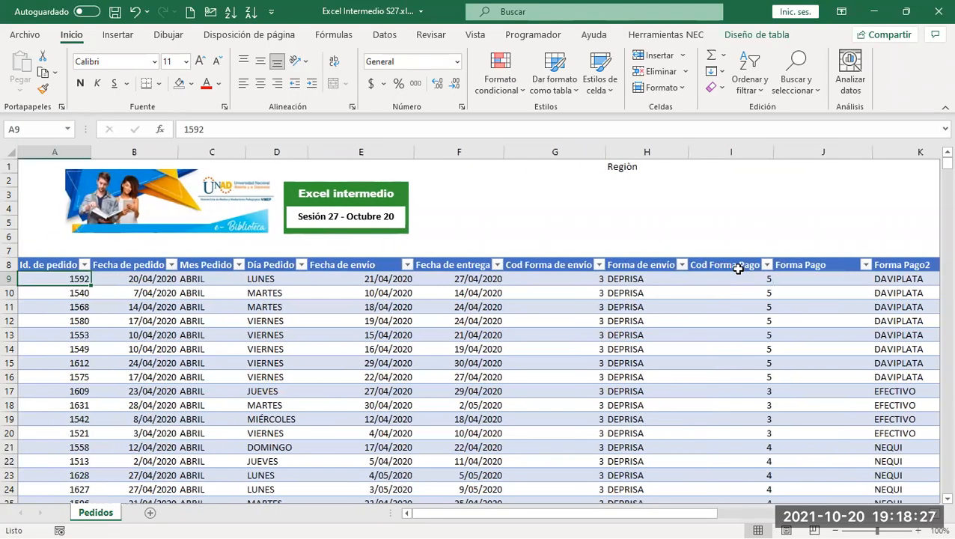
click(48, 266)
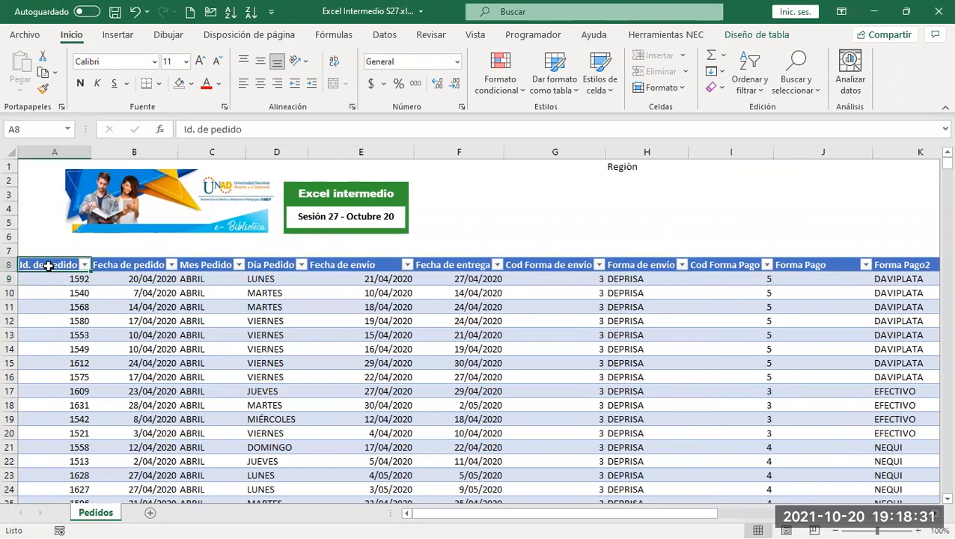
Enter a test order with Id. de pedido 50000 in the first empty row directly below the orders table
key(ctrl+End)
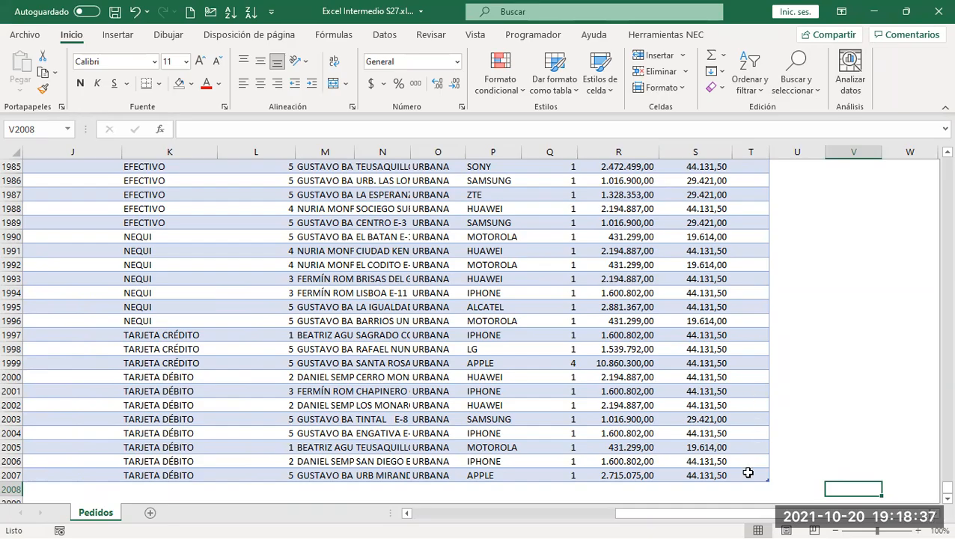
click(748, 473)
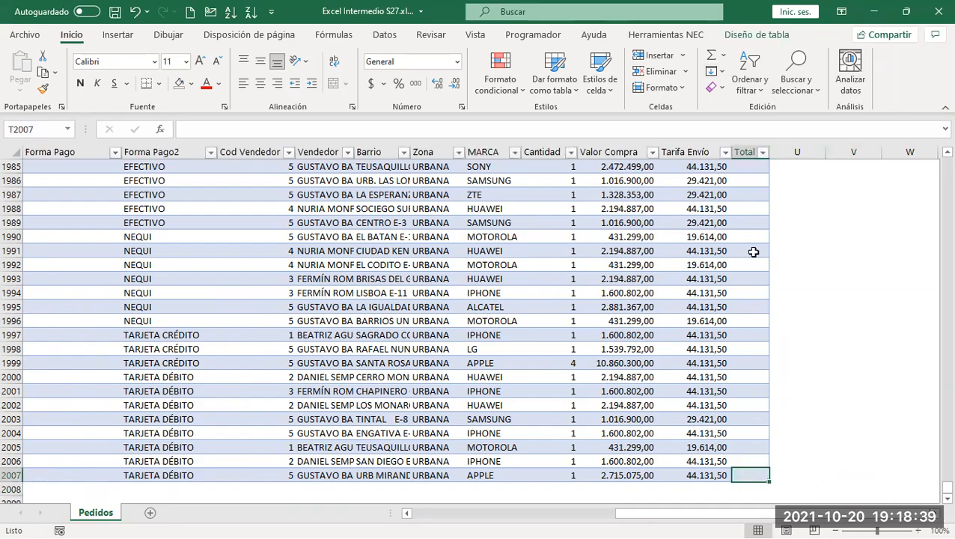
click(477, 485)
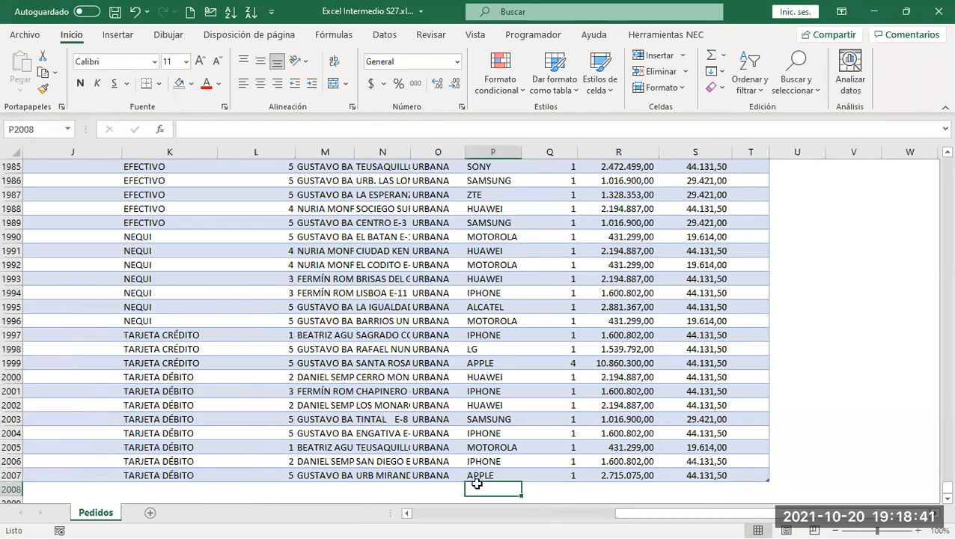
key(Home)
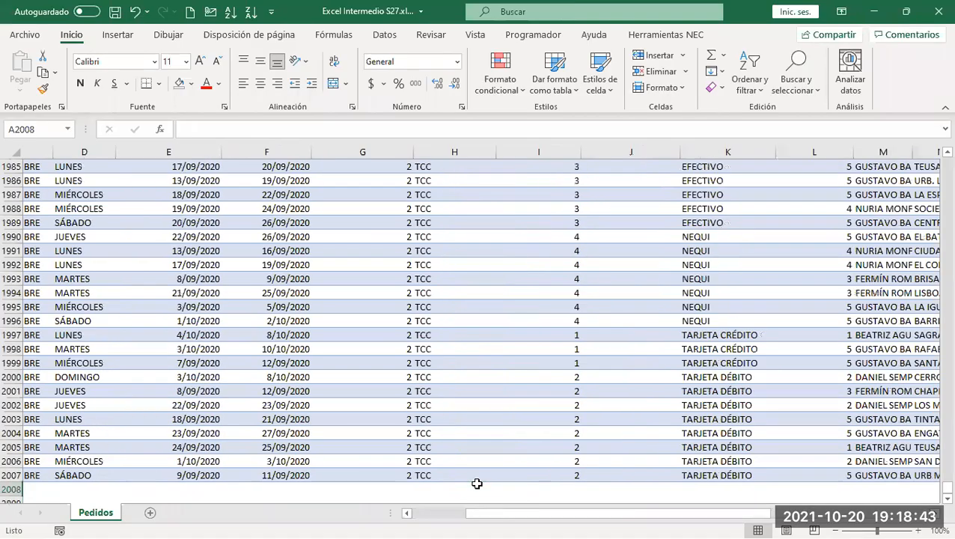
text(50000)
key(Return)
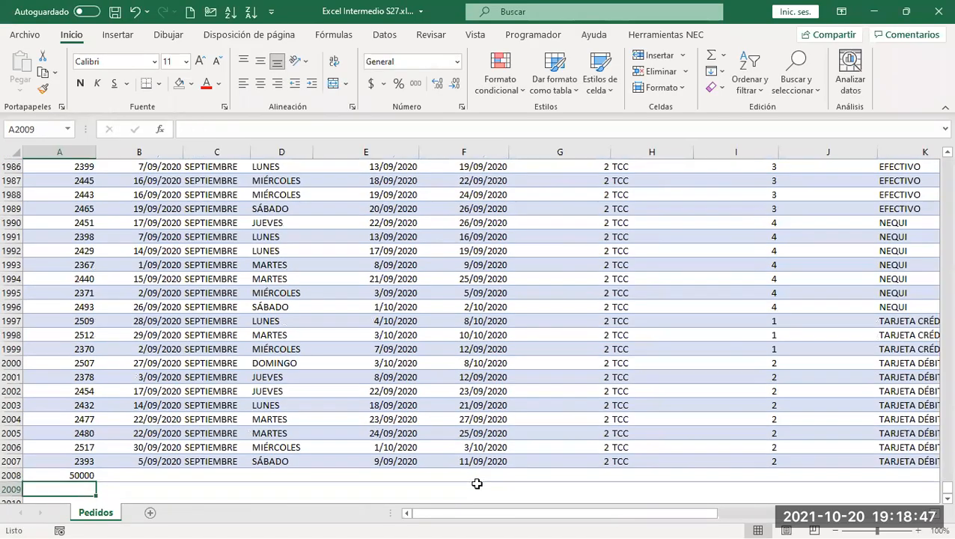
Clear the test Id. de pedido entry below the last order and return to that column's header cell
key(Up)
key(Delete)
key(Up)
key(ctrl+Up)
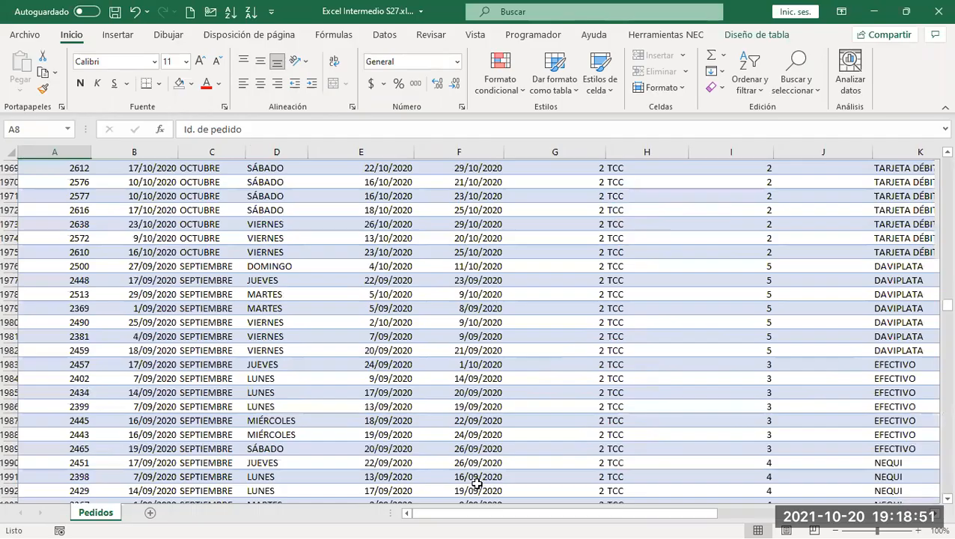
Calculate the Total column as Valor Compra plus Tarifa Envío using table references, and fit the column width to its contents
key(ctrl+Right)
key(Down)
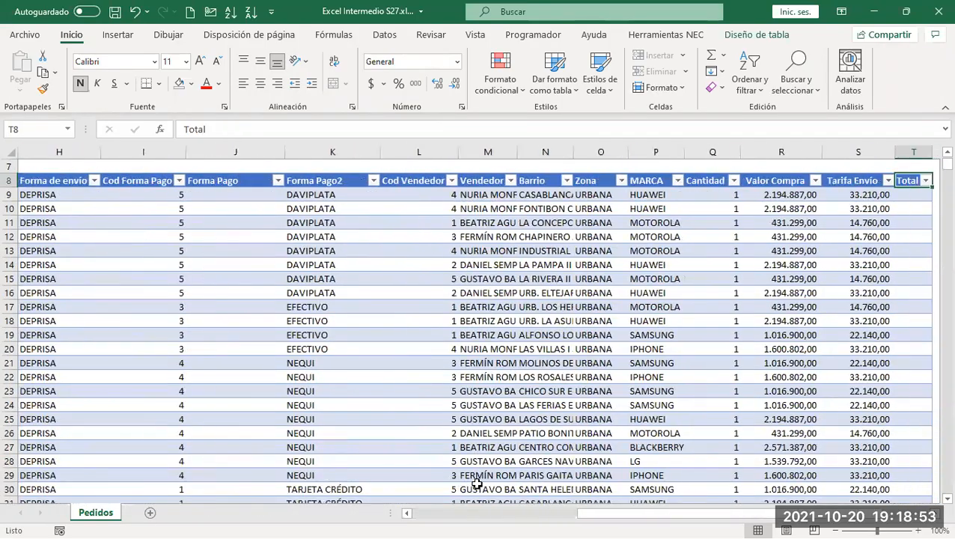
text(=)
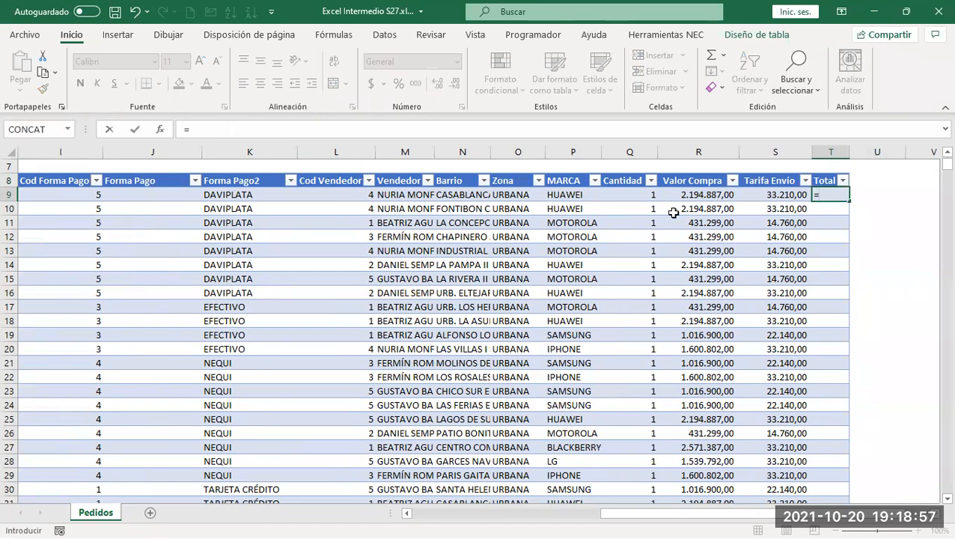
click(693, 193)
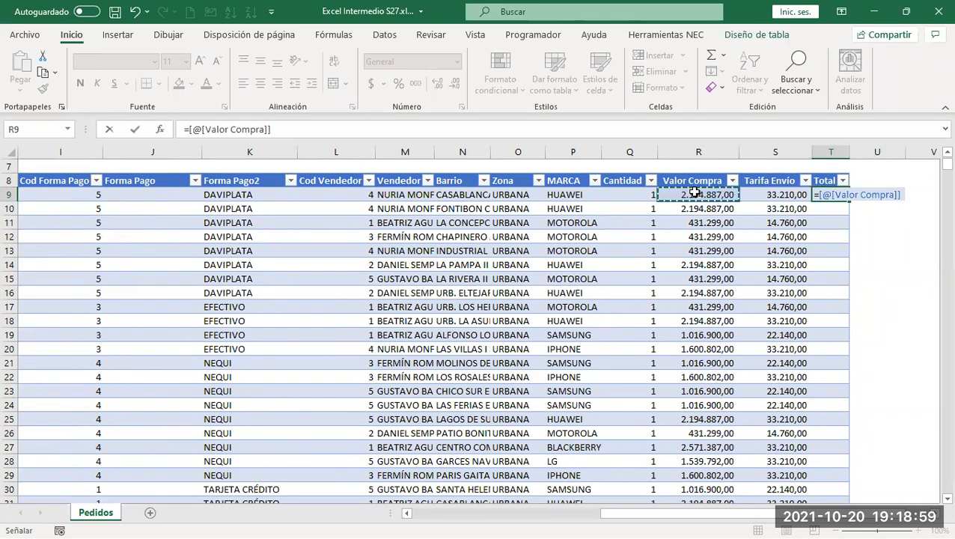
text(+)
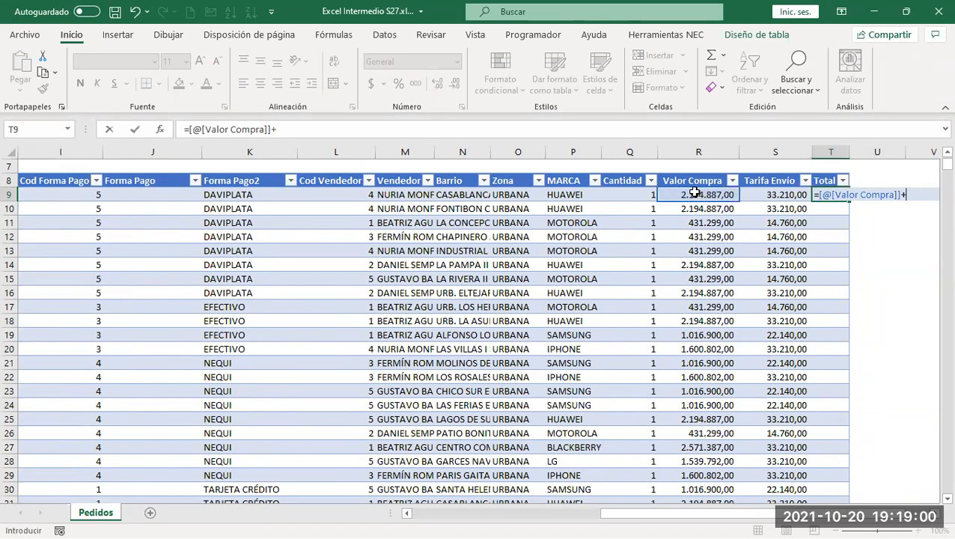
click(779, 195)
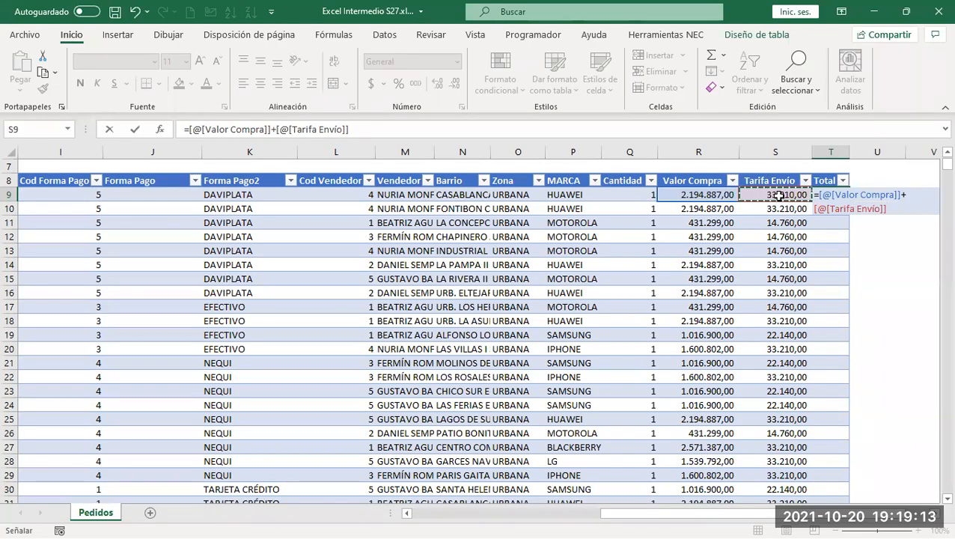
key(Return)
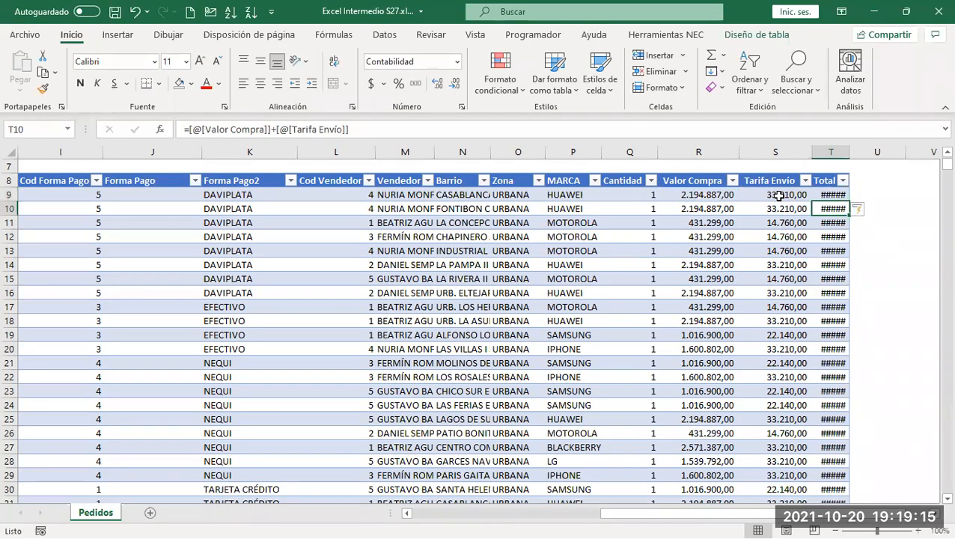
double_click(849, 143)
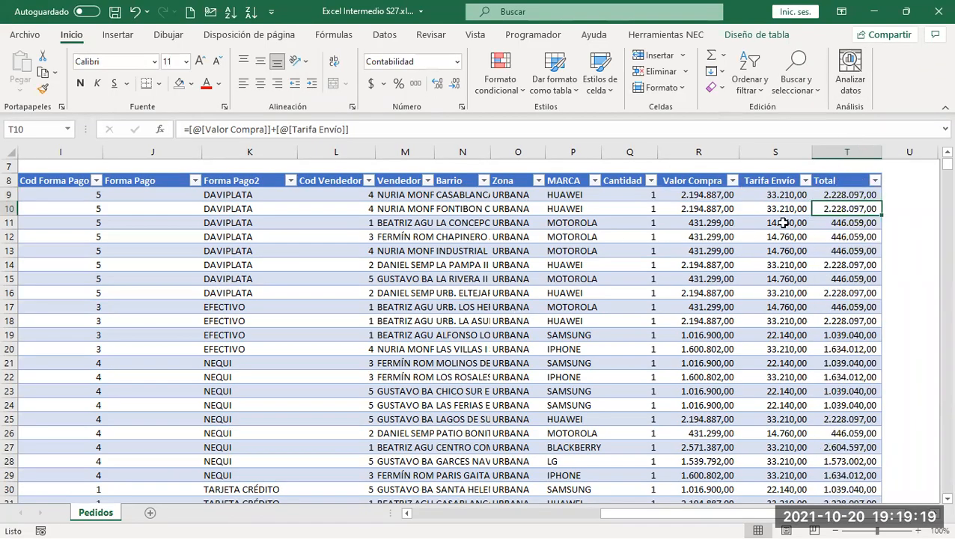
Check which source name the pivot table creation dialog proposes for the orders table, and cancel without creating one
click(411, 183)
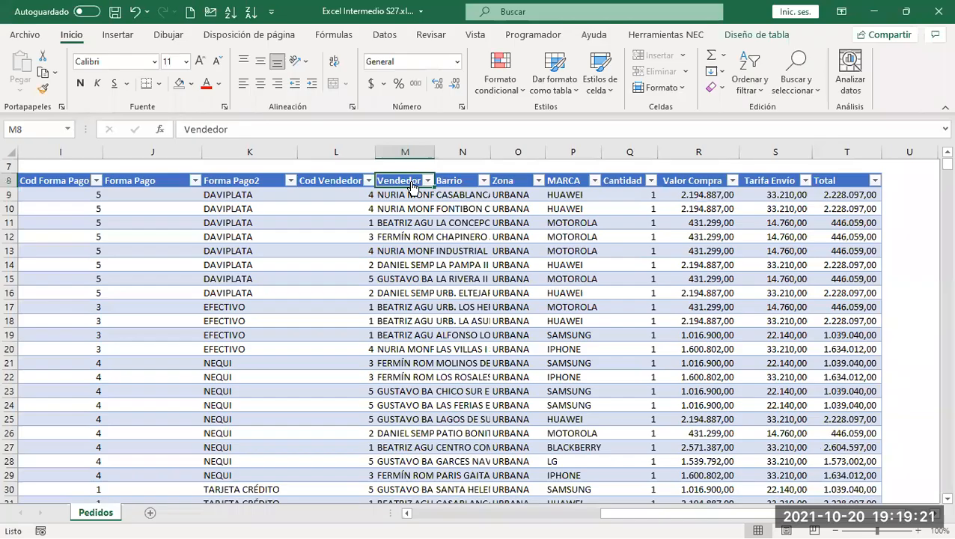
key(ctrl+Left)
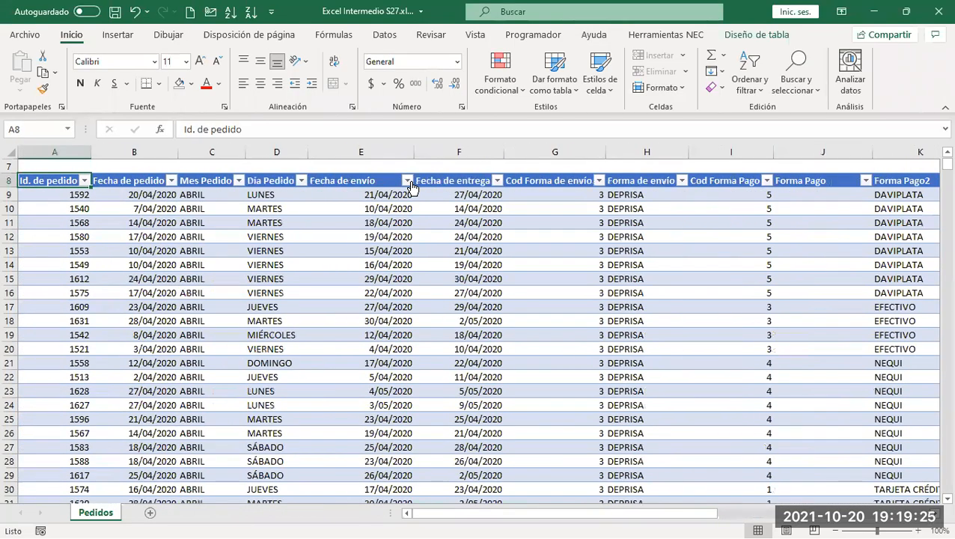
scroll(444, 219, up, 2)
drag(479, 521, 393, 519)
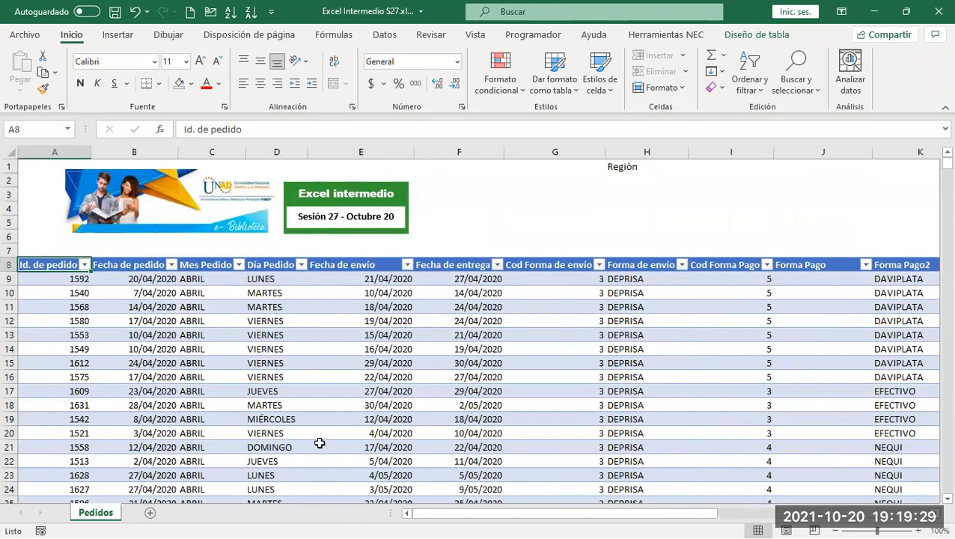
click(117, 36)
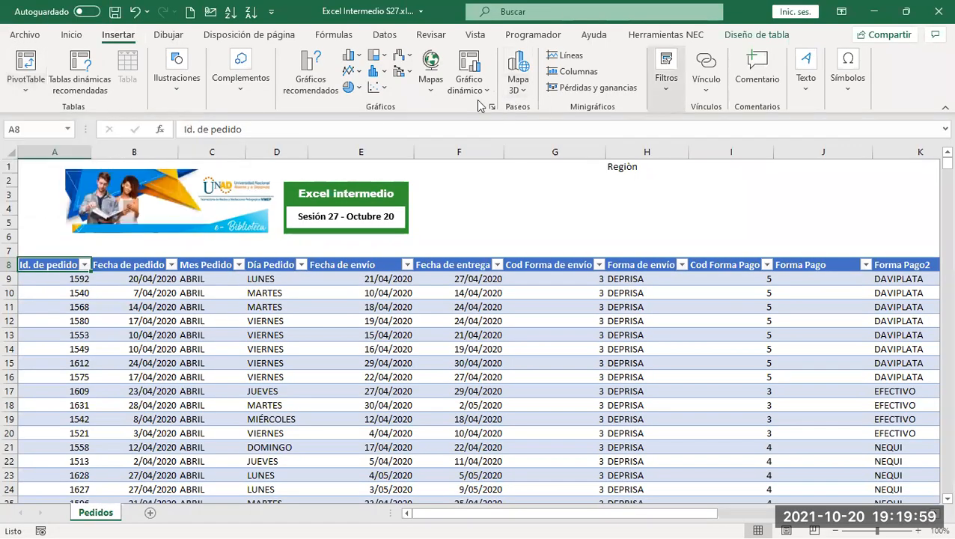
click(261, 264)
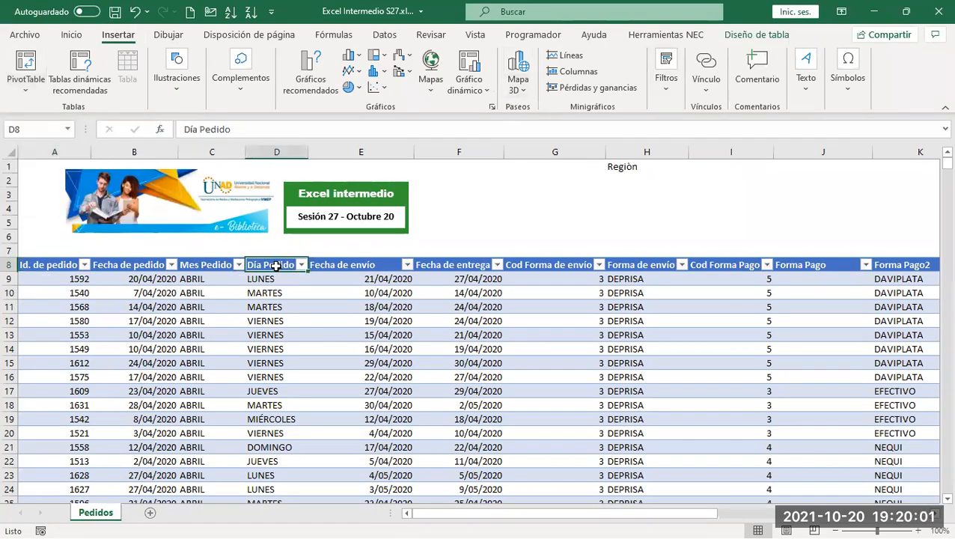
click(26, 66)
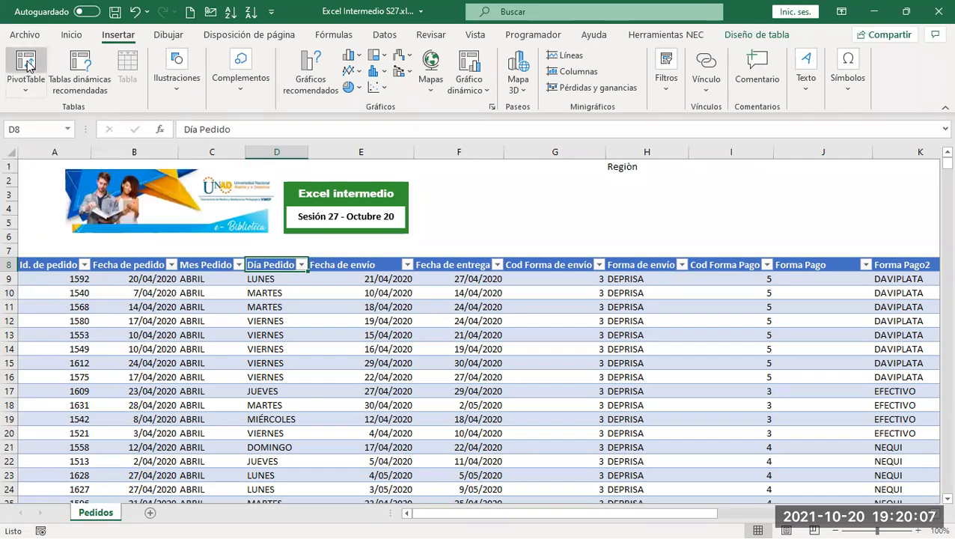
drag(278, 235, 469, 189)
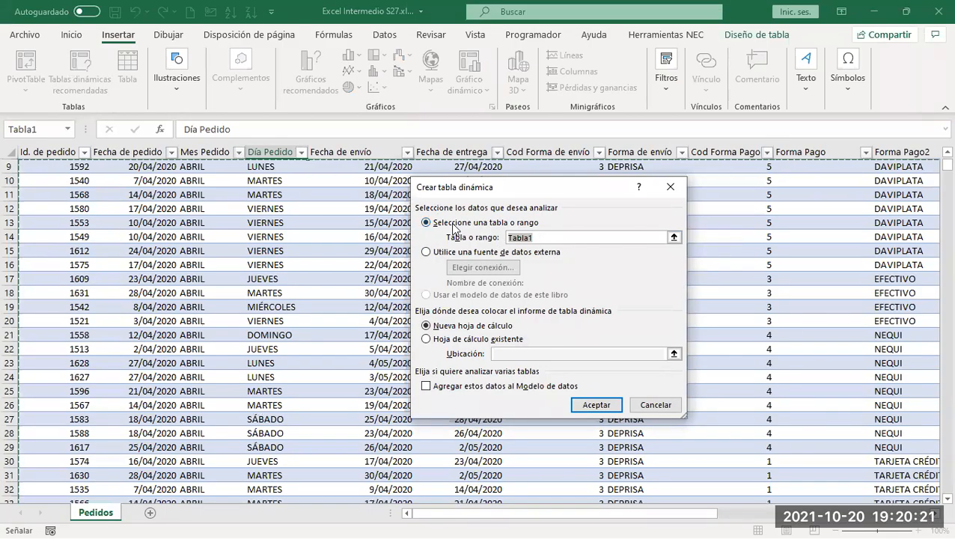
click(544, 237)
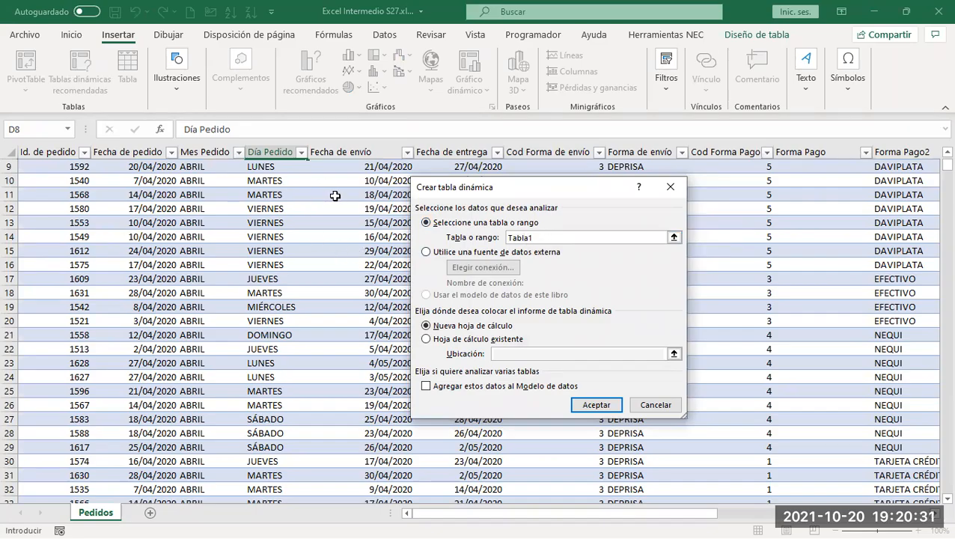
click(647, 406)
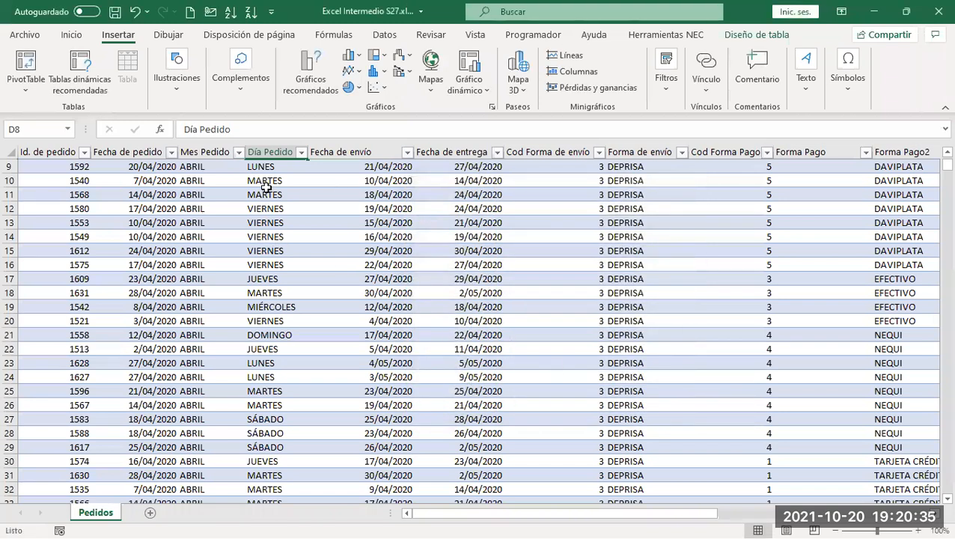
Rename the orders table as tablaPedidos
click(751, 38)
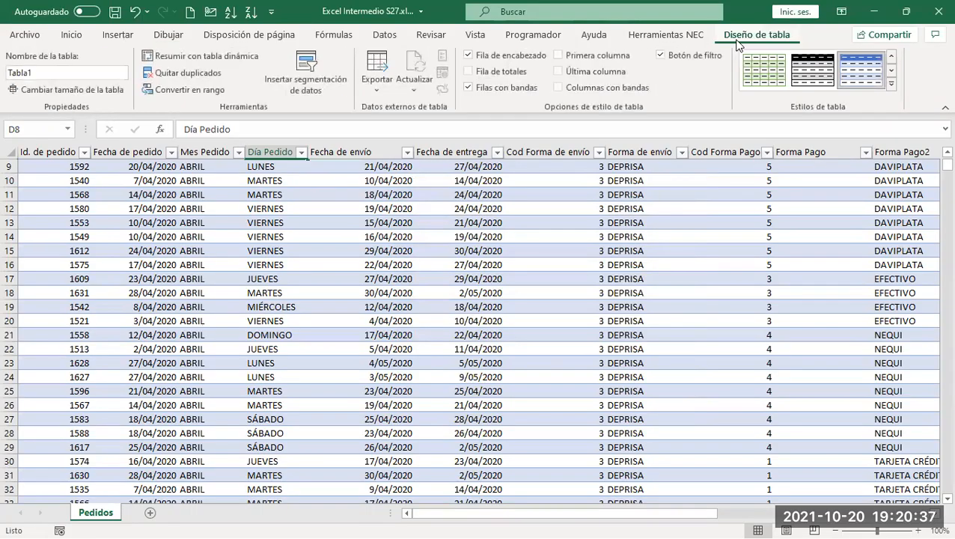
click(54, 74)
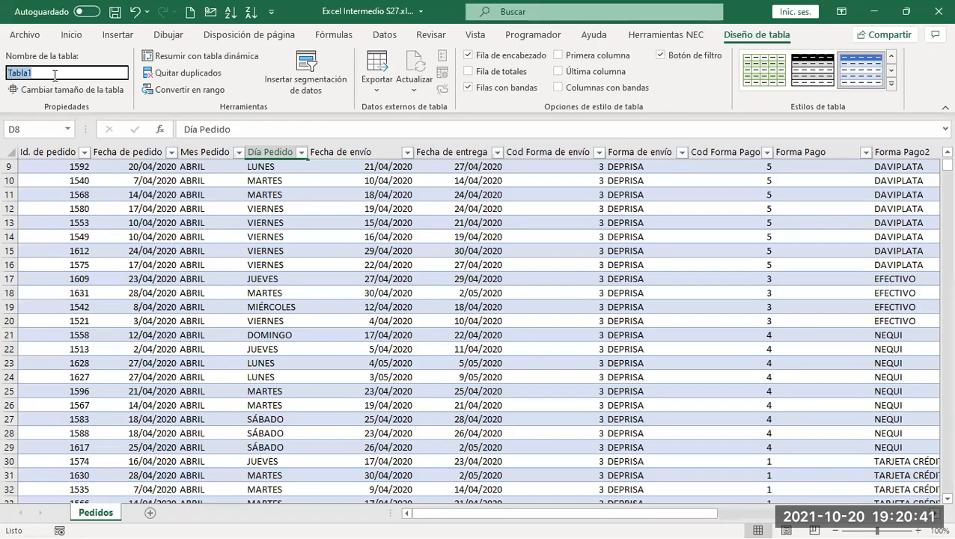
text(tablaPedido)
key(Return)
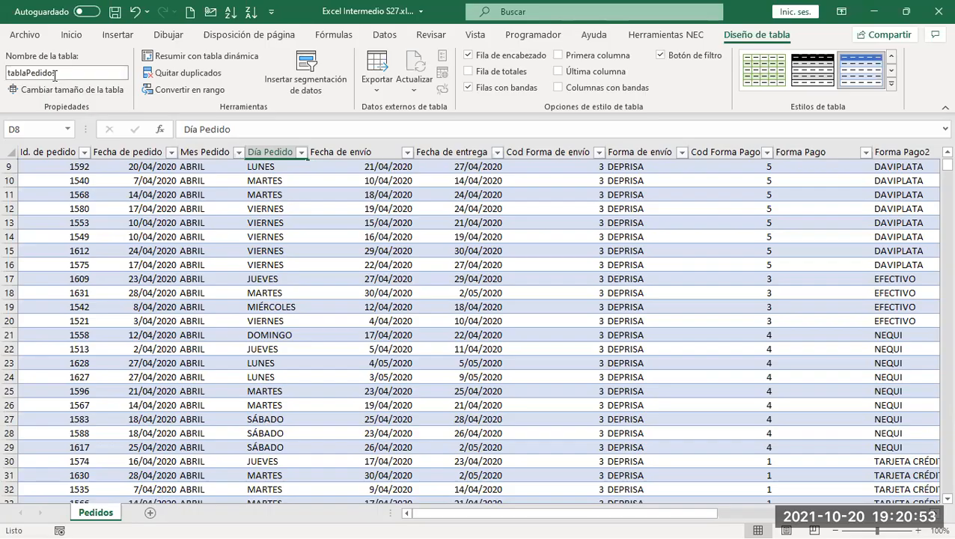
click(64, 71)
text(s)
key(Return)
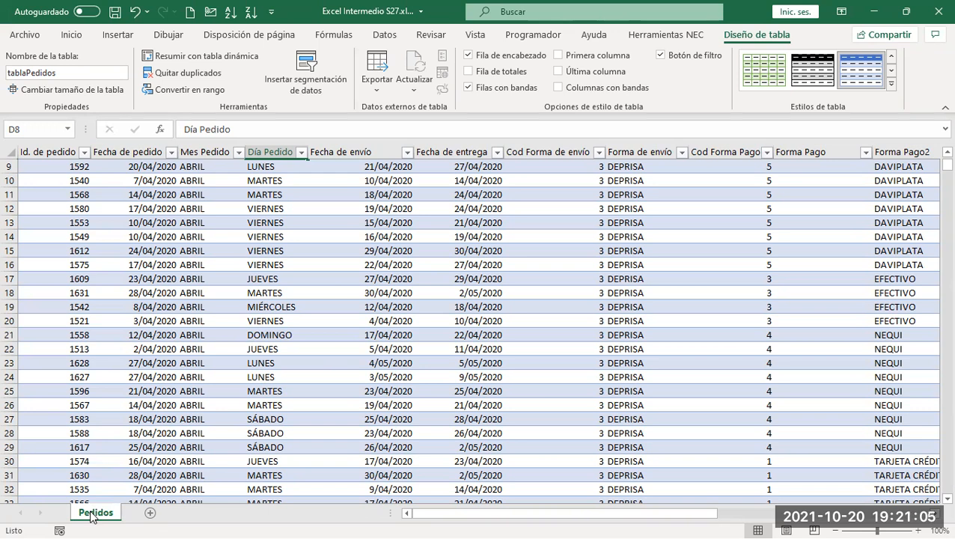
Duplicate the Pedidos sheet and convert the table on the copy into a normal range
drag(92, 515, 142, 479)
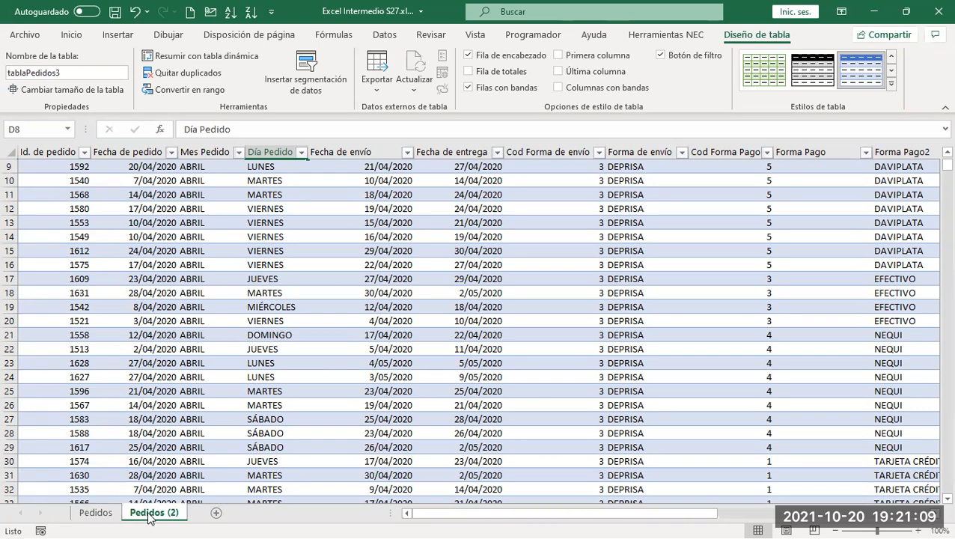
click(126, 280)
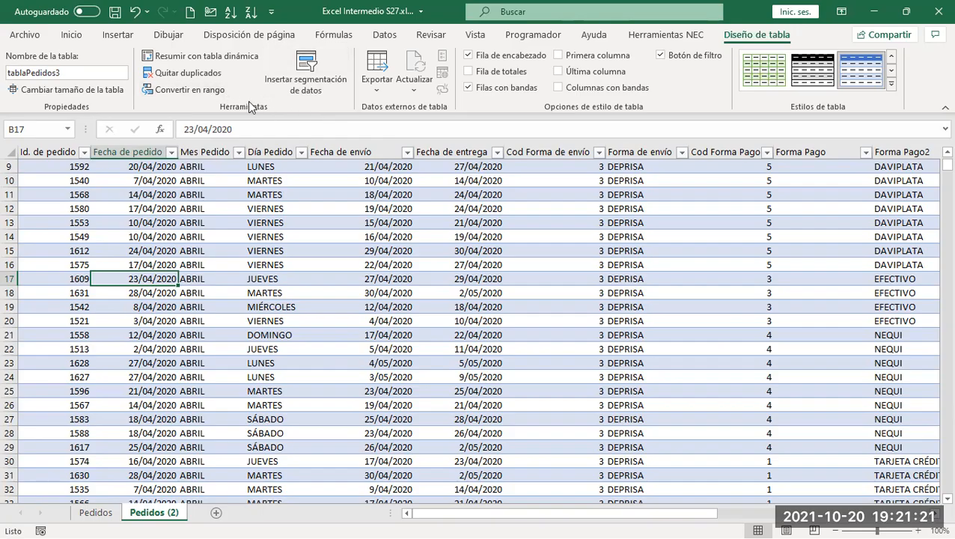
click(193, 90)
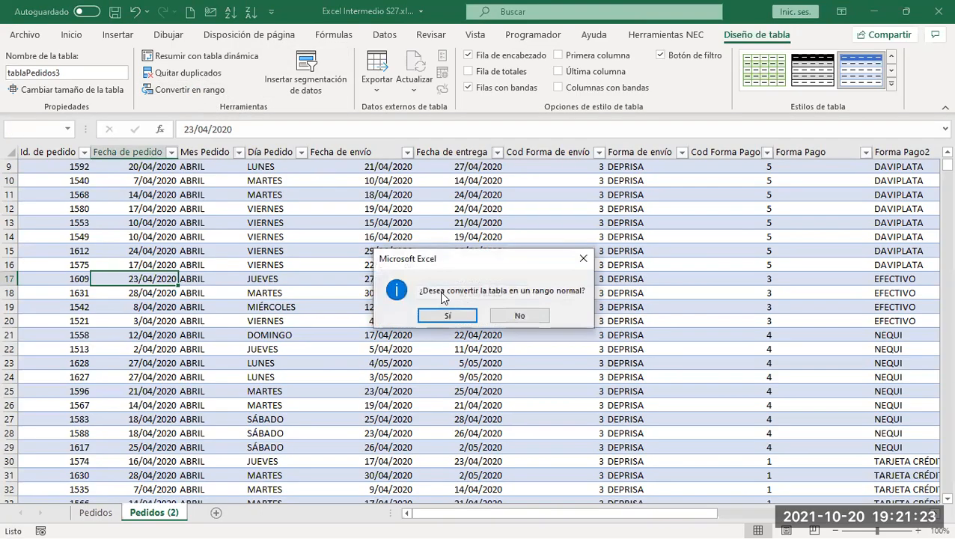
click(449, 316)
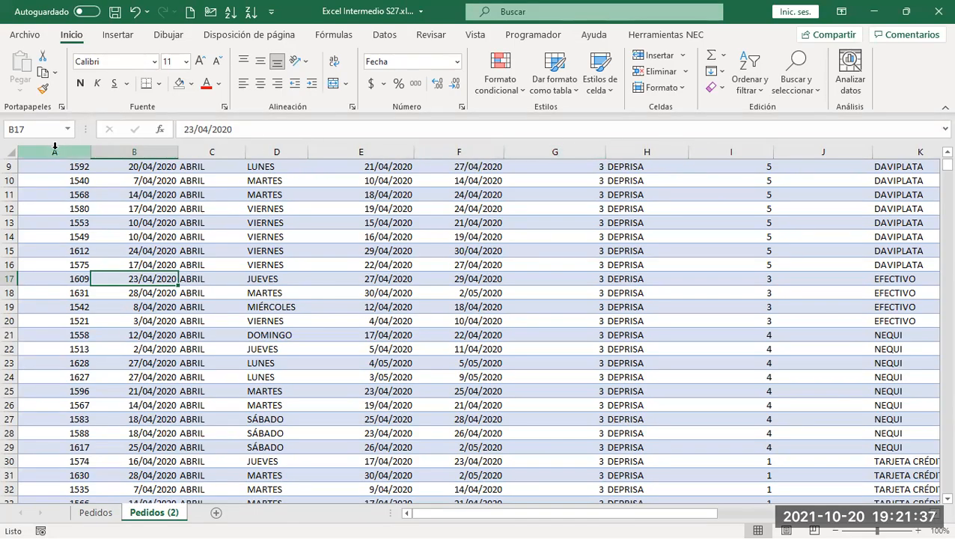
Return to the original Pedidos sheet, check the table name offered as pivot table source, and cancel the dialog
click(95, 513)
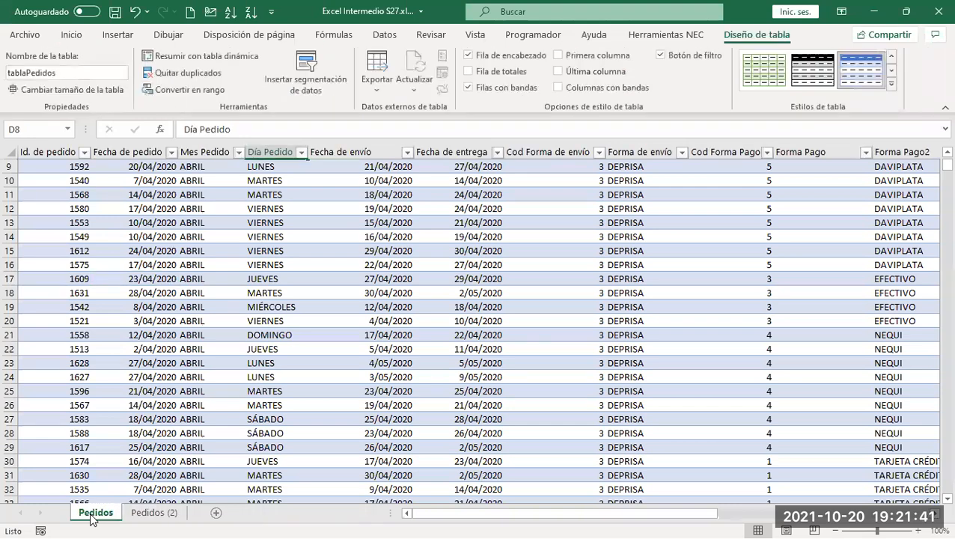
scroll(92, 223, down, 3)
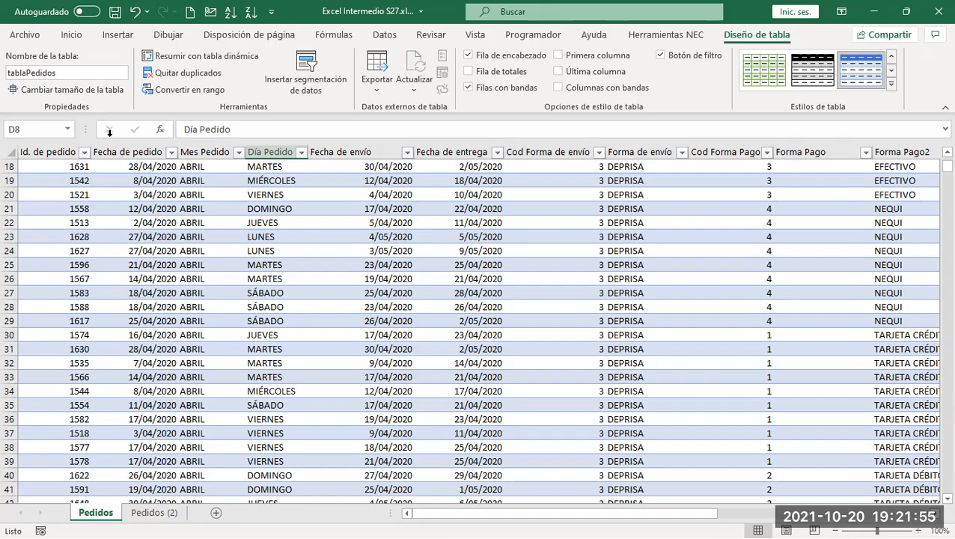
click(145, 182)
click(117, 36)
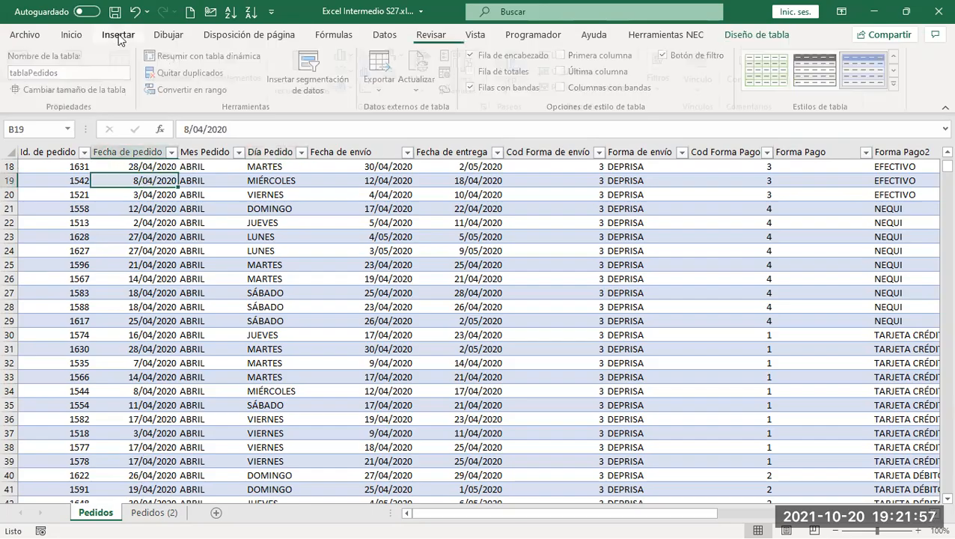
click(22, 67)
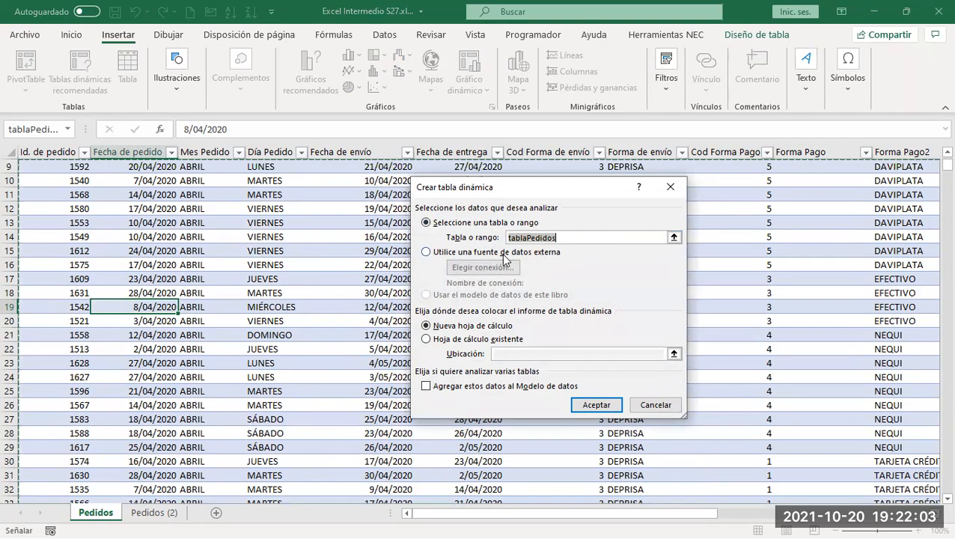
click(660, 405)
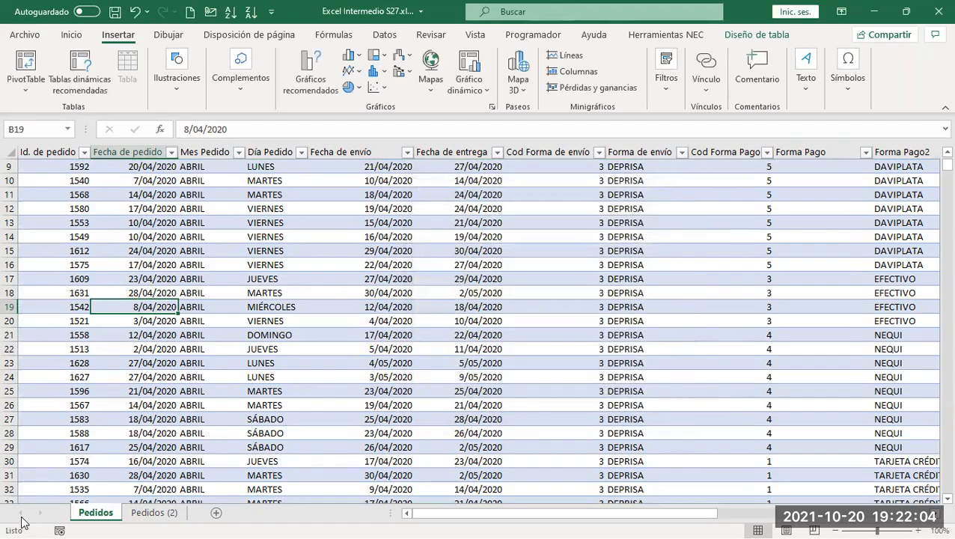
Start creating a pivot table from the converted range on the Pedidos (2) sheet and check the proposed source range
click(146, 514)
click(150, 209)
click(21, 59)
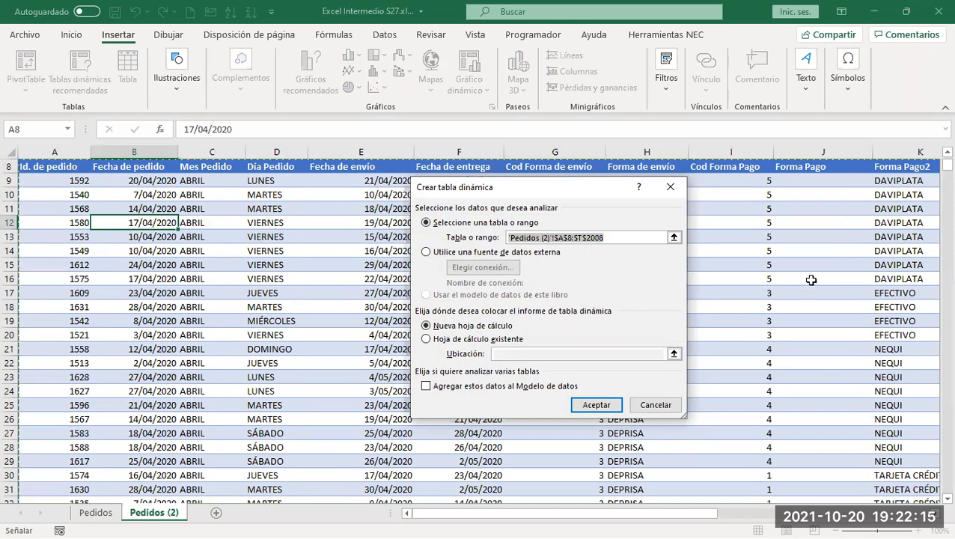
scroll(811, 280, up, 2)
scroll(811, 280, up, 1)
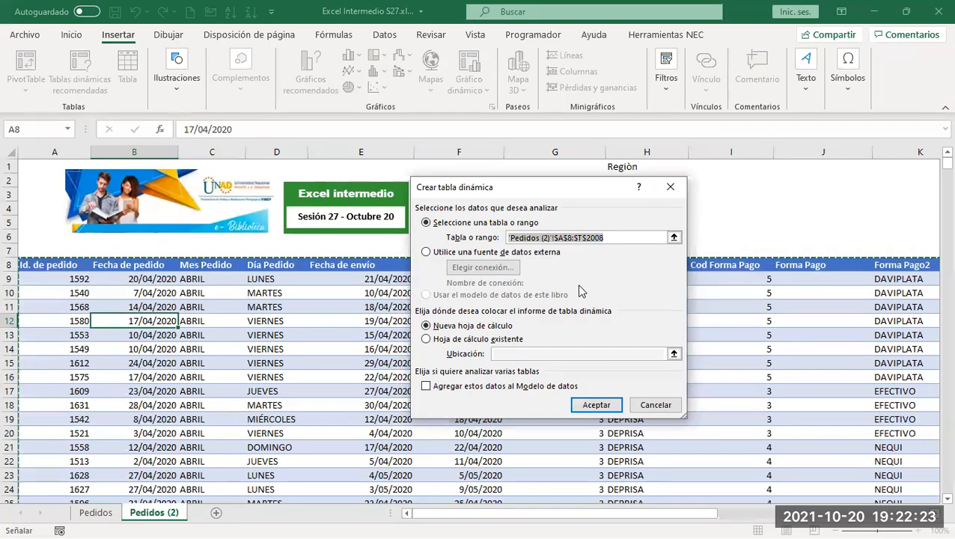
Examine the connections and tables offered when using an external data source for the pivot table, and cancel the selection
click(426, 252)
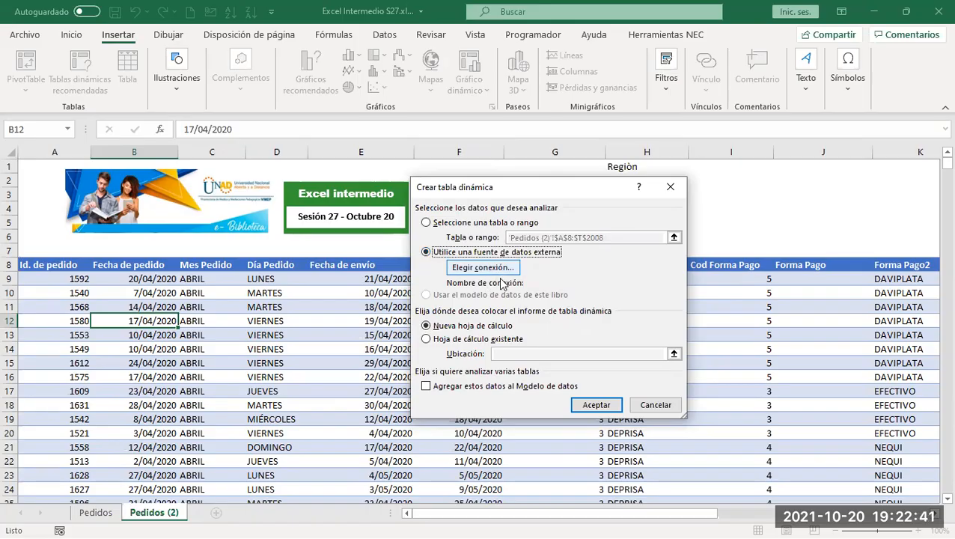
click(499, 271)
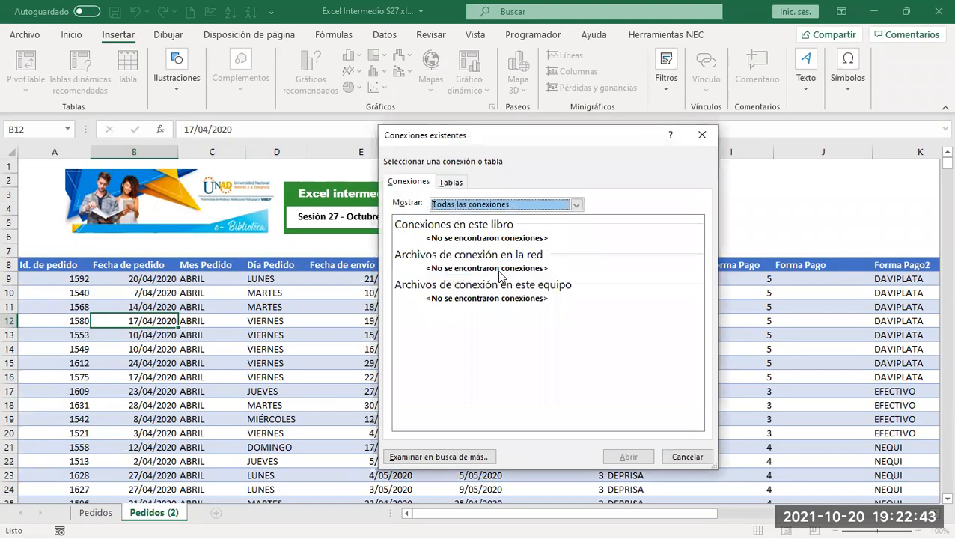
click(451, 183)
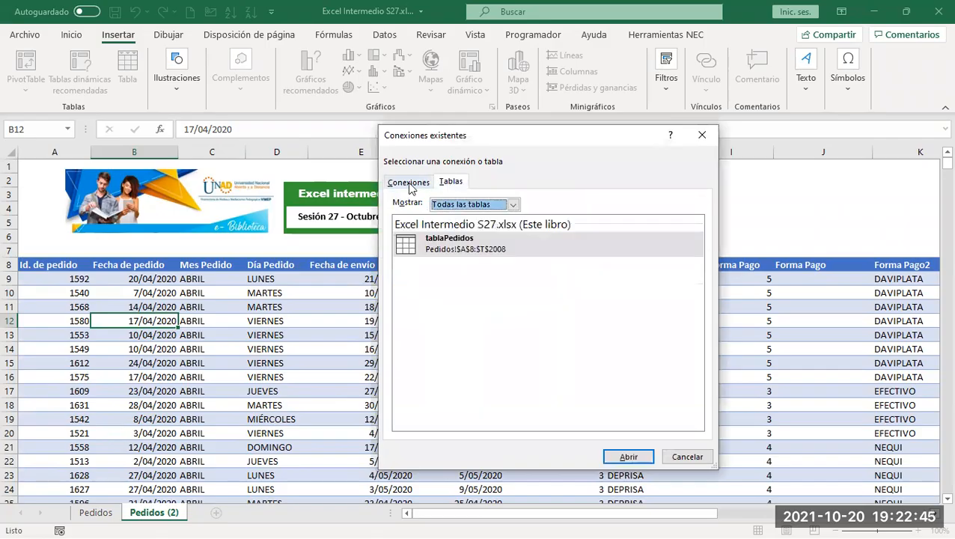
click(407, 183)
click(452, 185)
click(411, 183)
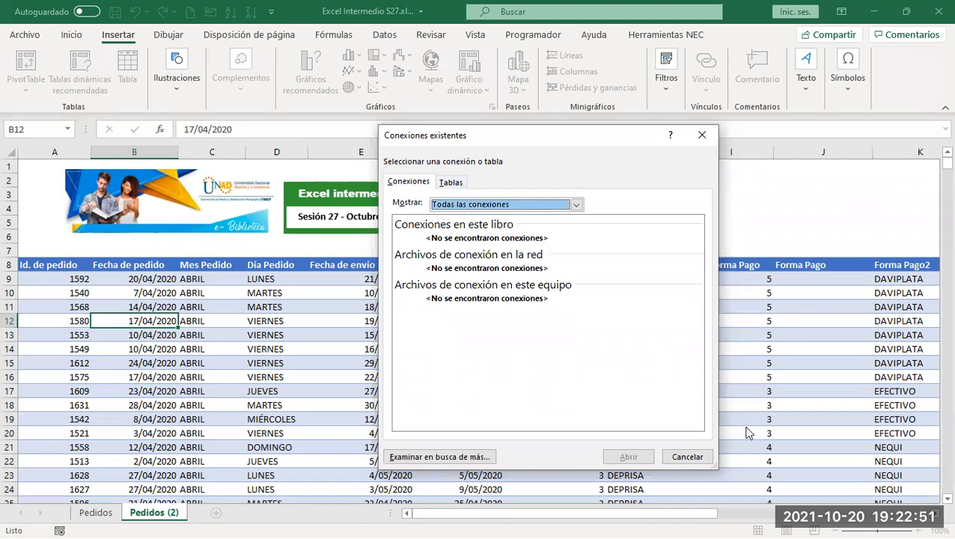
click(687, 458)
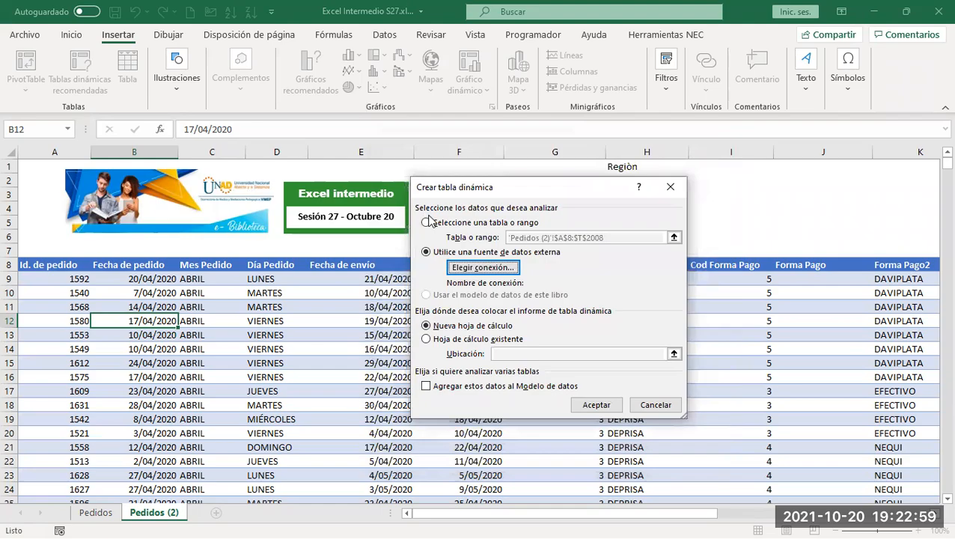
Create the pivot table from the selected Pedidos (2) range $A$8:$T$2008 on a new worksheet
click(426, 222)
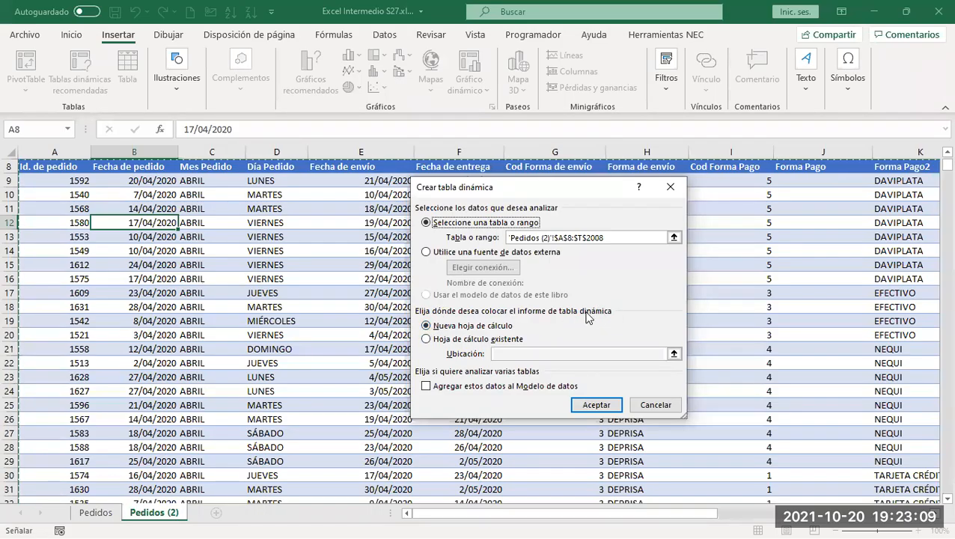
click(442, 329)
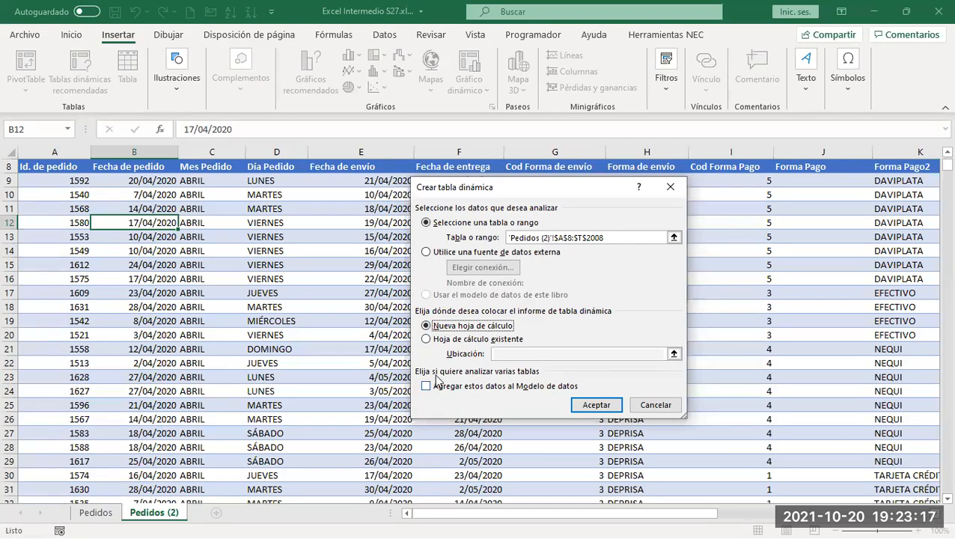
drag(501, 187, 438, 178)
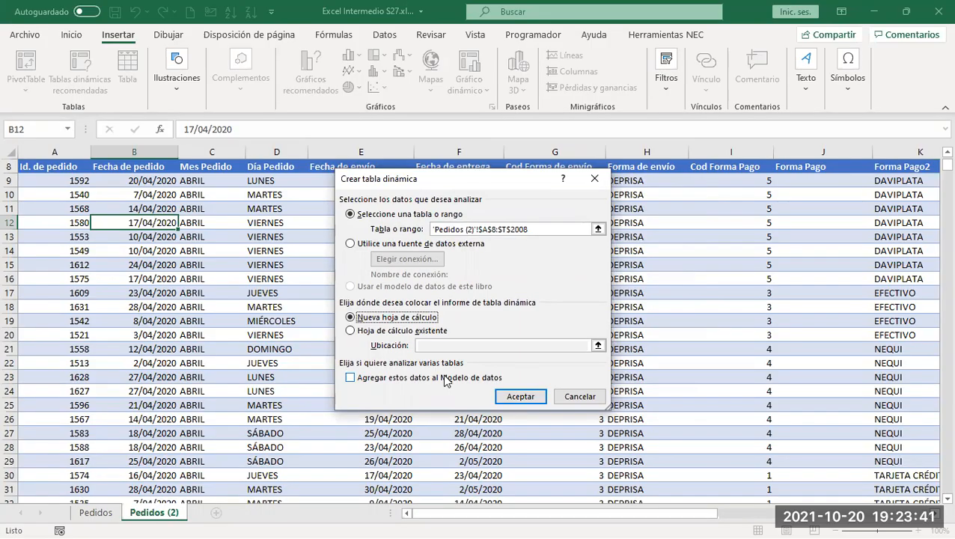
click(403, 217)
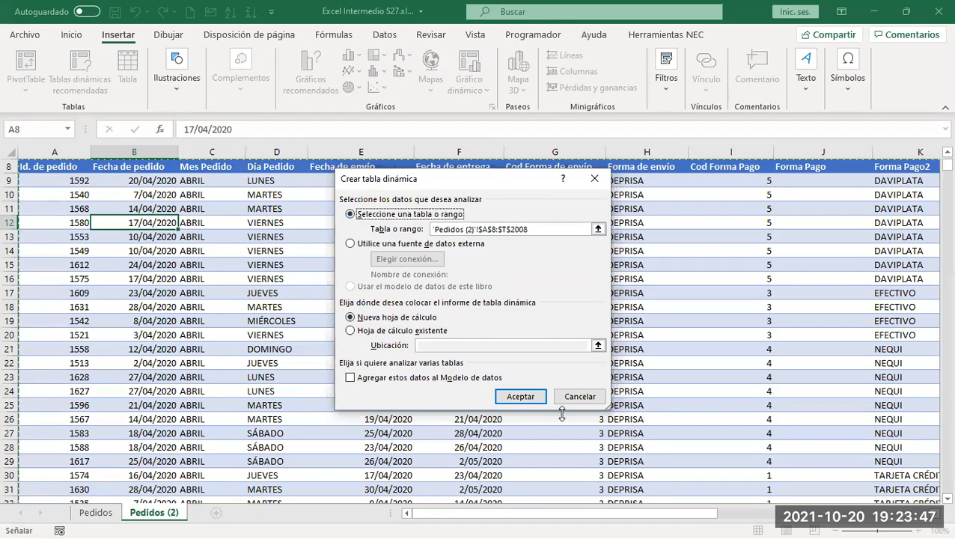
click(521, 397)
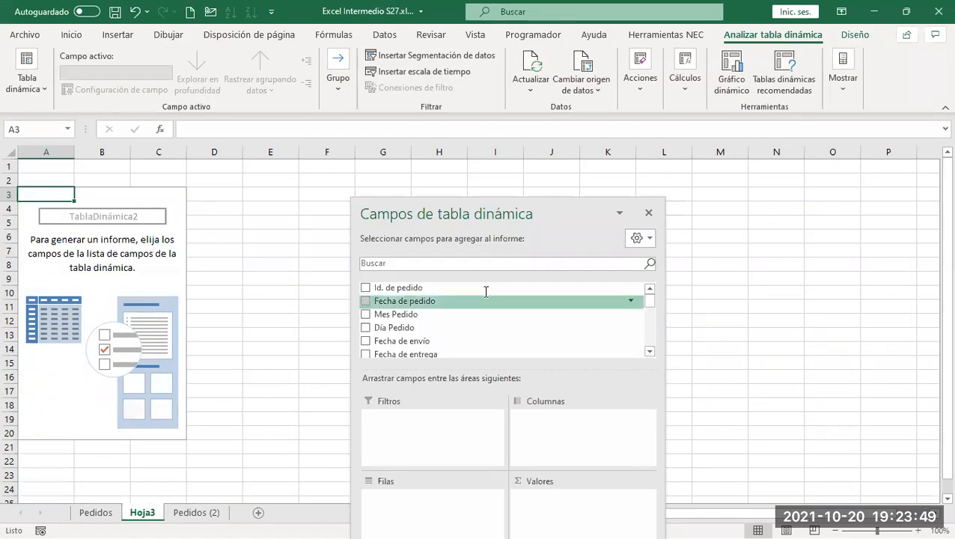
Dock the pivot table fields pane beside the sheet, and undock it again as a floating pane
drag(495, 217, 688, 142)
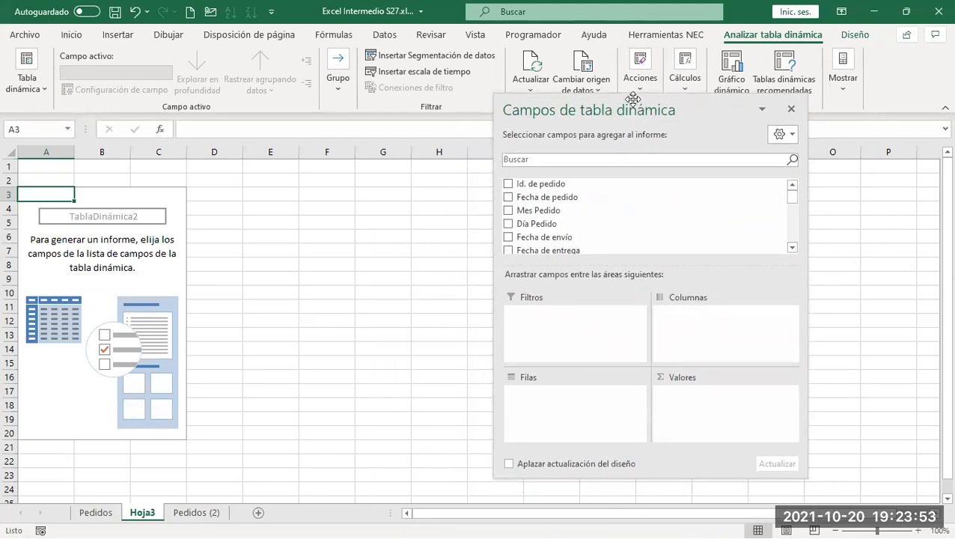
drag(641, 121, 945, 159)
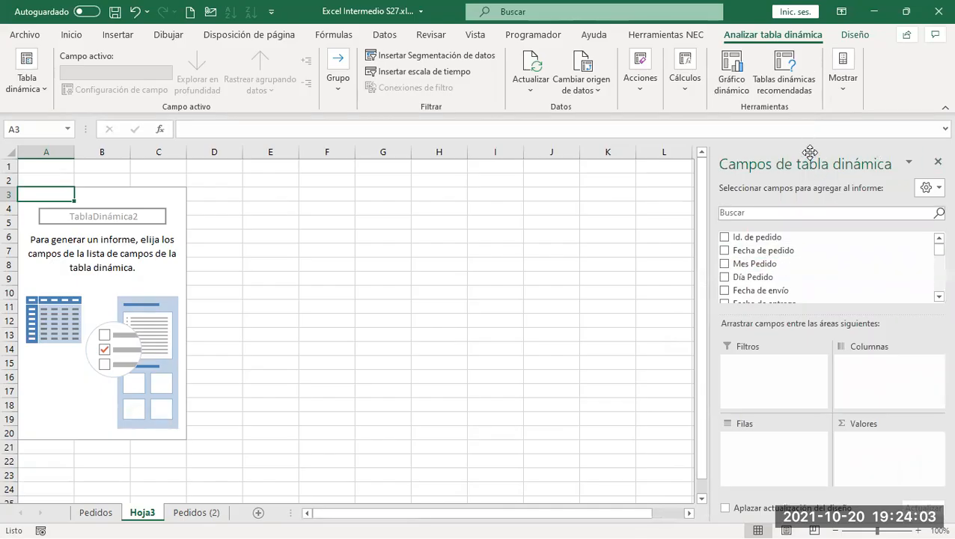
drag(803, 159, 620, 98)
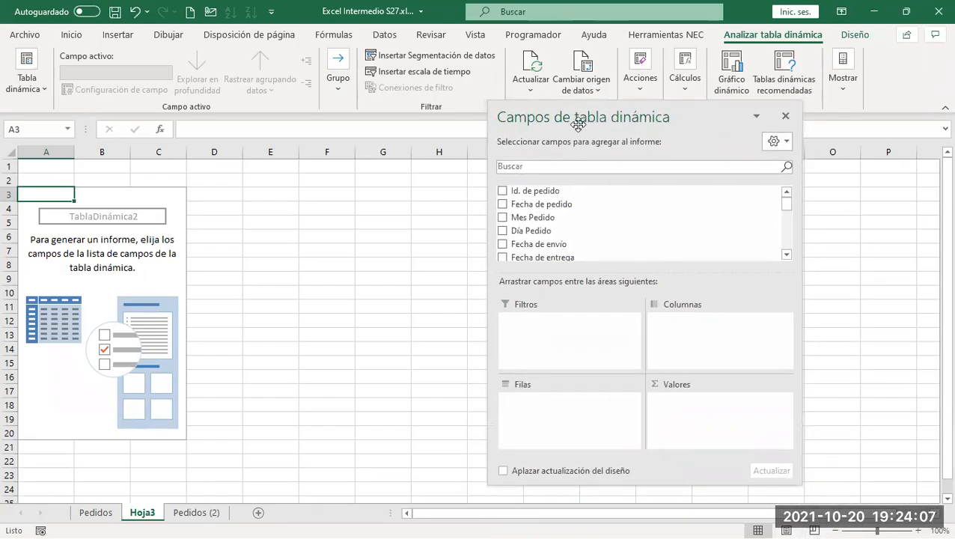
drag(563, 116, 564, 114)
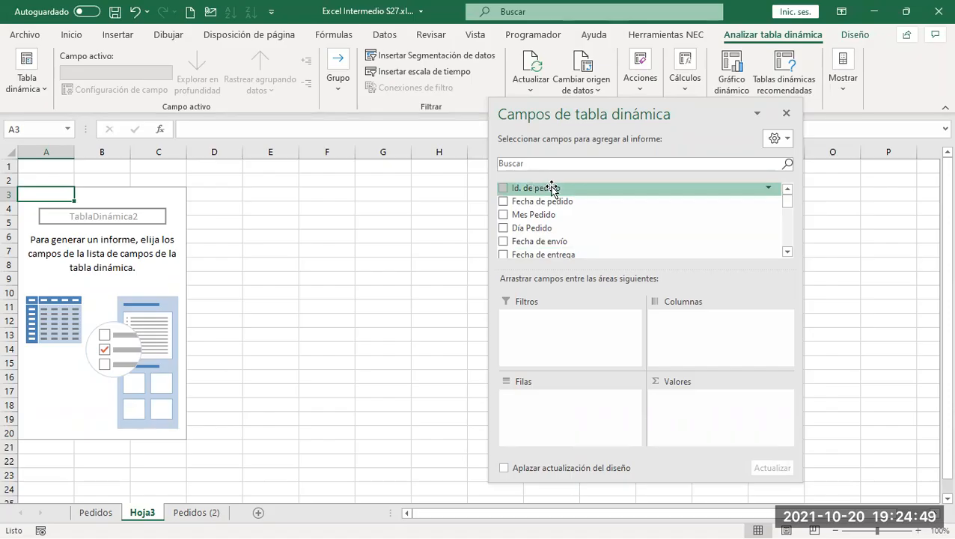
Try the Id. de pedido field in the pivot table's Filas area and remove it again
drag(539, 191, 555, 408)
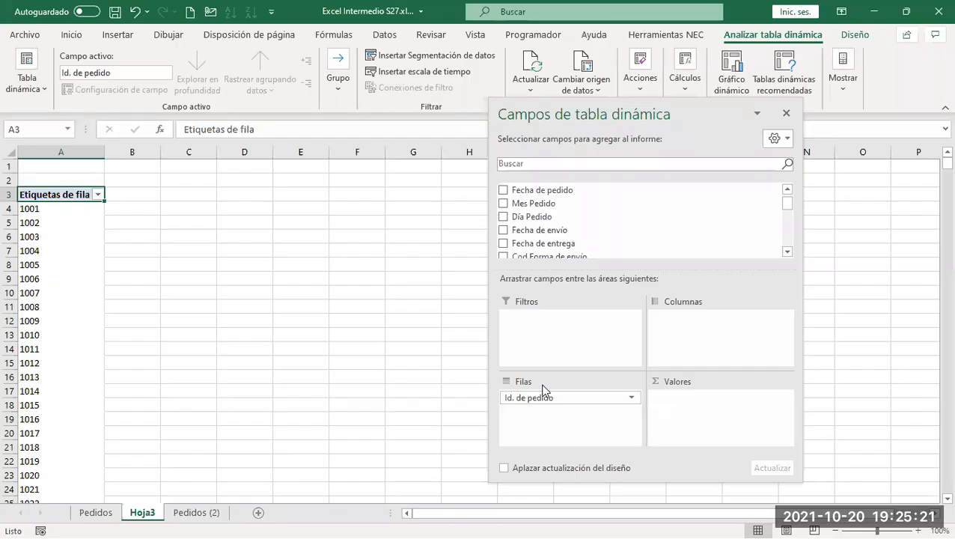
drag(557, 400, 402, 345)
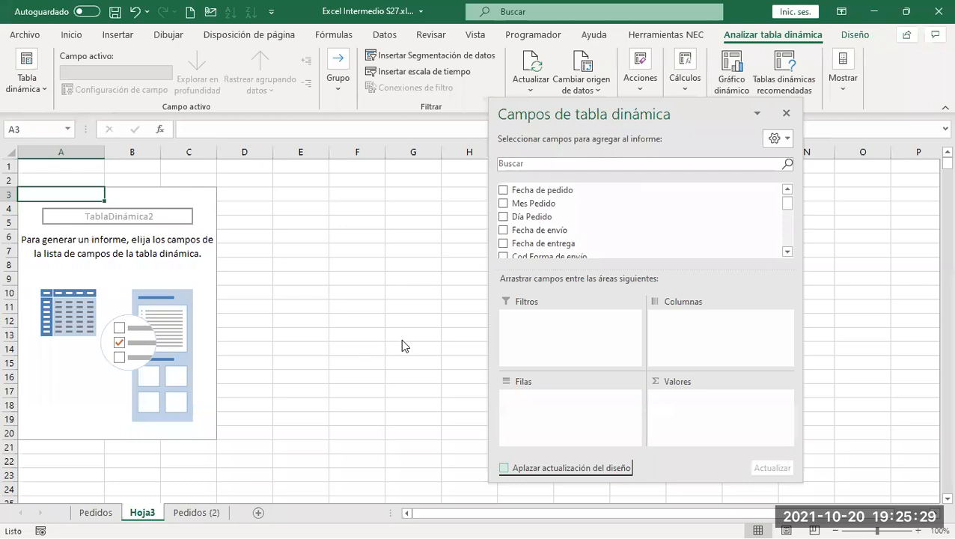
Review the Pedidos (2) columns for repeated values, including Mes Pedido, Forma de envío, Forma Pago2, Vendedor and Cod Vendedor
click(196, 512)
scroll(221, 263, up, 3)
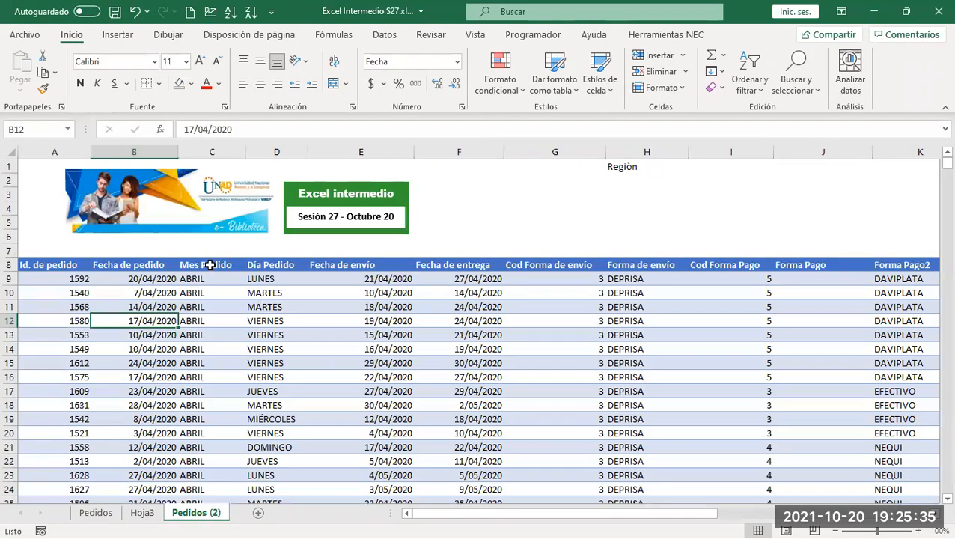
drag(211, 278, 230, 433)
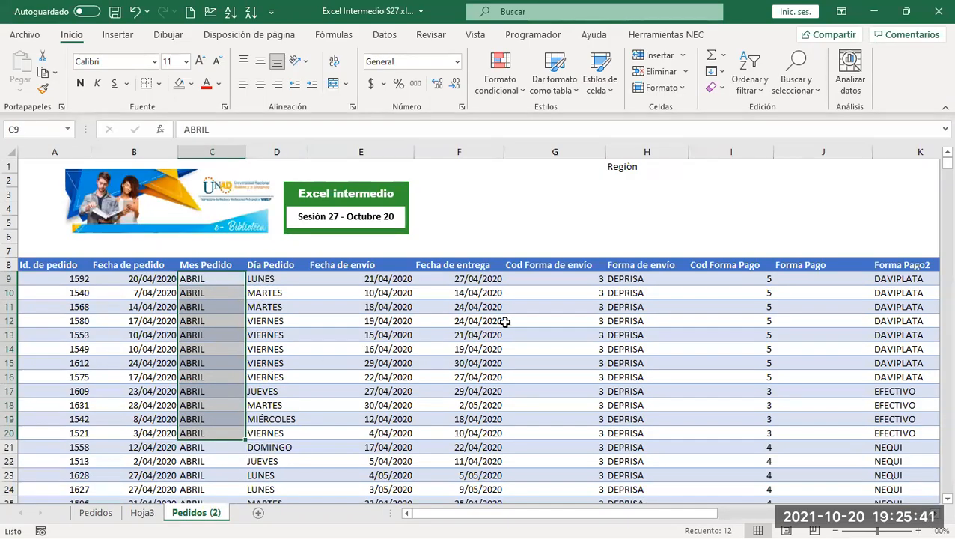
drag(614, 292, 666, 375)
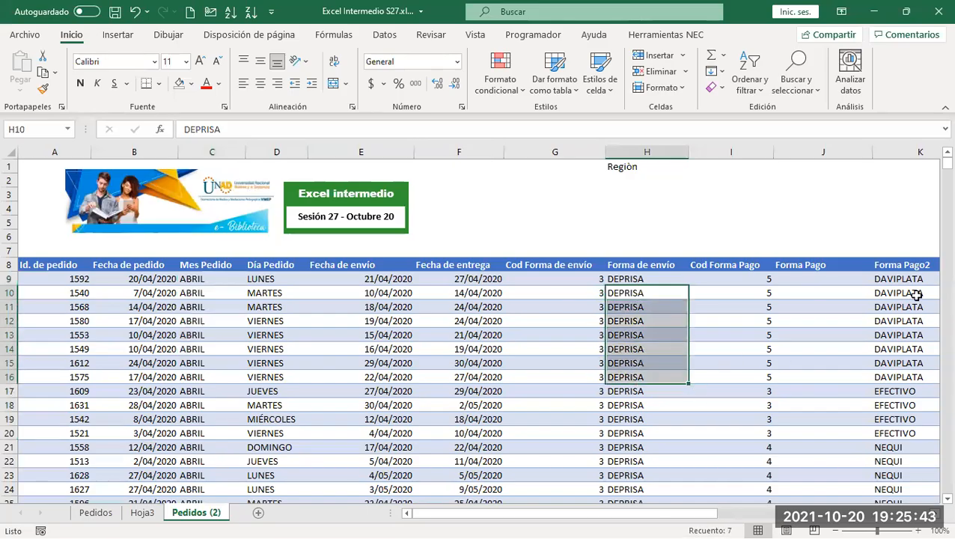
drag(908, 279, 907, 377)
drag(653, 511, 767, 511)
drag(682, 277, 683, 363)
drag(616, 274, 622, 366)
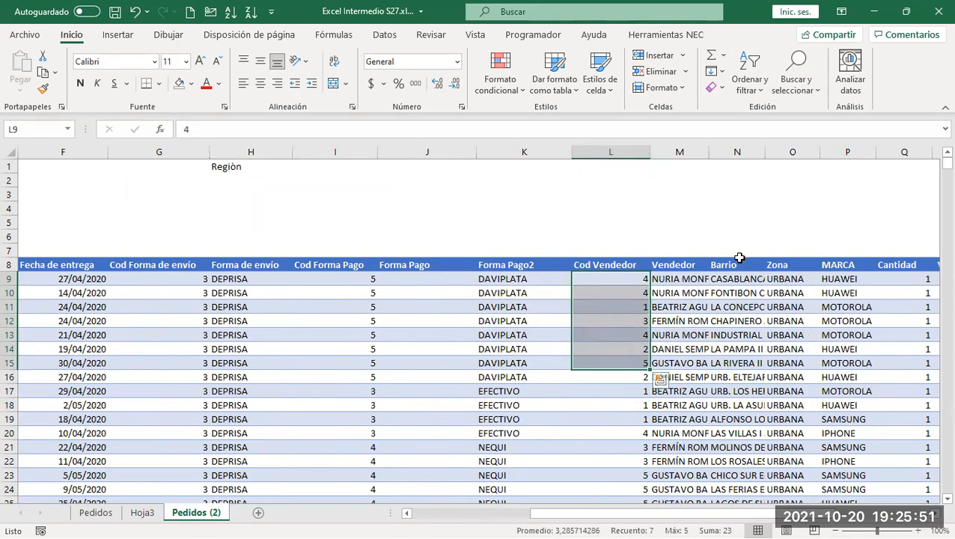
drag(710, 514, 821, 515)
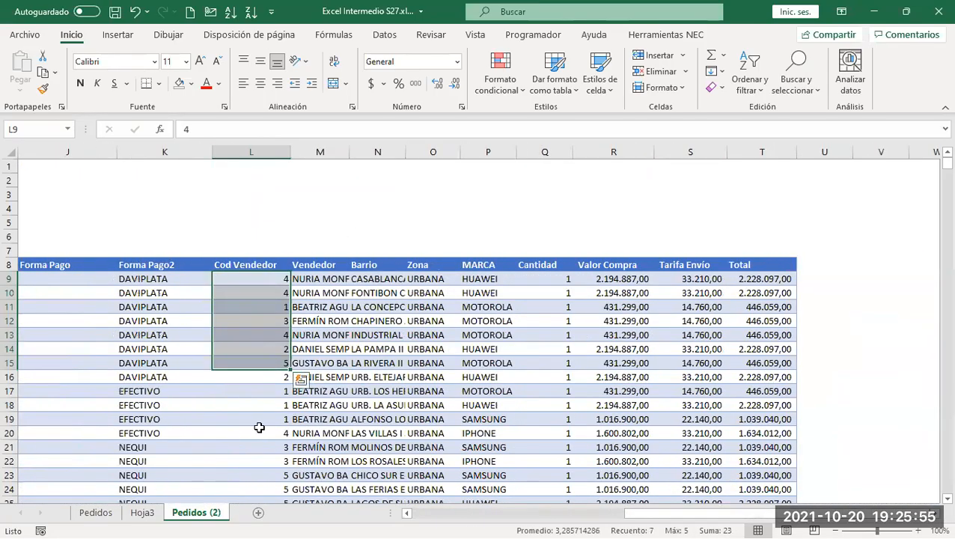
Return to Hoja3 and check how the field list responds to selecting cells outside and inside the empty pivot table
click(149, 512)
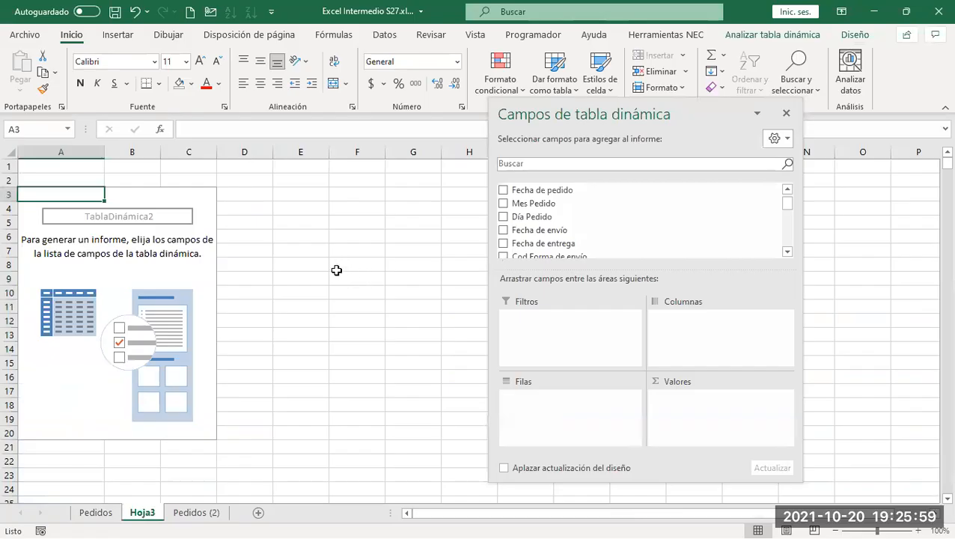
click(282, 238)
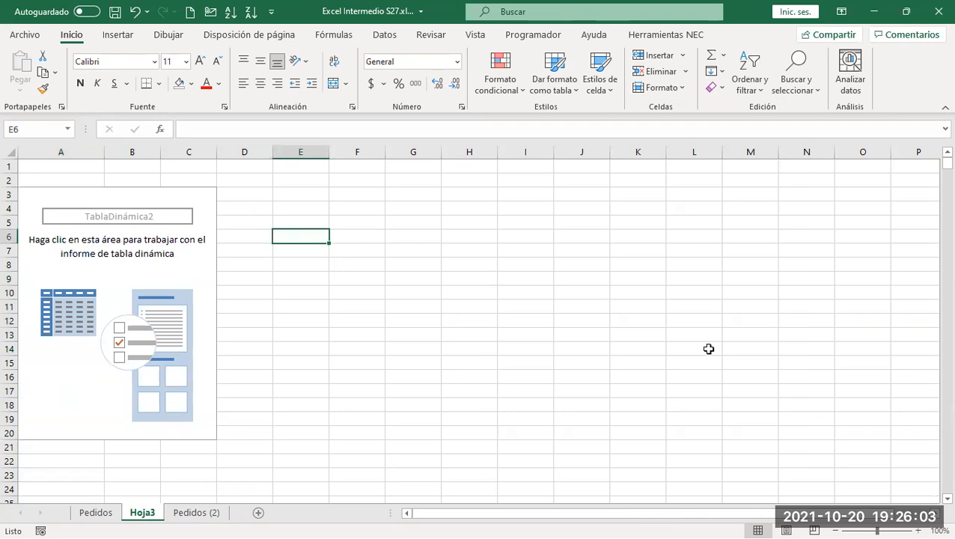
click(109, 267)
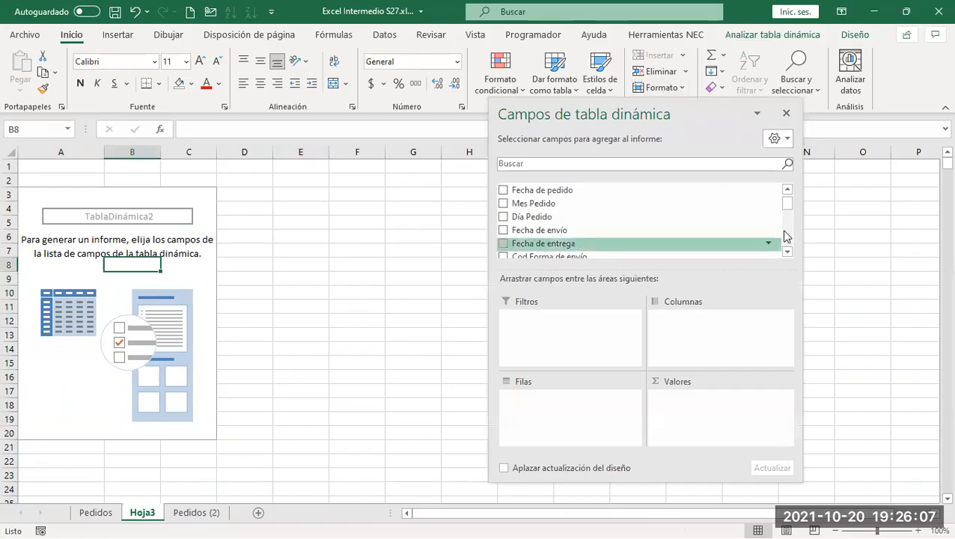
Close the pivot table field list and show it again for the empty pivot table
click(786, 115)
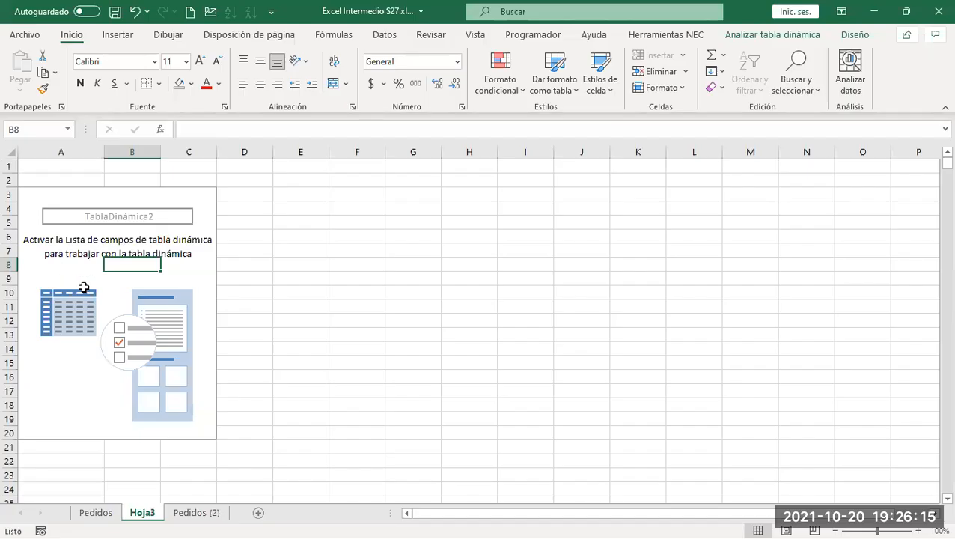
click(387, 337)
drag(385, 337, 121, 279)
right_click(122, 281)
click(195, 371)
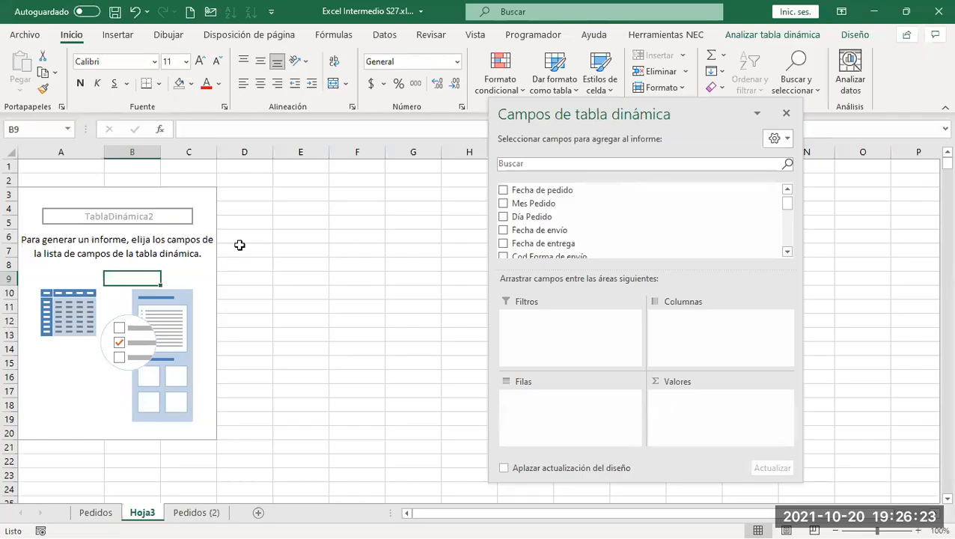
Reposition the pivot table fields pane and set its layout to "Sección de campos y sección de áreas en paralelo"
drag(613, 114, 593, 93)
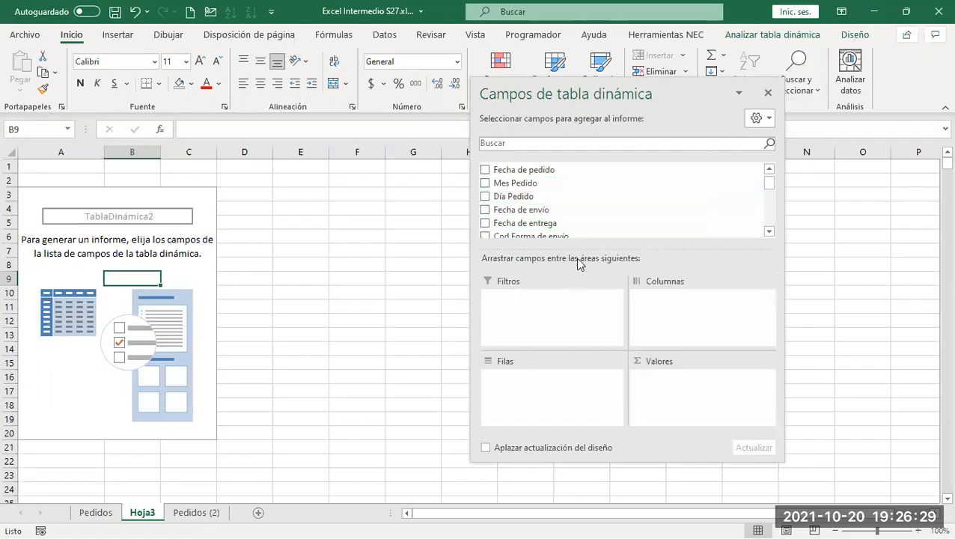
drag(631, 80, 702, 57)
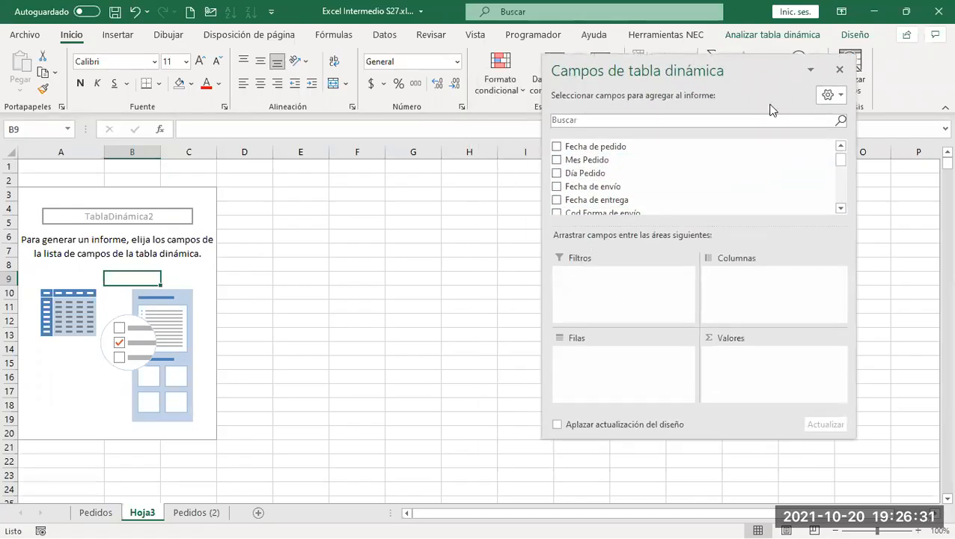
click(839, 96)
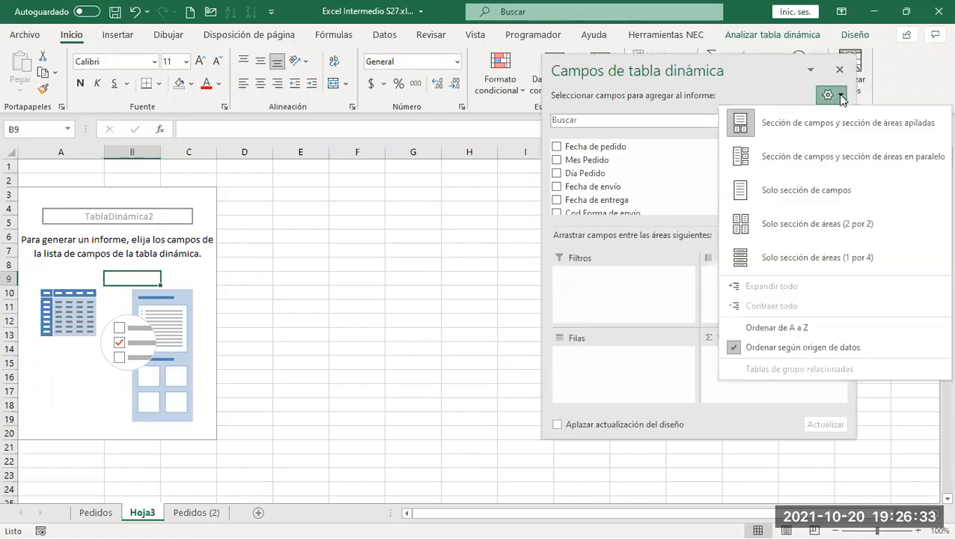
click(762, 88)
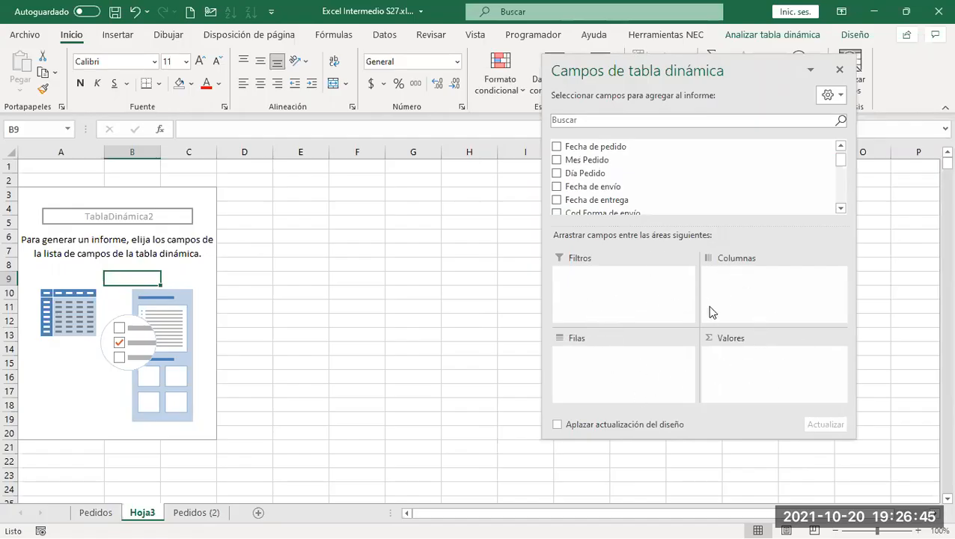
click(841, 96)
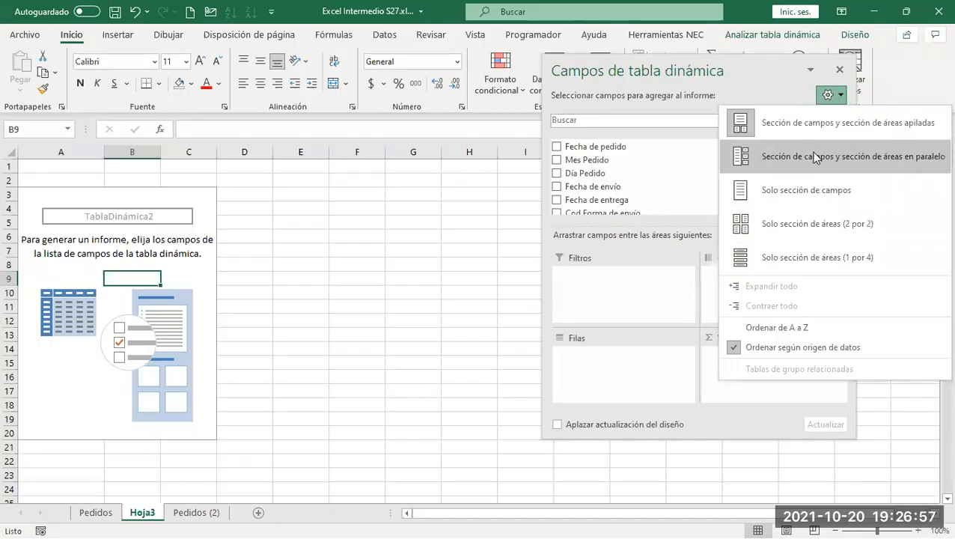
click(789, 156)
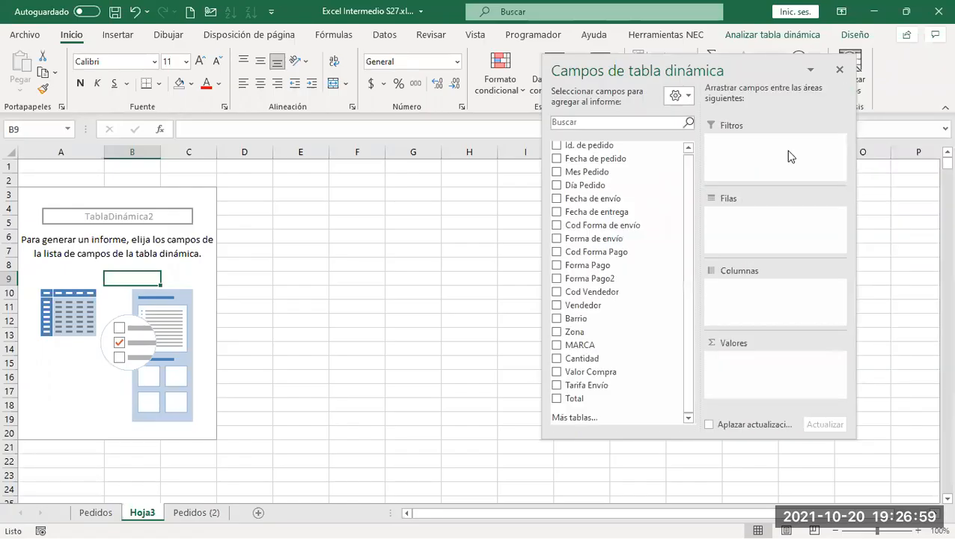
drag(733, 66, 706, 53)
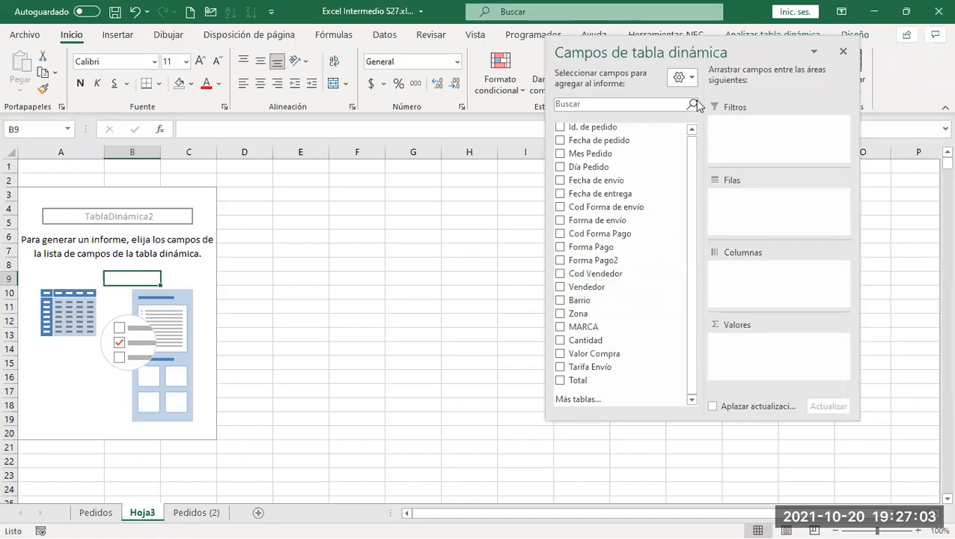
Switch the fields pane to "Sección de campos y sección de áreas apiladas" and return it to "Sección de campos y sección de áreas en paralelo"
click(682, 77)
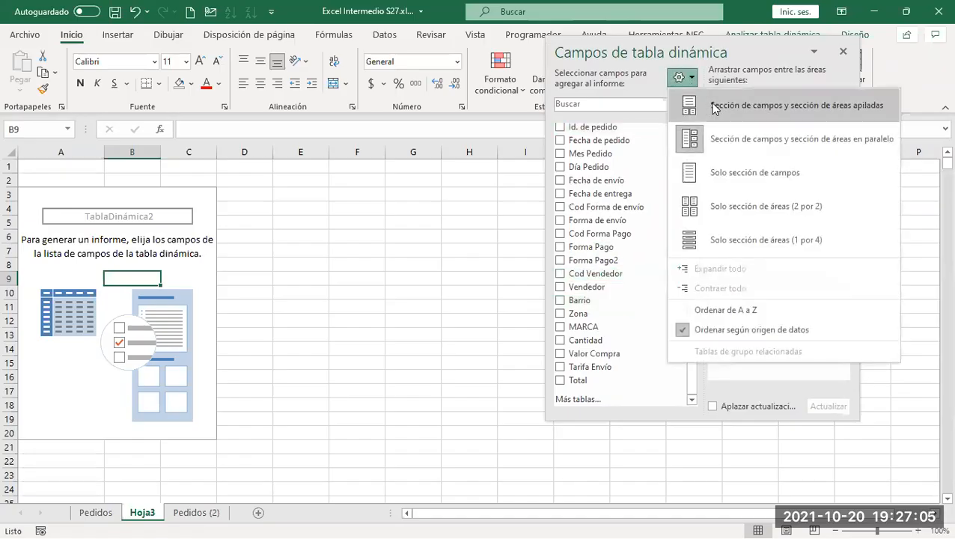
click(778, 109)
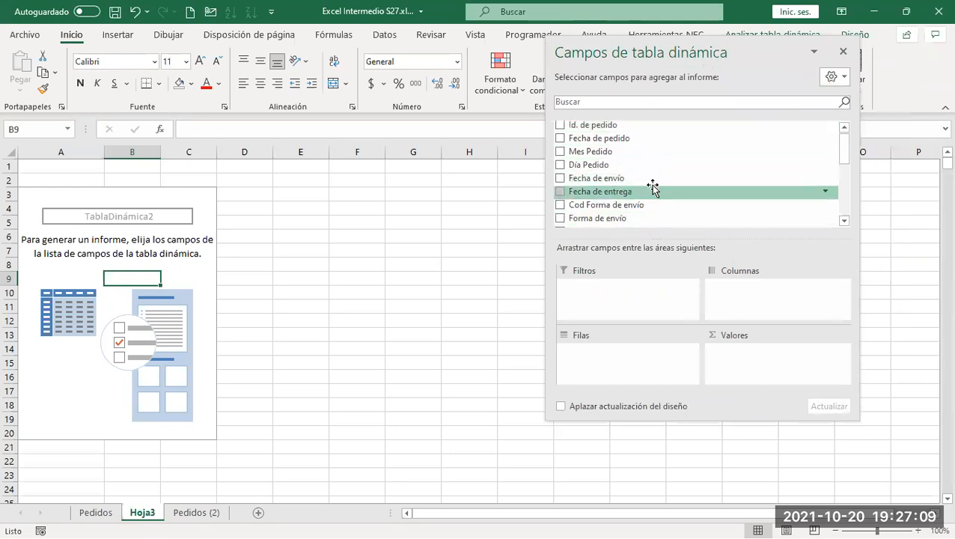
click(845, 78)
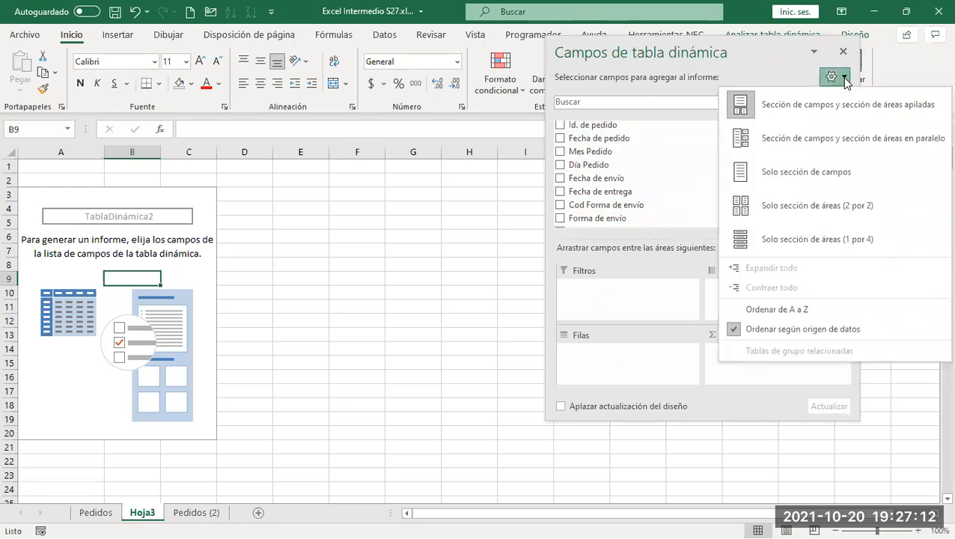
click(796, 140)
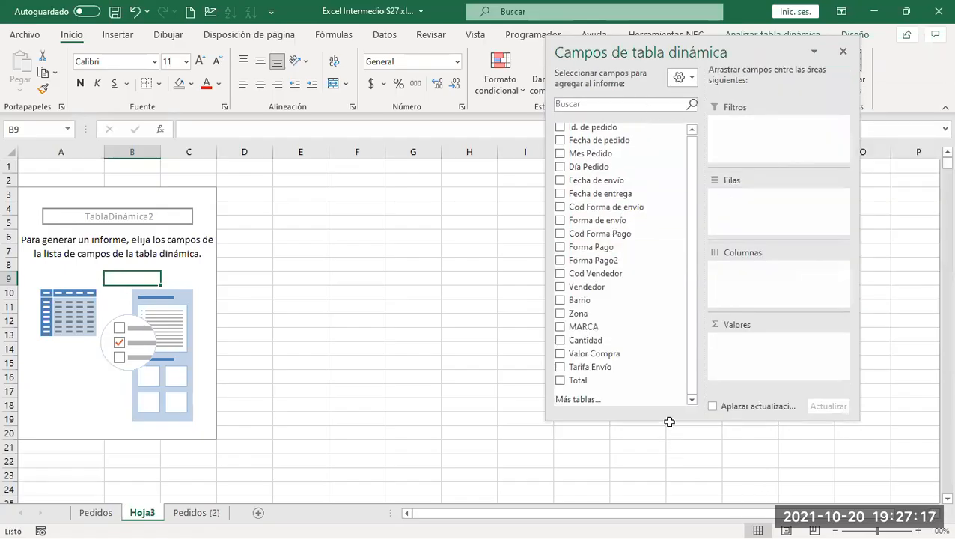
Make the pivot table fields pane taller to fit the whole field list, and open and dismiss the Más tablas prompt
drag(668, 418, 681, 459)
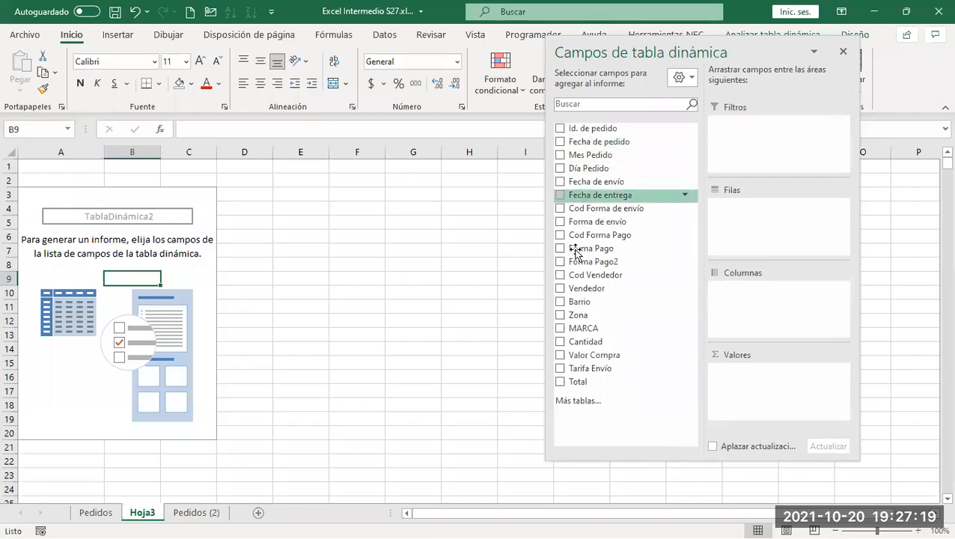
click(588, 401)
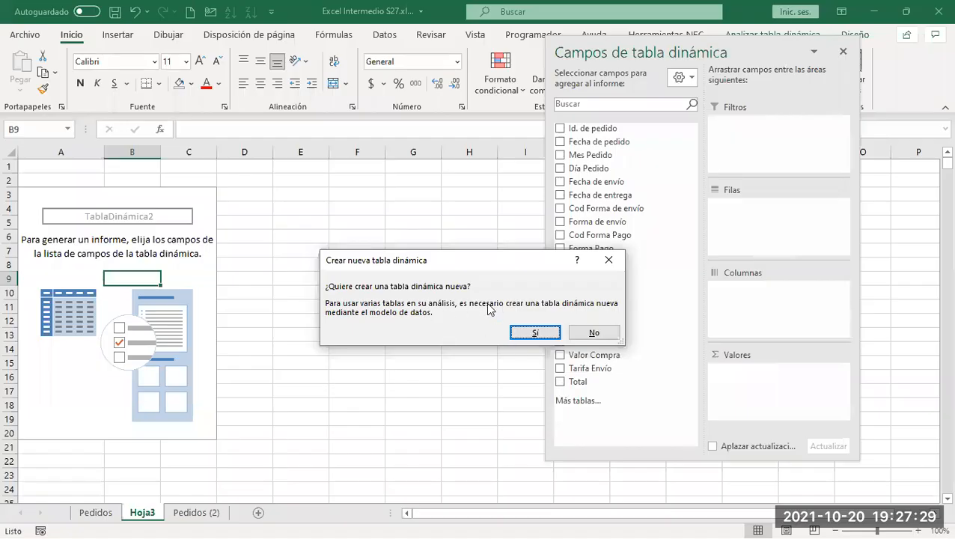
click(598, 260)
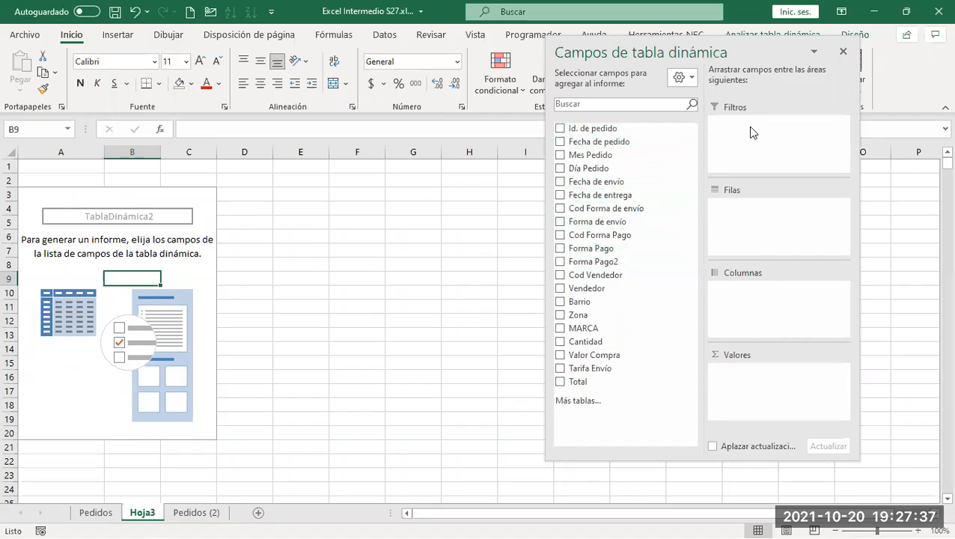
Preview the pane layouts "Solo sección de campos", "Solo sección de áreas (2 por 2)" and "(1 por 4)", and restore the parallel layout
click(690, 79)
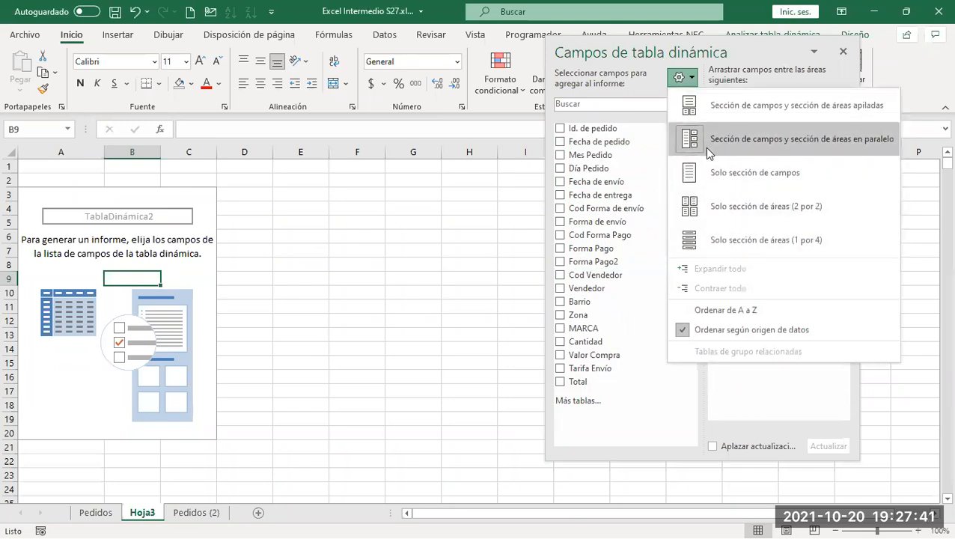
click(719, 175)
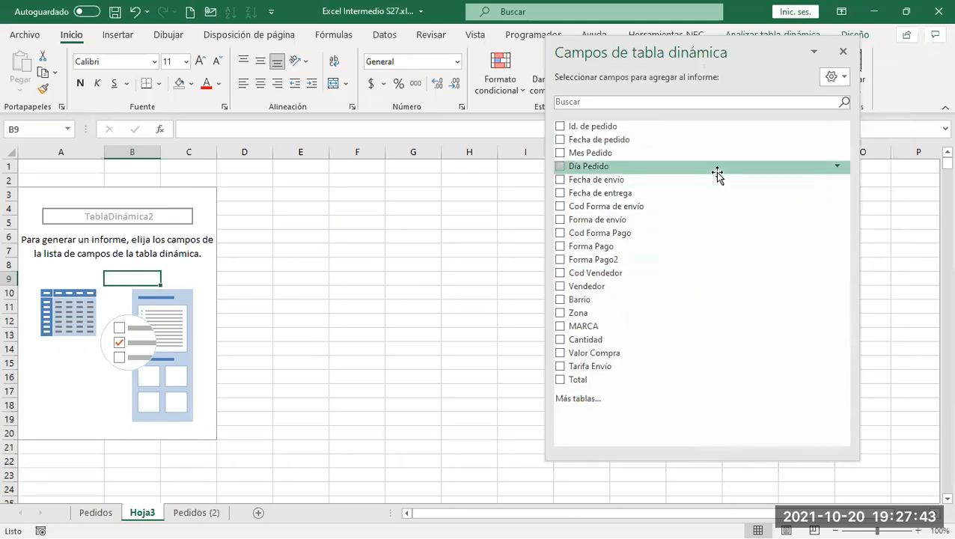
click(843, 78)
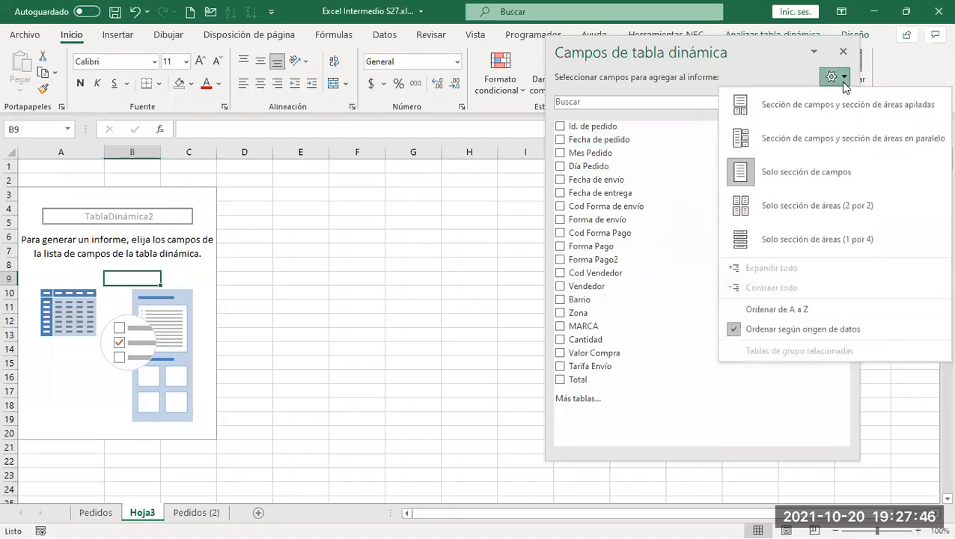
click(786, 209)
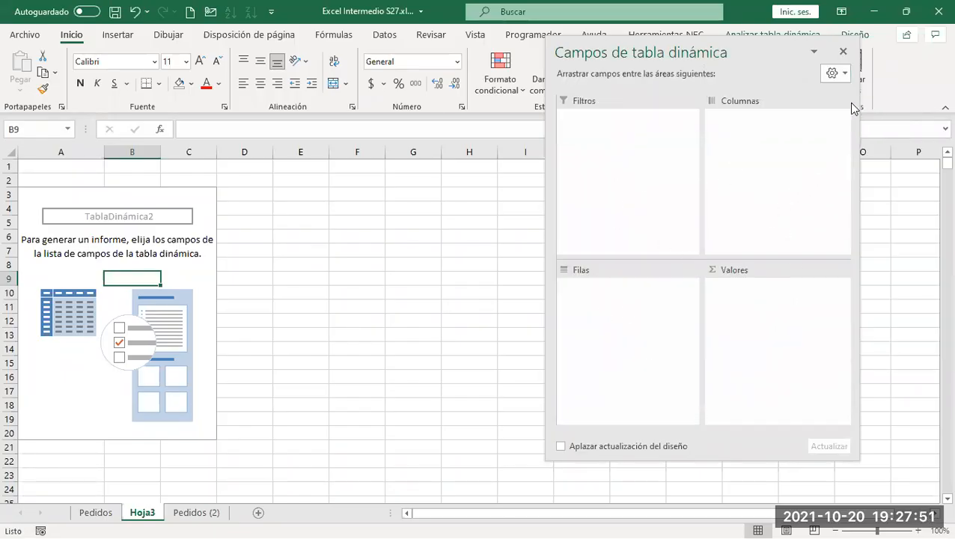
click(833, 72)
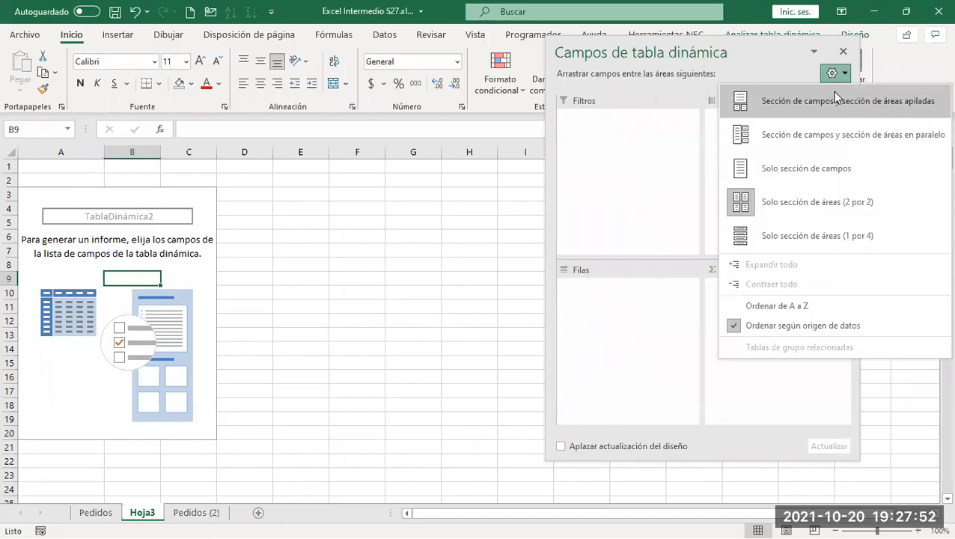
click(796, 239)
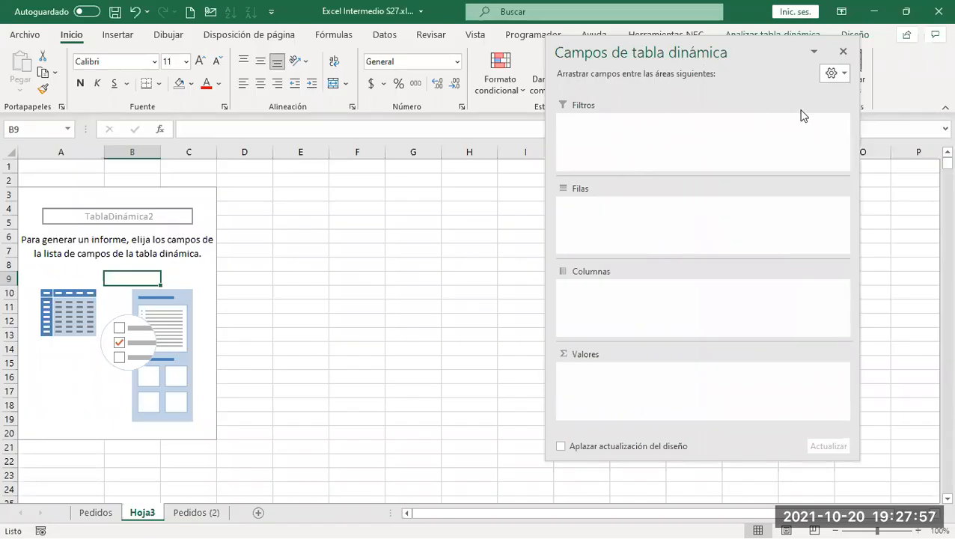
click(831, 73)
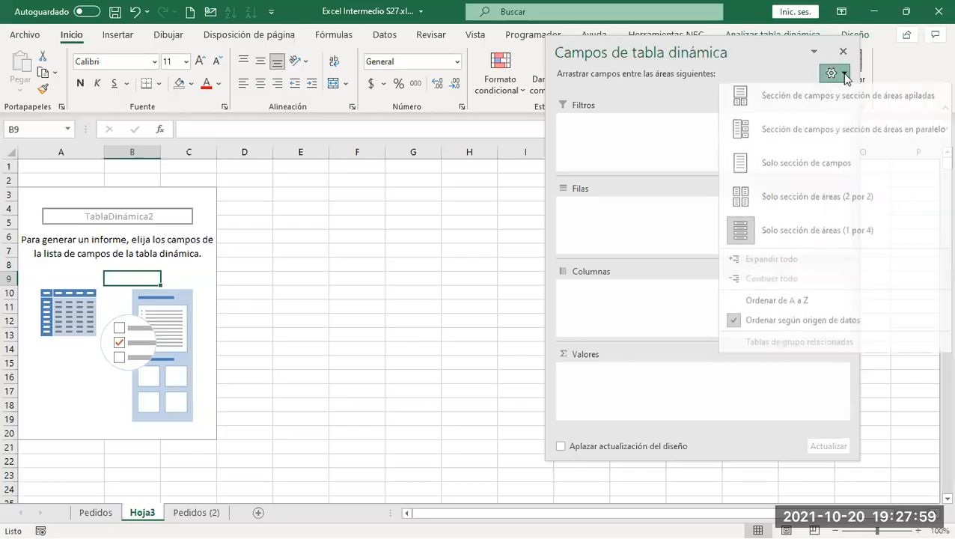
click(792, 135)
Dock the pivot table fields pane beside the worksheet, and float it again over the sheet
drag(656, 41, 952, 61)
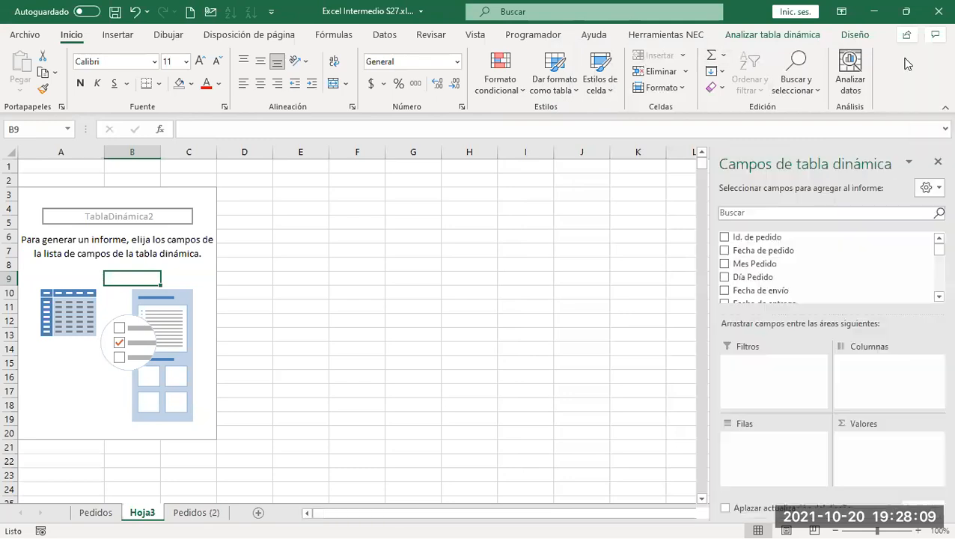
drag(637, 195, 954, 78)
drag(954, 105, 608, 80)
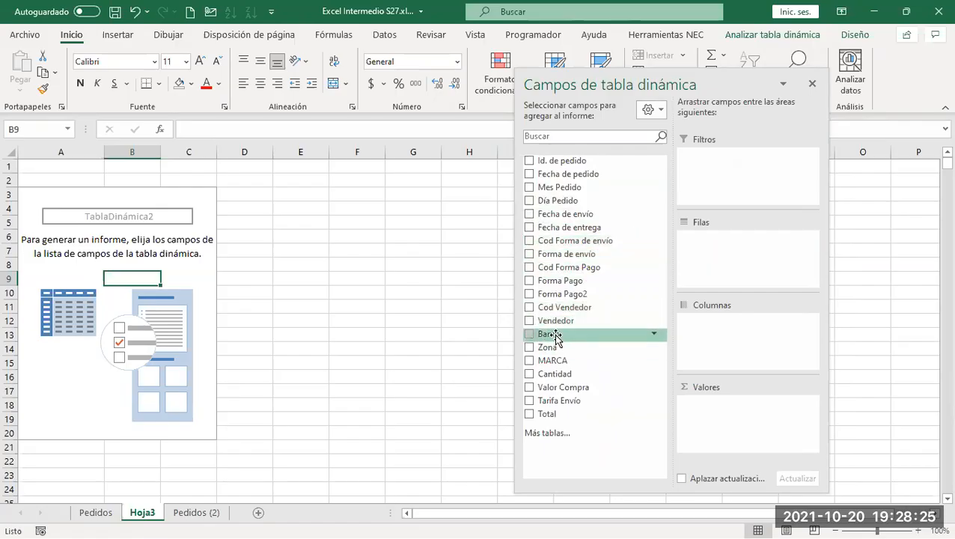
Place the Barrio field in Filtros and look through its enlarged list of filter items
drag(555, 337, 750, 194)
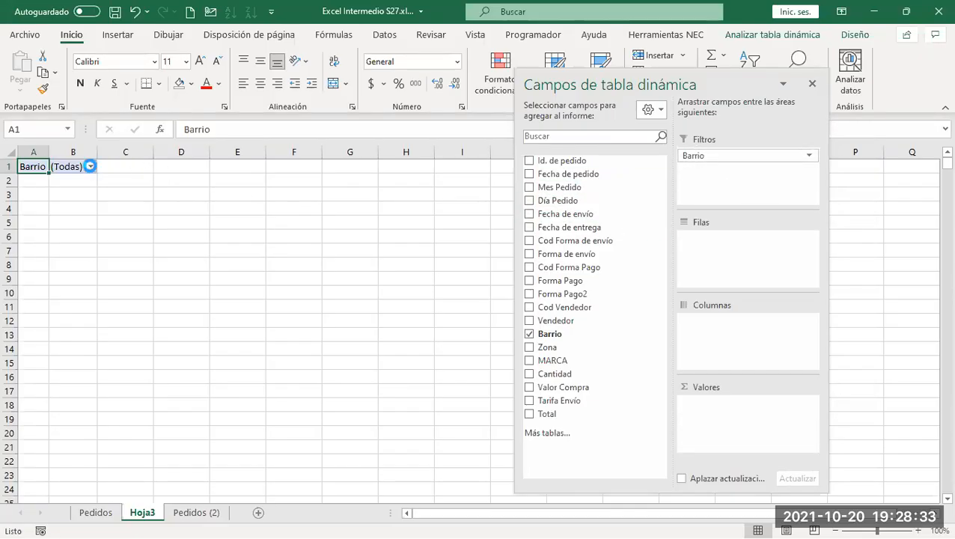
click(89, 166)
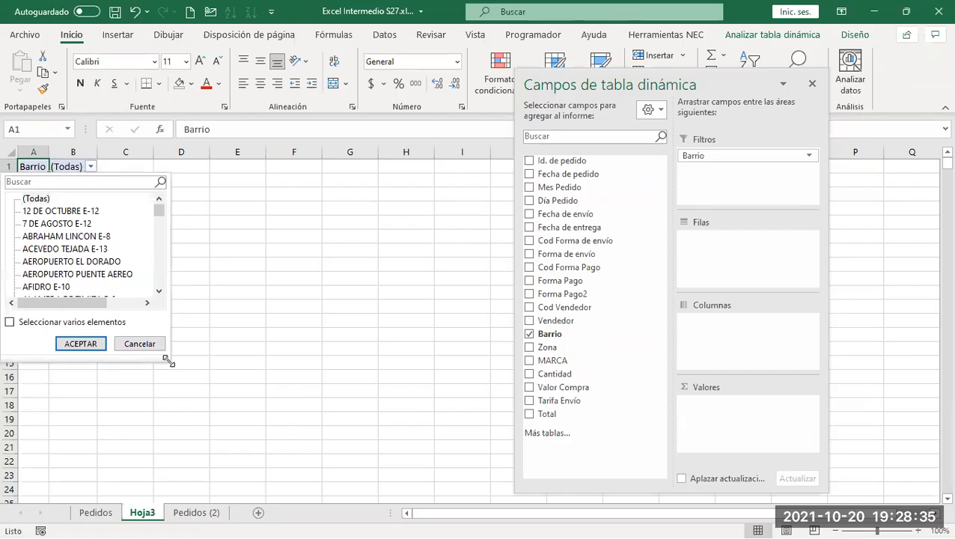
drag(167, 360, 260, 428)
mouse_move(253, 212)
mouse_down()
mouse_move(255, 225)
mouse_move(254, 204)
mouse_up()
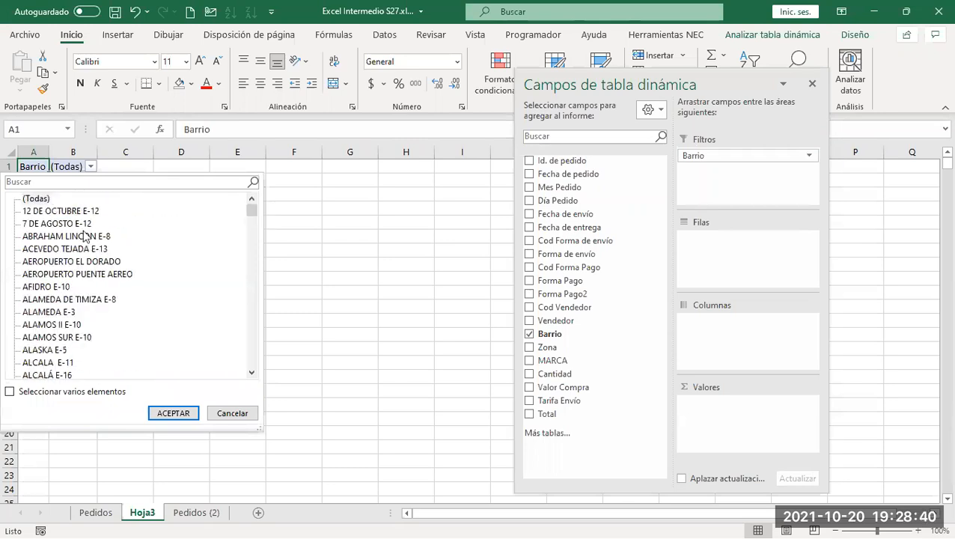
click(268, 232)
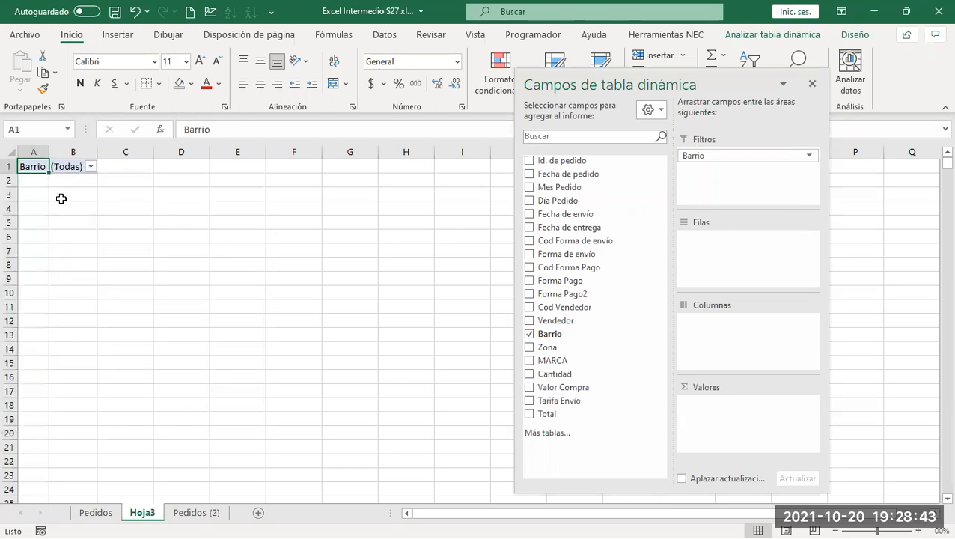
Move Barrio from Filtros to Filas, browse the resulting row labels, and remove the field from the pivot table
click(695, 155)
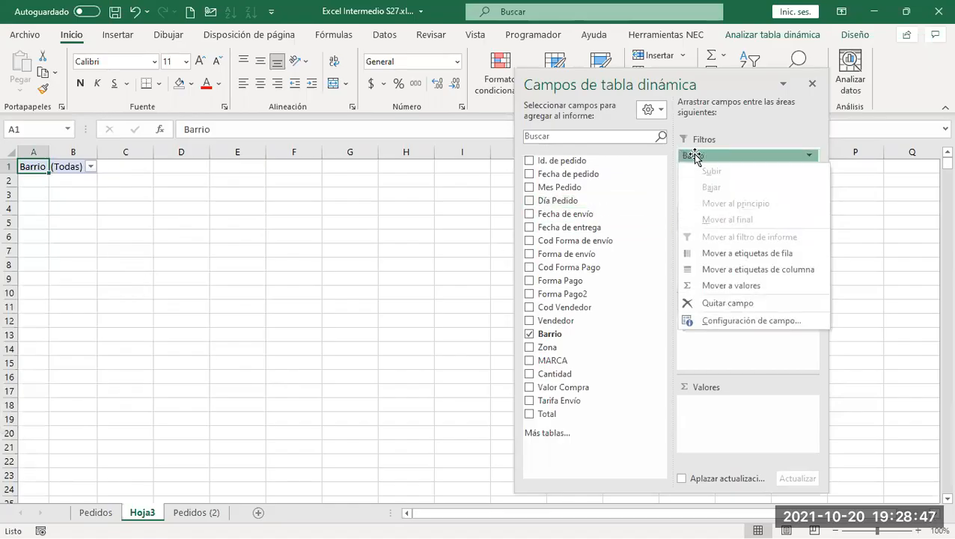
click(711, 155)
drag(713, 155, 711, 259)
scroll(110, 227, down, 20)
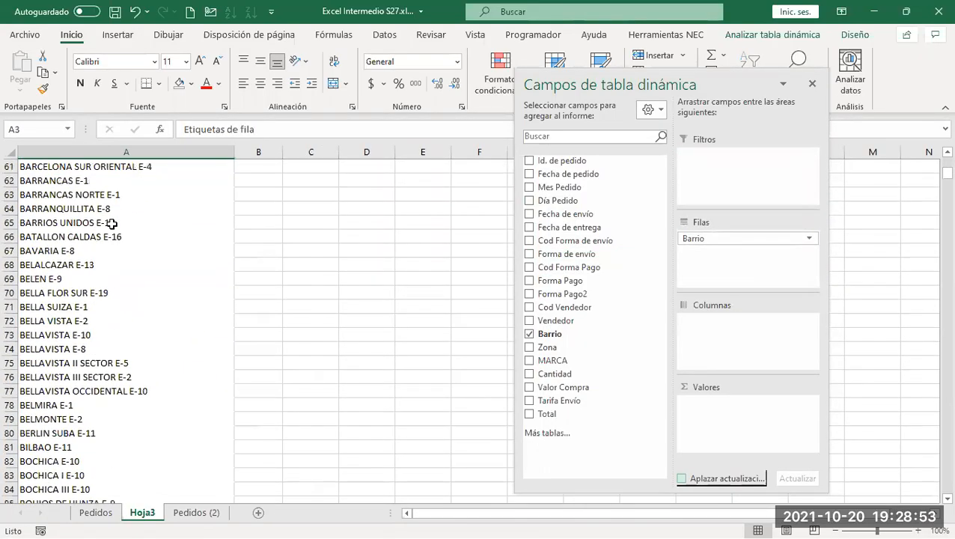
scroll(110, 223, up, 15)
drag(695, 241, 348, 289)
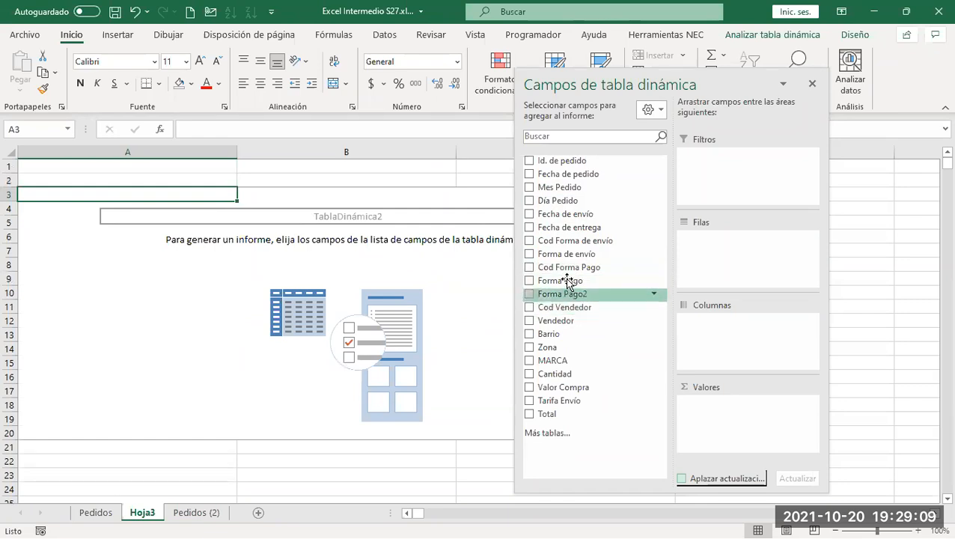
Place Forma Pago2 in Filas and Zona in Columnas, trying the two fields swapped before restoring this arrangement
drag(569, 282, 682, 262)
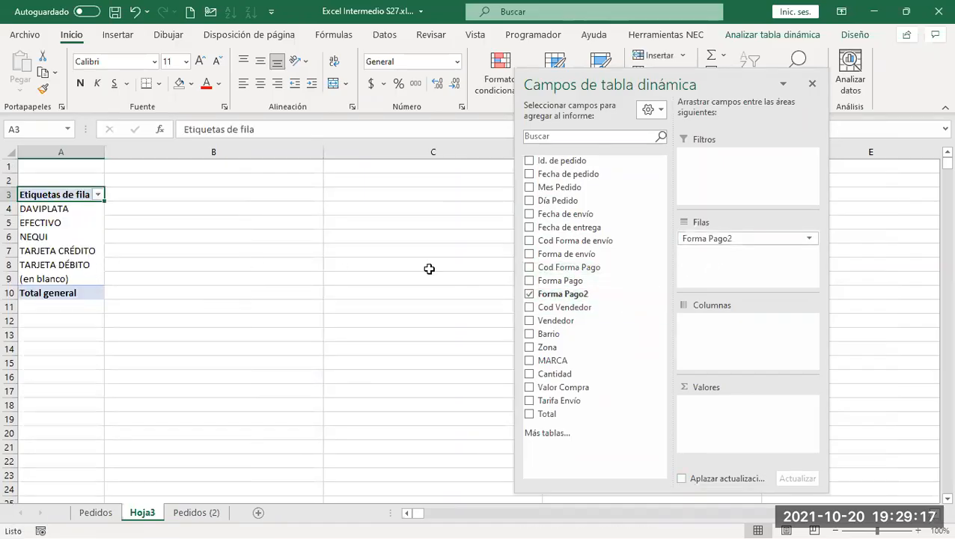
drag(708, 239, 702, 267)
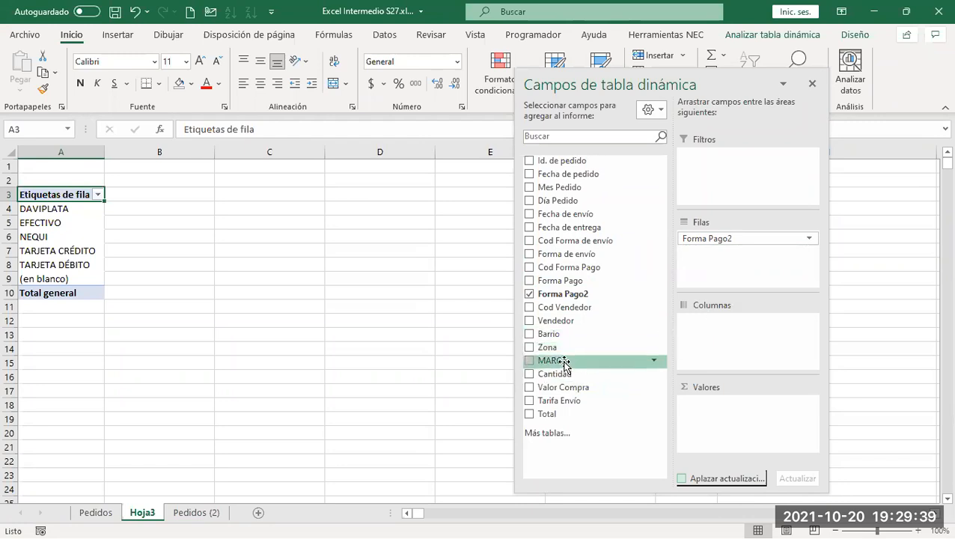
drag(550, 348, 721, 324)
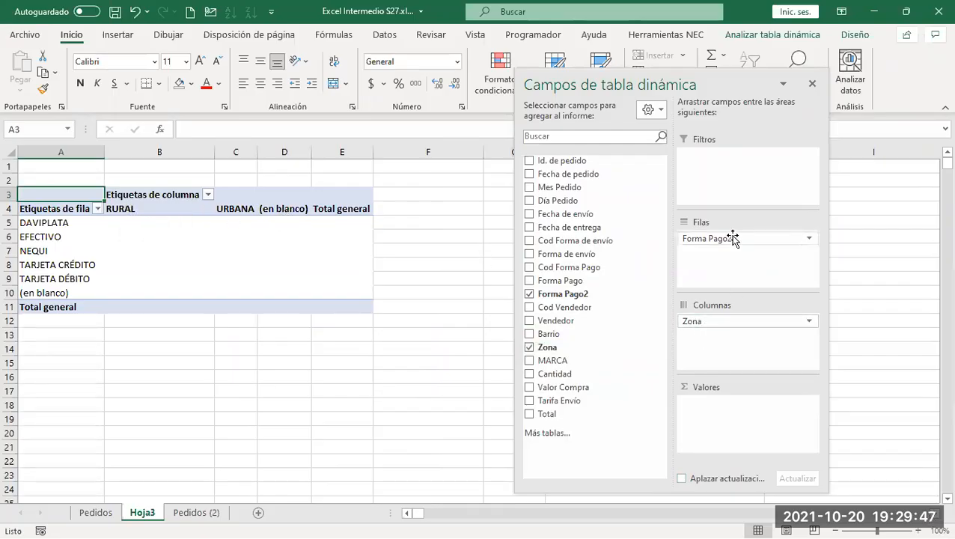
drag(717, 240, 720, 273)
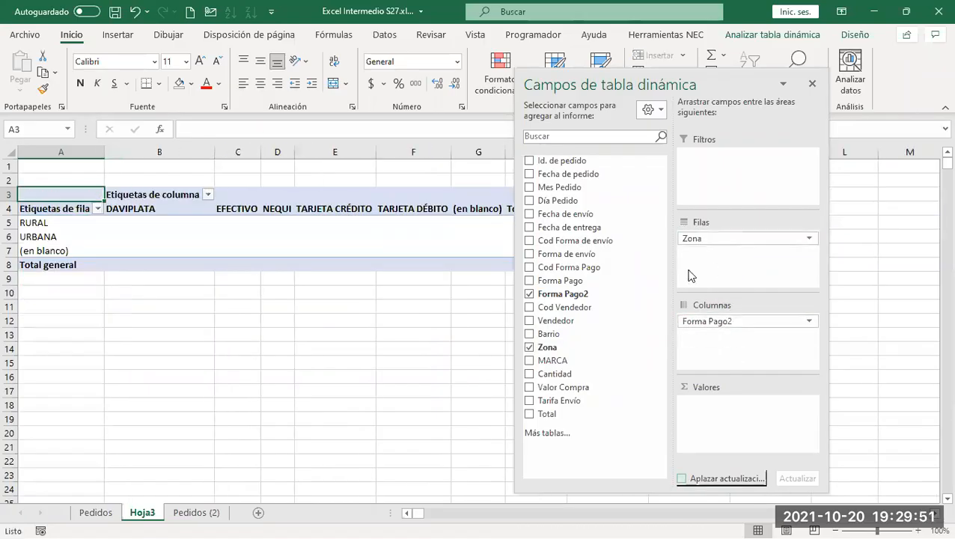
mouse_move(708, 322)
mouse_down()
mouse_move(713, 258)
mouse_move(724, 328)
mouse_up()
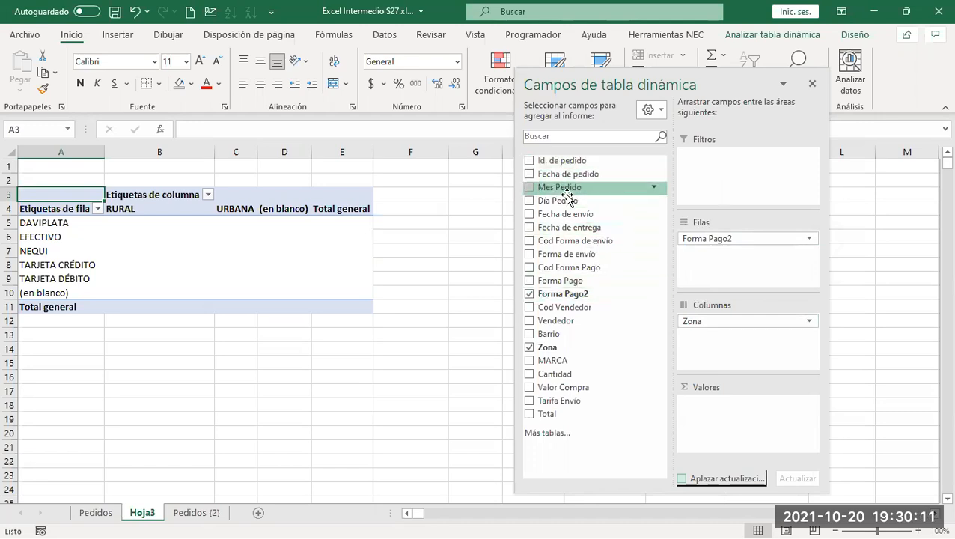
Add Mes Pedido to Filtros as a report filter and check its list without filtering
drag(569, 194, 714, 178)
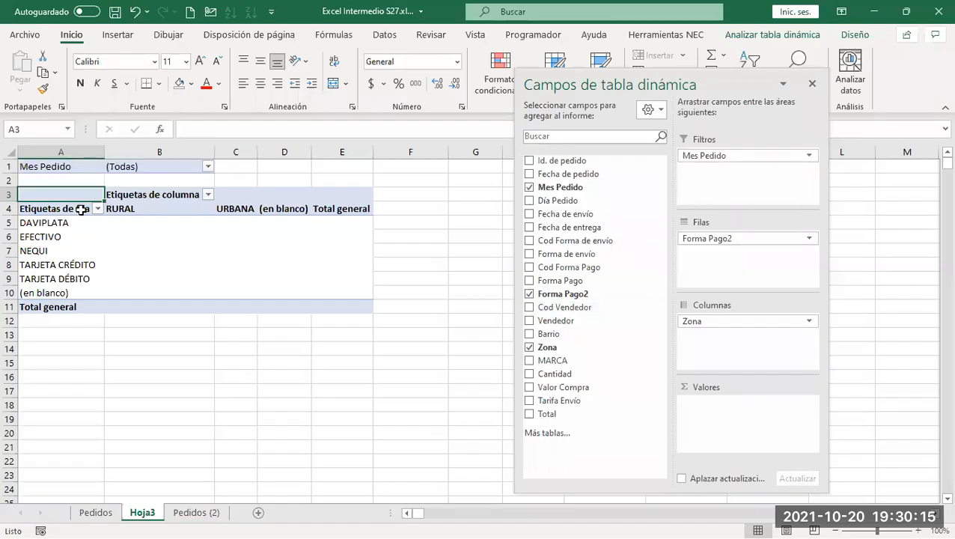
click(209, 166)
click(228, 165)
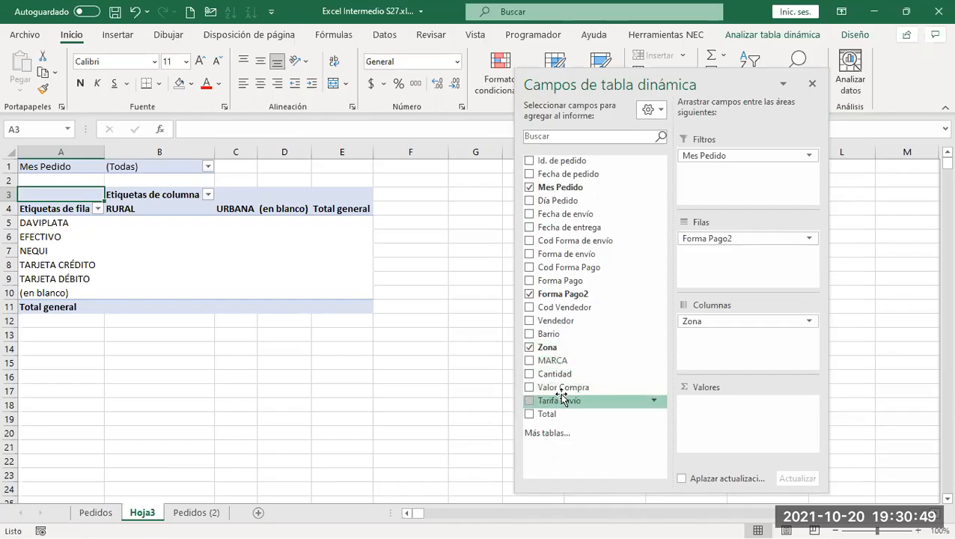
Add Valor Compra to the Valores area as a sum, and inspect the resulting amounts in the pivot table
drag(580, 389, 729, 418)
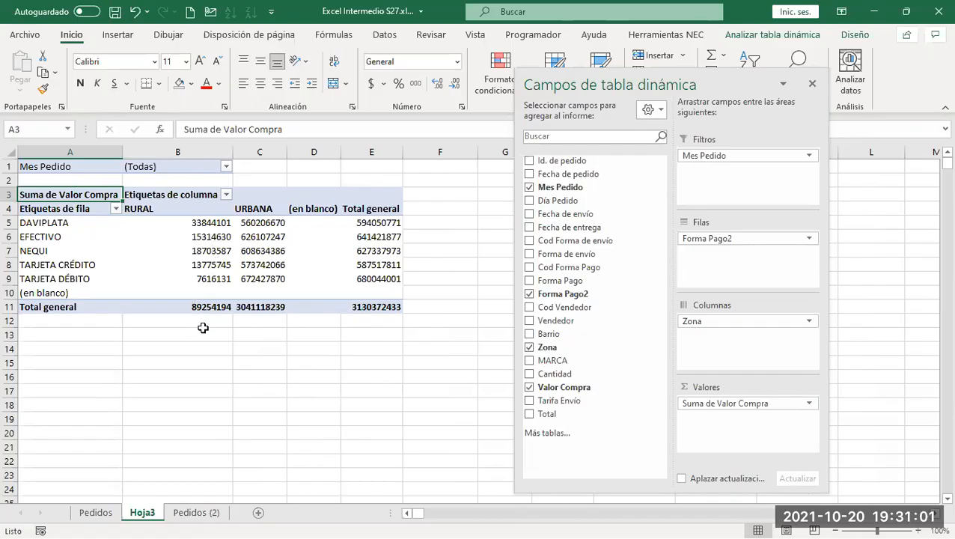
drag(203, 325, 348, 224)
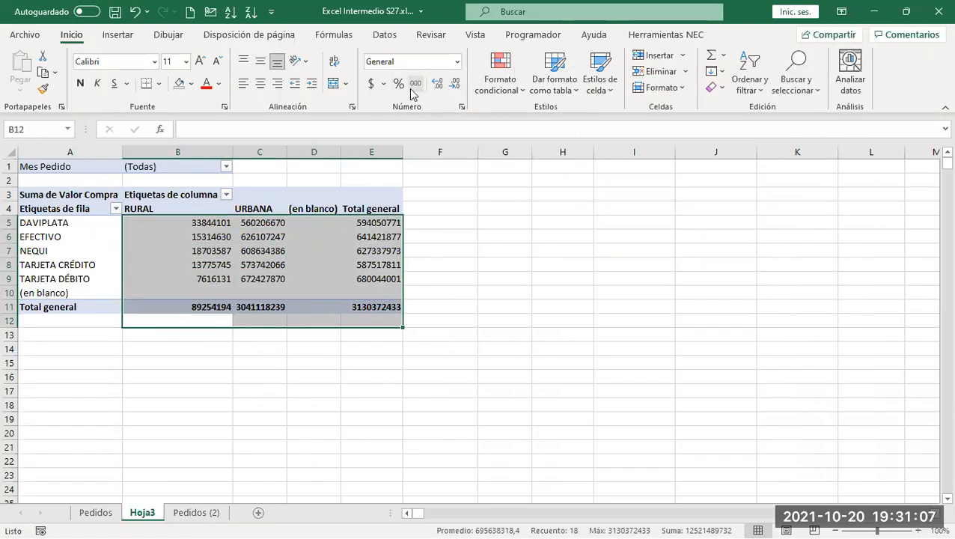
click(251, 223)
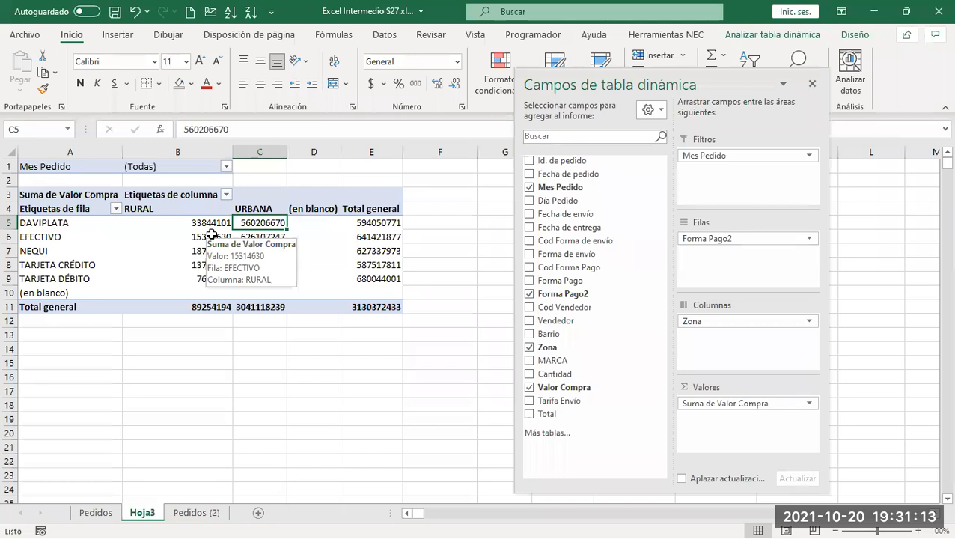
Format the summed Valor Compra field as Contabilidad with 2 decimal places and no currency symbol (Ninguno)
click(811, 404)
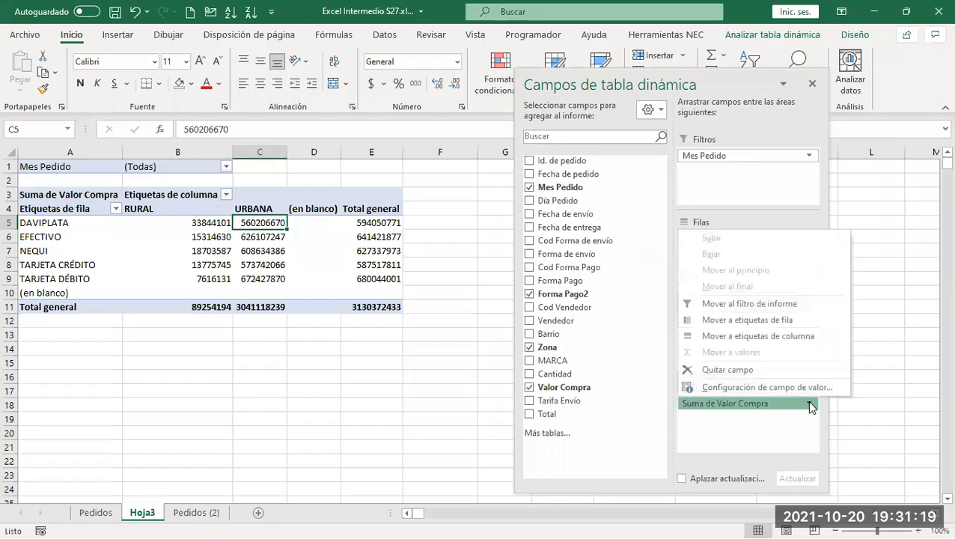
click(783, 387)
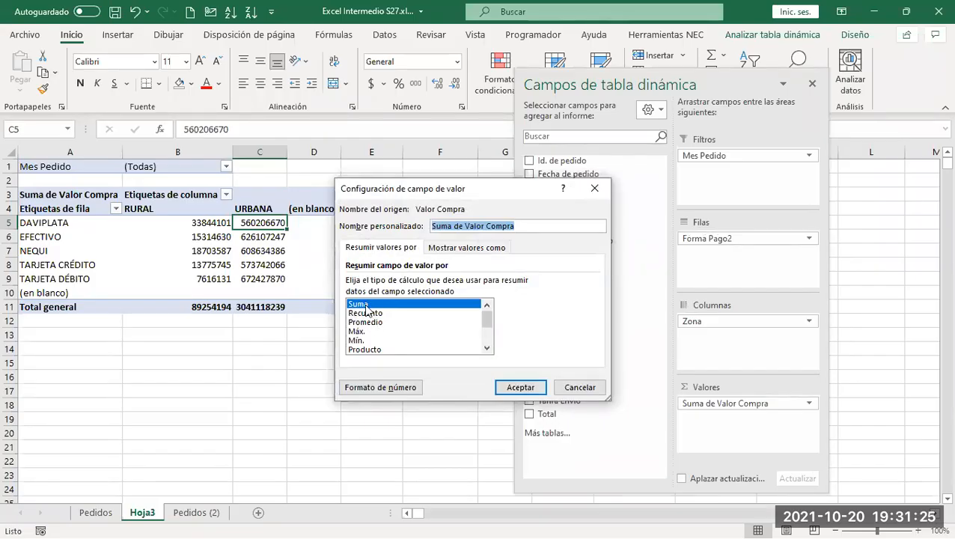
click(397, 388)
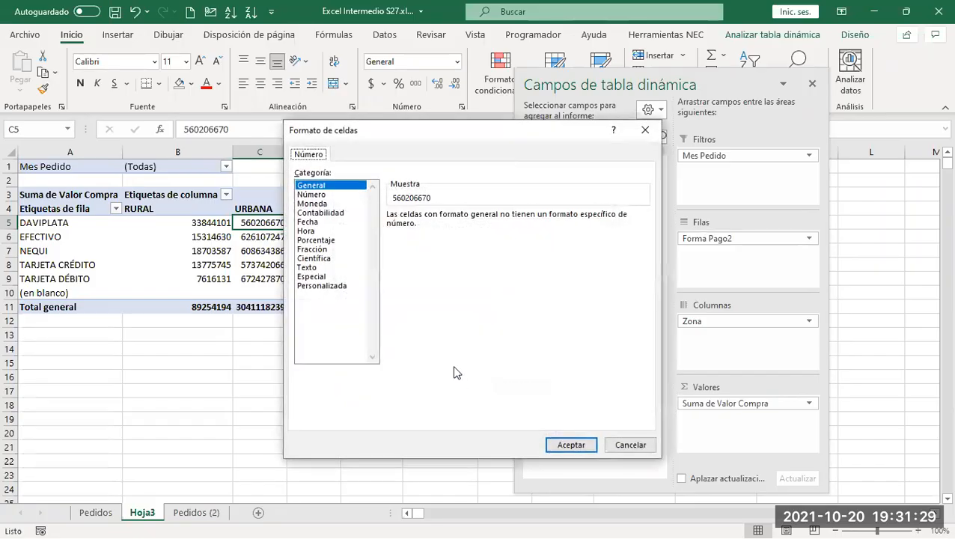
click(334, 214)
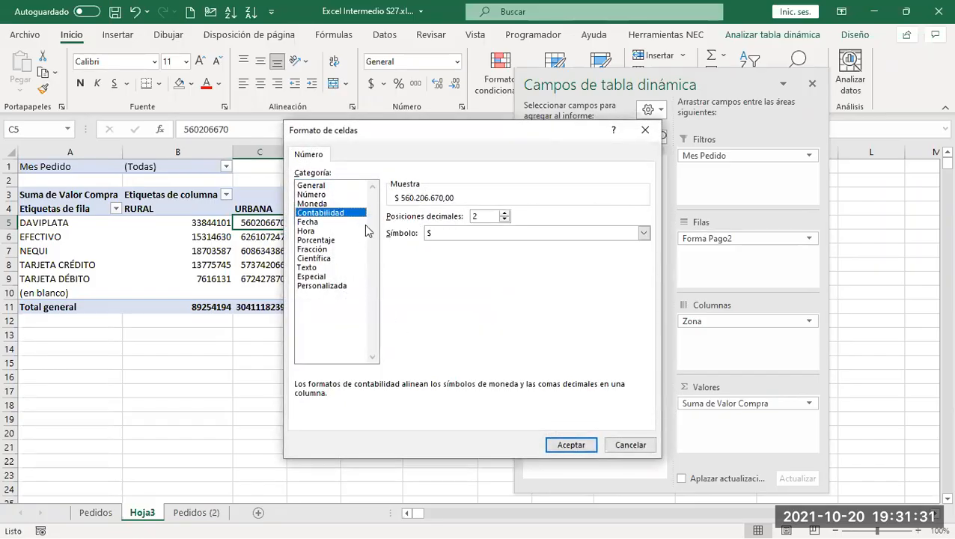
click(438, 233)
click(479, 244)
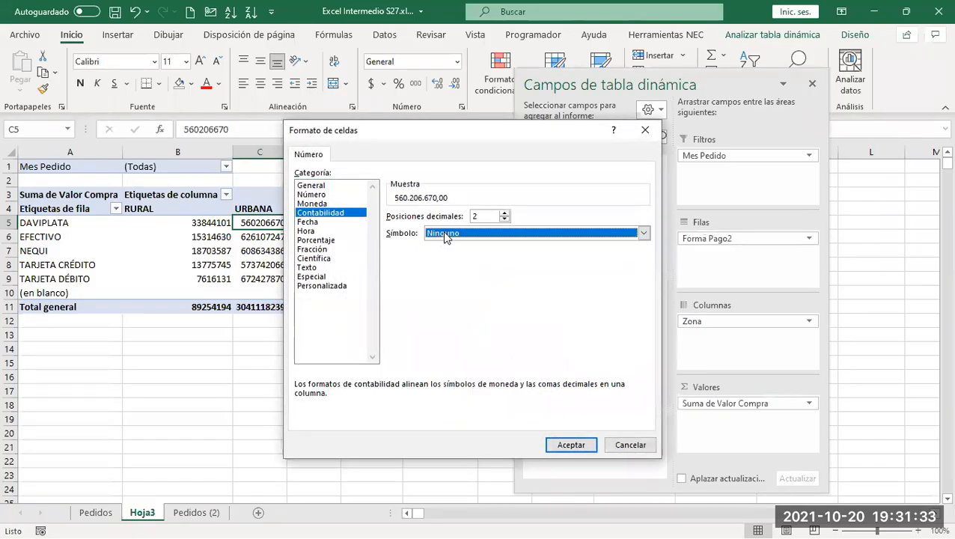
click(576, 444)
click(520, 388)
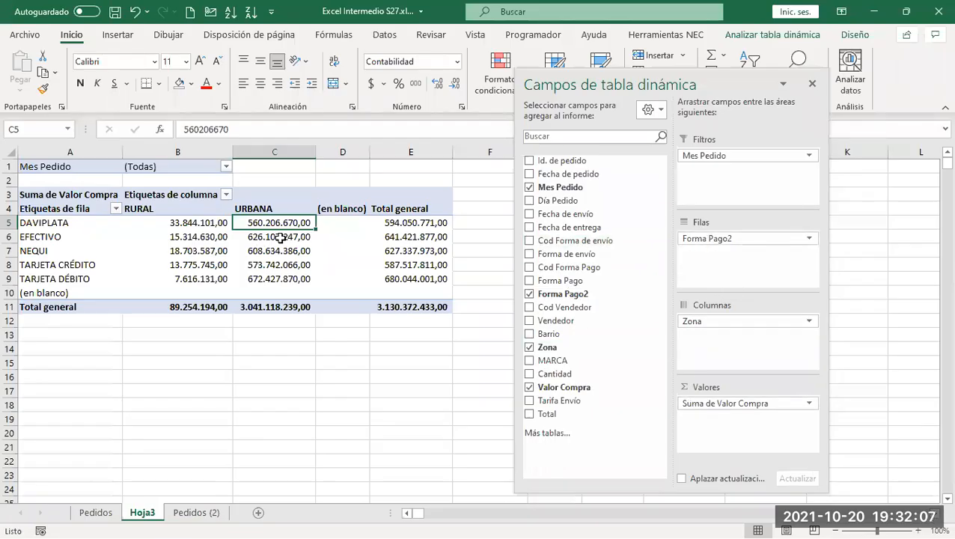
Move Zona from Columnas to Filas and arrange the row fields with Zona above Forma Pago2
drag(706, 238, 707, 269)
drag(700, 327, 678, 276)
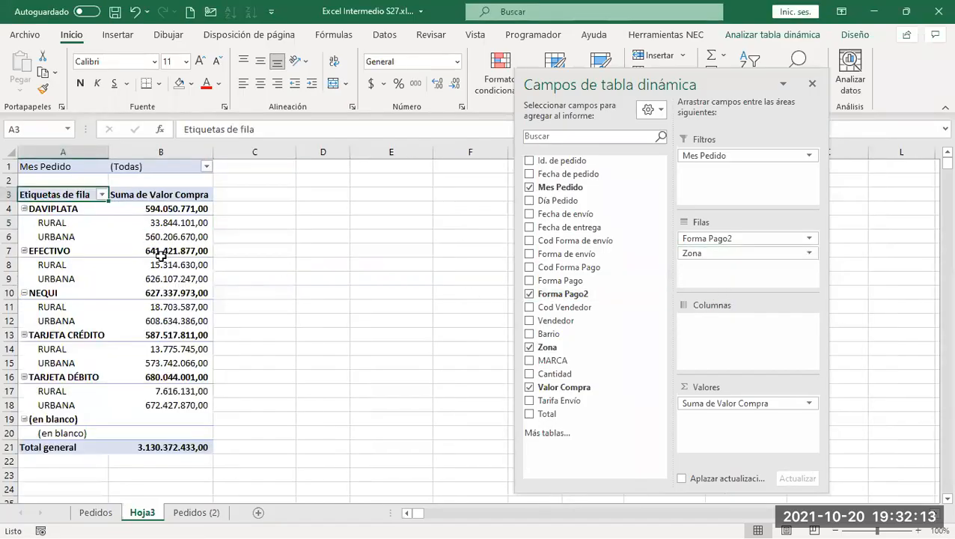
mouse_move(126, 232)
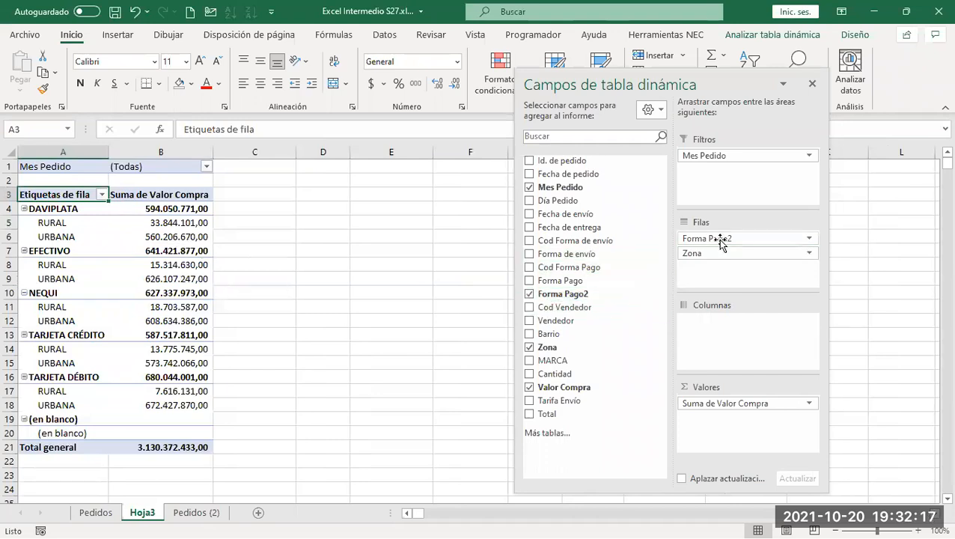
drag(717, 238, 708, 262)
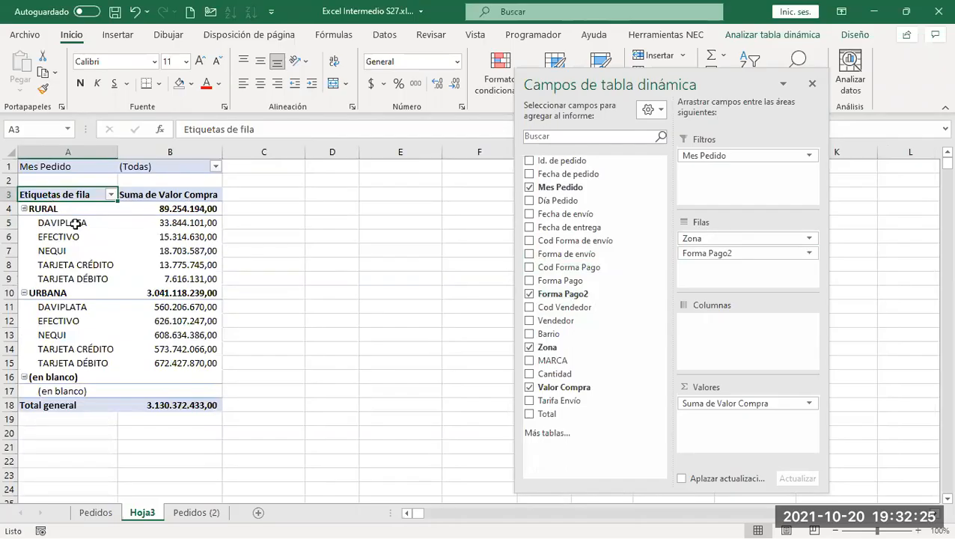
Filter the pivot table by Mes Pedido to show only ENERO
click(216, 167)
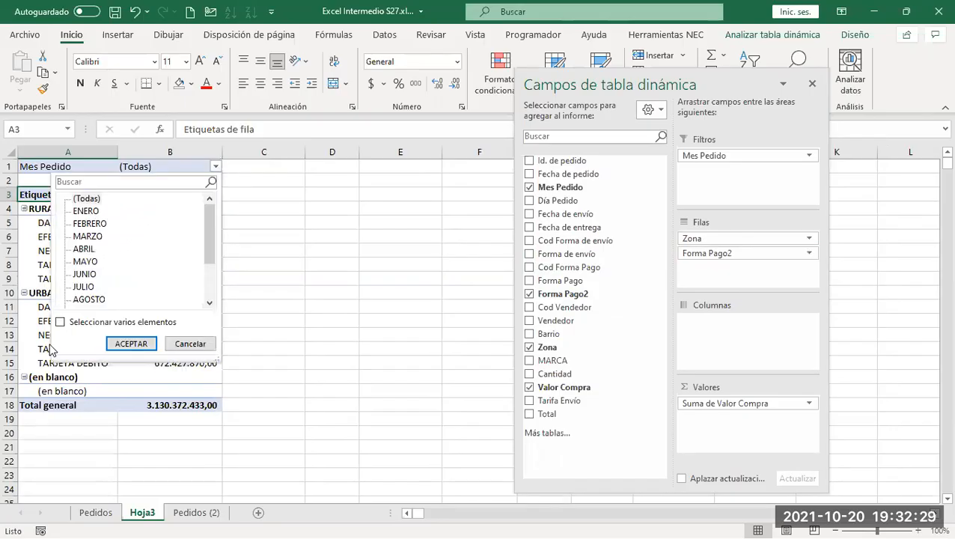
click(255, 186)
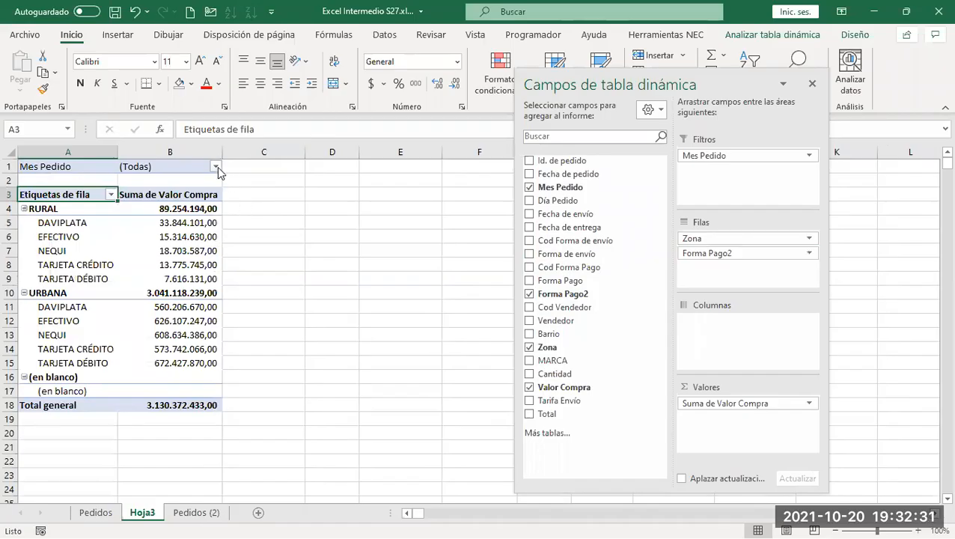
click(216, 167)
click(93, 212)
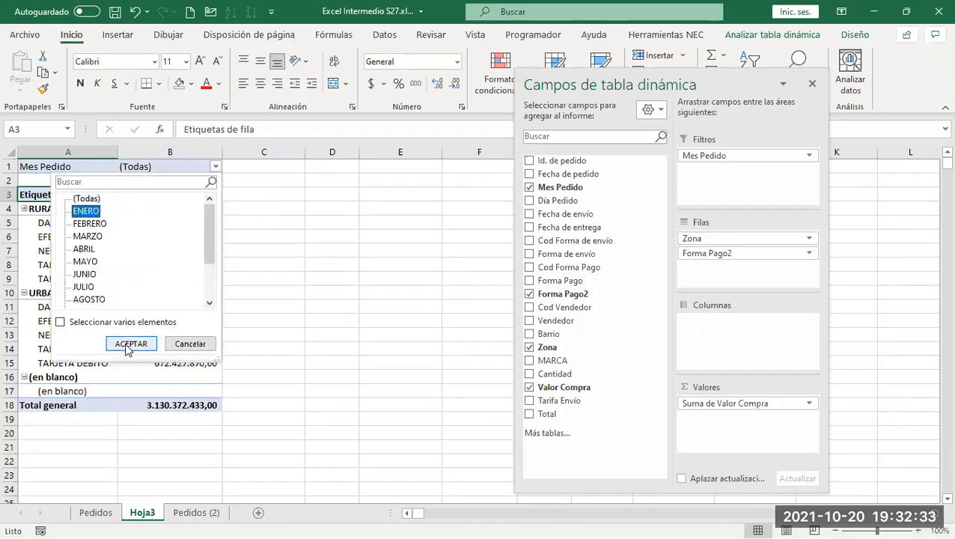
click(131, 343)
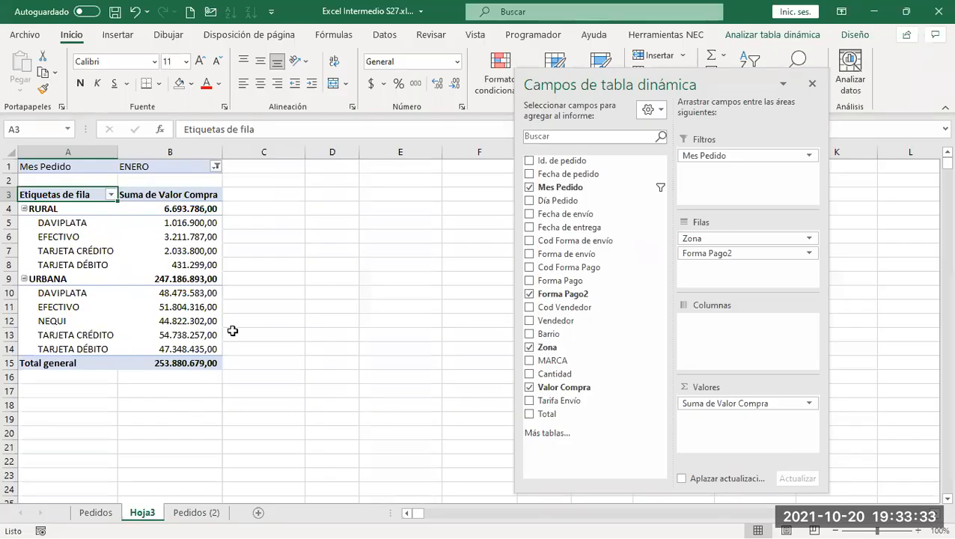
Shift the floating pivot table field pane and reset the Mes Pedido report filter to (Todas)
click(89, 241)
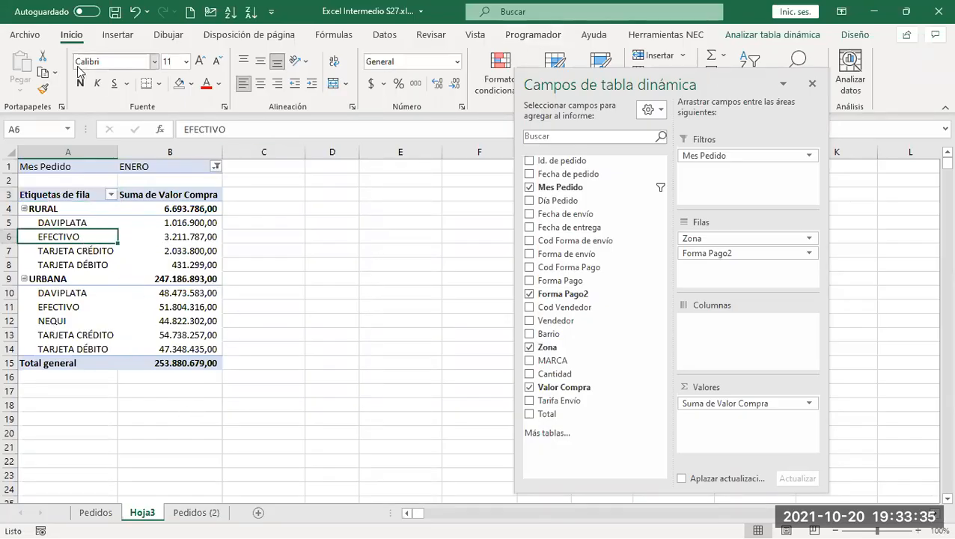
click(118, 38)
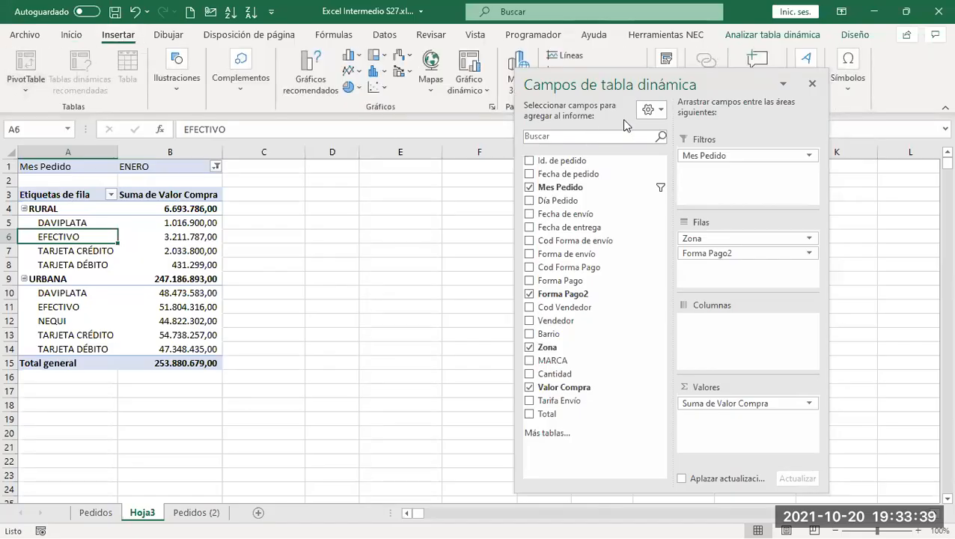
drag(621, 81, 645, 82)
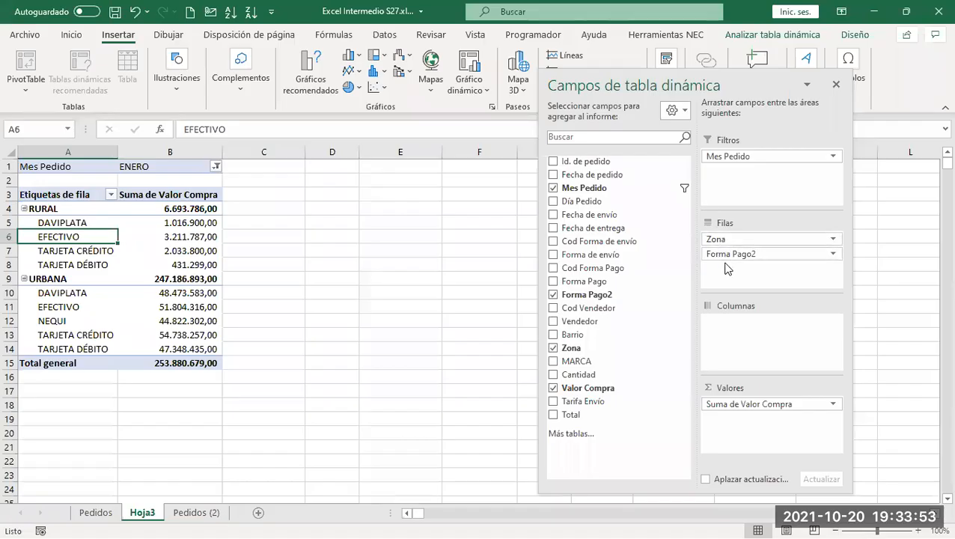
drag(663, 89, 601, 133)
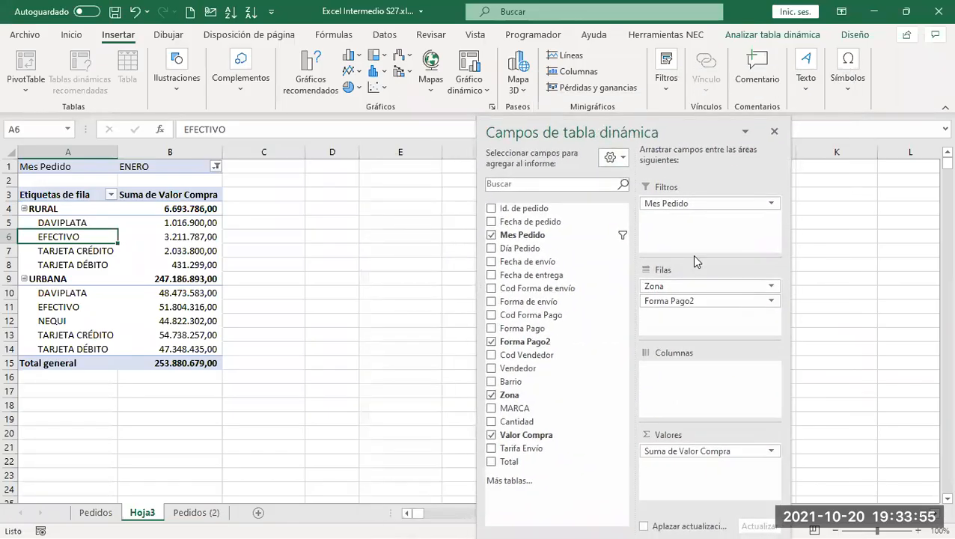
mouse_move(668, 203)
mouse_down()
mouse_move(668, 299)
mouse_move(668, 213)
mouse_up()
click(216, 167)
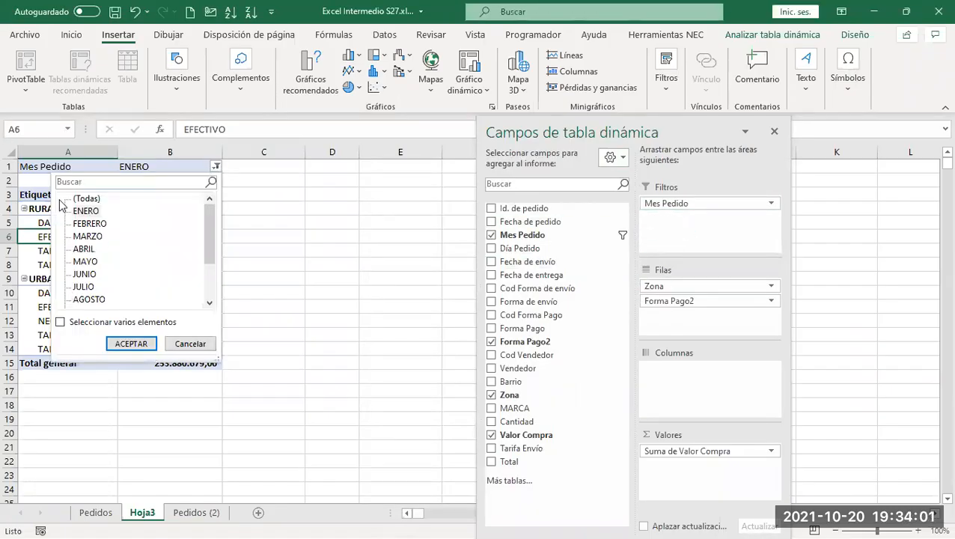
click(86, 198)
click(131, 344)
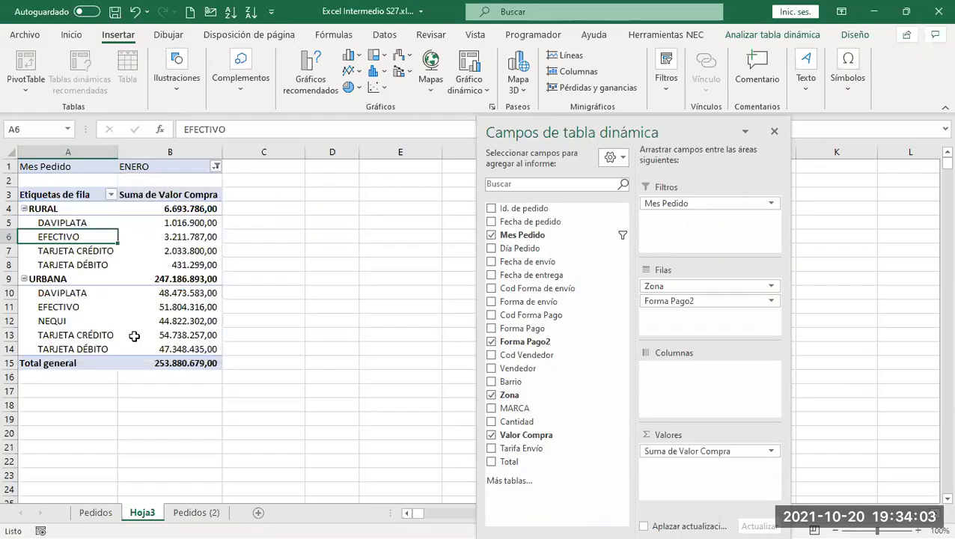
Move Mes Pedido from Filtros to Columnas and close the field pane to expose the monthly columns
click(666, 205)
click(672, 207)
drag(673, 207, 696, 368)
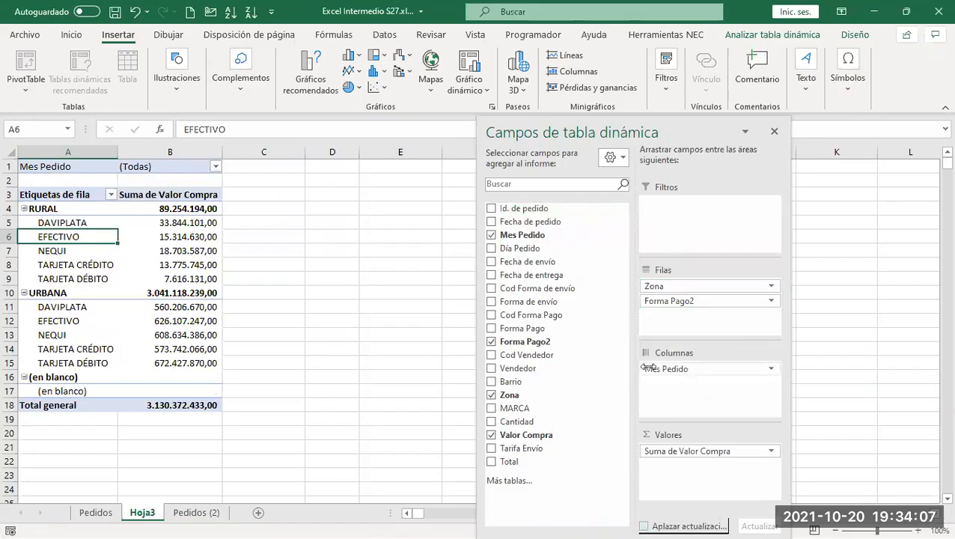
mouse_move(577, 133)
mouse_down()
mouse_move(502, 165)
mouse_move(247, 152)
mouse_move(569, 142)
mouse_move(562, 130)
mouse_up()
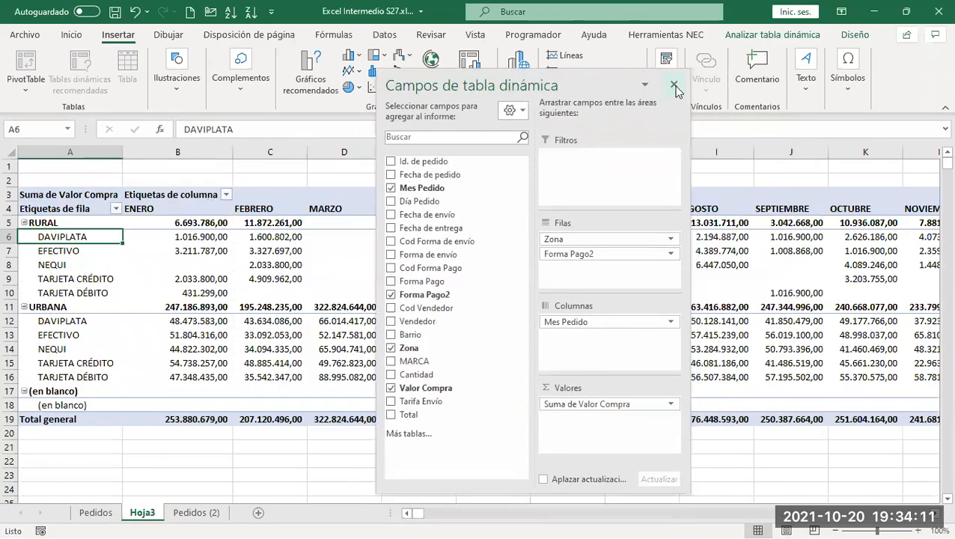
click(674, 107)
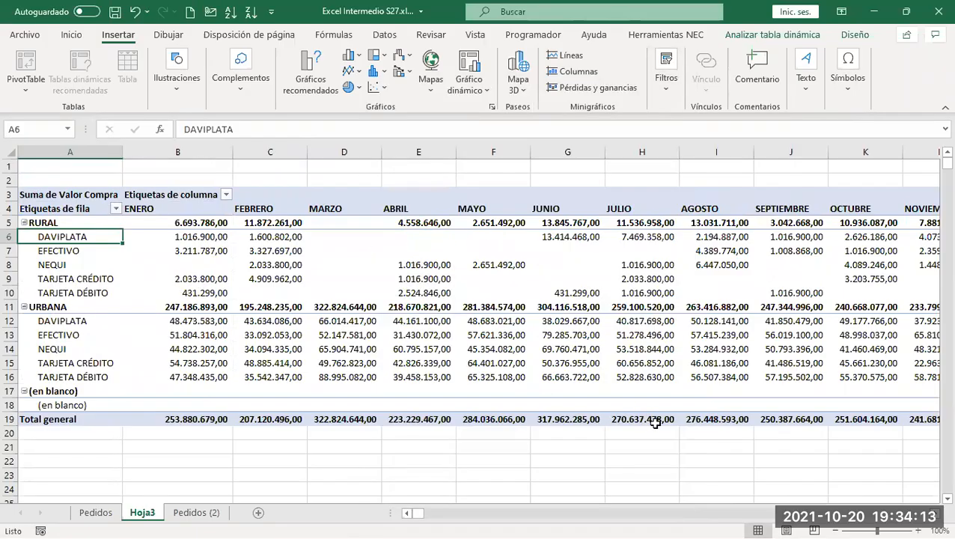
drag(390, 512, 307, 516)
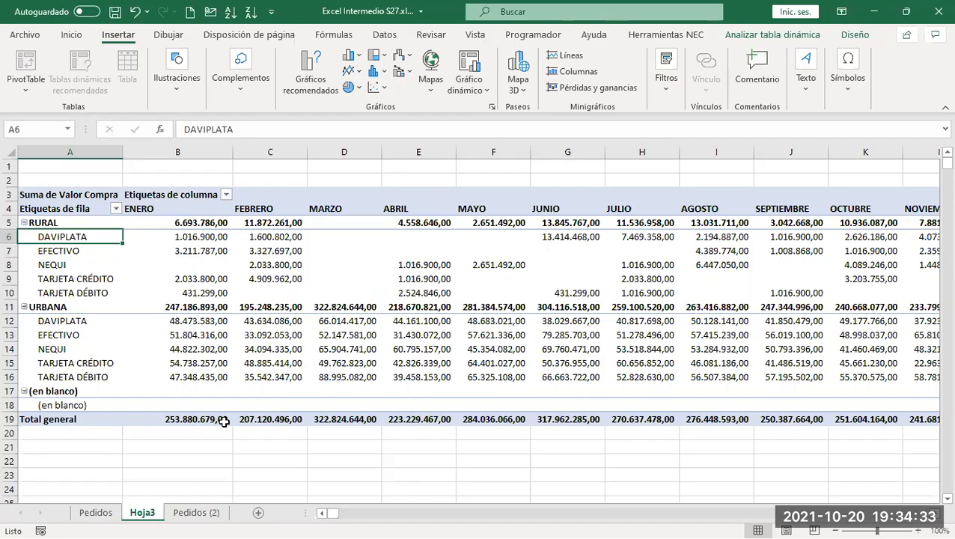
On the Pedidos (2) sheet, auto-fit the widths of the Vendedor and Barrio columns to their contents
click(90, 512)
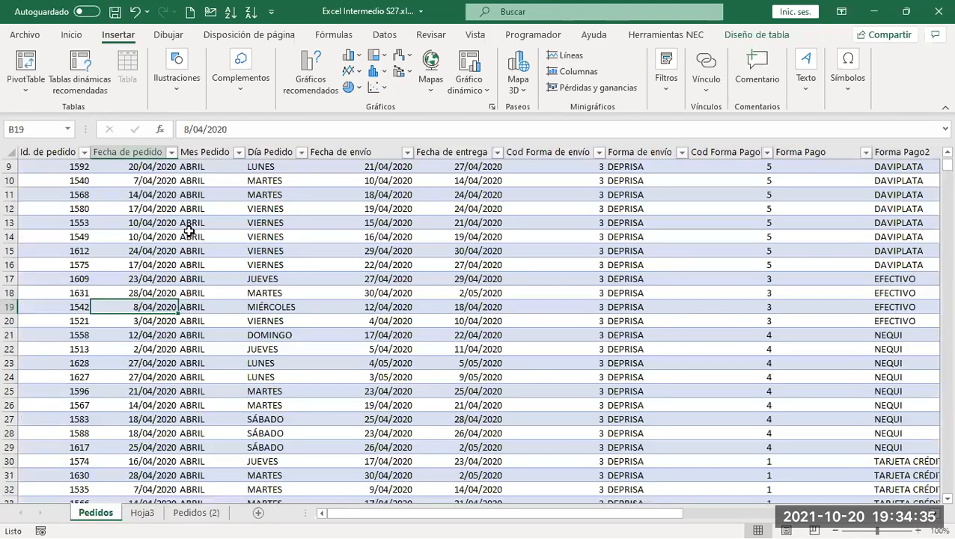
scroll(180, 337, up, 3)
click(197, 511)
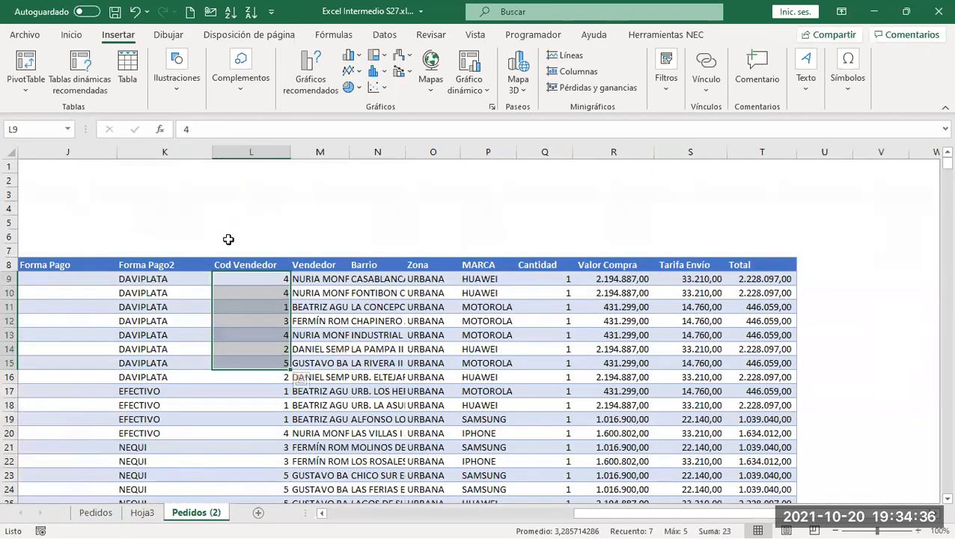
click(341, 266)
drag(344, 166, 402, 153)
double_click(402, 153)
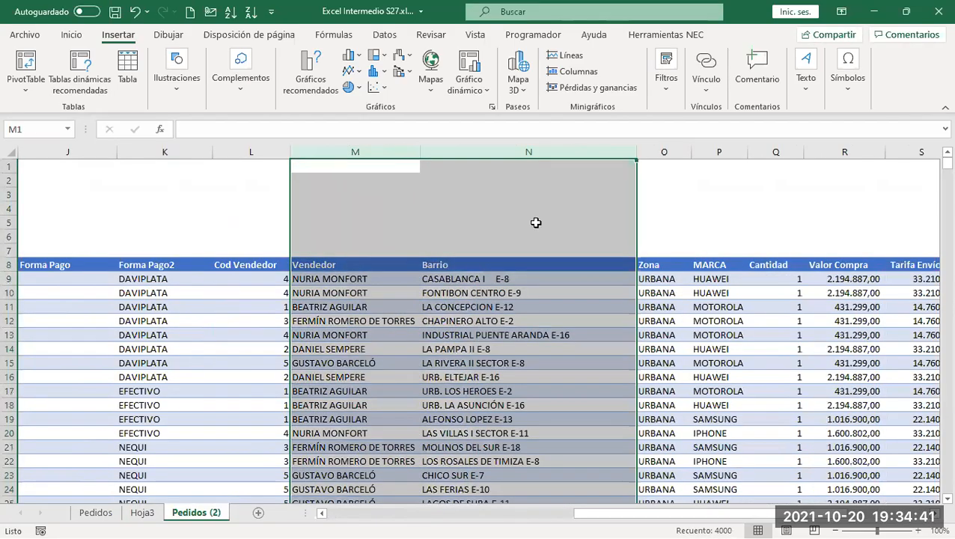
Examine the order table's columns from Forma Pago2 through Total in Pedidos (2) and the existing pivot table on Hoja3
click(605, 288)
drag(749, 514, 831, 503)
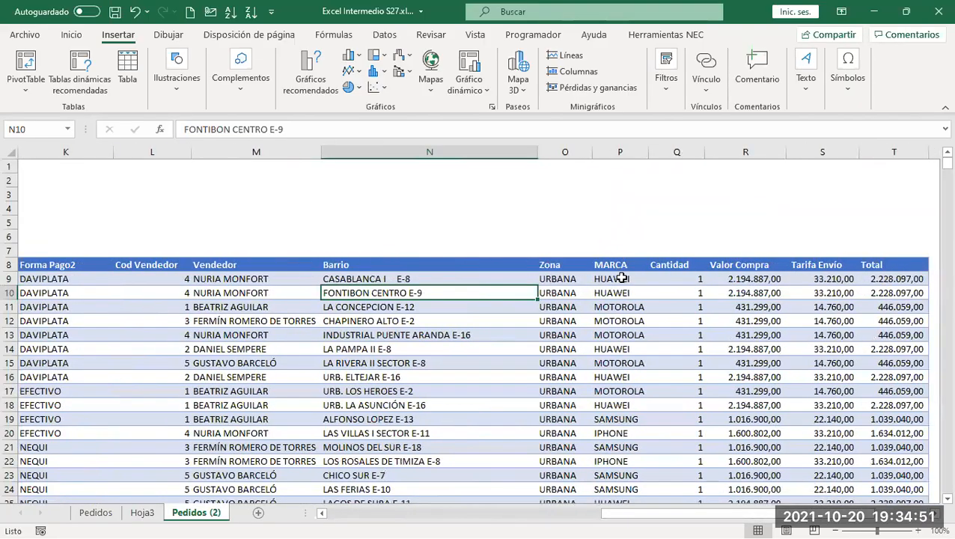
drag(737, 516, 507, 510)
drag(716, 523, 884, 517)
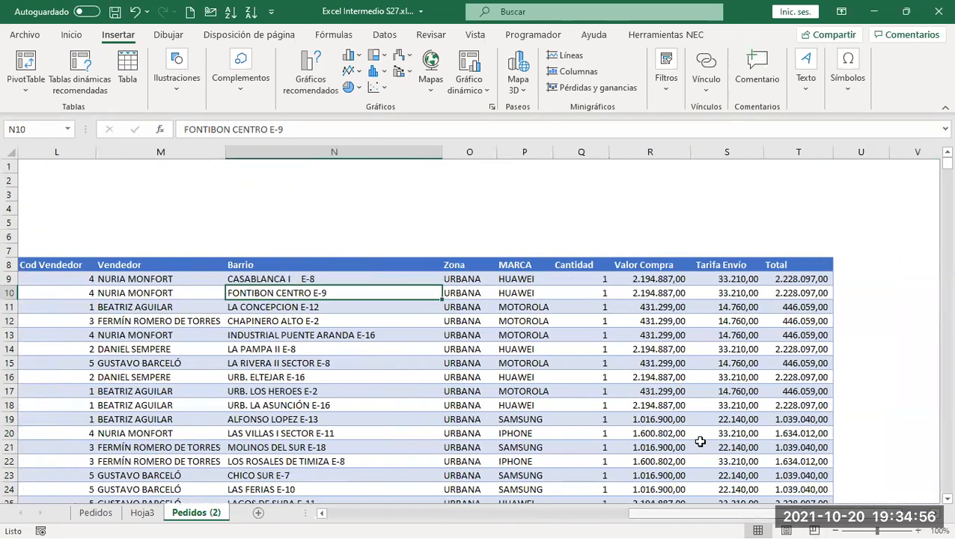
click(515, 268)
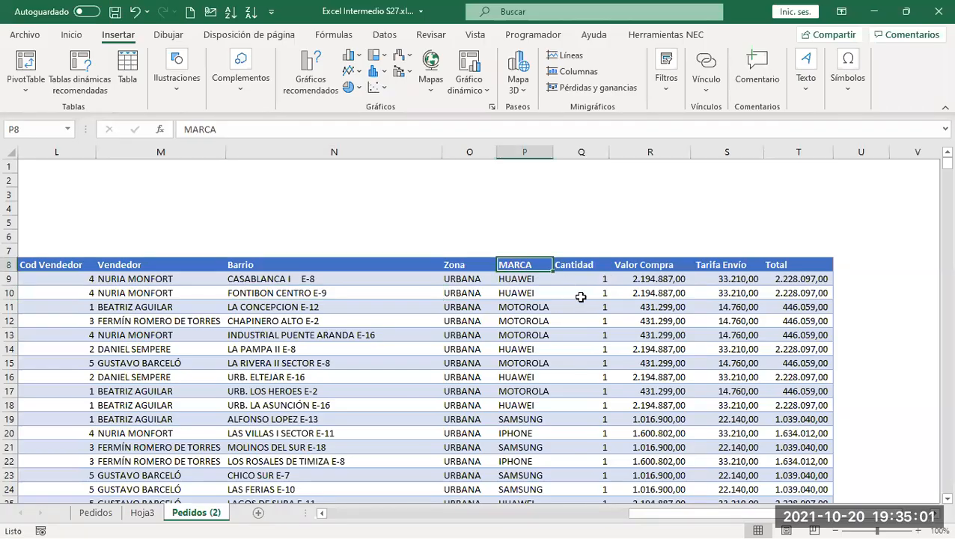
click(142, 513)
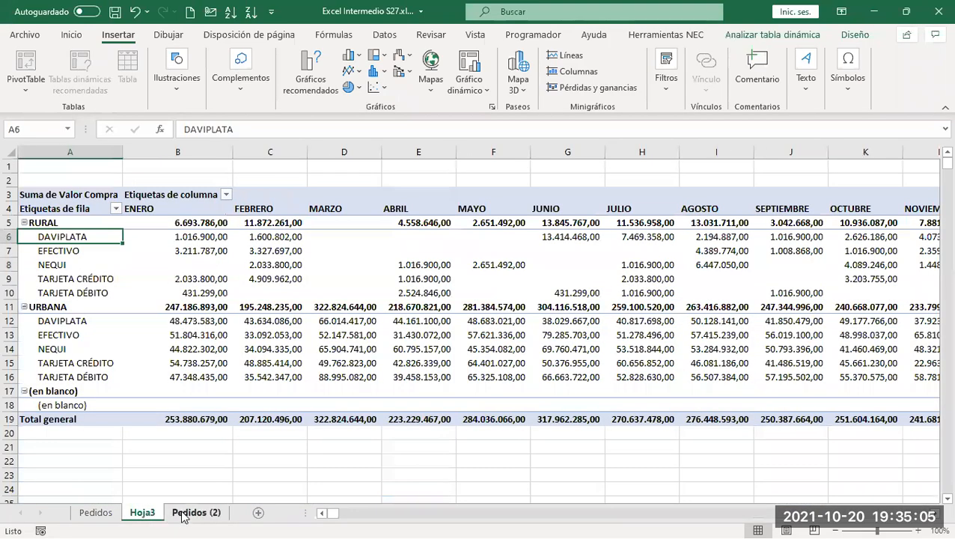
click(183, 514)
Rename the Hoja3 sheet as "TDin Ventas x Zona y MEs" and widen the sheet tab area to show all tabs
click(141, 515)
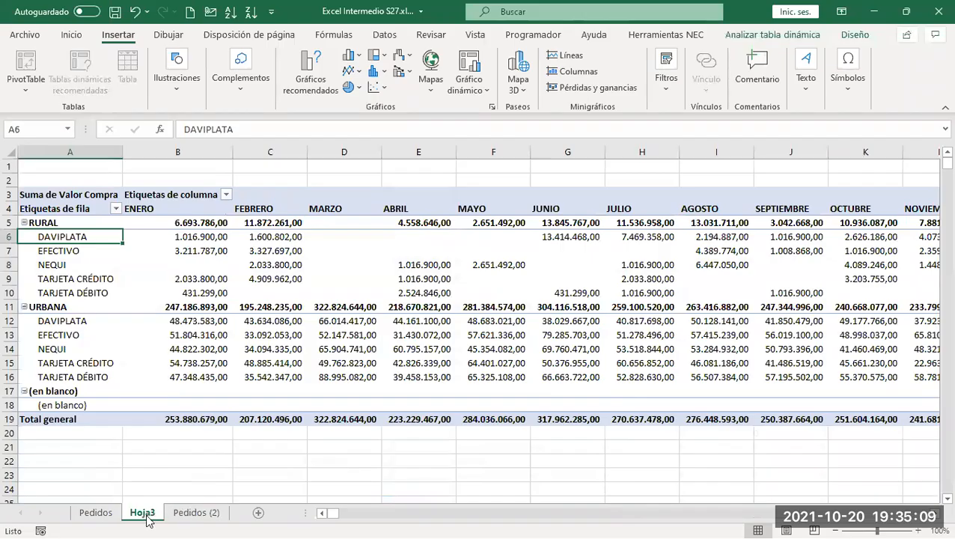
double_click(147, 515)
text(TDin)
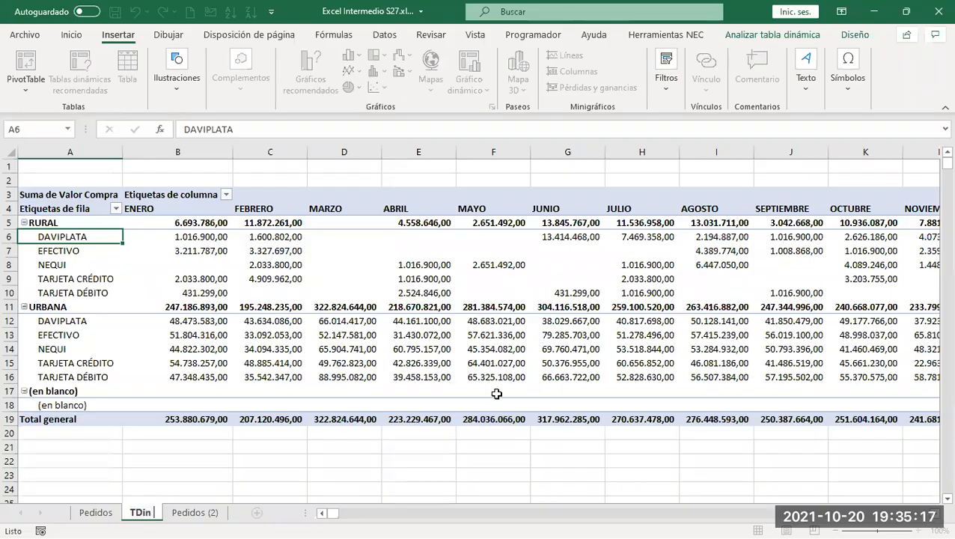
text( Ventas x)
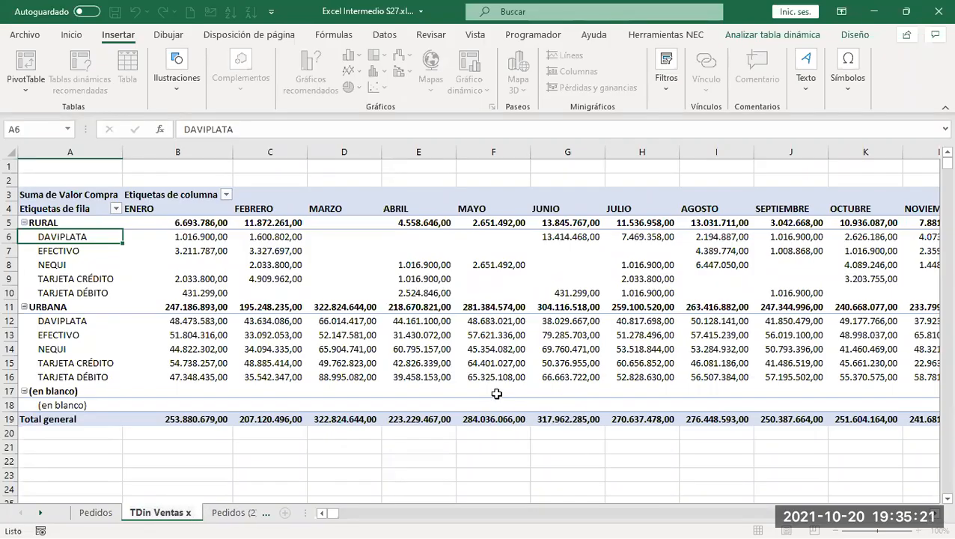
text( Zona)
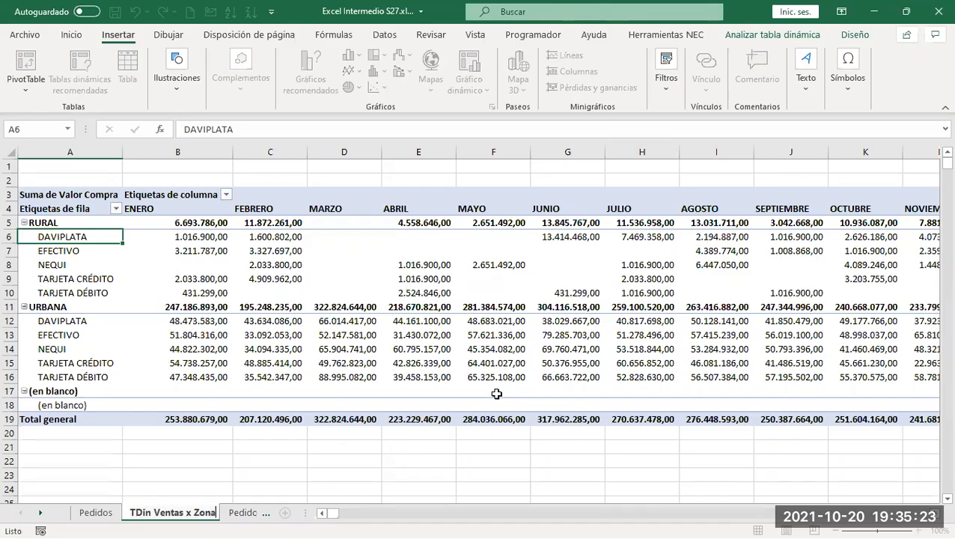
text( y MEs)
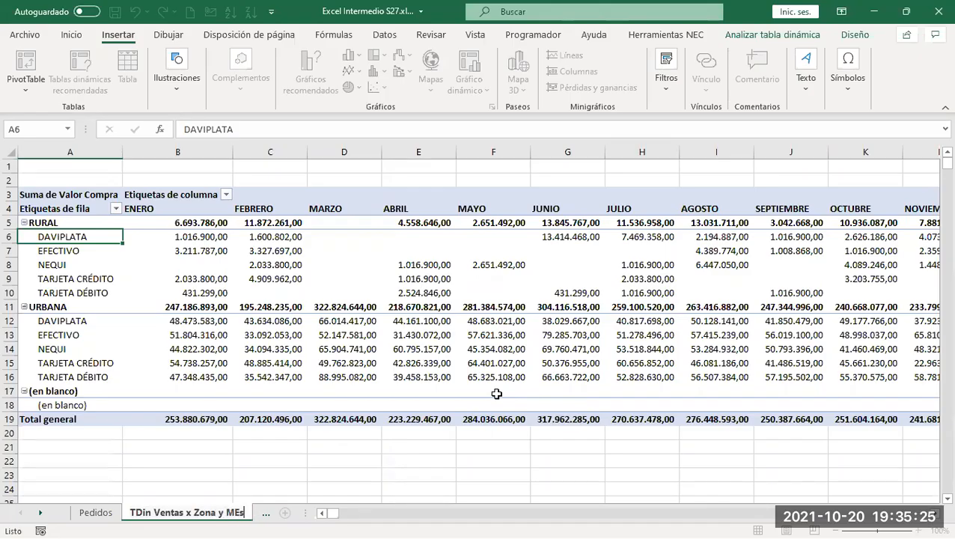
click(289, 471)
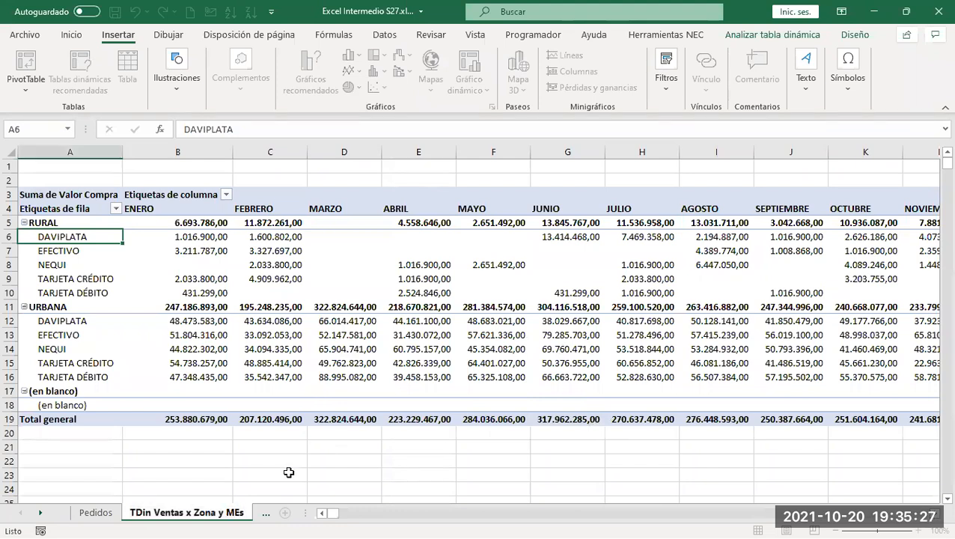
drag(300, 512, 485, 513)
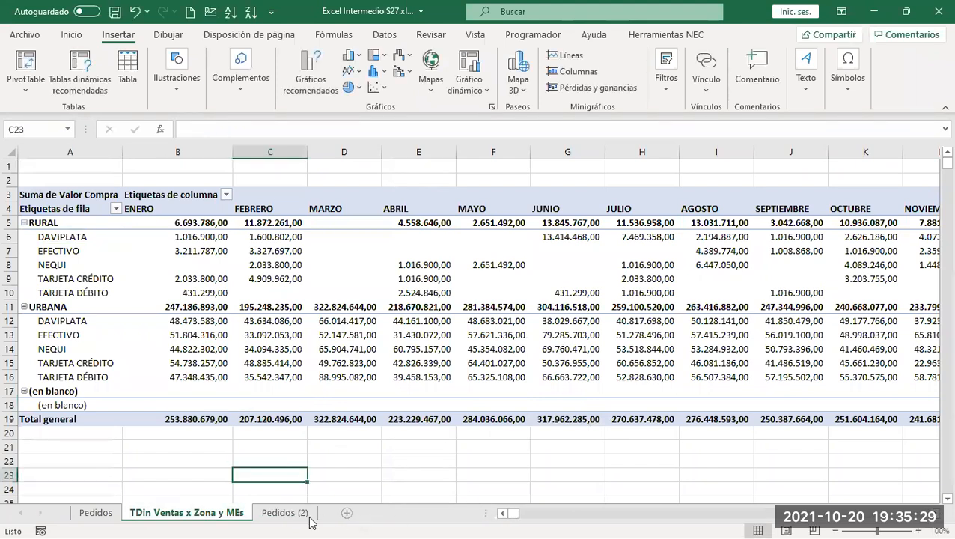
Examine the Barrio, Zona and MARCA columns of the order table on the Pedidos (2) sheet
click(279, 513)
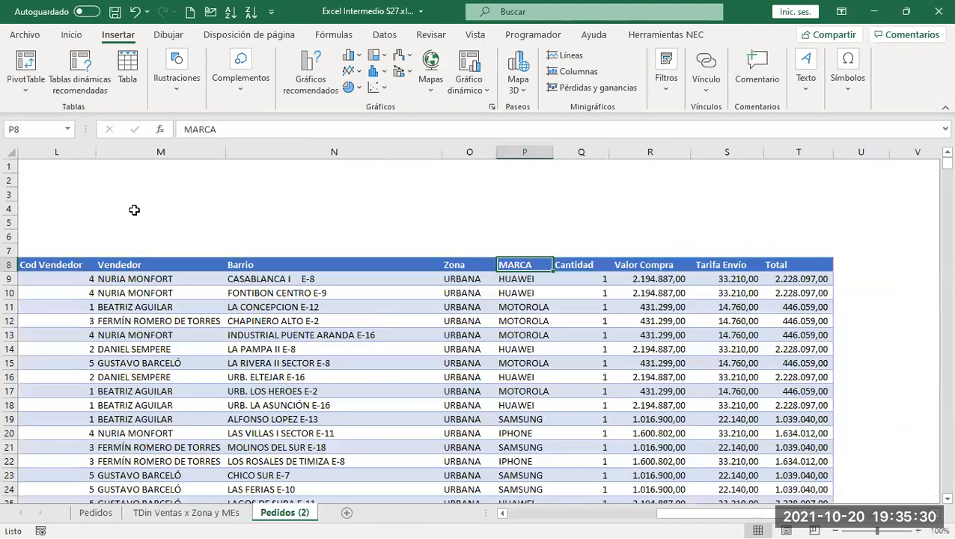
click(258, 267)
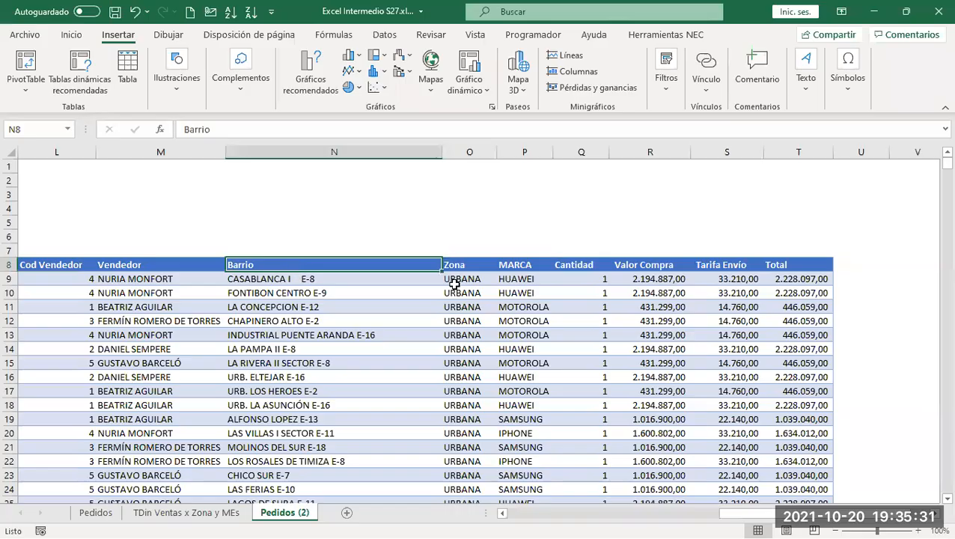
click(502, 259)
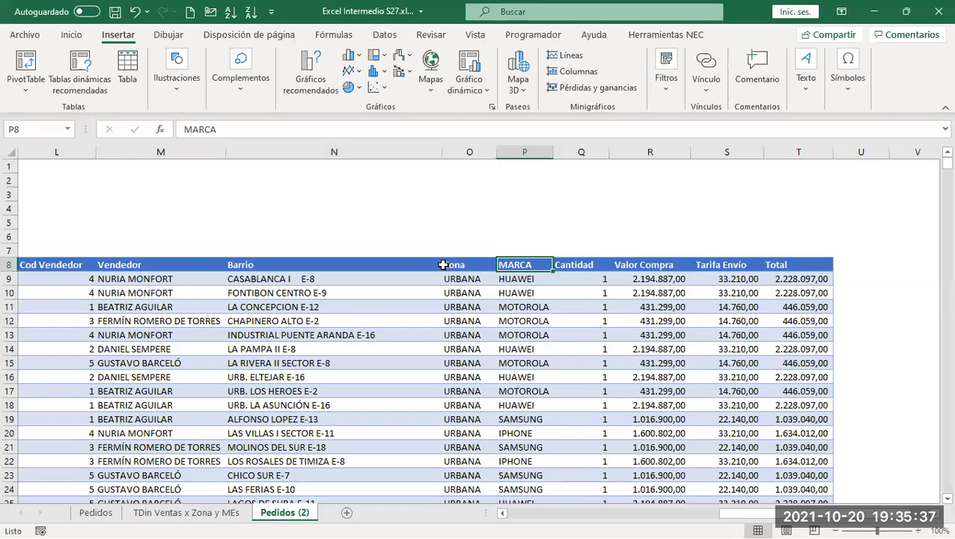
key(Down)
key(Down)
key(Down)
key(Down)
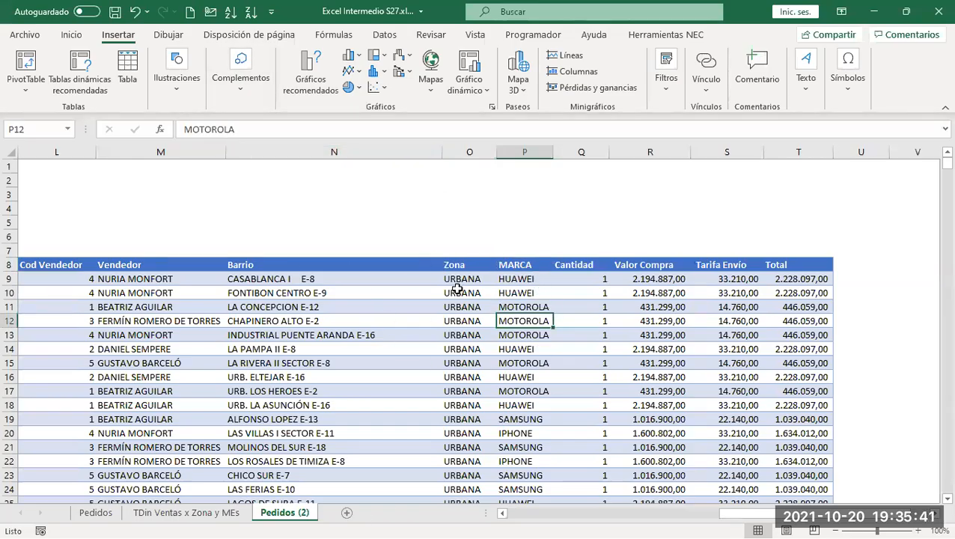
drag(791, 265, 517, 419)
click(419, 270)
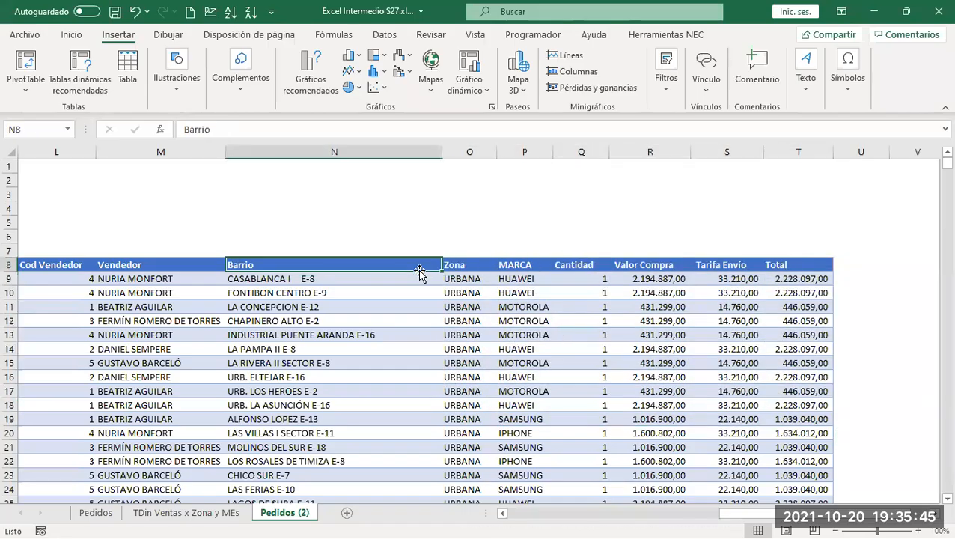
Check the full extent of the order table by selecting it from the Id. de pedido header, and return to cell A1
key(ctrl+Left)
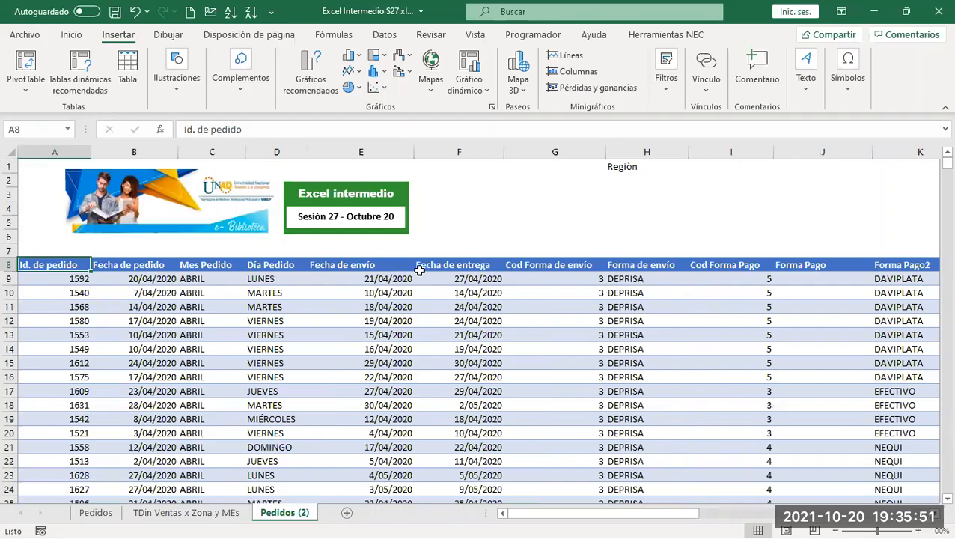
key(Down)
key(Up)
key(Up)
key(Down)
key(Down)
key(Up)
key(ctrl+shift+Right)
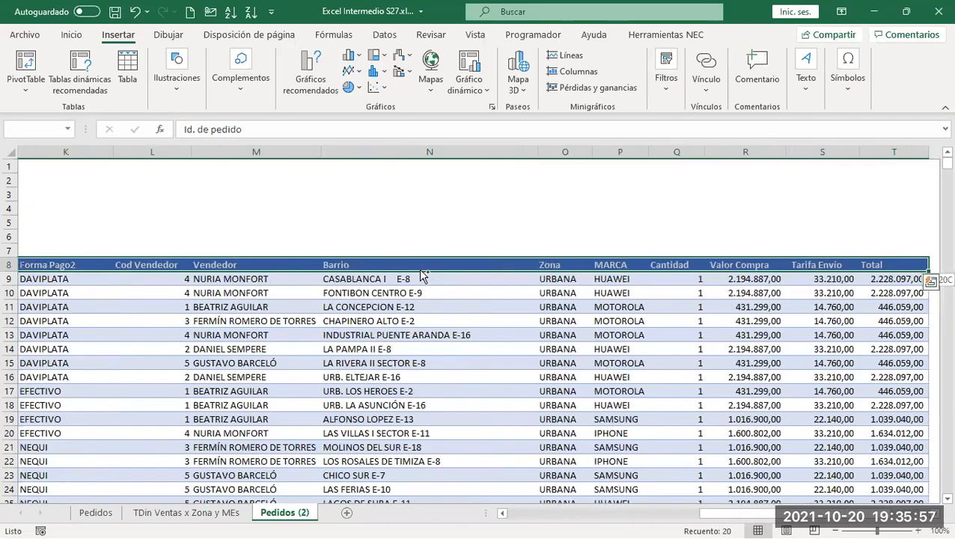
key(ctrl+shift+Down)
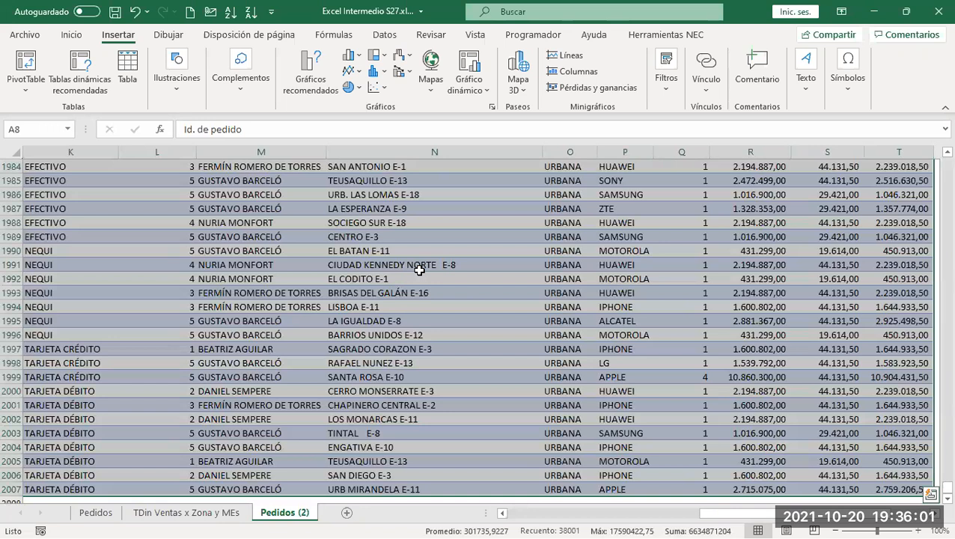
key(ctrl+Home)
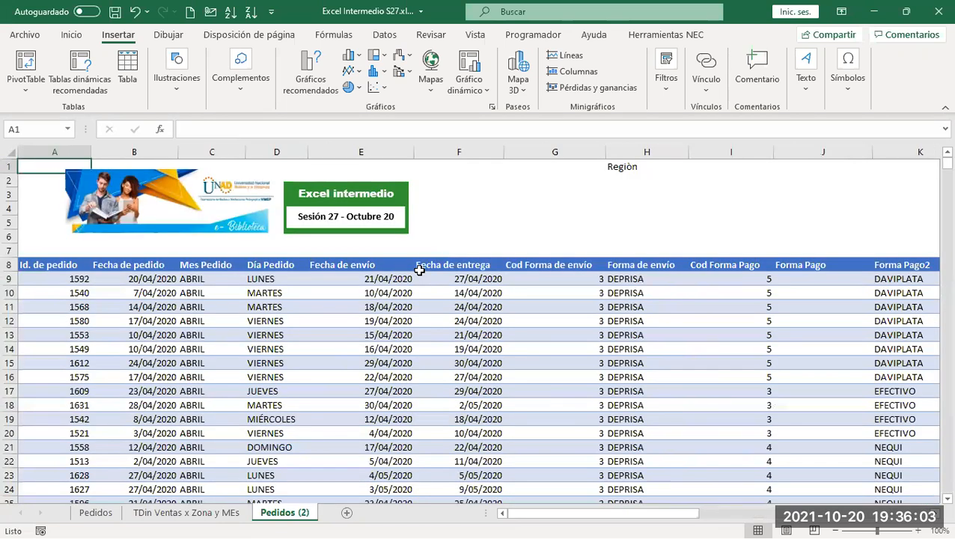
Fill cell H1, which holds the Regiòn label, with a light grey theme colour
click(612, 166)
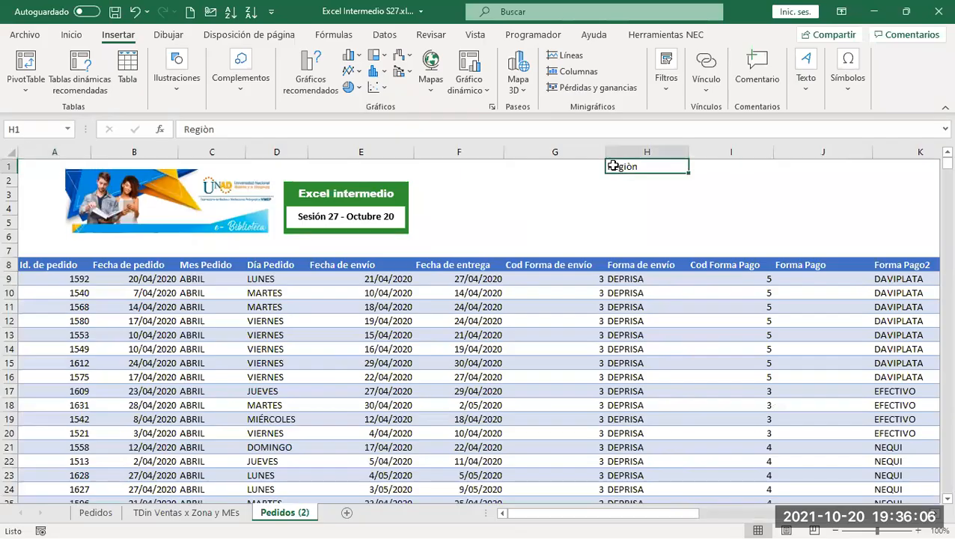
click(71, 35)
click(192, 83)
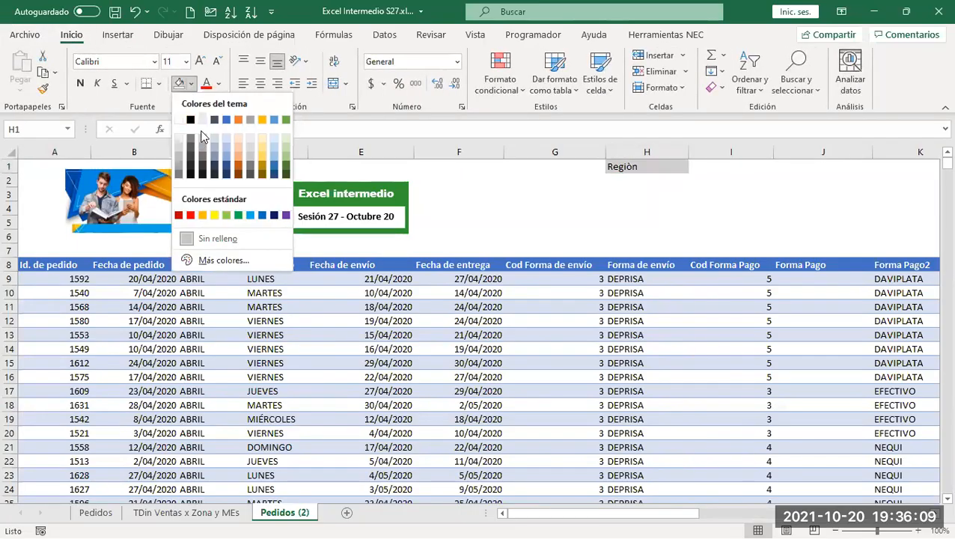
click(202, 142)
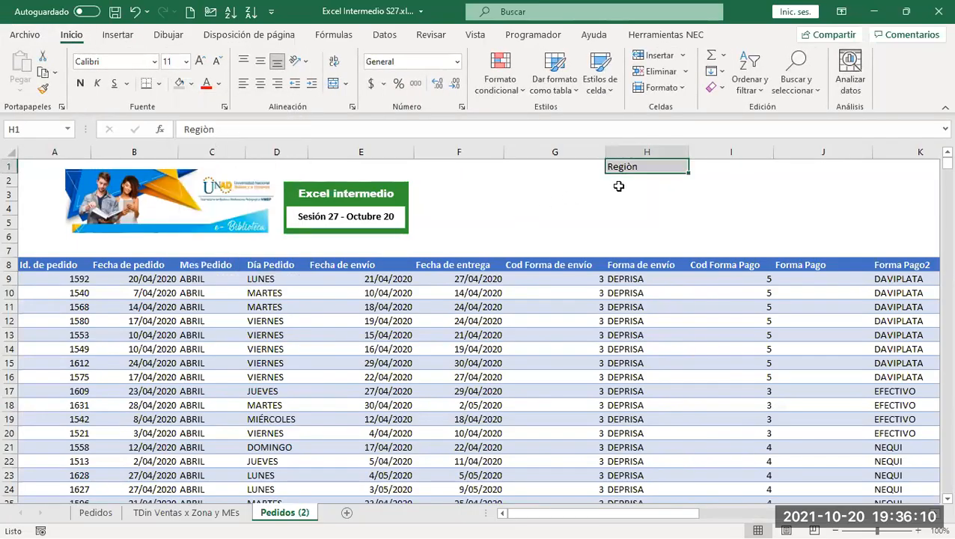
Create a pivot table on a new worksheet from the order table range 'Pedidos (2)'!$A$8:$T$2008
click(395, 307)
click(390, 404)
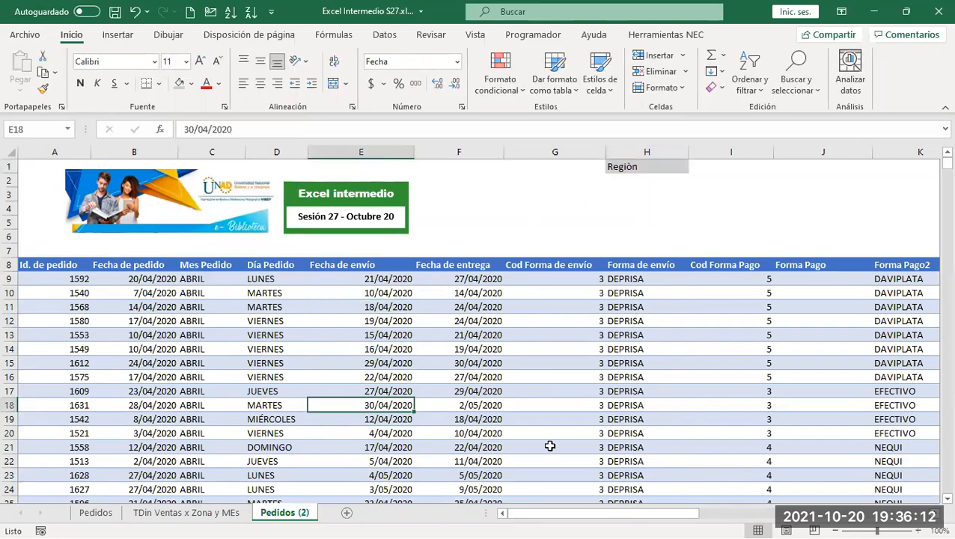
click(611, 443)
click(277, 389)
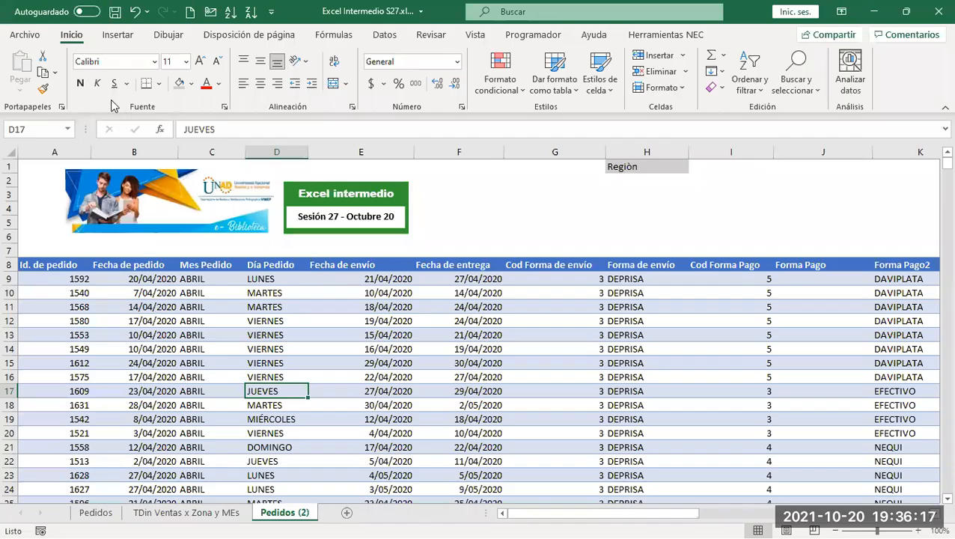
click(118, 35)
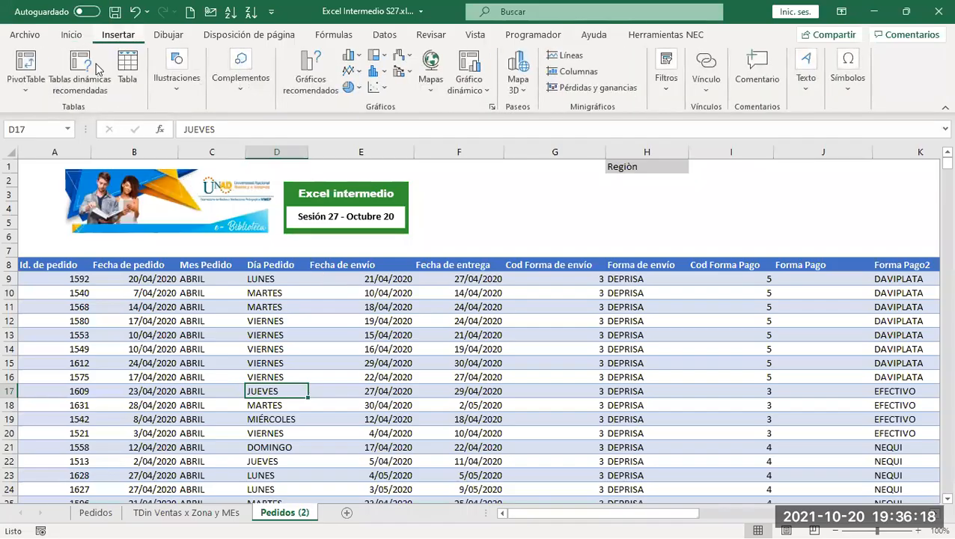
click(25, 75)
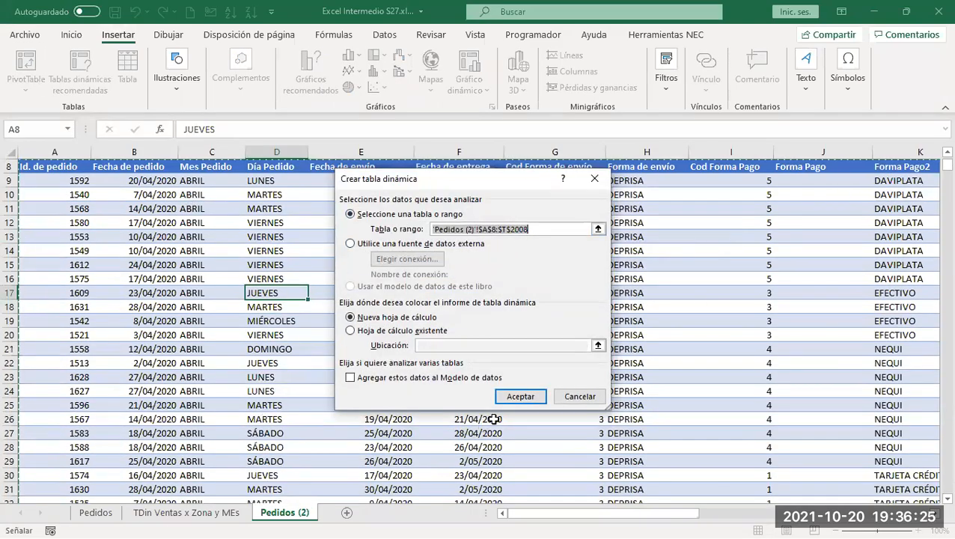
click(520, 396)
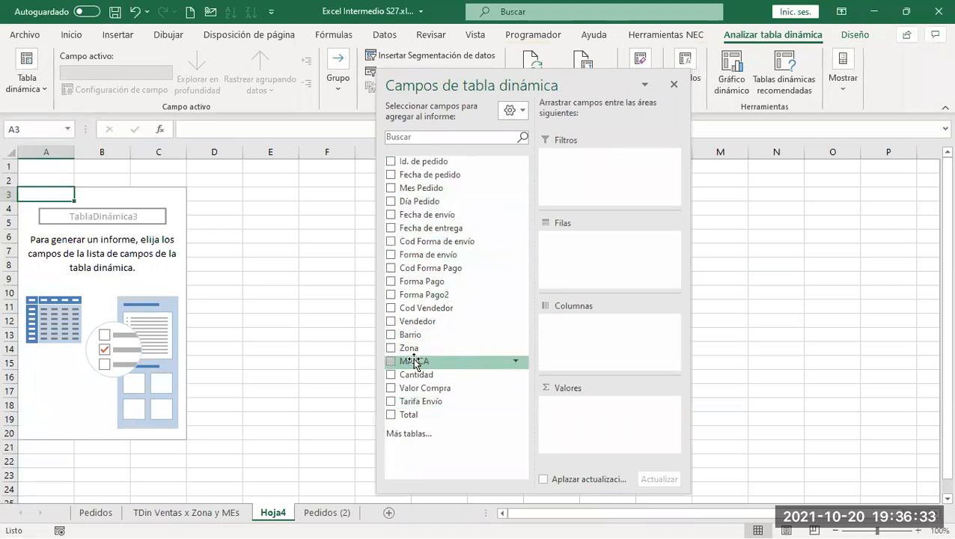
Try the MARCA field in the rows, columns and values areas of the new pivot table
drag(415, 364, 566, 280)
drag(554, 238, 574, 332)
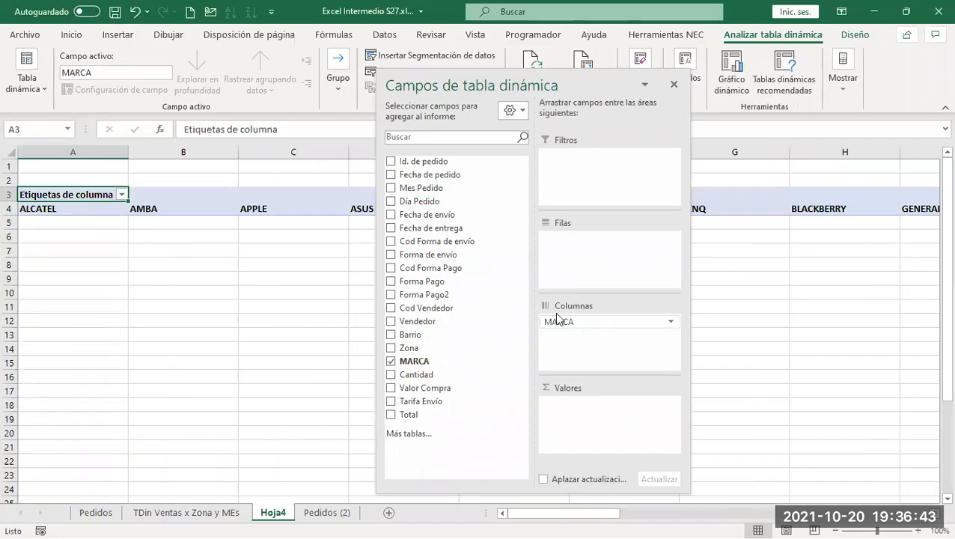
drag(566, 325, 574, 273)
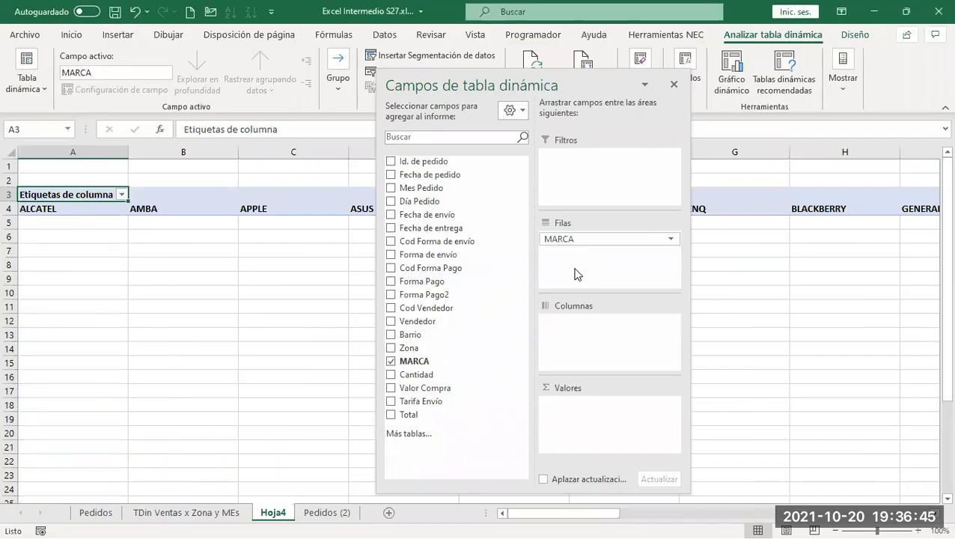
drag(590, 202, 569, 412)
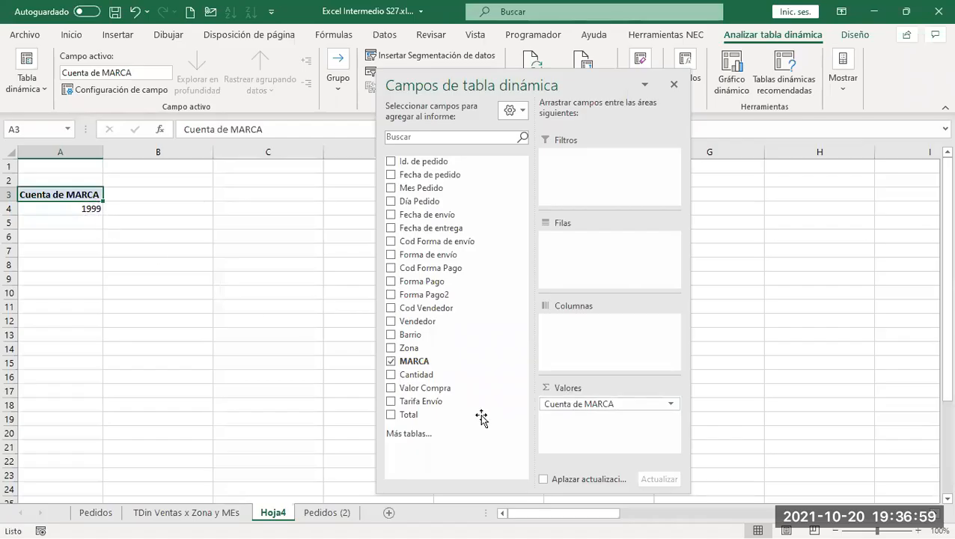
Lay out the pivot table with MARCA in rows, summed Cantidad in values and Zona in columns, and move the field list clear of the table
click(603, 408)
drag(603, 411, 591, 251)
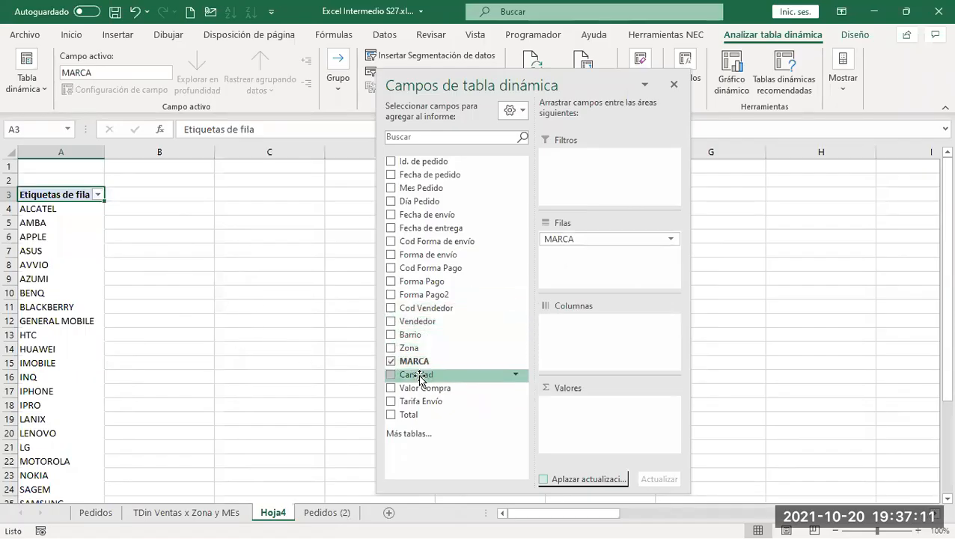
drag(420, 378, 599, 411)
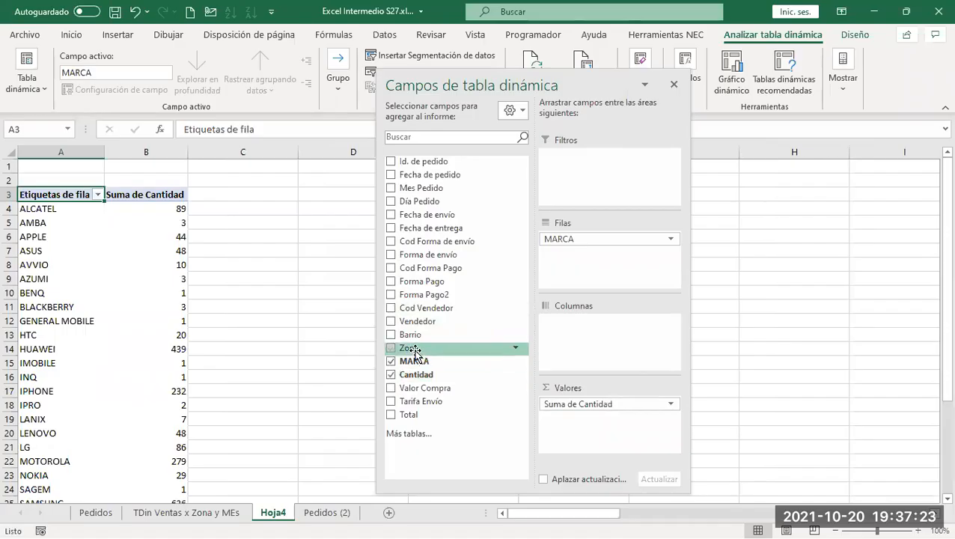
drag(412, 351, 562, 330)
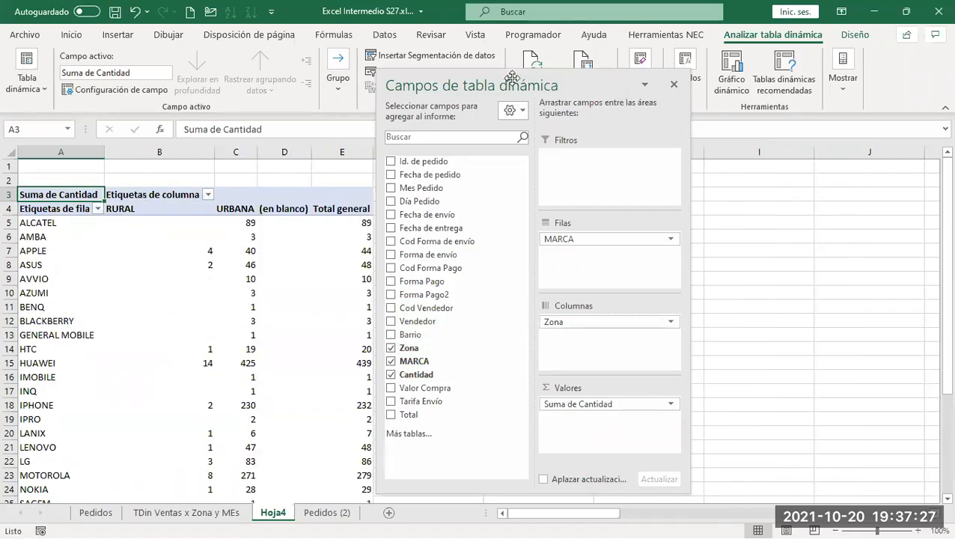
drag(509, 76, 674, 85)
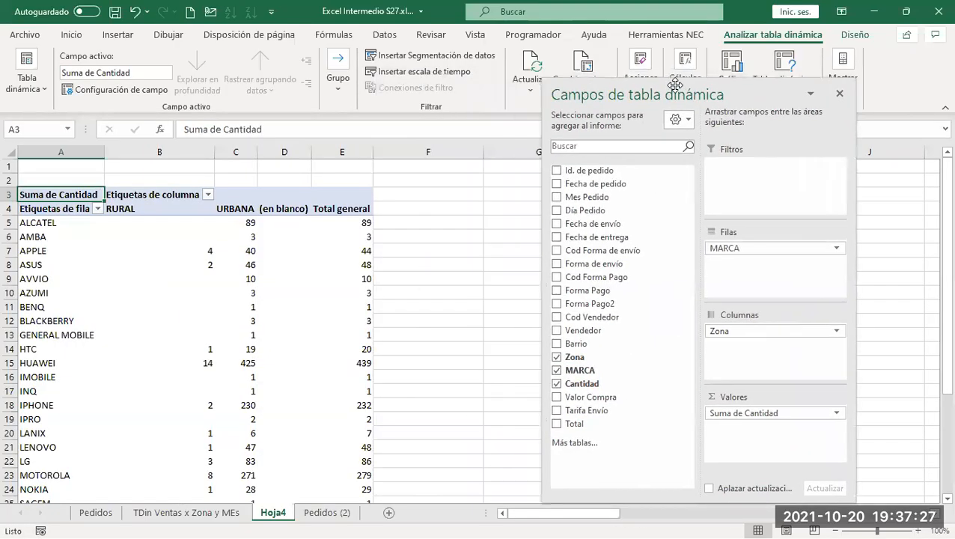
Examine the RURAL and URBANA quantities per brand and their grand totals in the pivot table
click(128, 208)
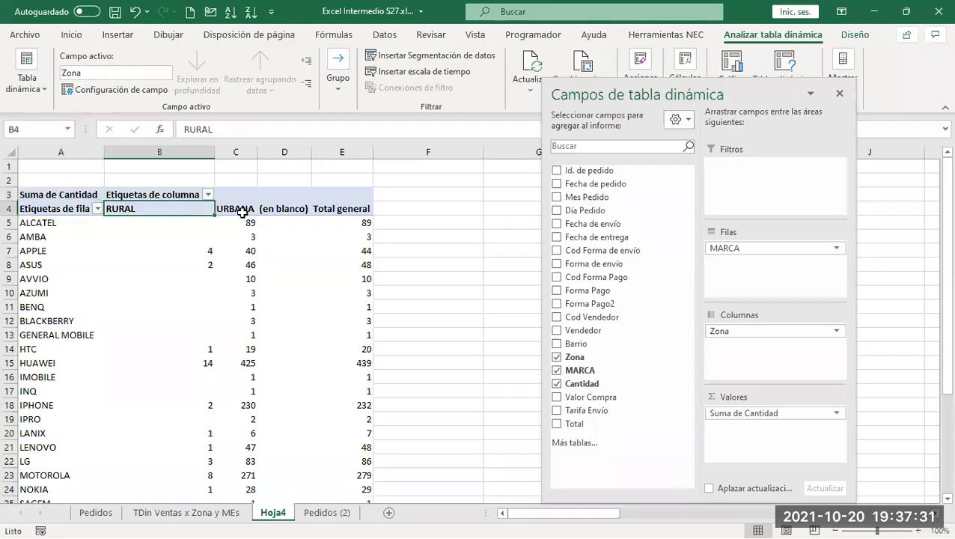
click(241, 210)
scroll(248, 237, down, 6)
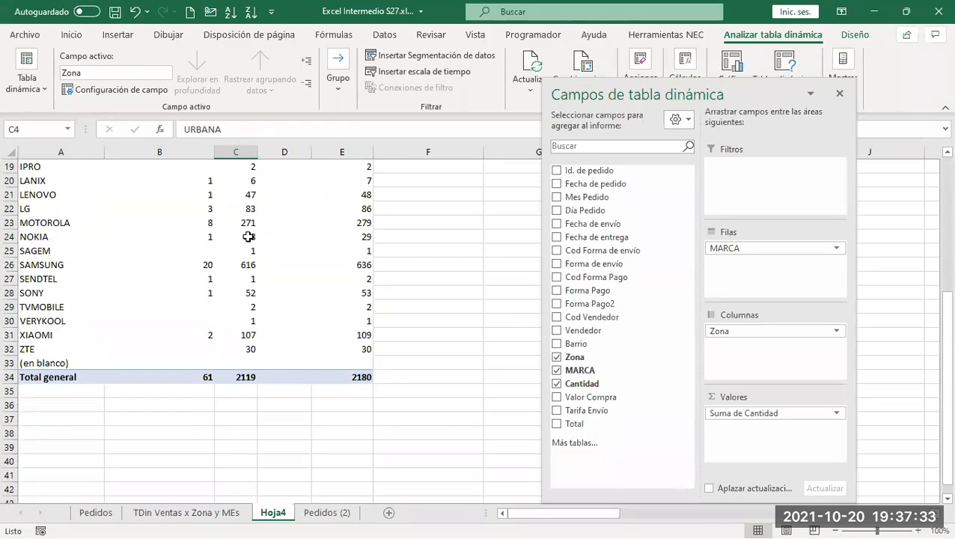
scroll(248, 237, up, 5)
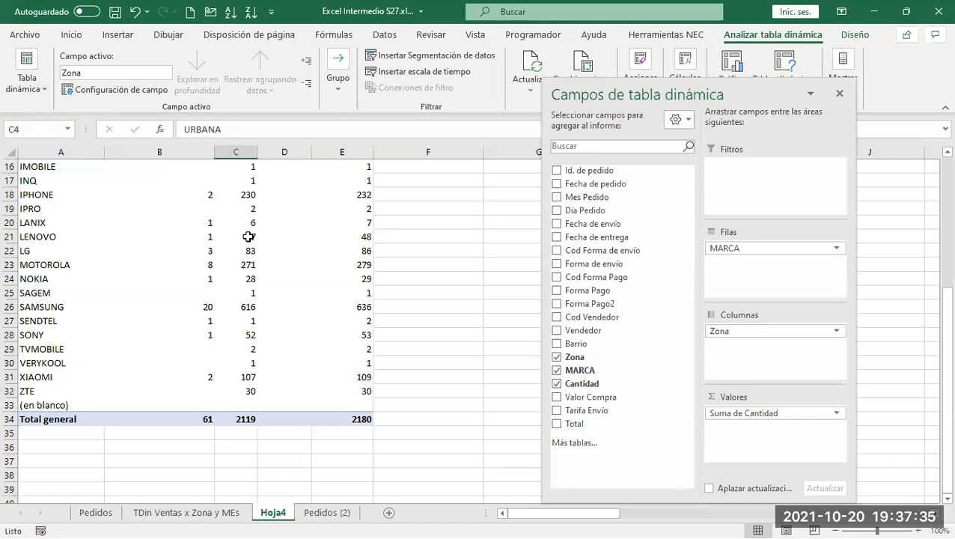
scroll(248, 237, up, 1)
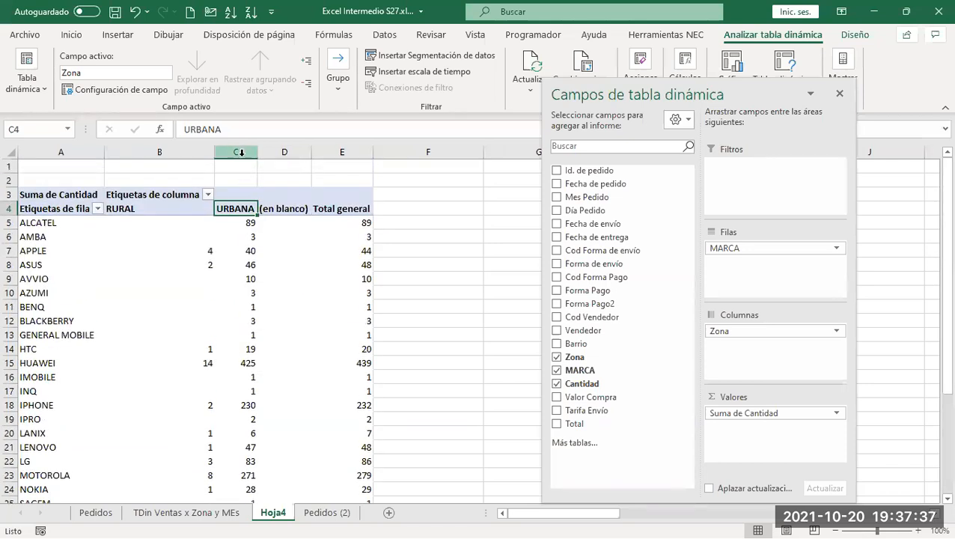
click(236, 152)
scroll(234, 280, down, 7)
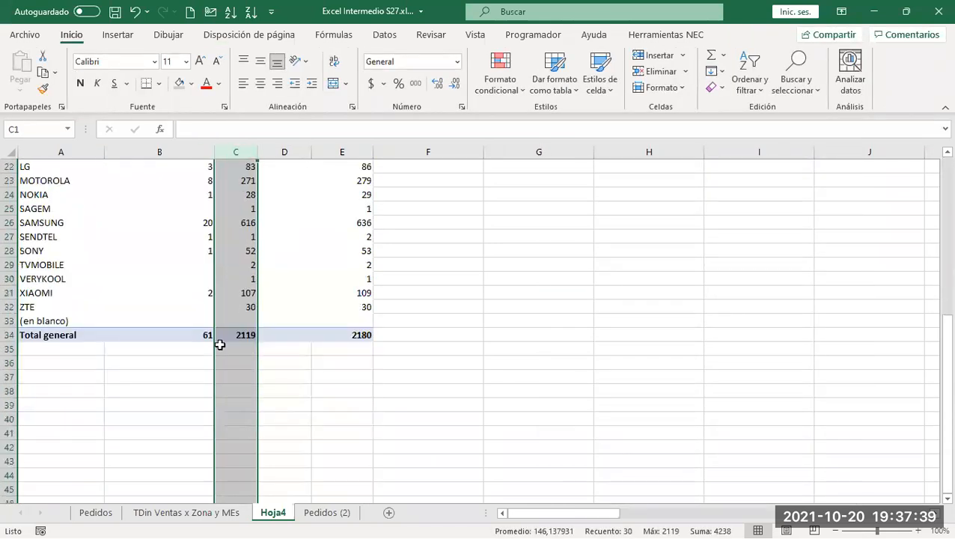
click(230, 336)
scroll(220, 334, up, 7)
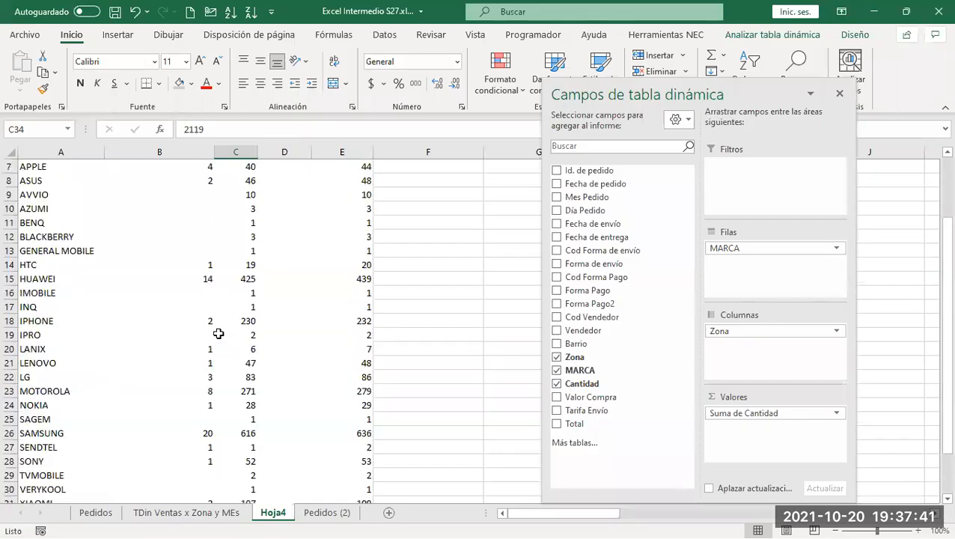
click(179, 152)
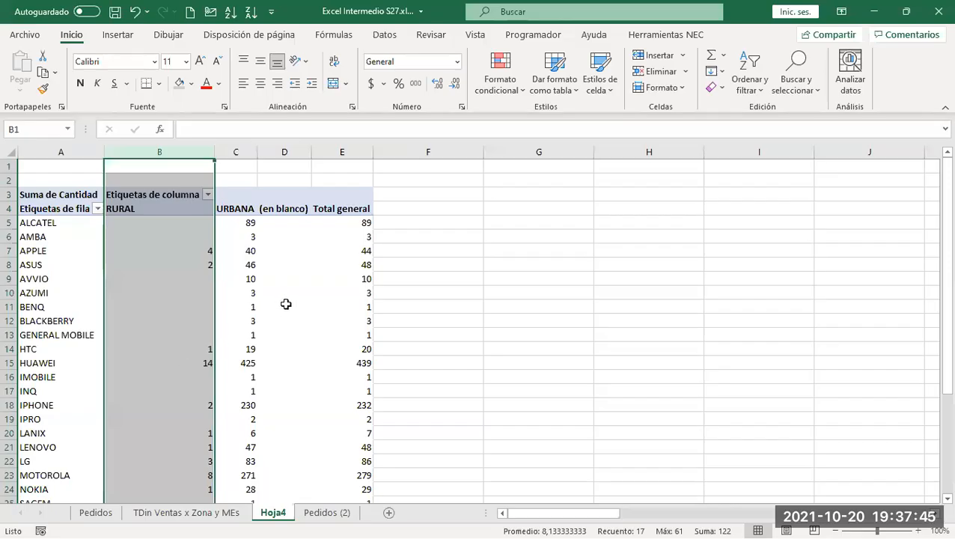
click(255, 210)
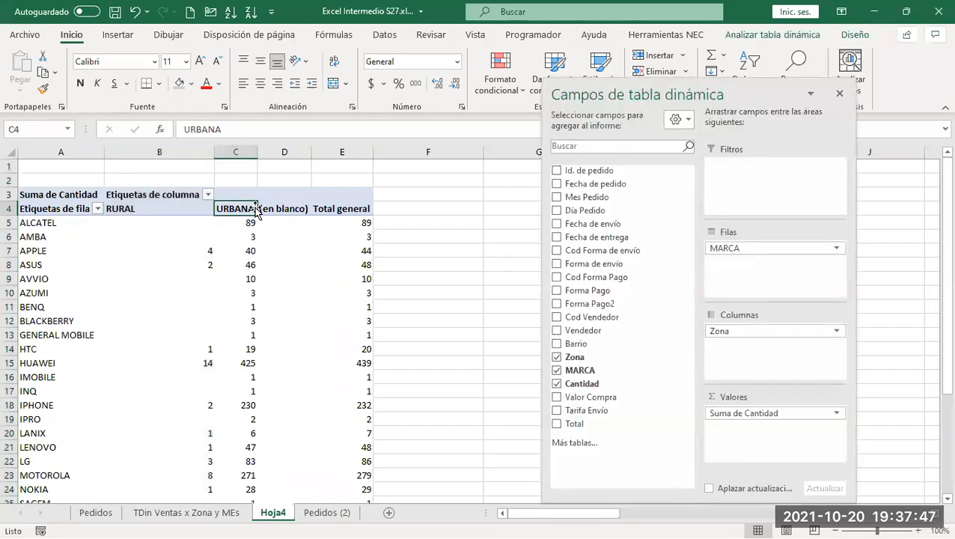
Rename the new pivot table's worksheet as TDin DispositivosM x Zona and widen the sheet tab area
double_click(282, 515)
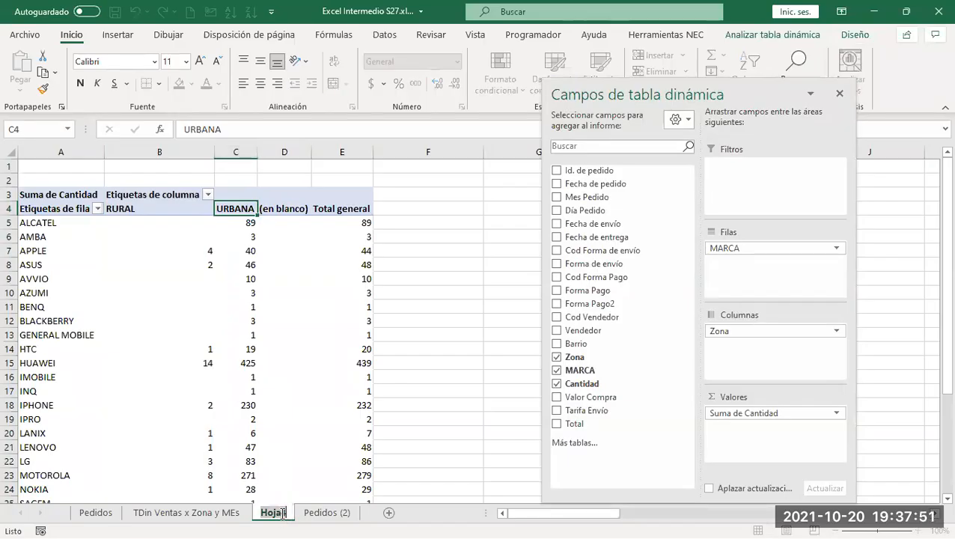
text(TDin)
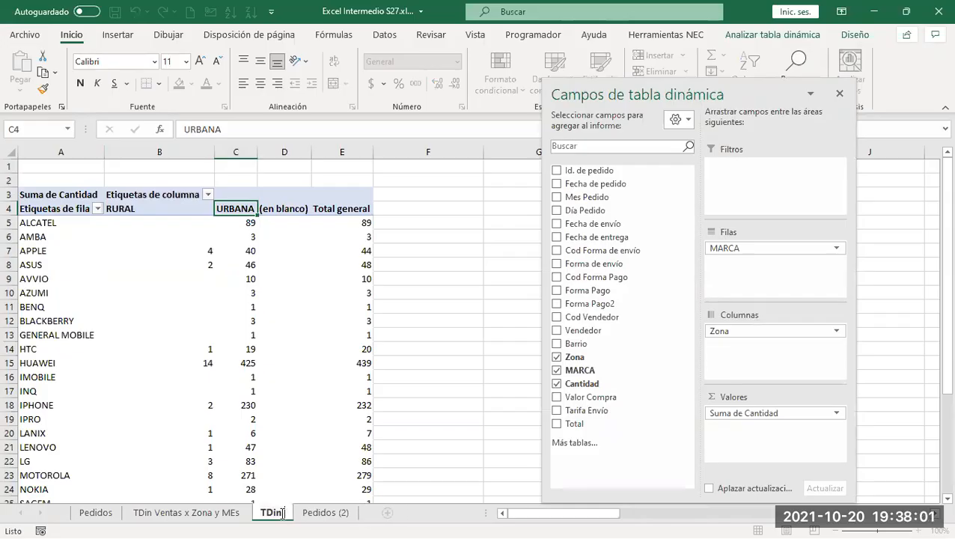
text(D)
text(i)
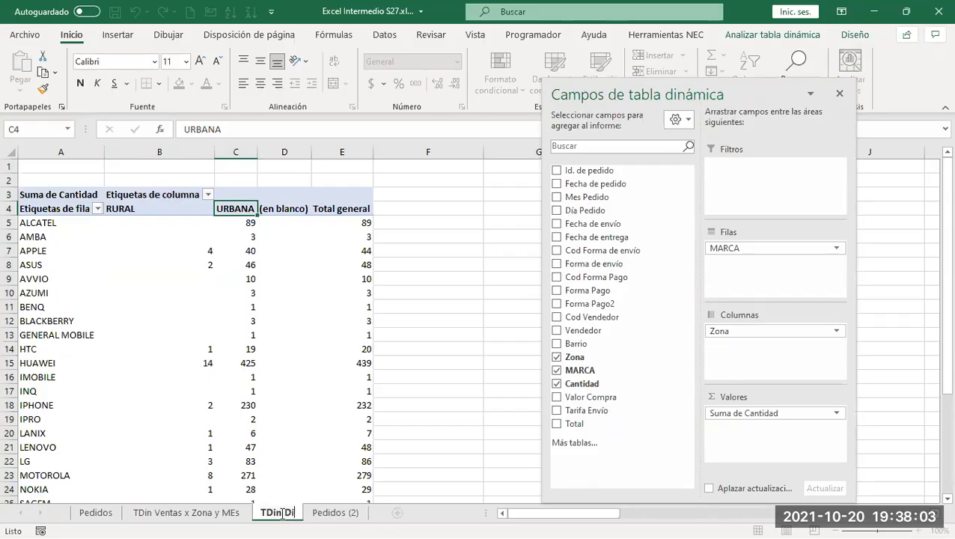
text(spositivosM)
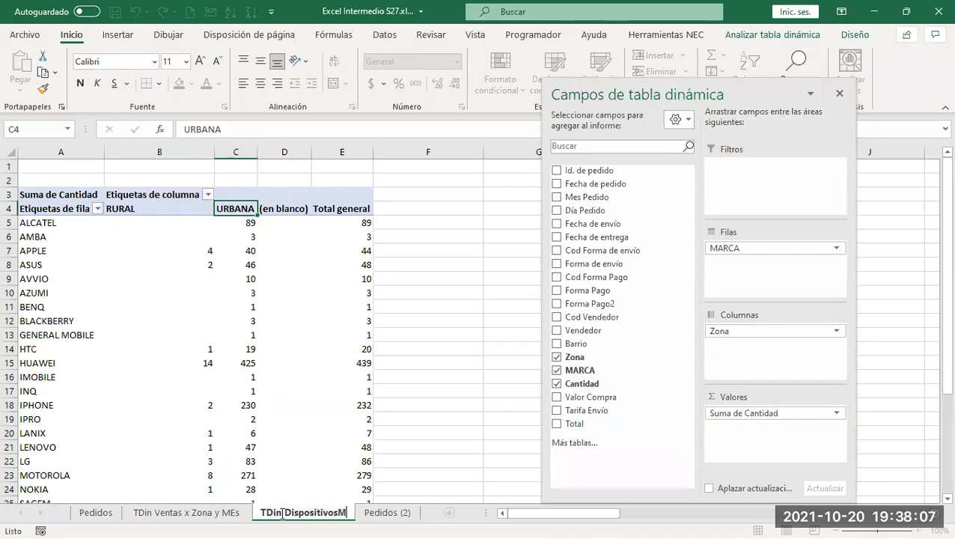
text( x Zona)
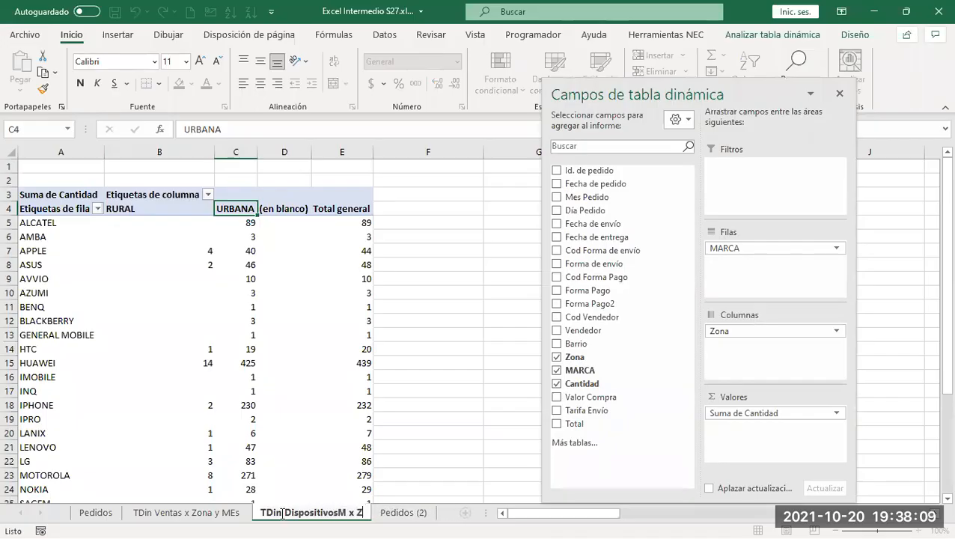
key(Return)
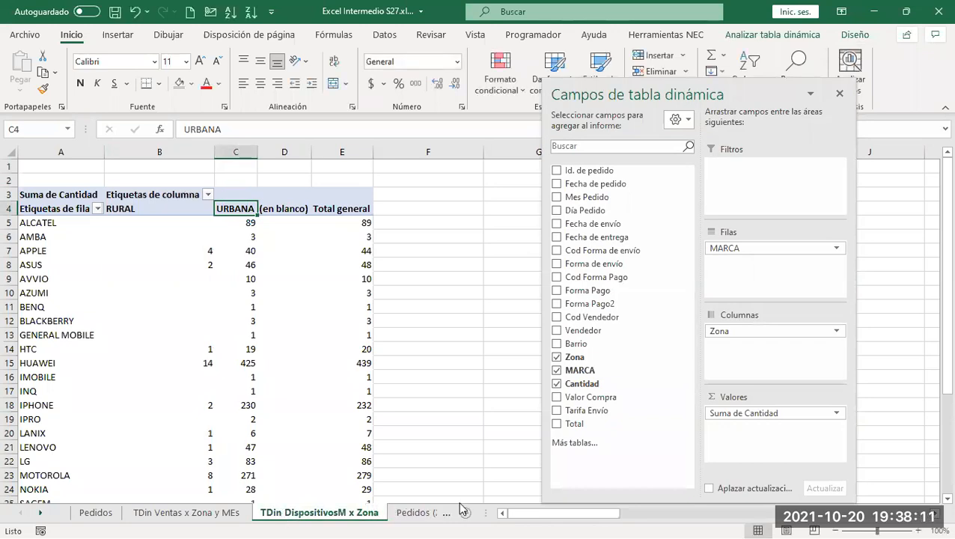
drag(485, 506, 549, 506)
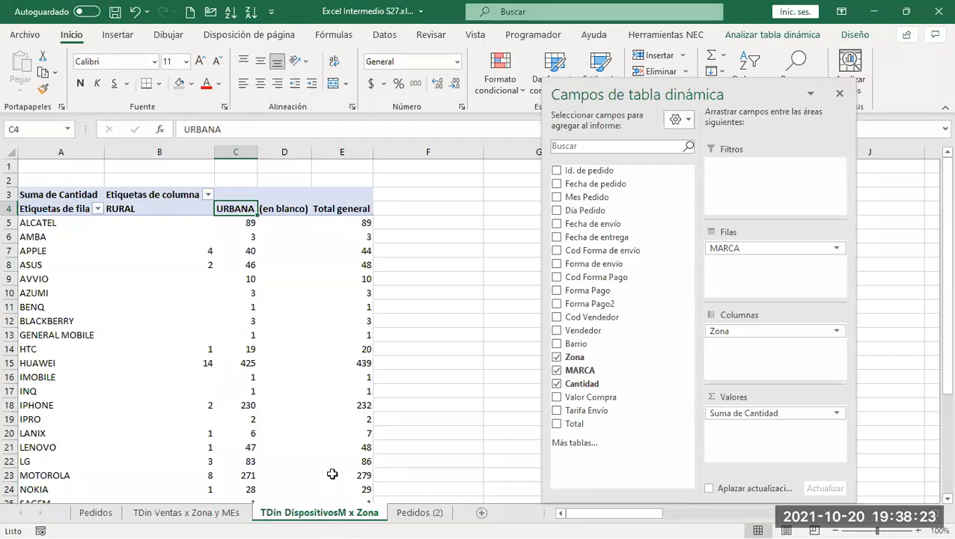
Permanently delete the duplicate worksheet Pedidos (2) and save the workbook
click(208, 515)
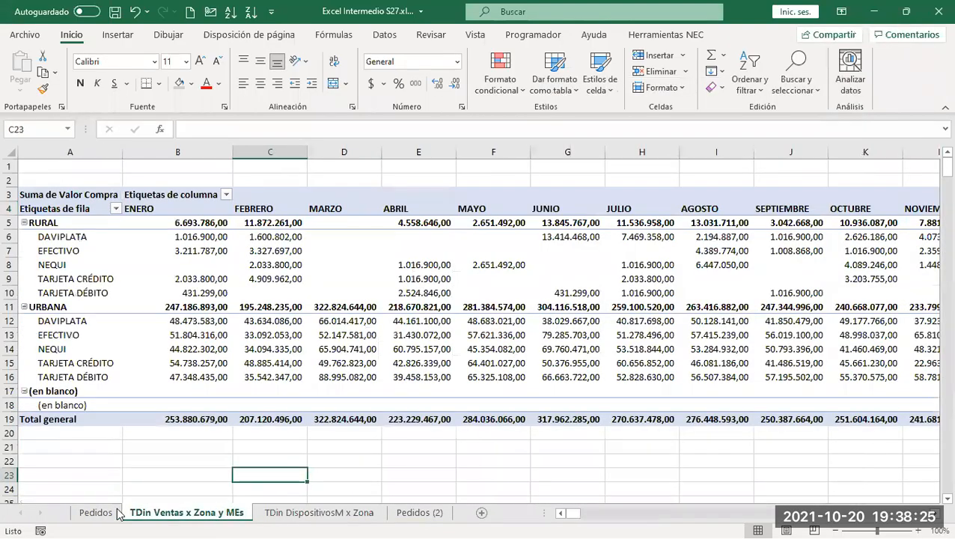
click(96, 513)
click(326, 518)
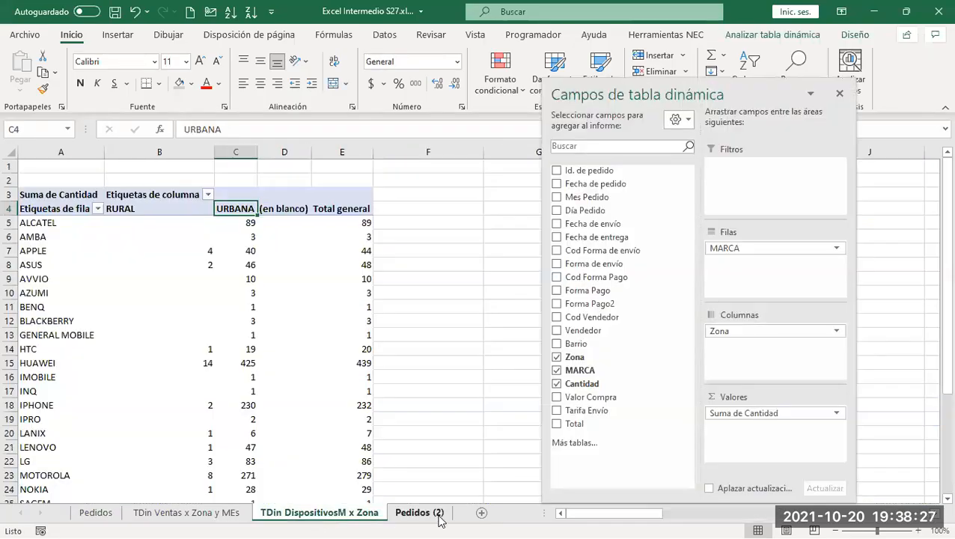
click(414, 517)
click(319, 517)
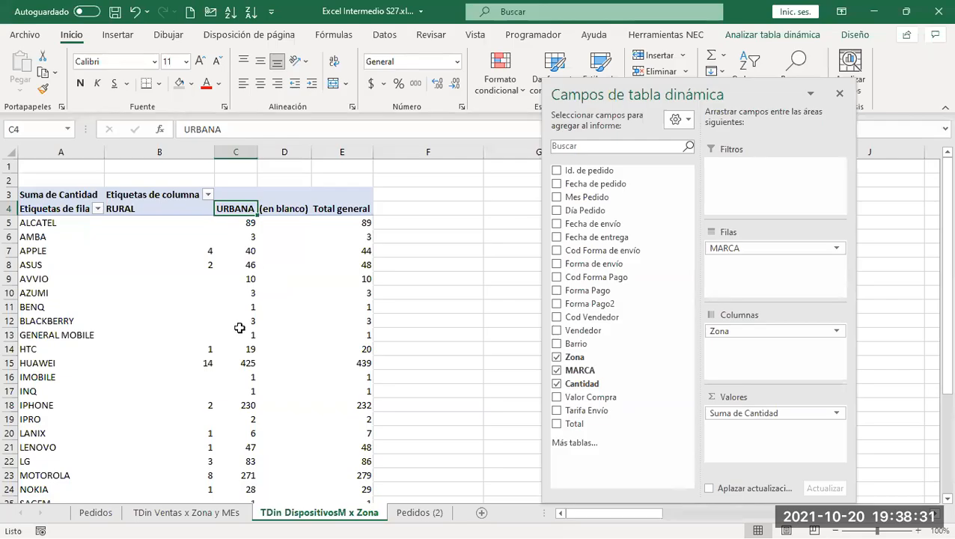
right_click(428, 516)
click(476, 341)
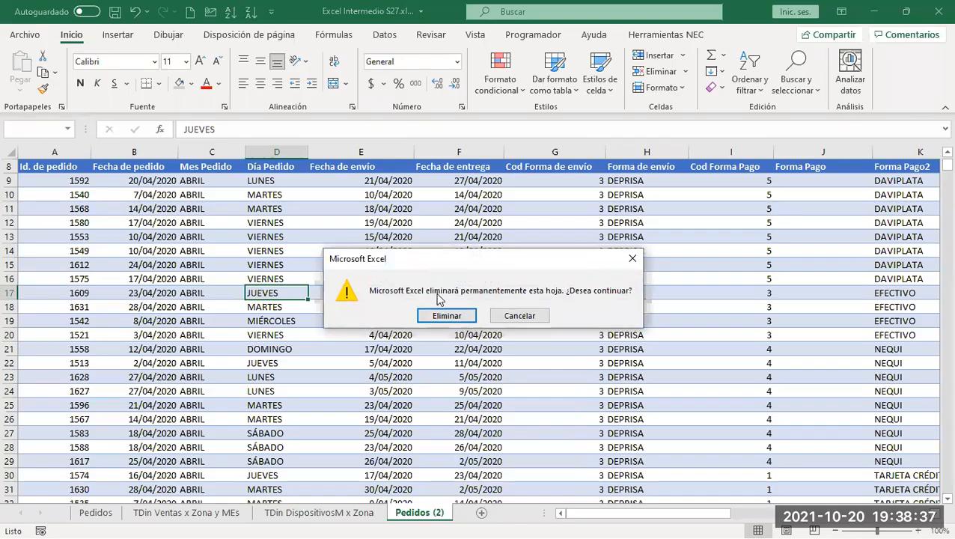
drag(438, 264, 445, 269)
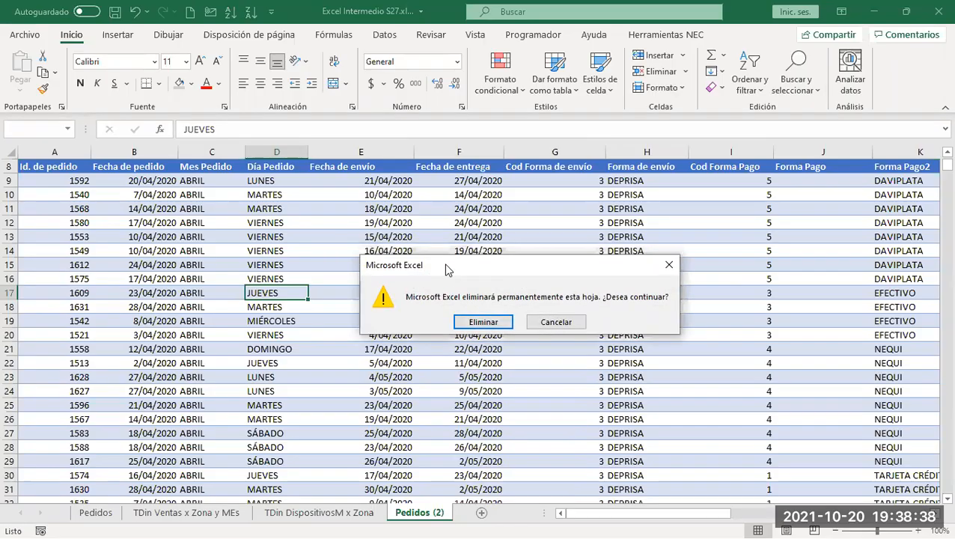
click(483, 323)
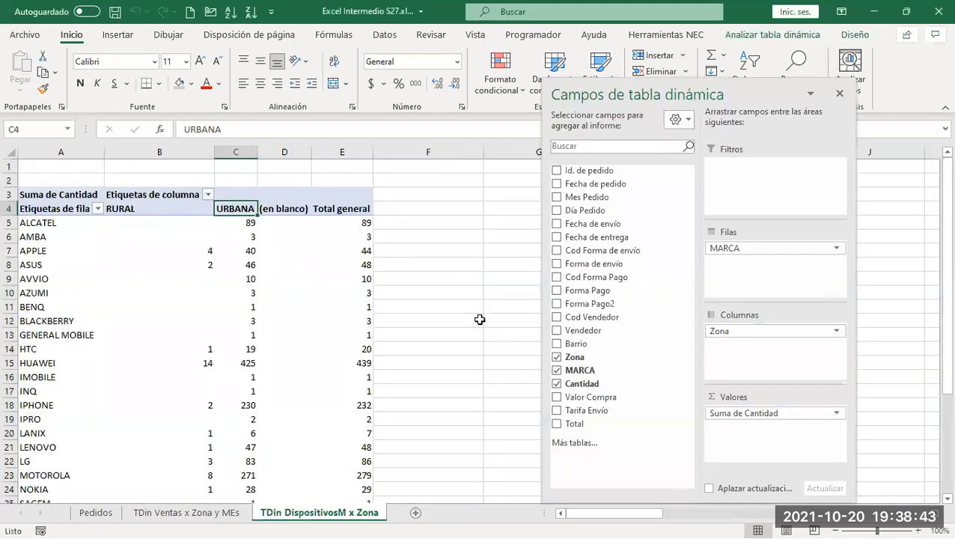
click(114, 11)
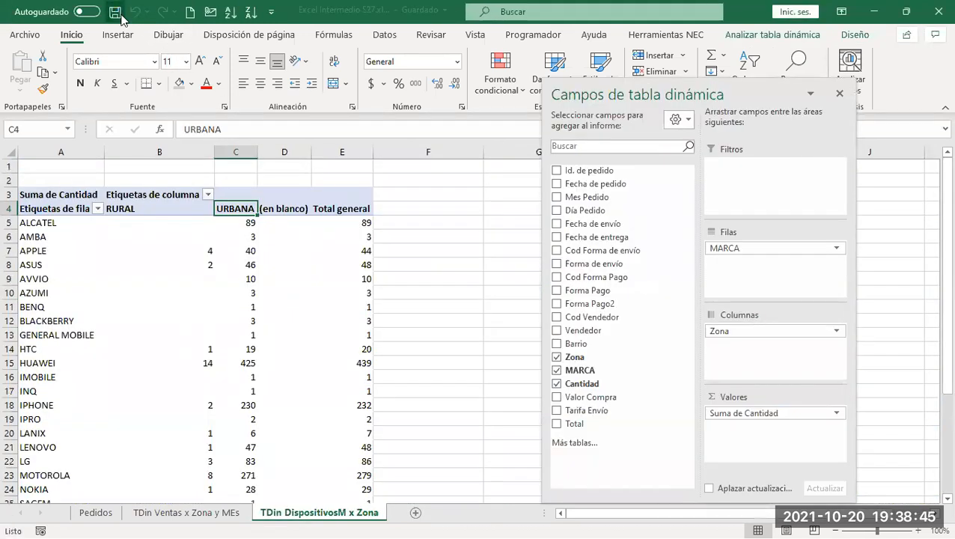
Try to refresh the brand and zone pivot table on the TDin DispositivosM x Zona sheet
click(240, 266)
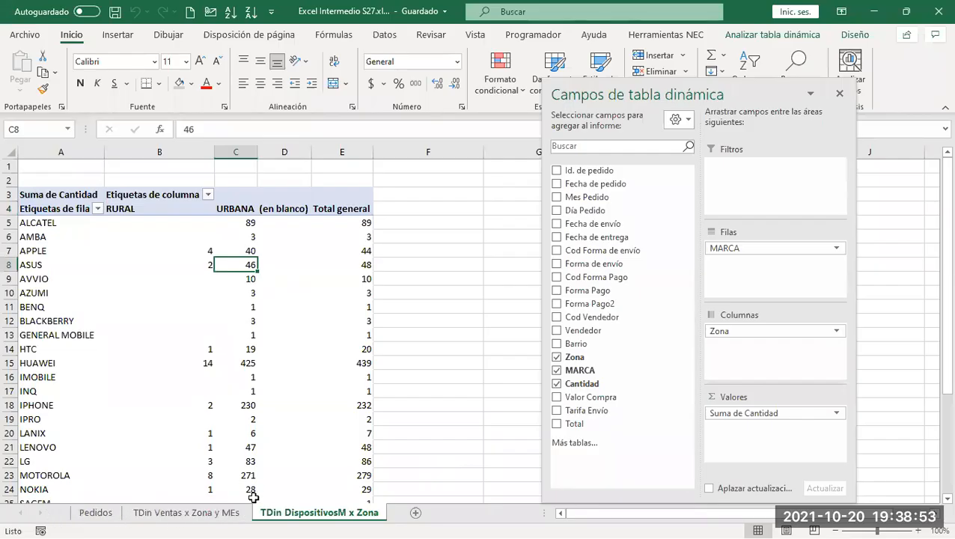
drag(663, 92, 741, 119)
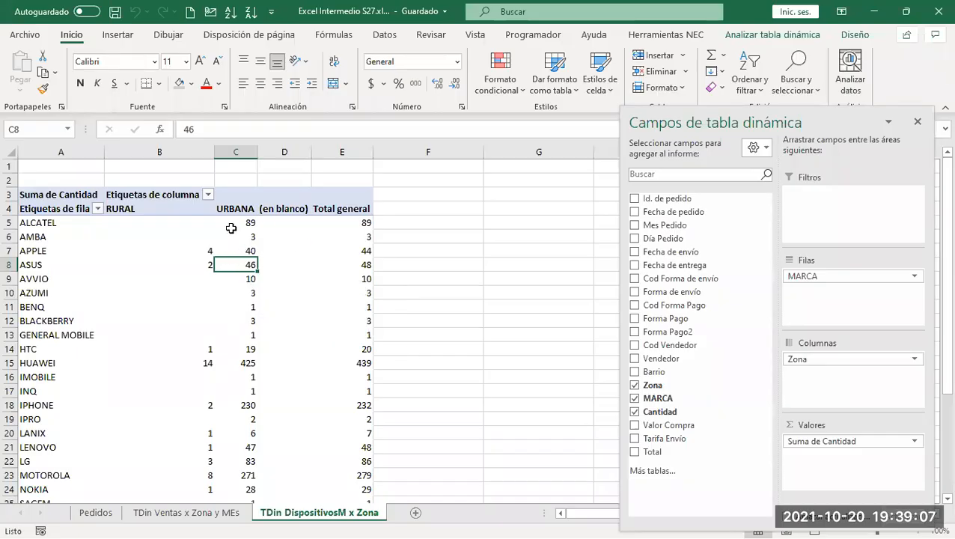
right_click(250, 254)
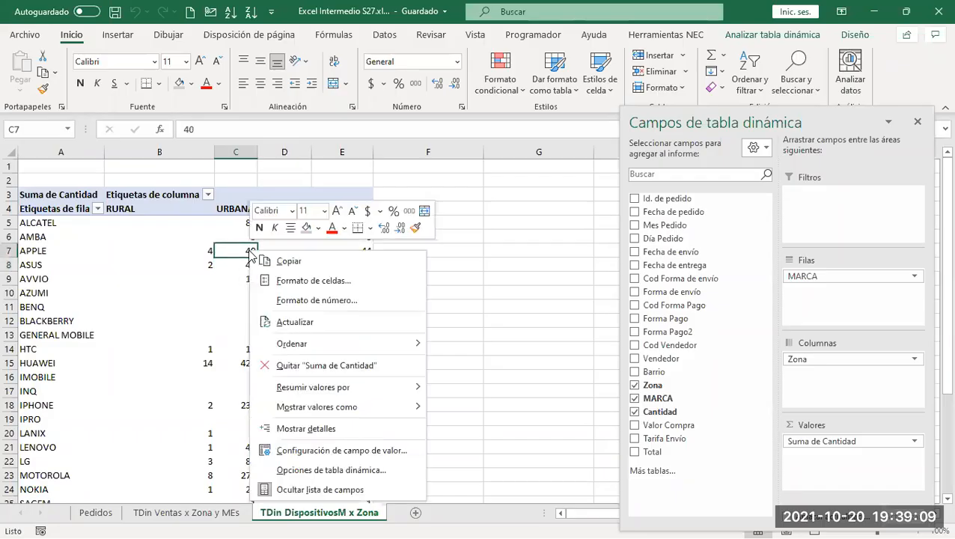
click(294, 322)
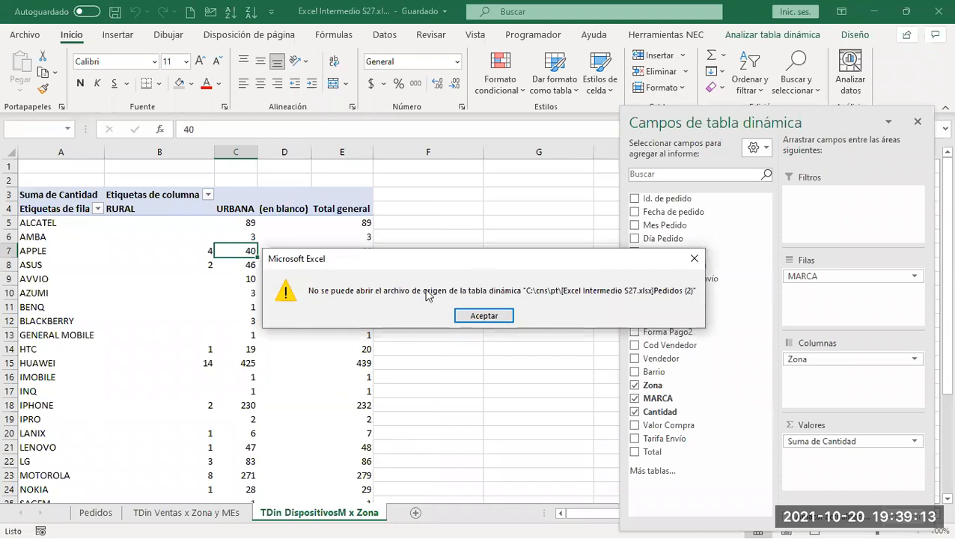
click(486, 315)
Try to refresh the sales pivot table on the TDin Ventas x Zona y MEs sheet
click(209, 510)
right_click(271, 260)
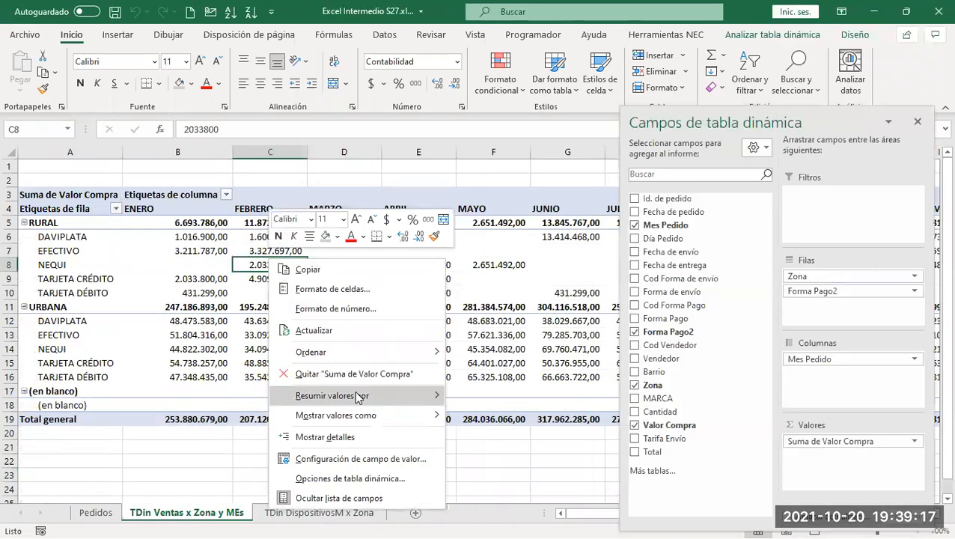
click(309, 330)
click(473, 315)
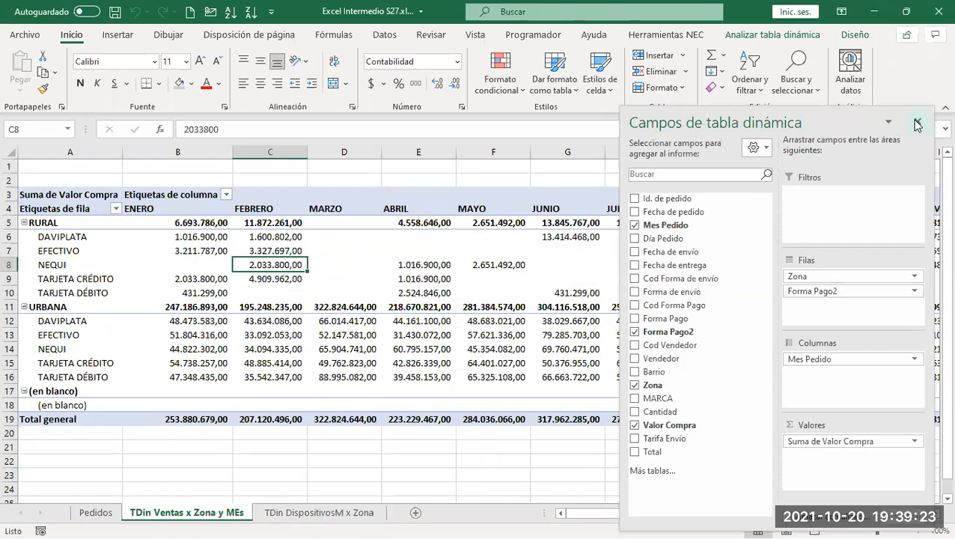
drag(785, 119, 794, 117)
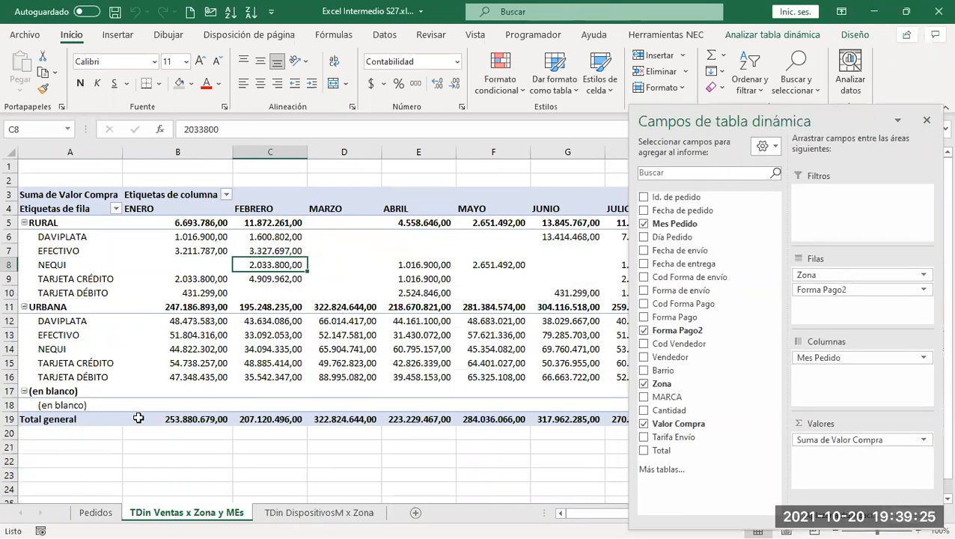
Check the order table's name on the Pedidos sheet, and create a pivot table from tablaPedidos on a new worksheet
click(96, 513)
click(203, 196)
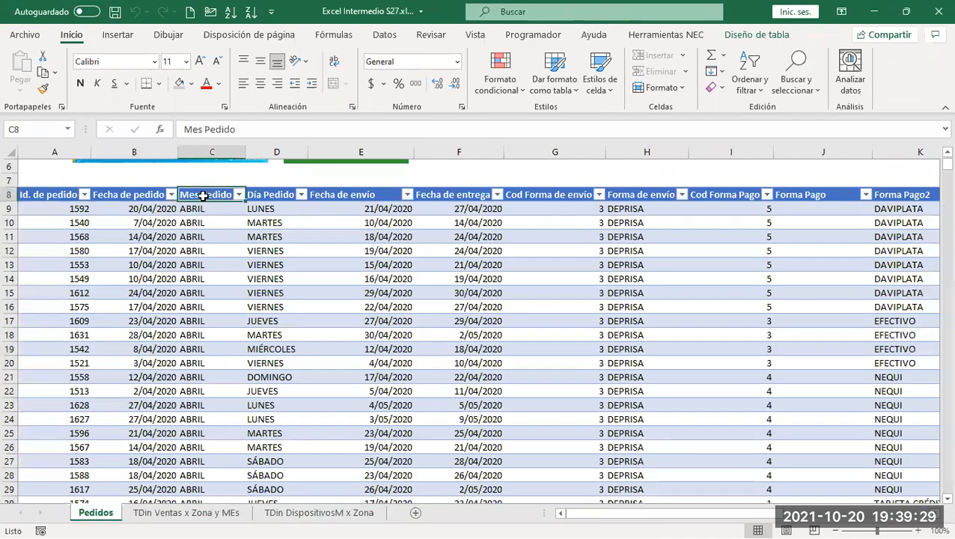
click(759, 35)
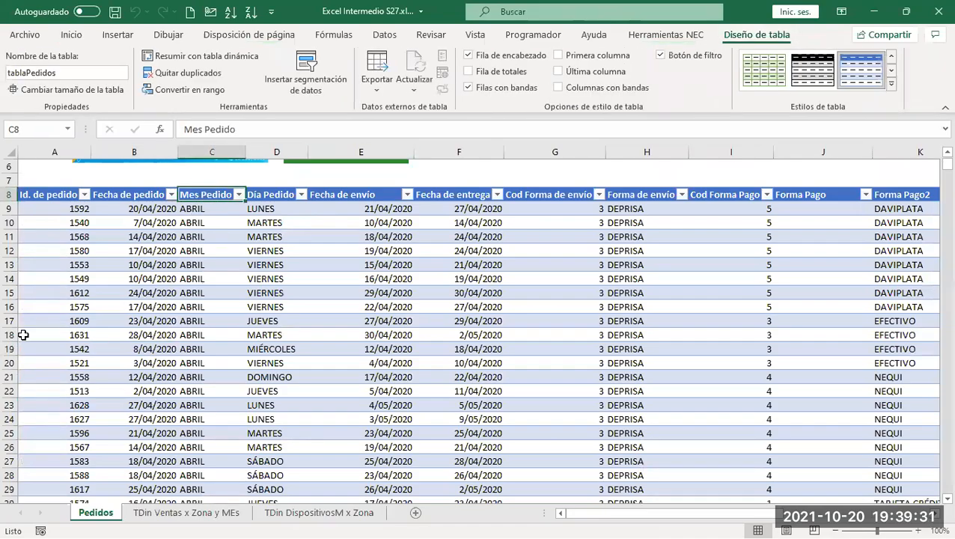
click(131, 206)
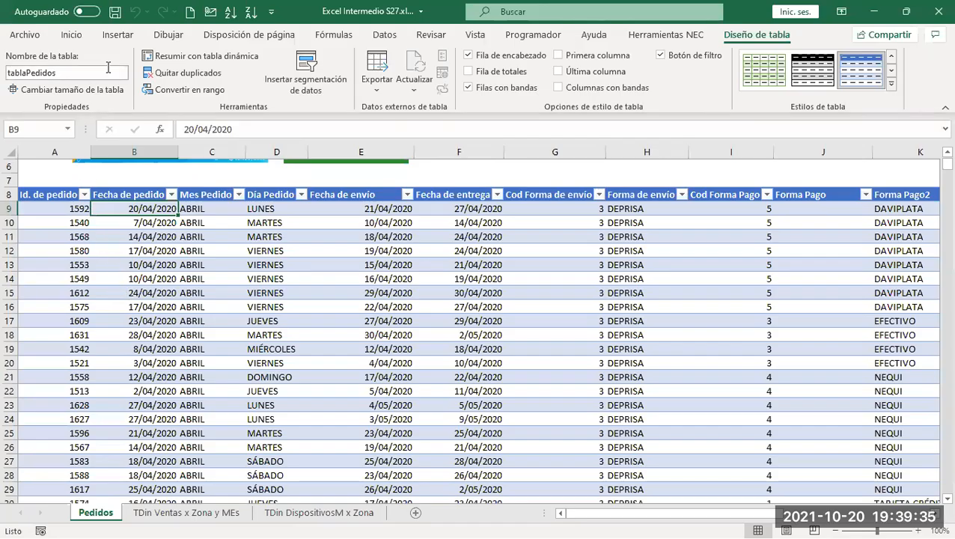
click(71, 34)
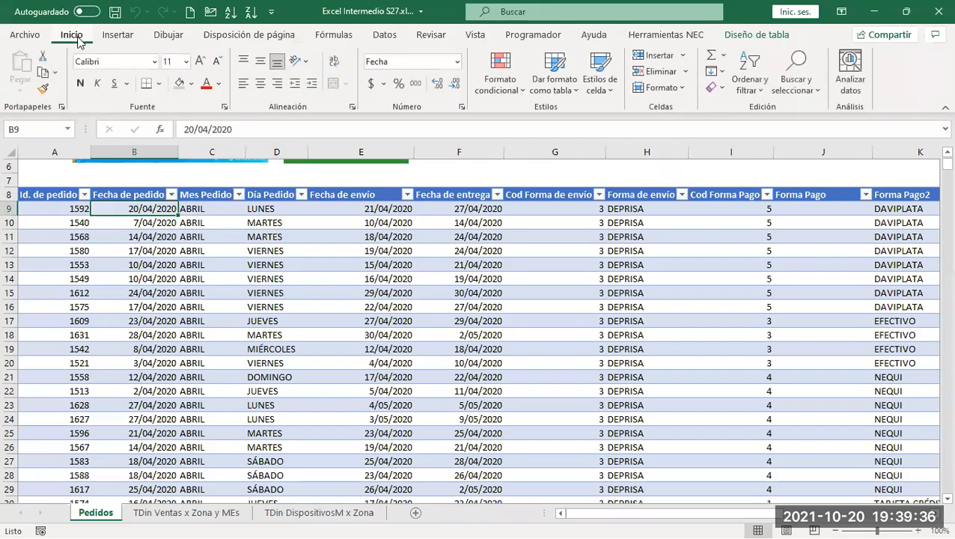
click(117, 35)
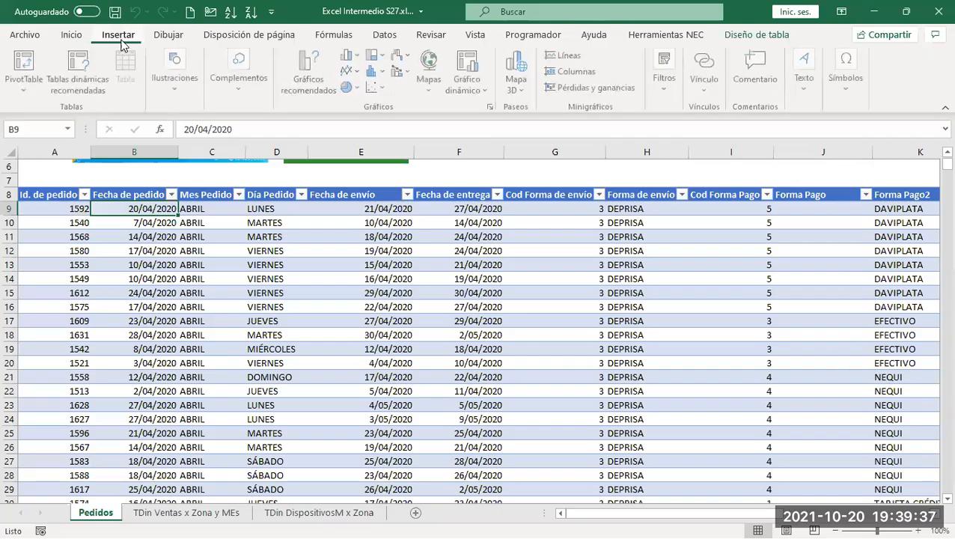
click(28, 66)
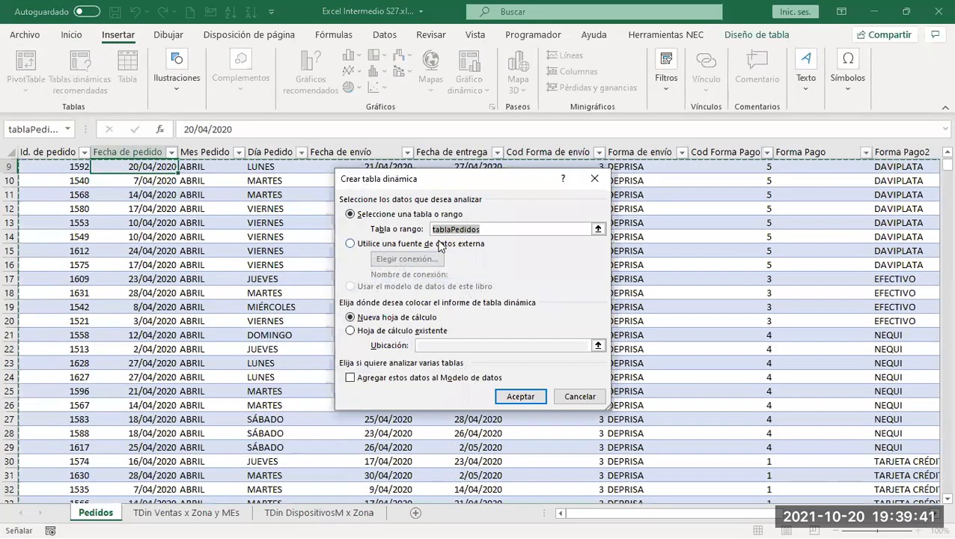
click(516, 395)
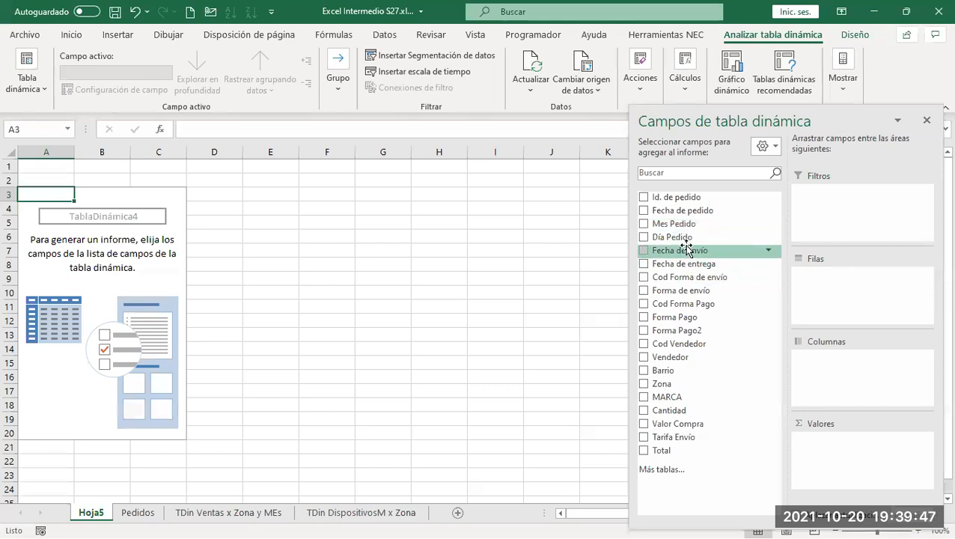
Add Forma de envío to the pivot table's rows, with Forma Pago2 nested beneath it
drag(694, 225, 687, 243)
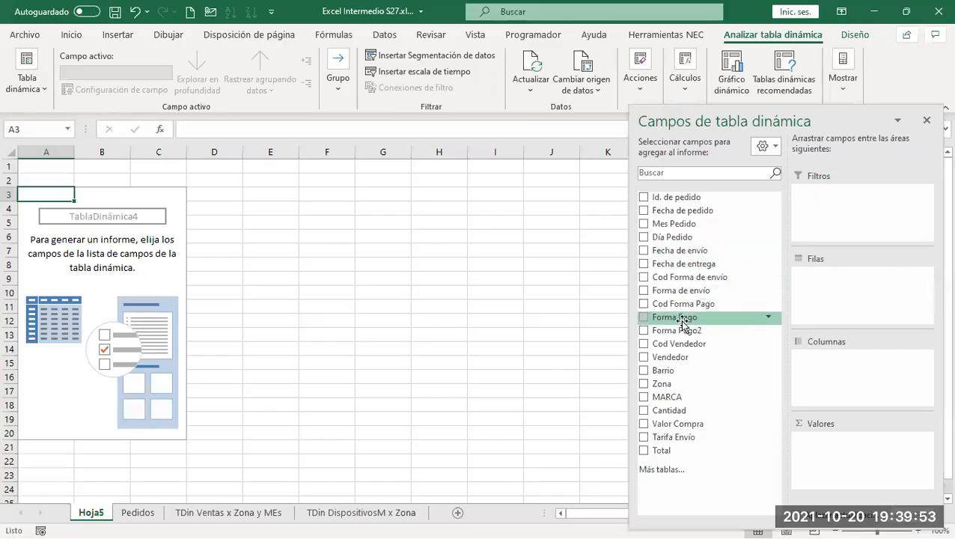
drag(678, 315, 817, 304)
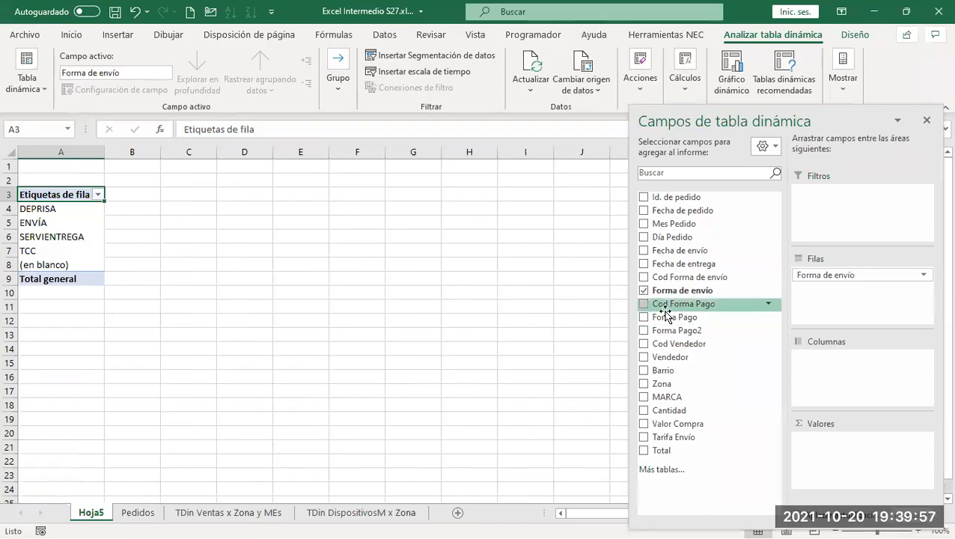
drag(677, 313, 614, 304)
drag(667, 330, 829, 321)
scroll(110, 267, down, 2)
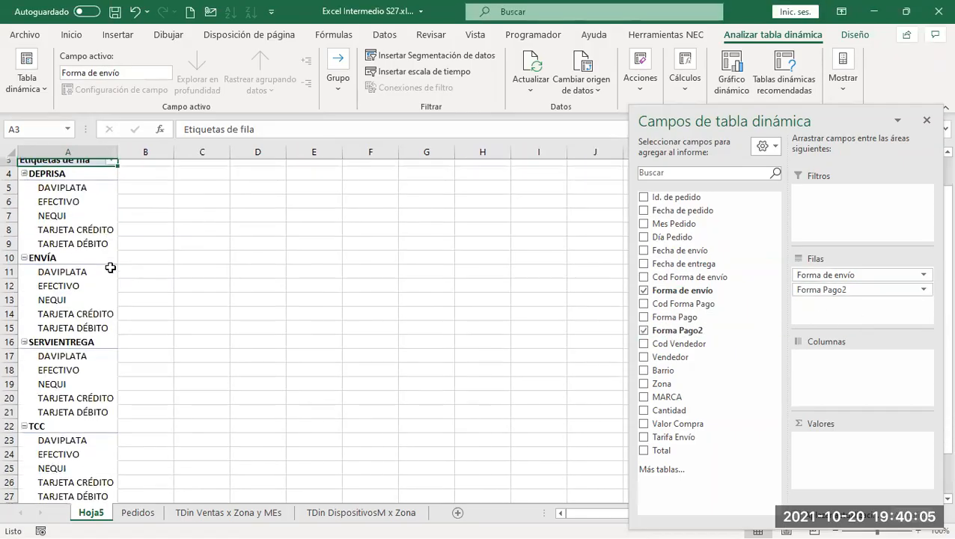
scroll(110, 267, up, 2)
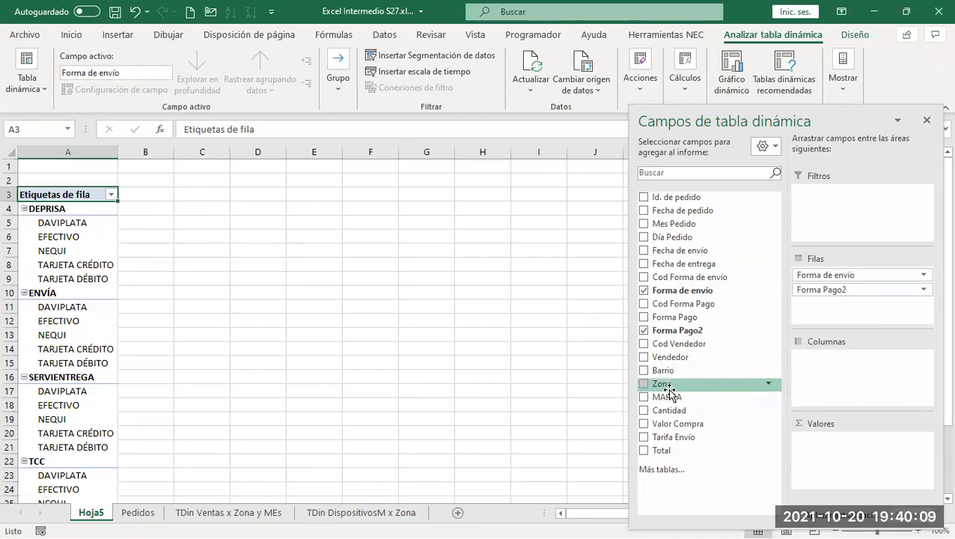
Place Zona in the pivot table's columns and sum Cantidad in its values
drag(668, 389, 866, 373)
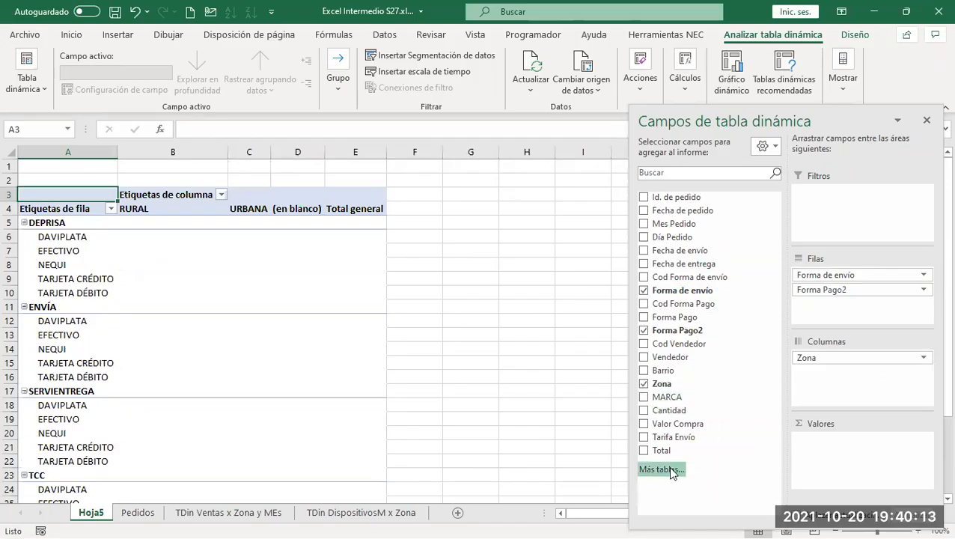
drag(672, 412, 843, 451)
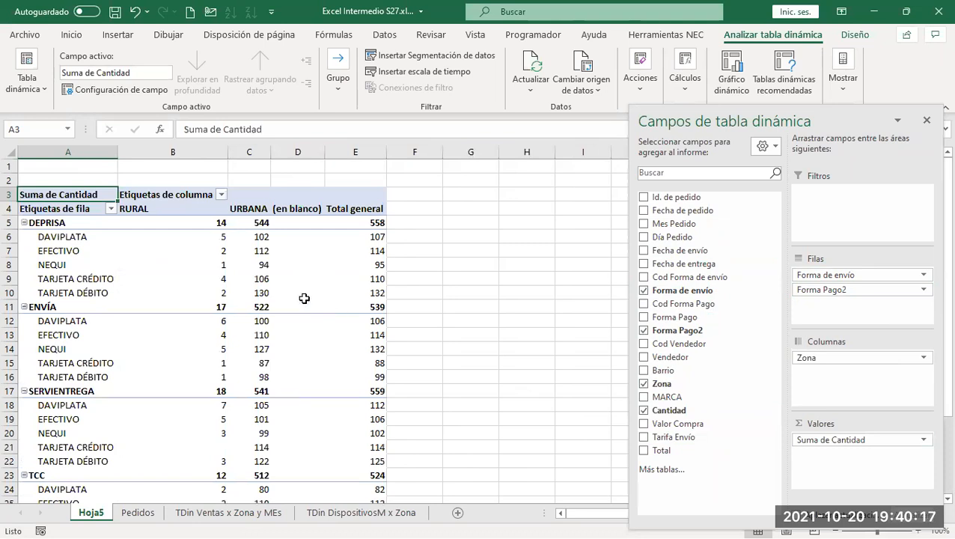
mouse_move(201, 272)
Switch to the presentation, show the 2. Diseño slide, and return to the Excel workbook
key(alt+Tab)
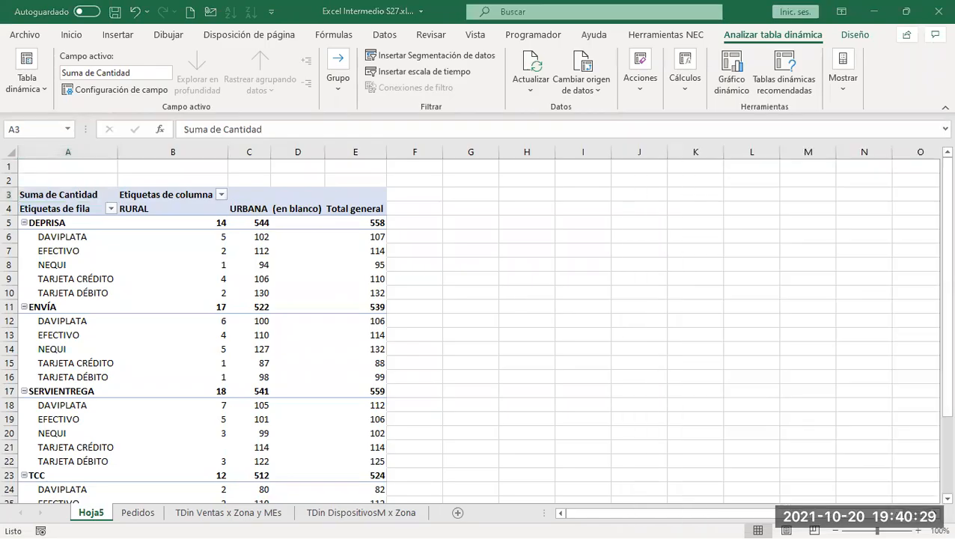
key(alt+Tab)
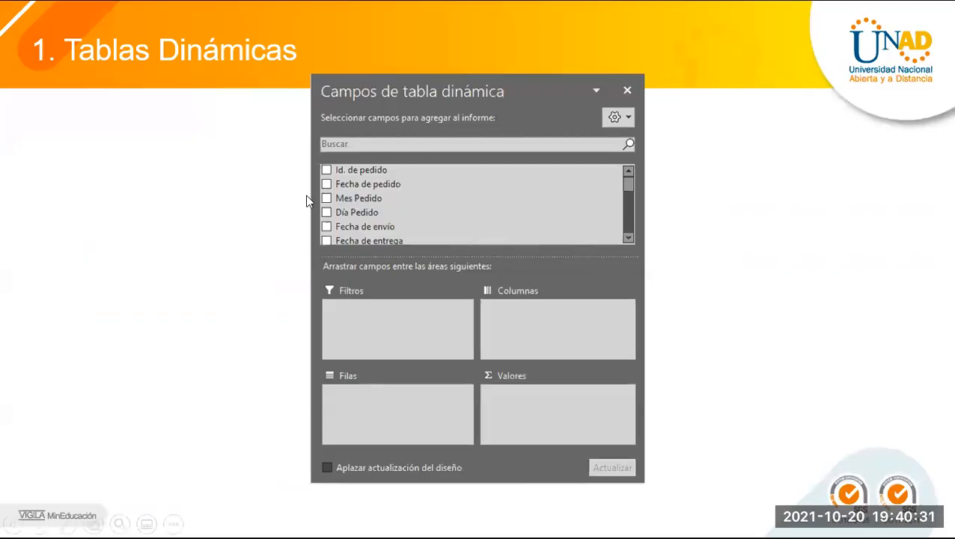
click(690, 208)
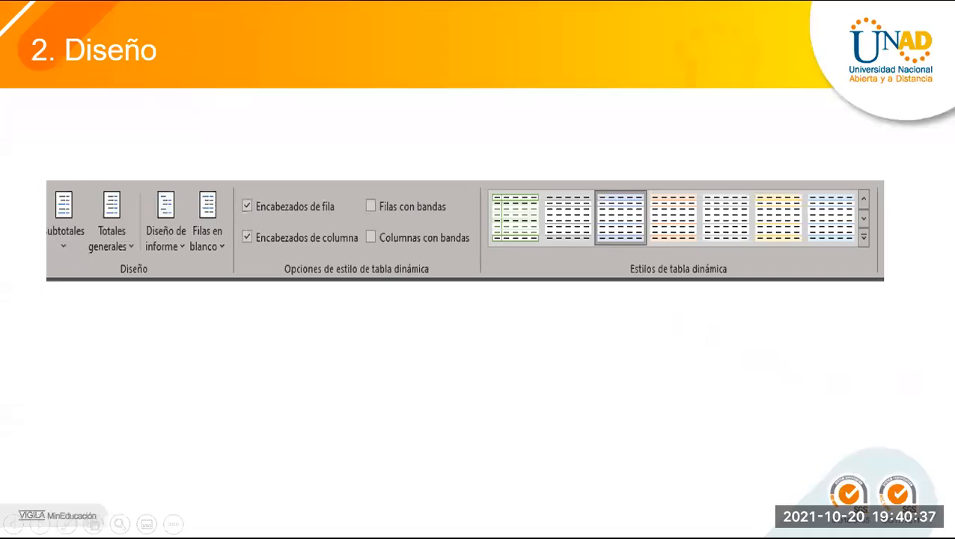
key(alt+Tab)
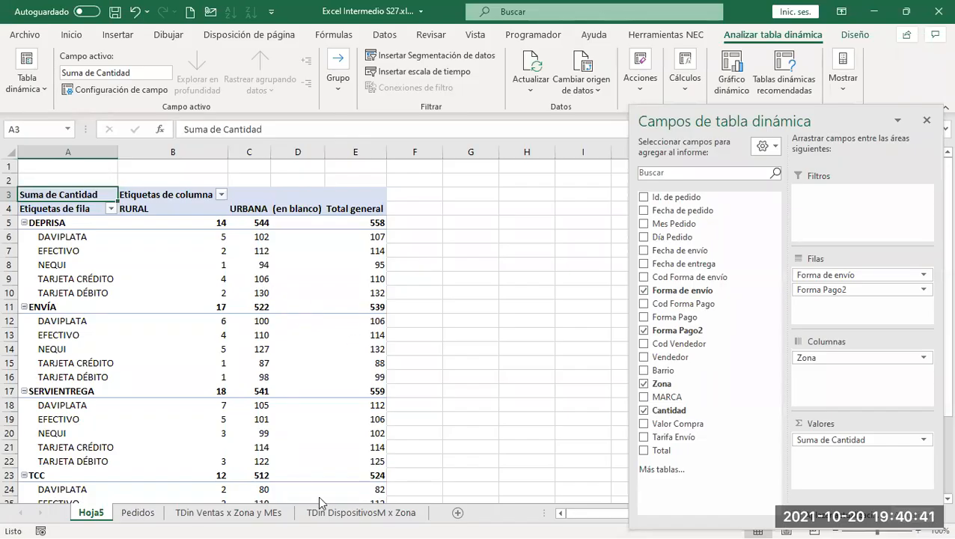
Go to the TDin DispositivosM x Zona sheet and close its pivot table field list
click(372, 516)
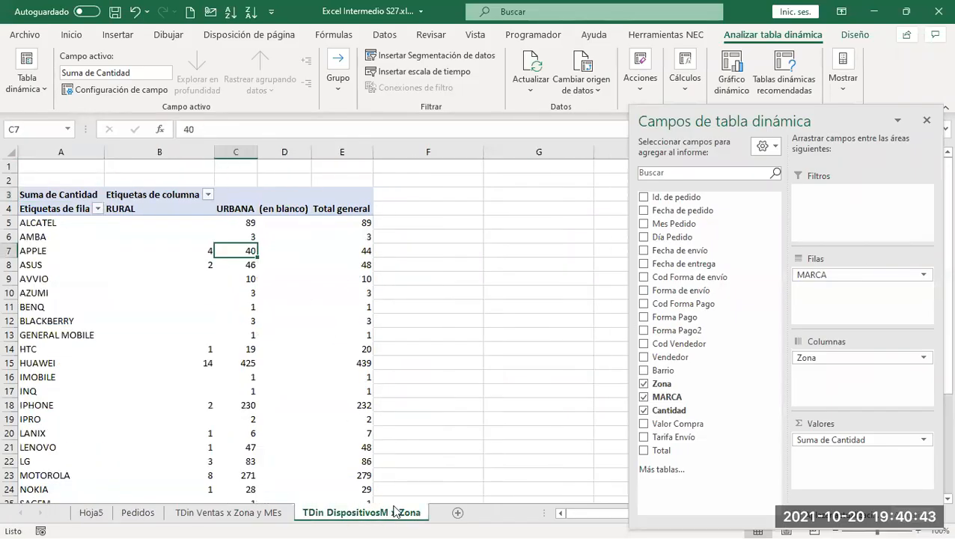
click(324, 210)
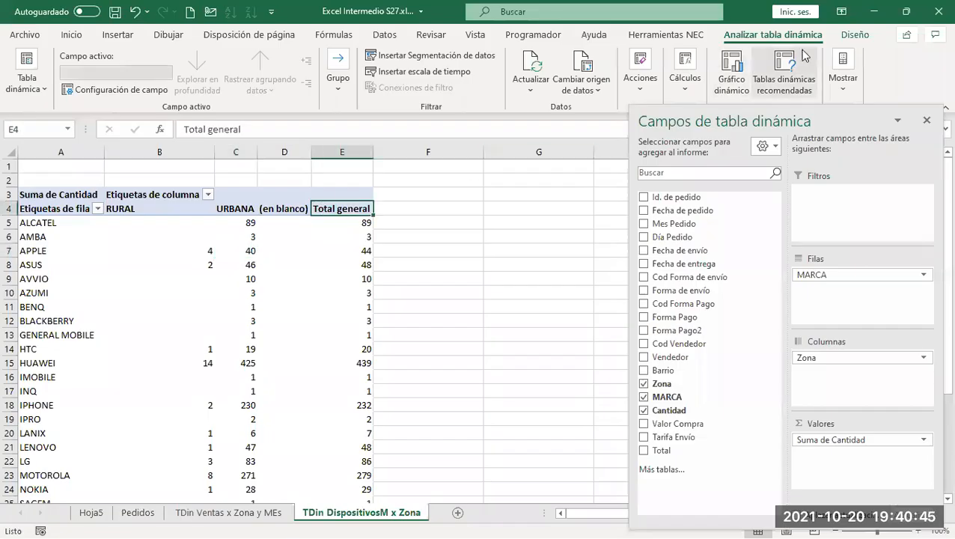
click(927, 120)
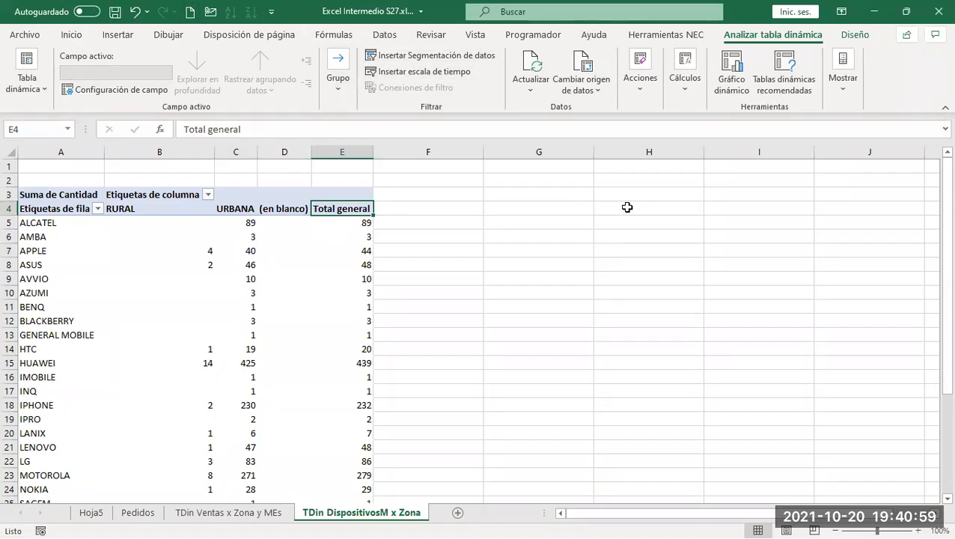
Compare the commands offered when a cell outside the pivot table is selected with those offered for a cell inside it
click(518, 206)
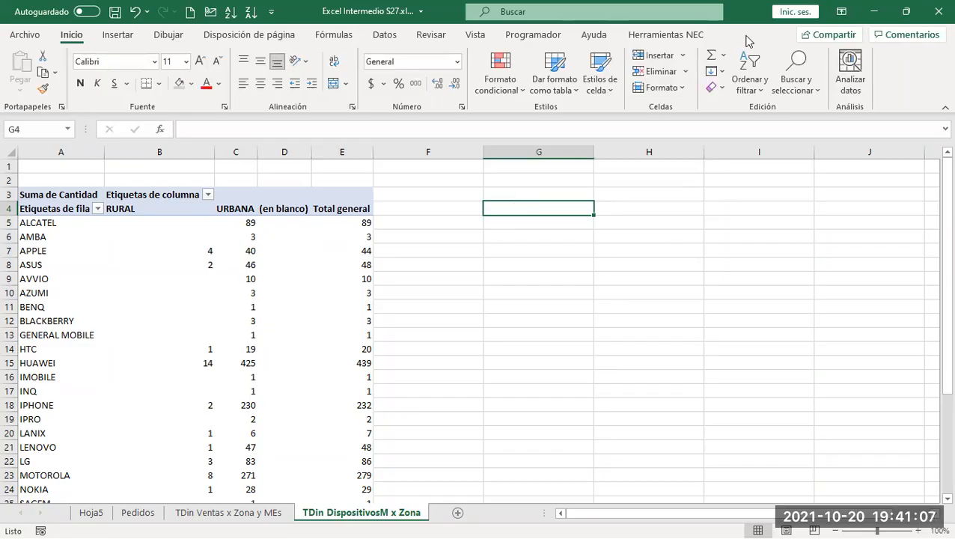
click(363, 222)
click(741, 35)
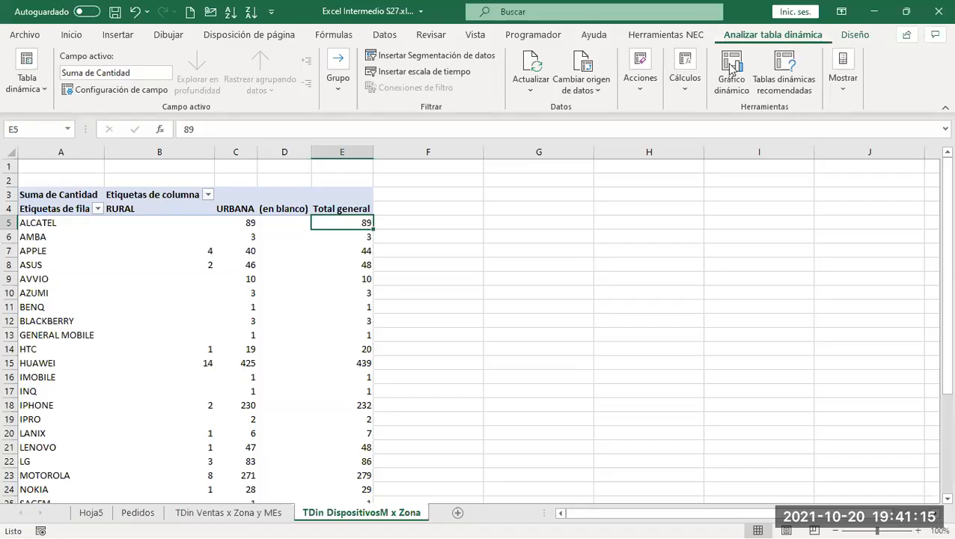
click(444, 218)
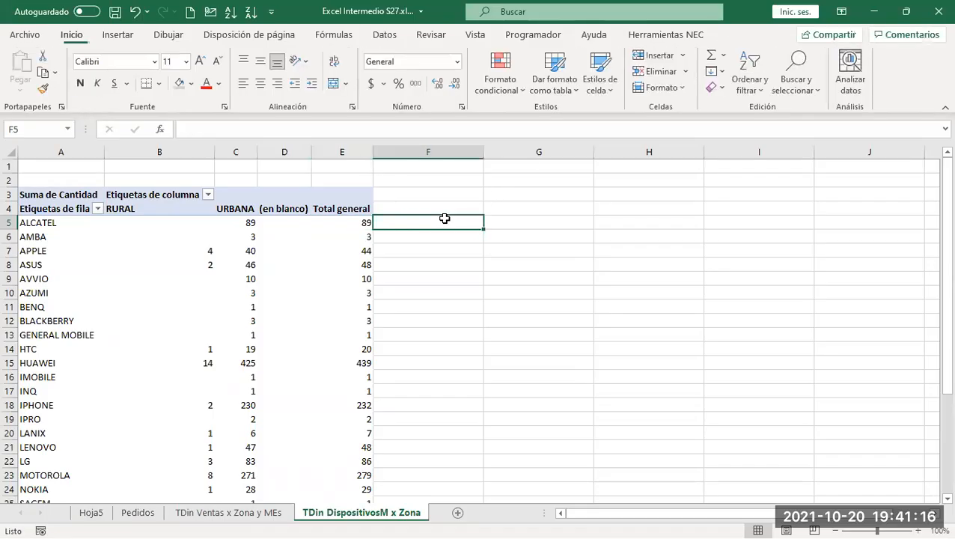
click(340, 223)
click(793, 34)
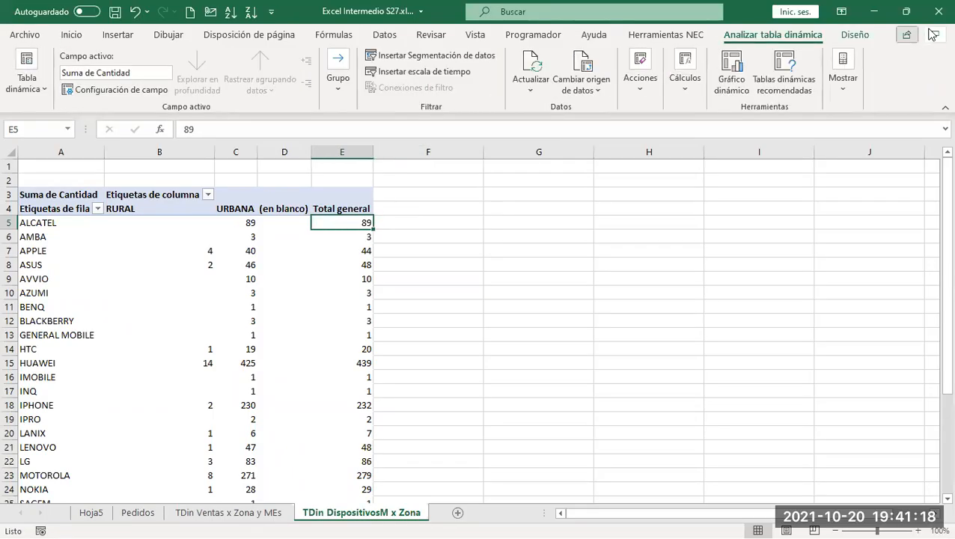
Try a medium style with black headers and light blue fill on the brand pivot table, followed by a grey outlined light style
click(842, 37)
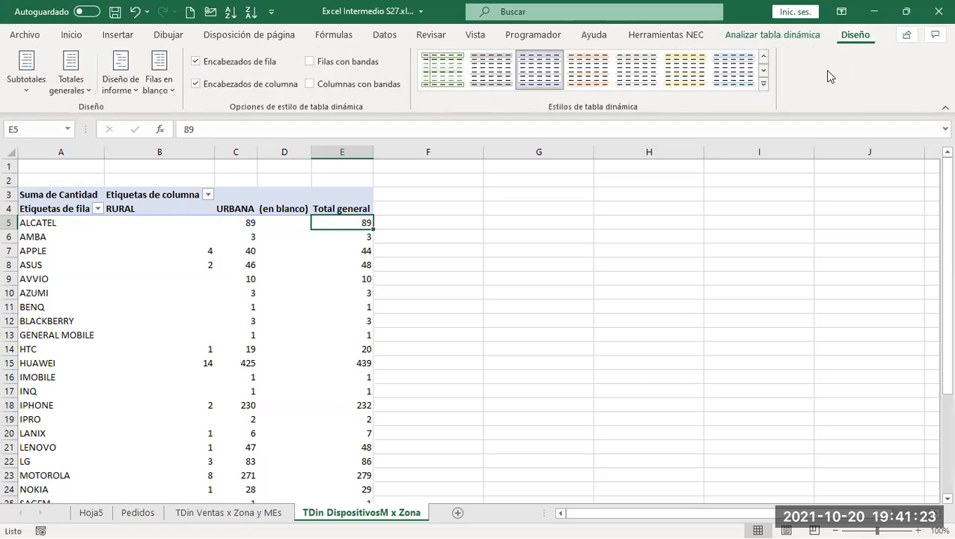
click(763, 88)
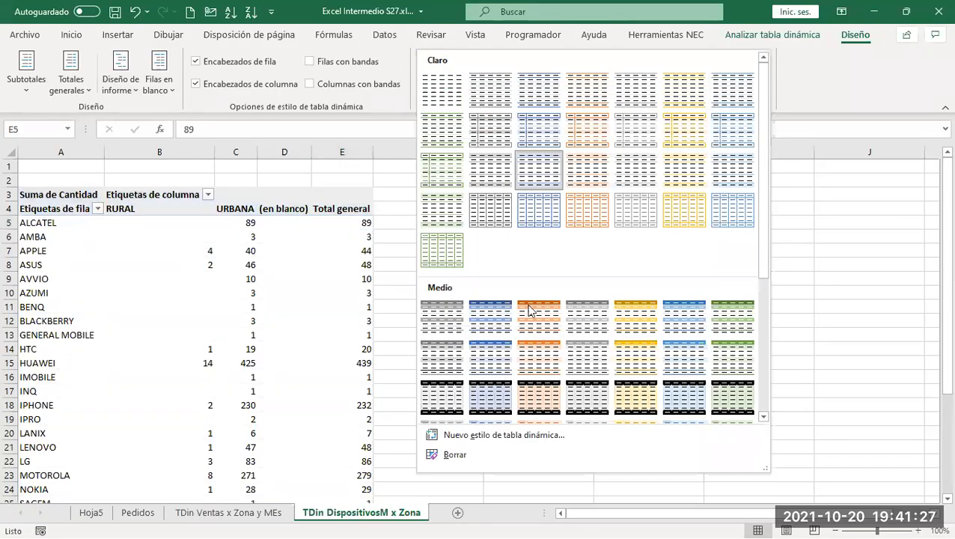
click(496, 395)
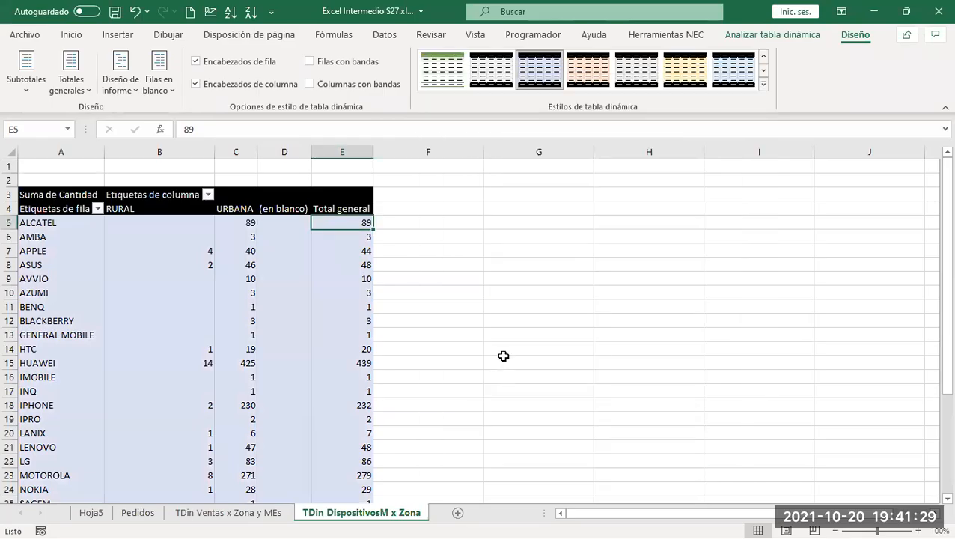
click(763, 88)
click(633, 131)
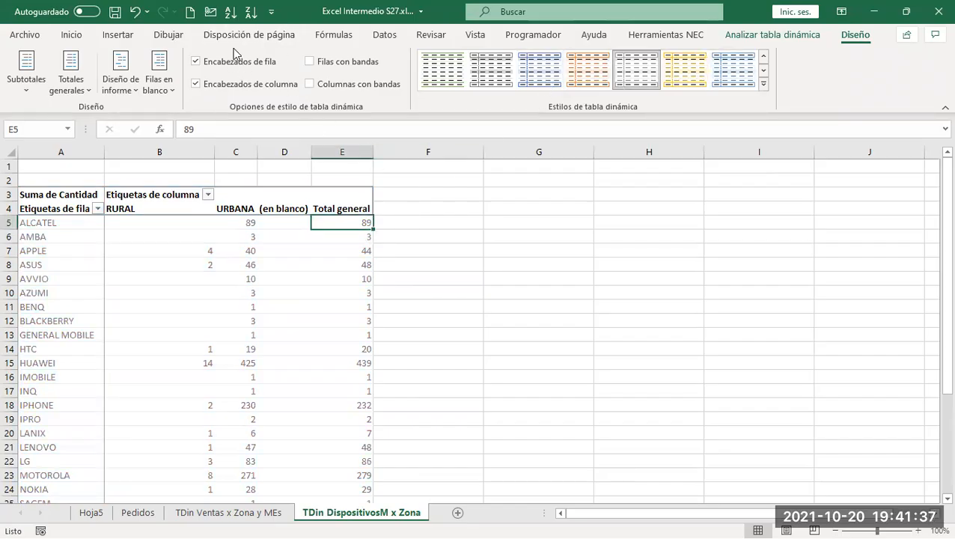
Apply a light blue outlined style to the brand pivot table and turn on banded rows
click(322, 65)
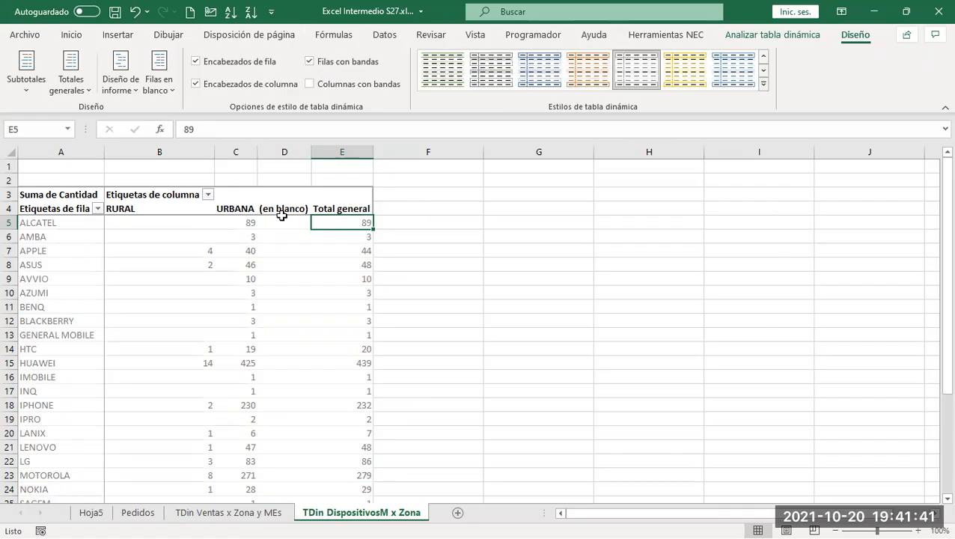
click(321, 67)
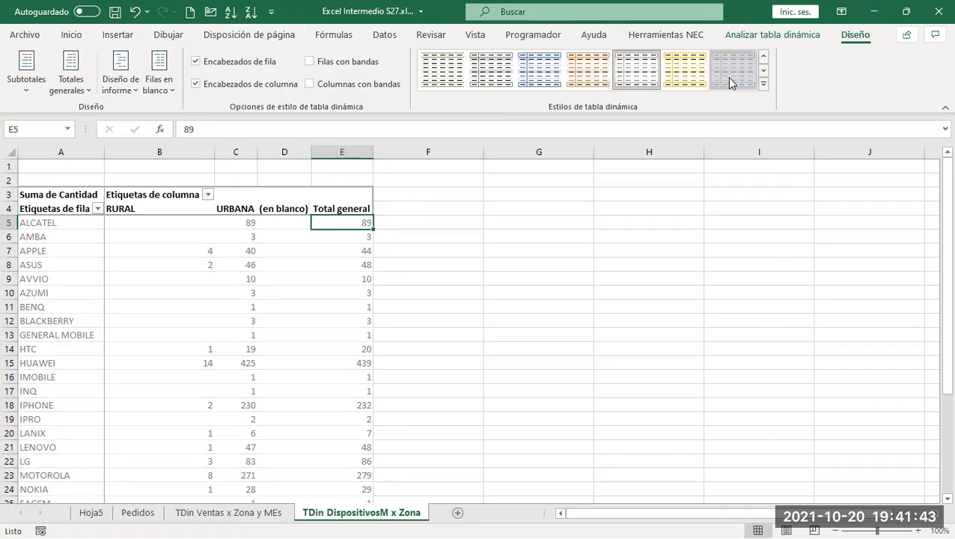
click(730, 81)
click(322, 63)
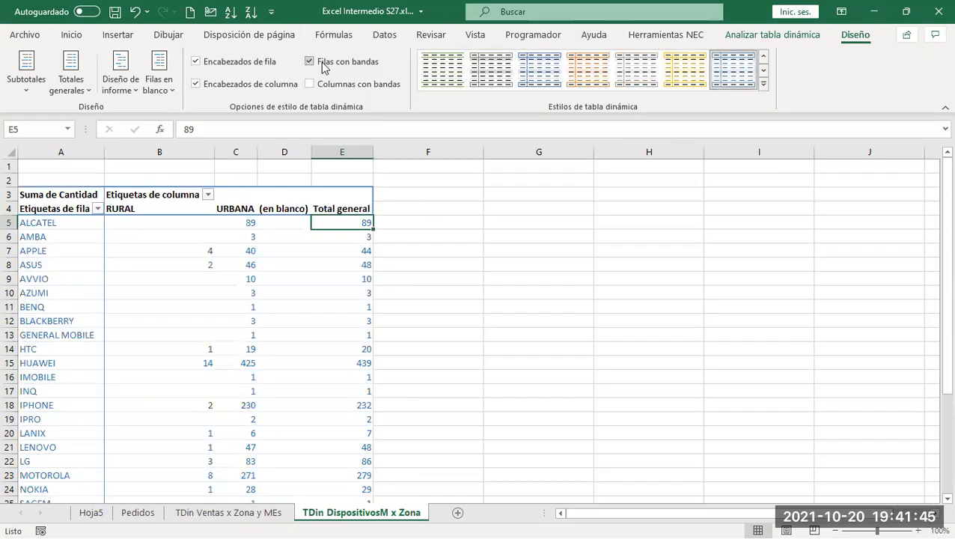
click(323, 64)
click(323, 63)
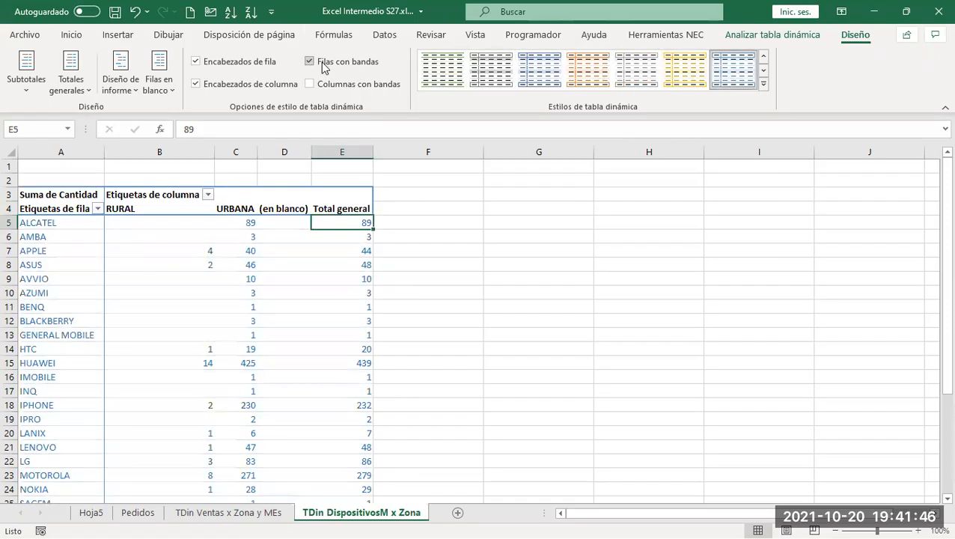
Apply the medium style with a solid blue header to the pivot table, and toggle banded rows to compare, leaving them on
click(763, 83)
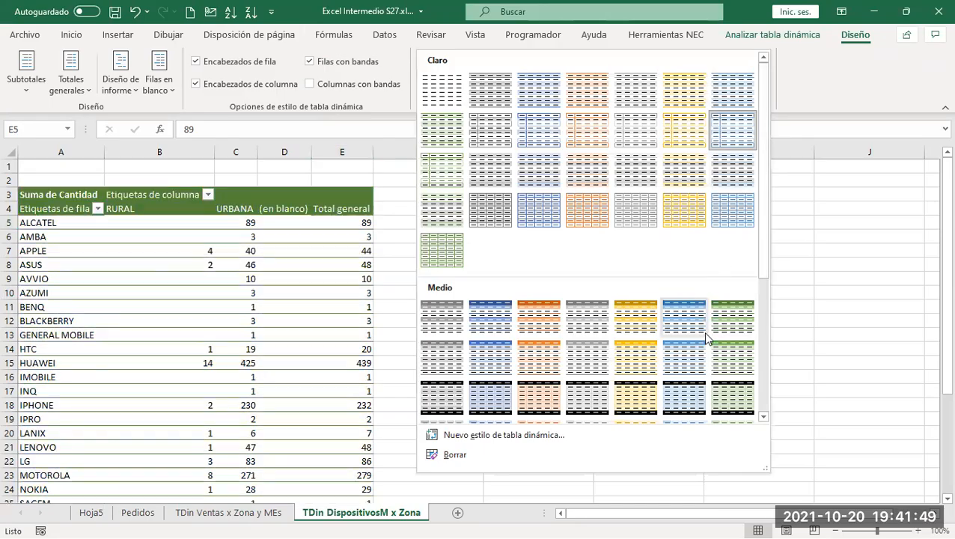
click(685, 320)
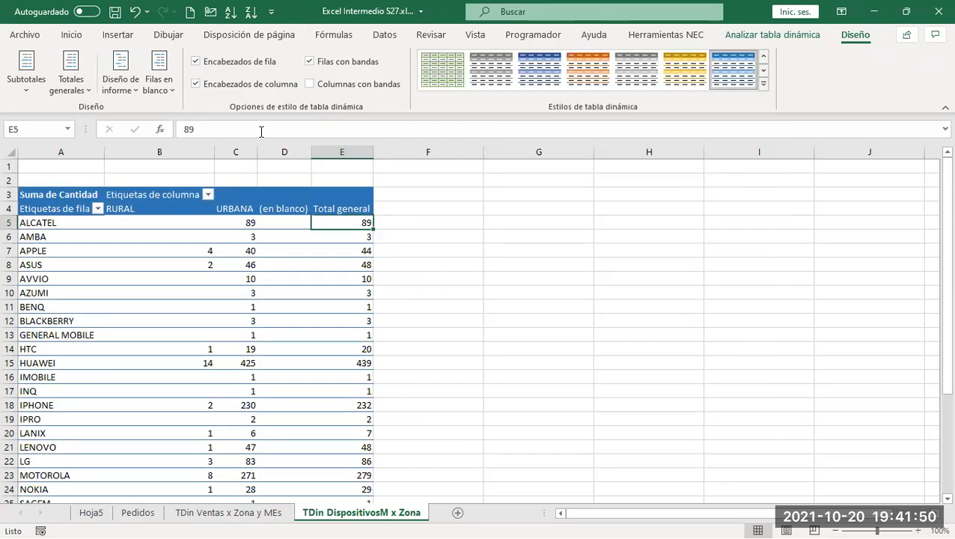
click(319, 65)
click(319, 65)
click(320, 65)
click(319, 64)
click(319, 64)
click(320, 64)
Toggle banded columns on the brand pivot table to compare the look, leaving them on
click(321, 87)
click(321, 87)
click(319, 87)
click(320, 87)
click(320, 86)
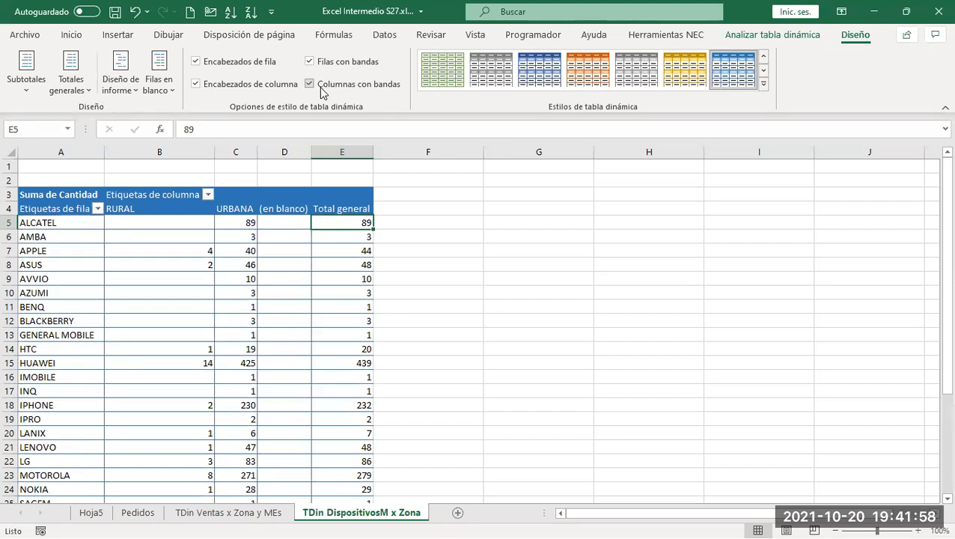
Toggle the column headers and row headers of the brand pivot table off and on to compare the look
click(262, 87)
click(262, 86)
click(262, 87)
click(262, 87)
click(263, 67)
click(262, 67)
click(262, 67)
click(262, 68)
click(262, 67)
scroll(303, 244, down, 7)
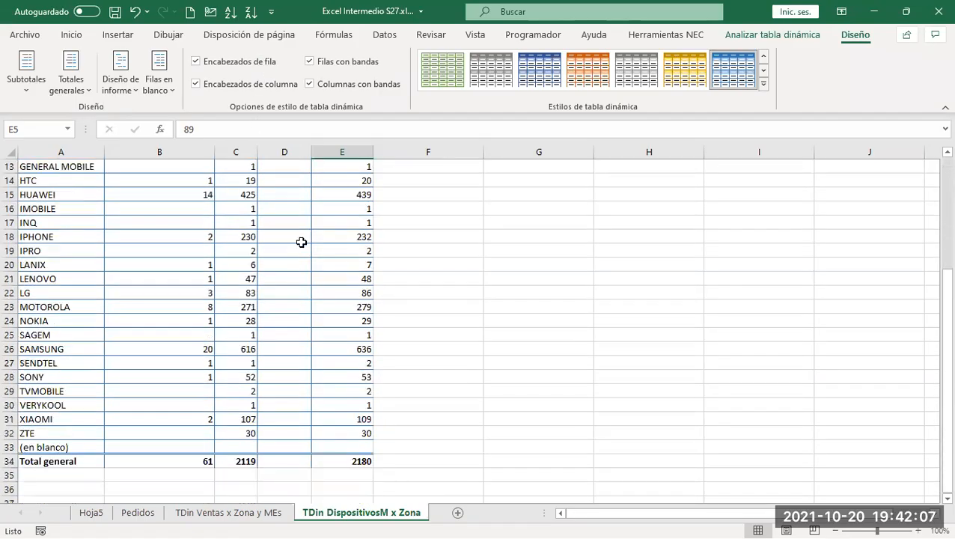
scroll(302, 244, up, 2)
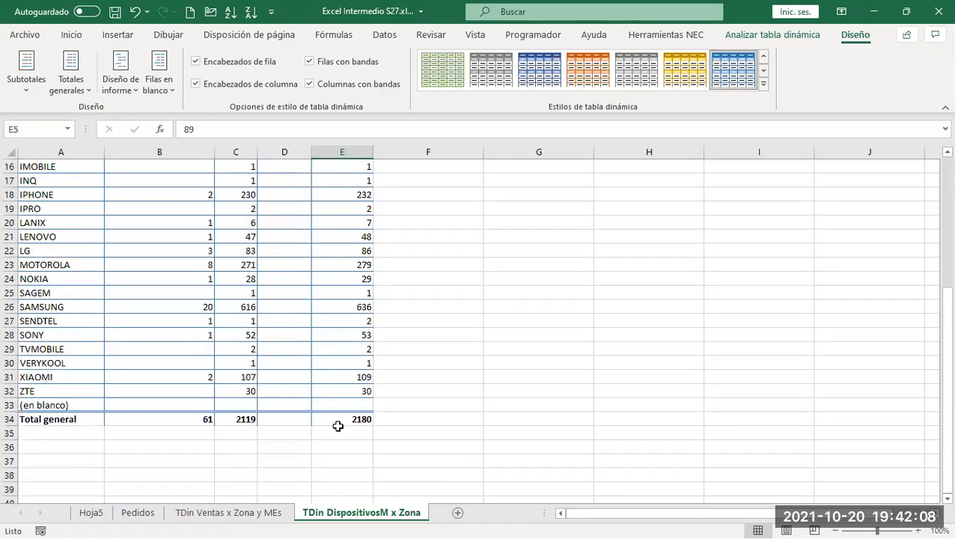
On the TDin Ventas x Zona y MEs sheet, apply the medium style with a solid blue header to the pivot table
click(274, 512)
click(494, 73)
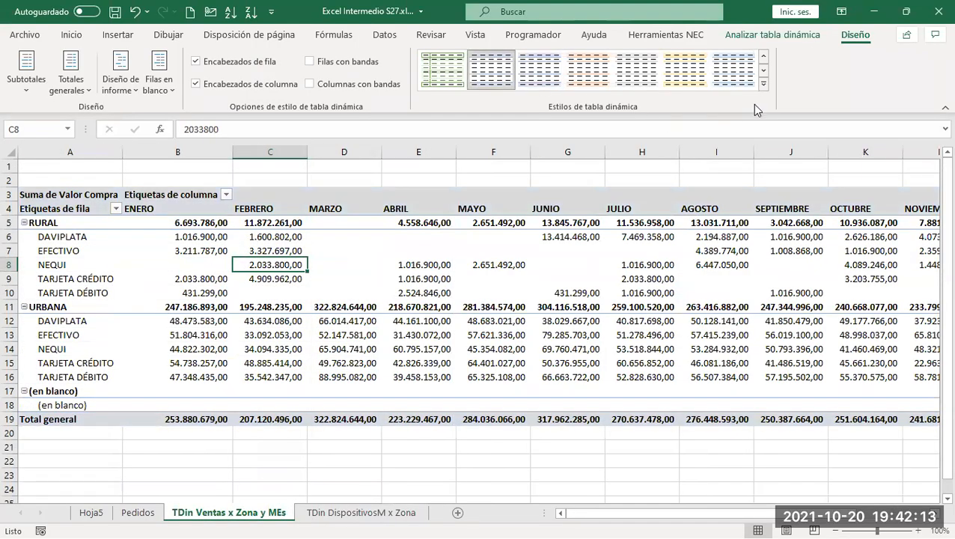
click(764, 87)
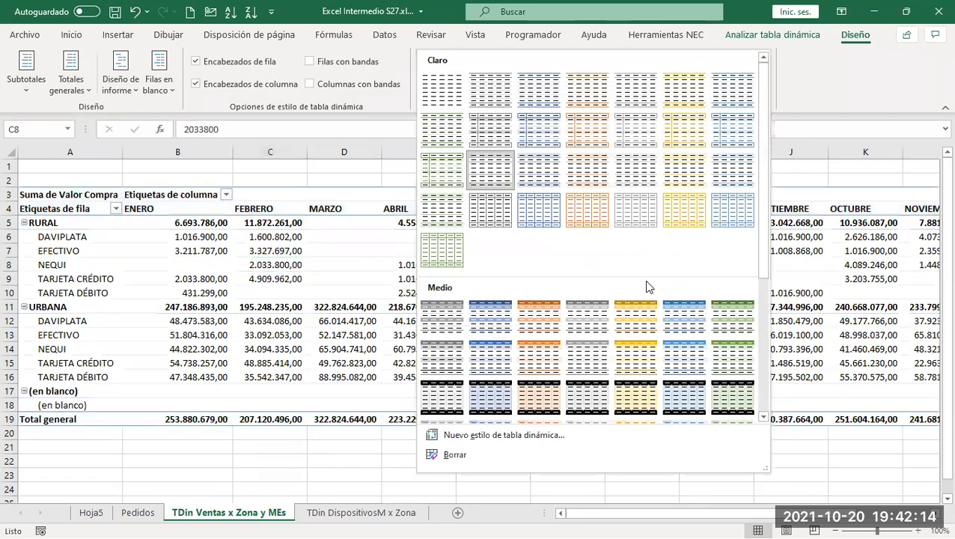
click(667, 315)
Toggle the column headers and row headers of the sales pivot table off and on to compare the look
click(254, 85)
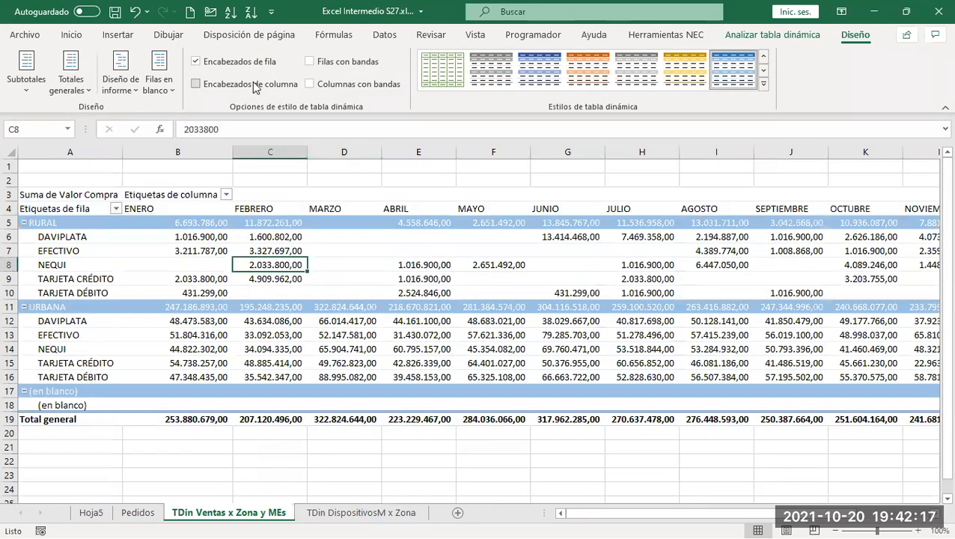
click(255, 85)
click(257, 63)
click(257, 63)
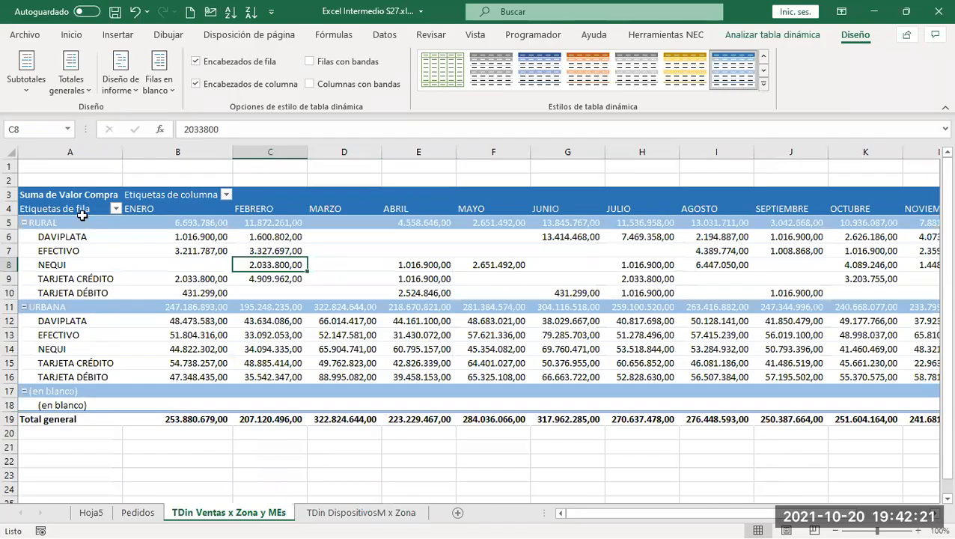
Open the Hoja5 sheet and look over the payment methods grouped under each shipping method in the quantities pivot table
mouse_move(215, 260)
click(92, 514)
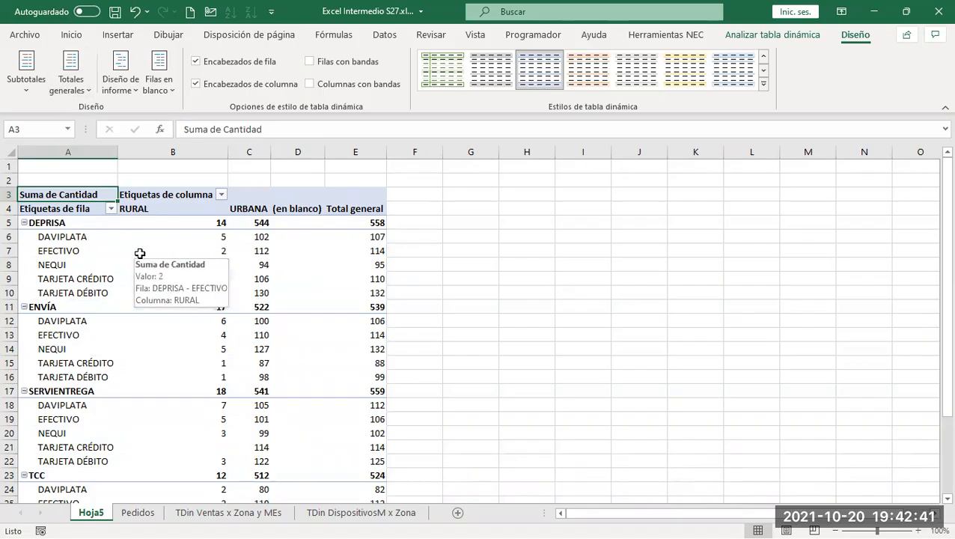
mouse_move(283, 386)
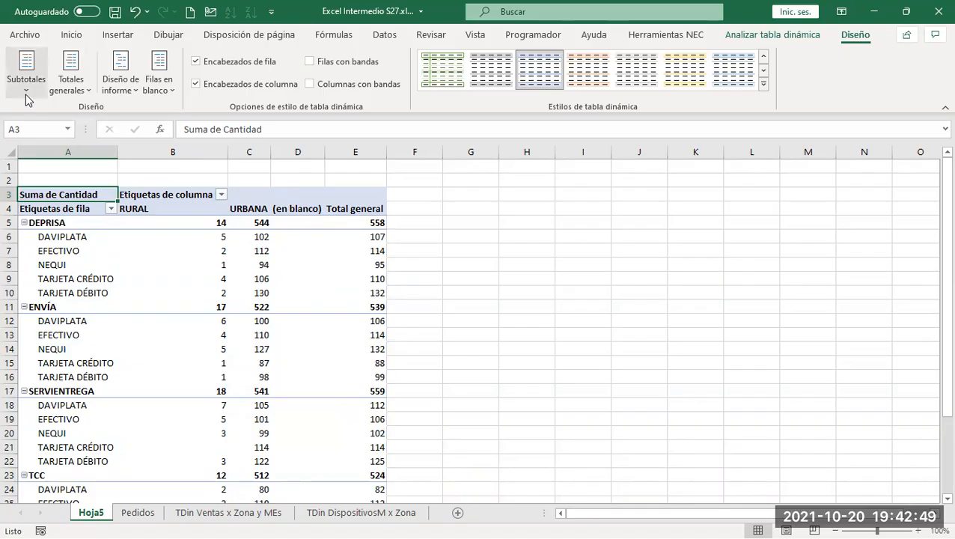
scroll(144, 202, down, 1)
scroll(145, 202, up, 1)
mouse_move(163, 215)
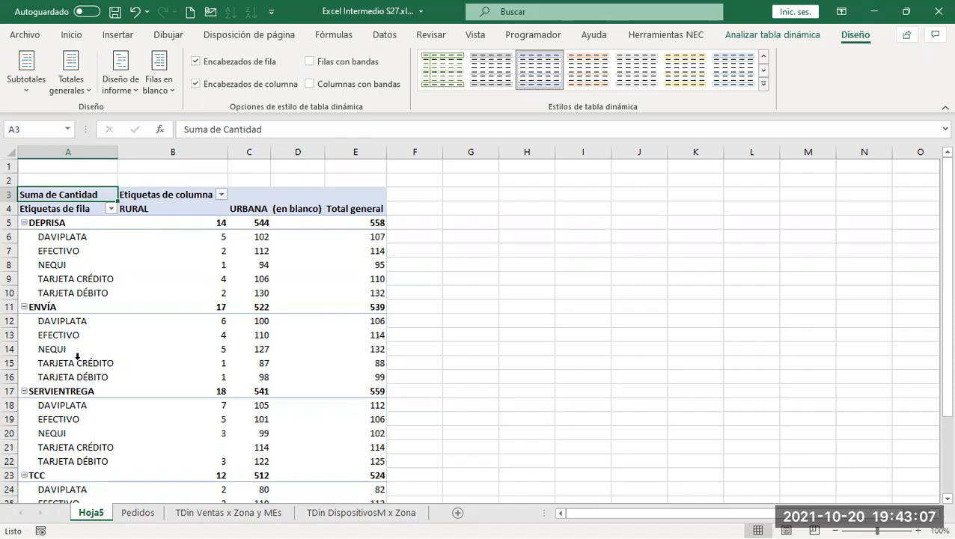
scroll(70, 337, down, 3)
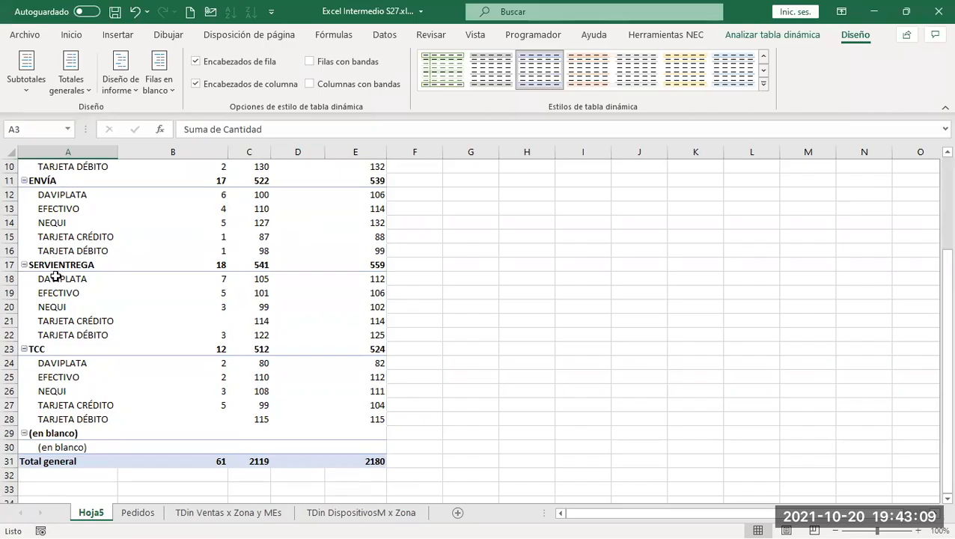
scroll(55, 284, up, 3)
scroll(54, 284, down, 2)
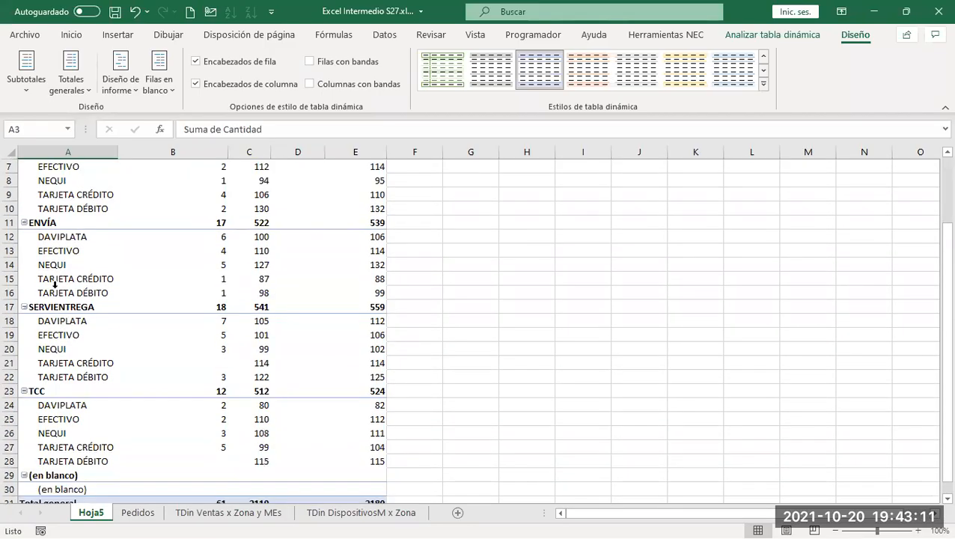
scroll(55, 285, up, 1)
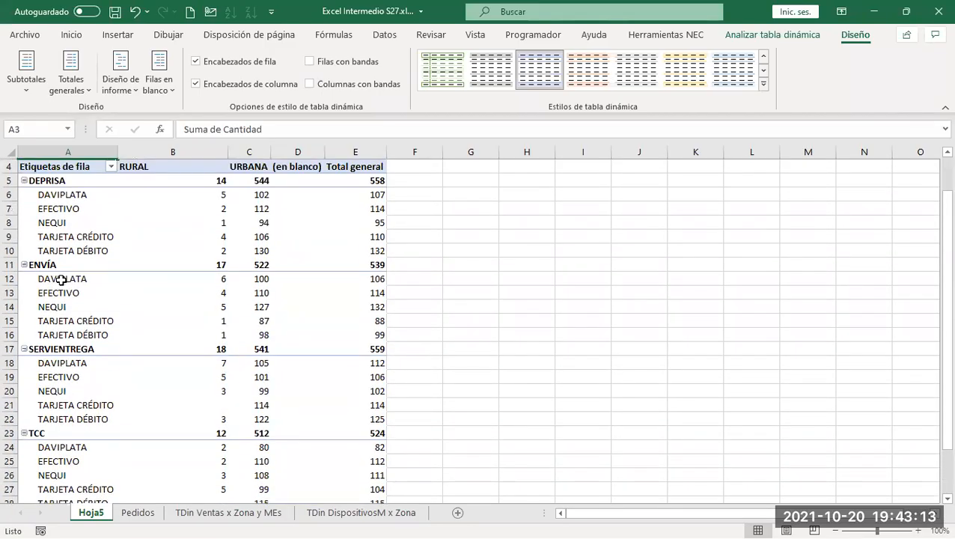
Examine the payment methods under ENVÍA and select their RURAL quantities to check the sum against the subtotal
click(68, 279)
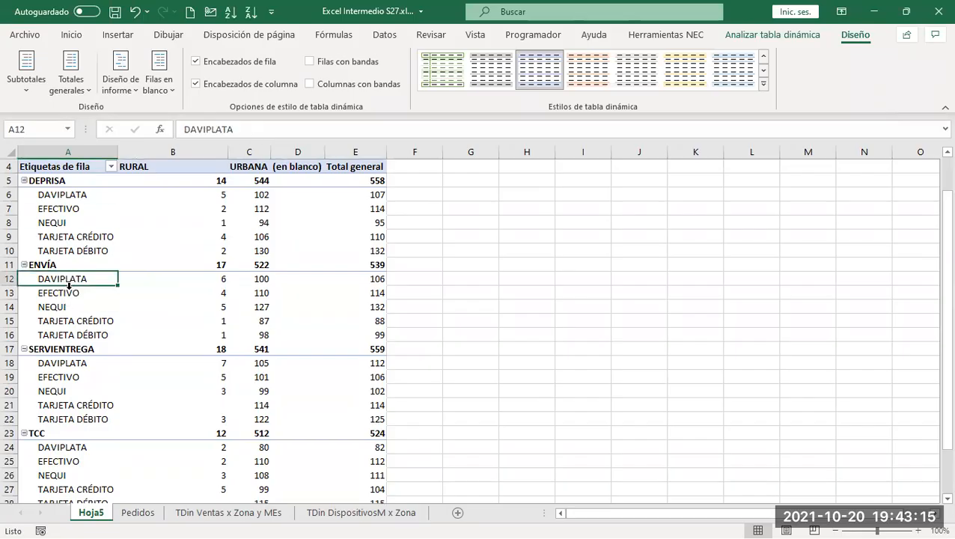
click(67, 293)
click(67, 308)
click(76, 321)
click(80, 332)
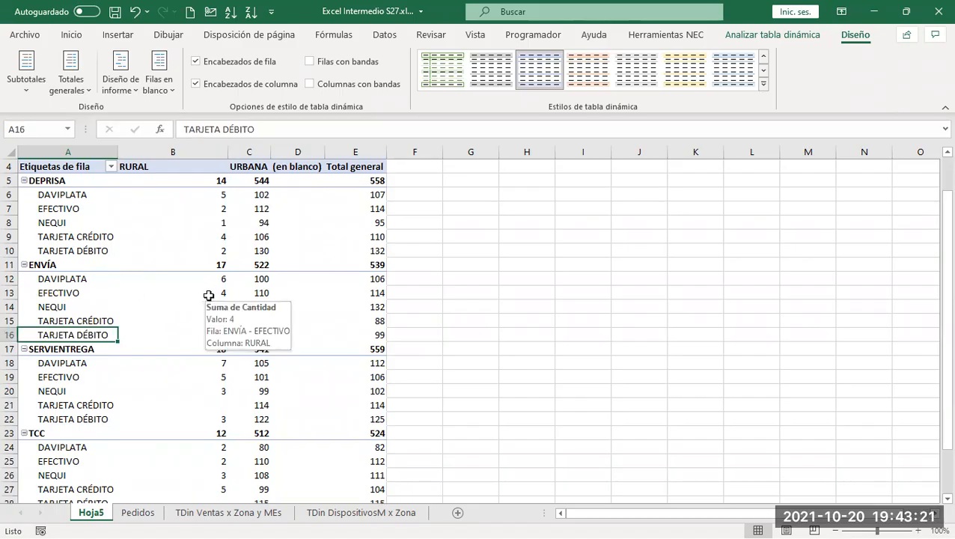
scroll(226, 310, up, 1)
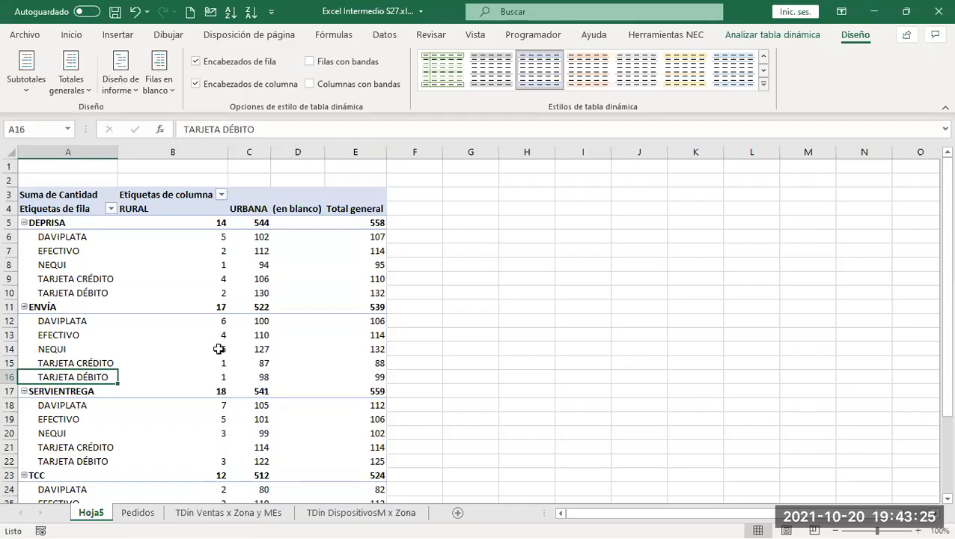
click(222, 378)
drag(224, 372, 217, 325)
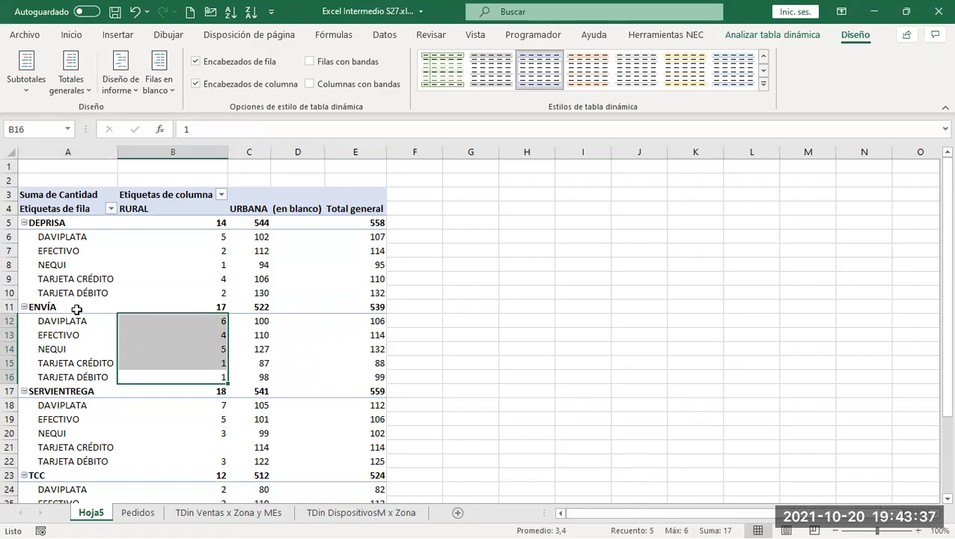
Examine the subtotal rows of the shipping methods ENVÍA, SERVIENTREGA, TCC and DEPRISA in the quantities pivot table
click(56, 306)
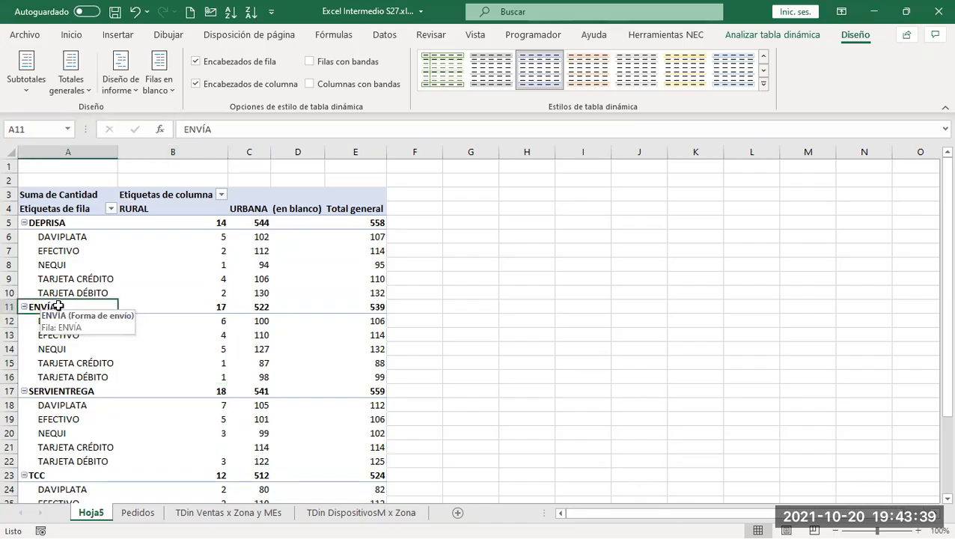
drag(99, 301, 383, 309)
click(80, 390)
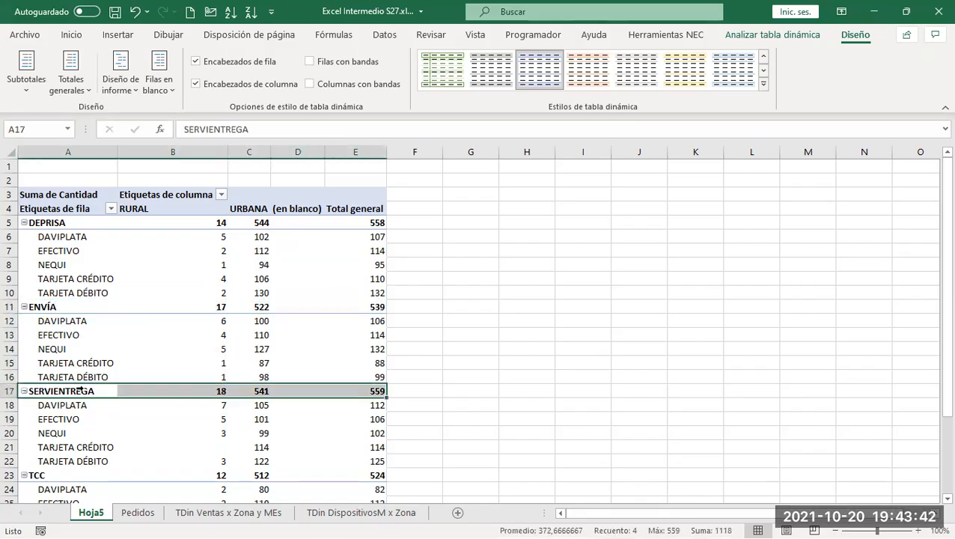
click(197, 382)
scroll(38, 426, down, 1)
drag(44, 433, 95, 419)
scroll(239, 365, up, 1)
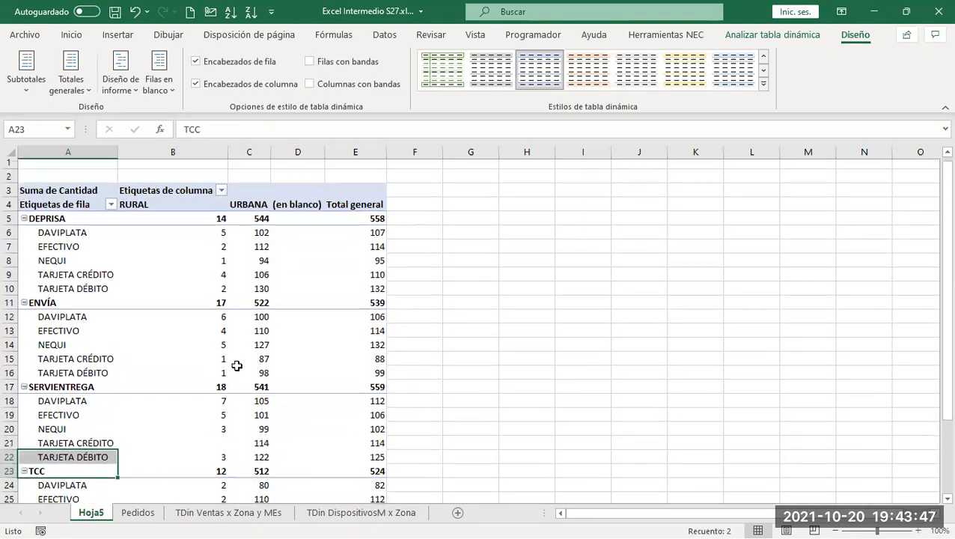
drag(68, 223, 378, 223)
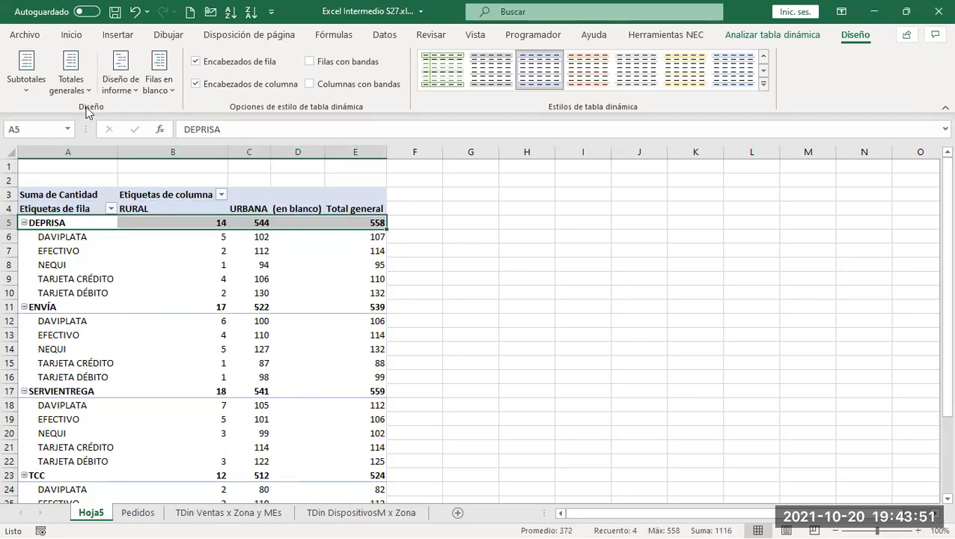
Hide all subtotals in the quantities pivot table and select DEPRISA's RURAL quantities to check their sum
click(29, 90)
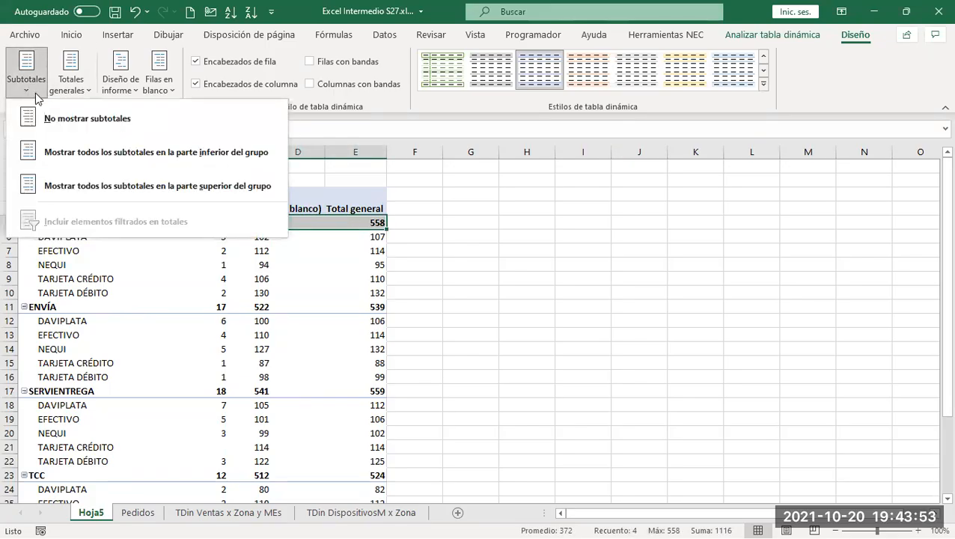
click(104, 123)
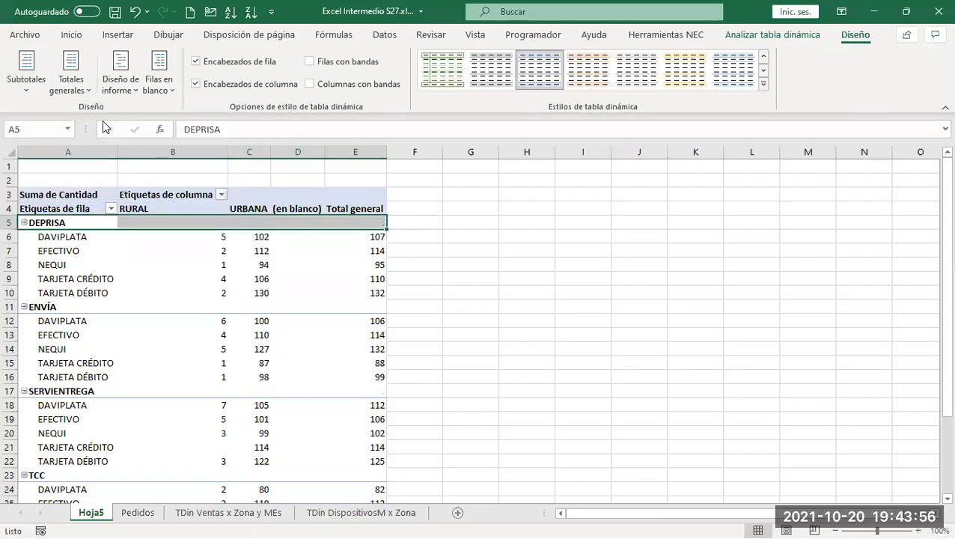
click(426, 224)
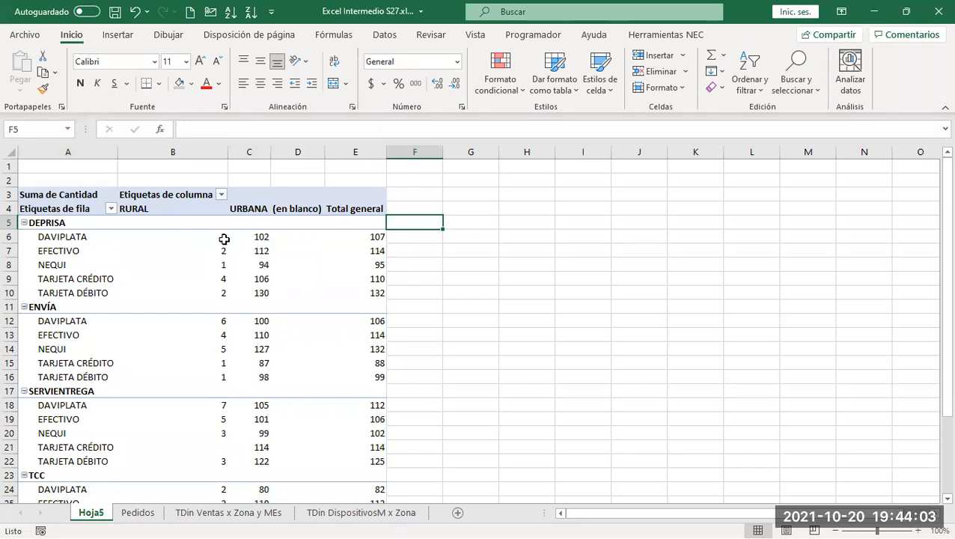
mouse_move(222, 235)
drag(219, 238, 223, 291)
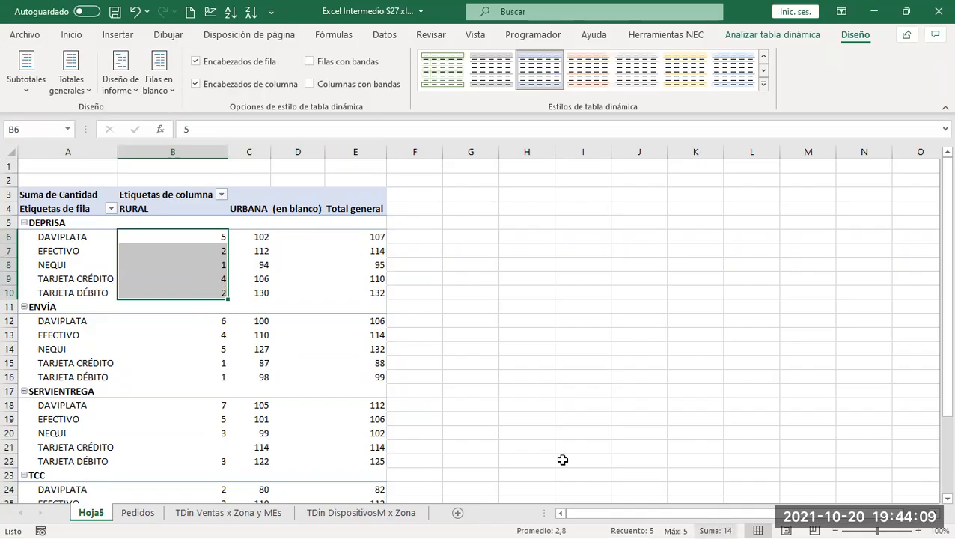
Show all subtotals below each group in the quantities pivot table and review the DEPRISA group's layout
click(26, 75)
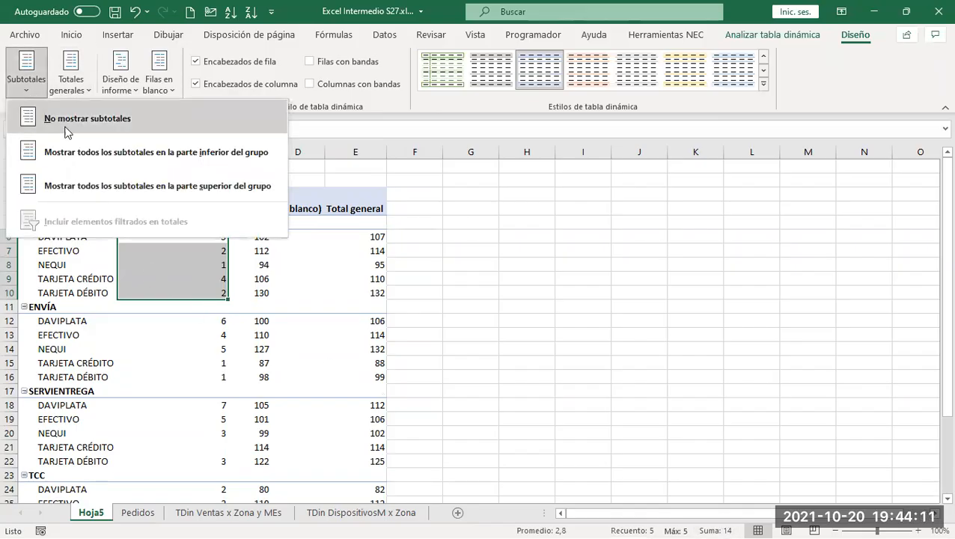
click(183, 153)
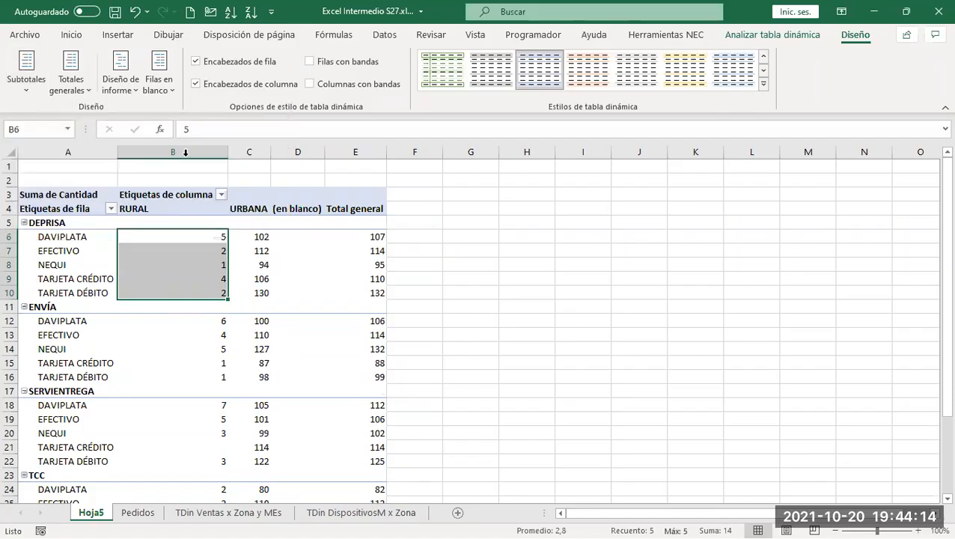
click(486, 251)
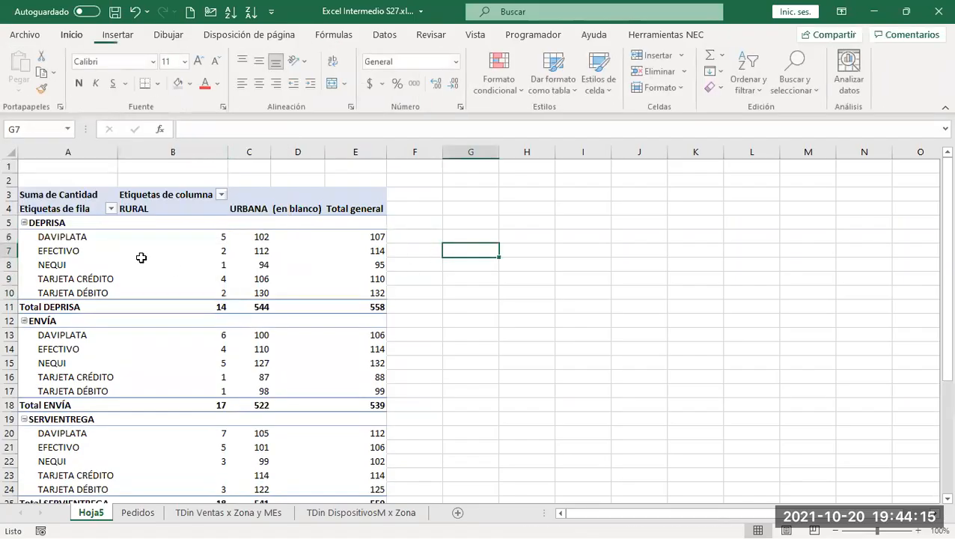
click(54, 223)
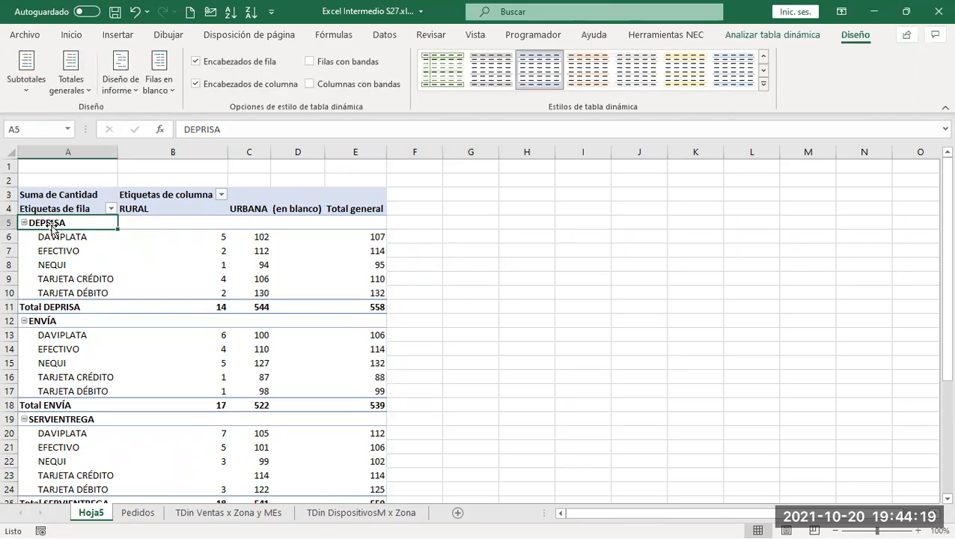
drag(60, 237, 63, 279)
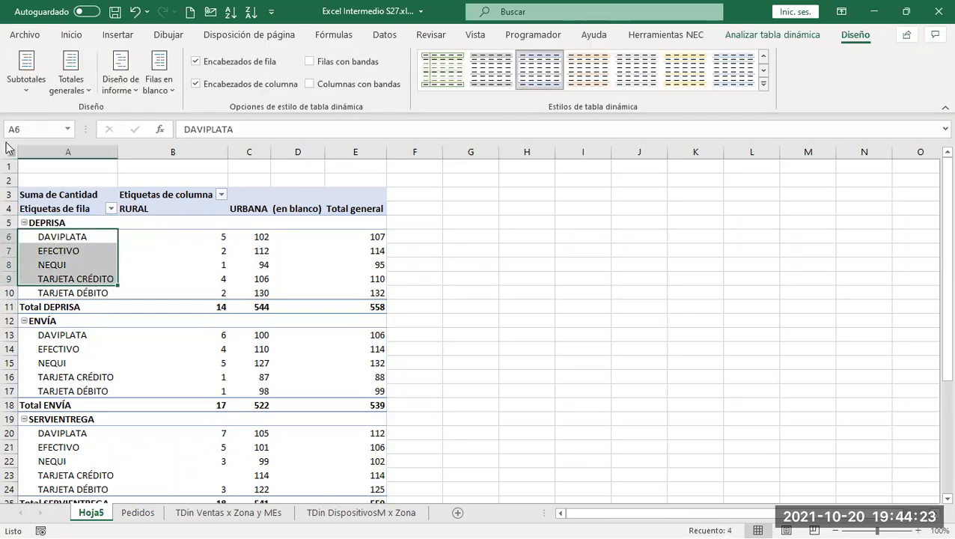
Show all subtotals above each group in the quantities pivot table
click(30, 90)
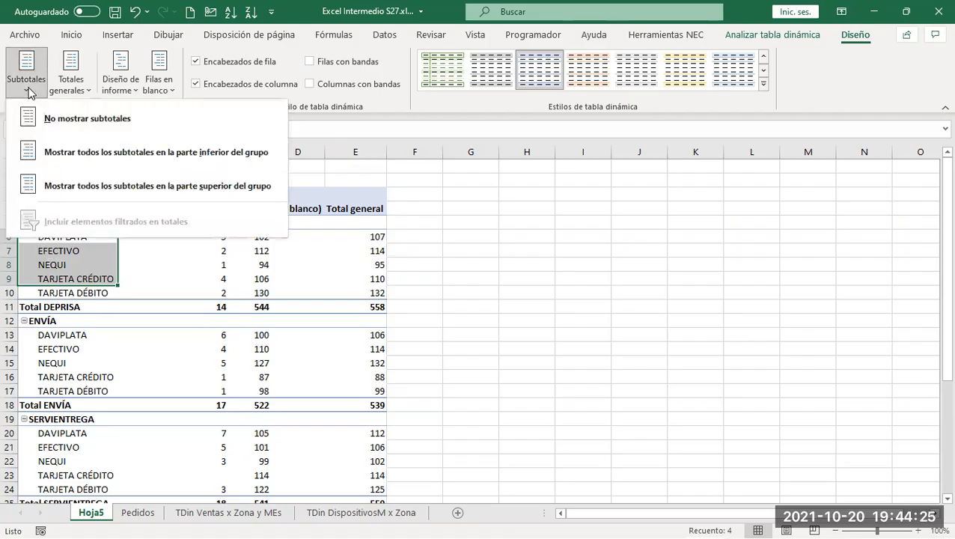
click(113, 188)
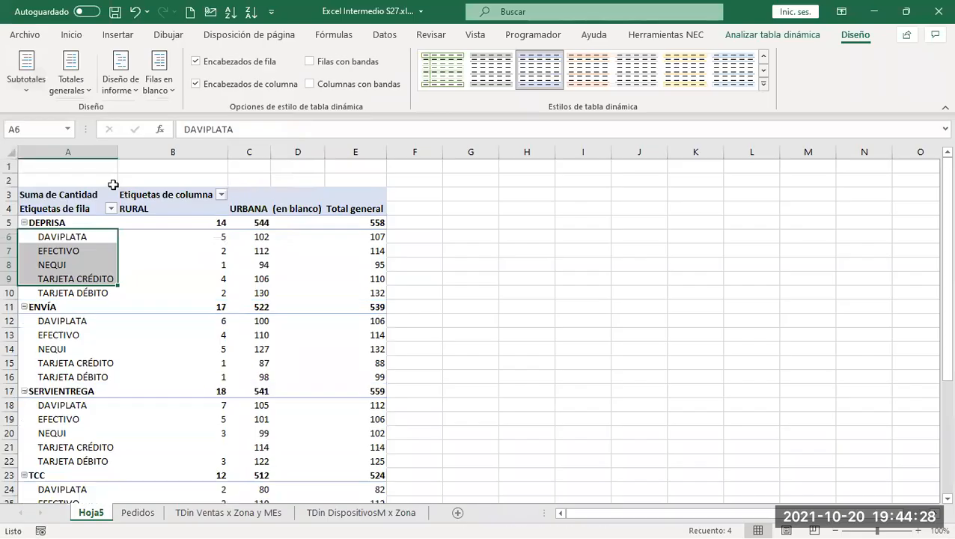
click(454, 288)
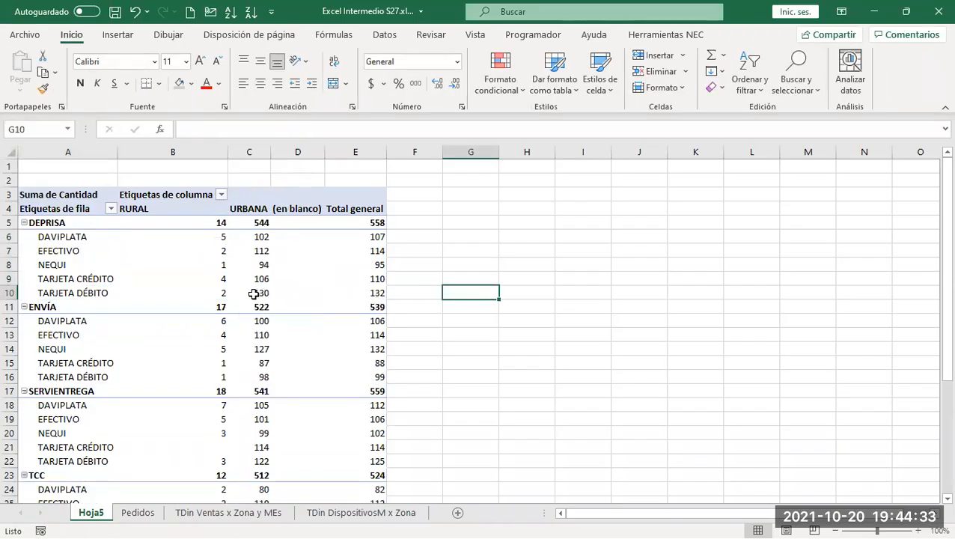
Examine the grand total column and the grand total row of the quantities pivot table
click(124, 210)
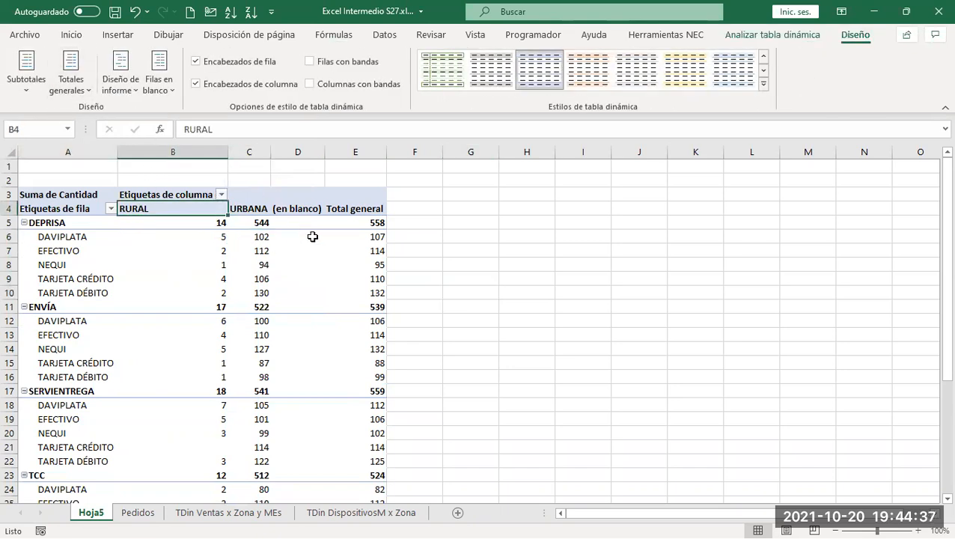
scroll(314, 236, down, 3)
scroll(314, 238, up, 3)
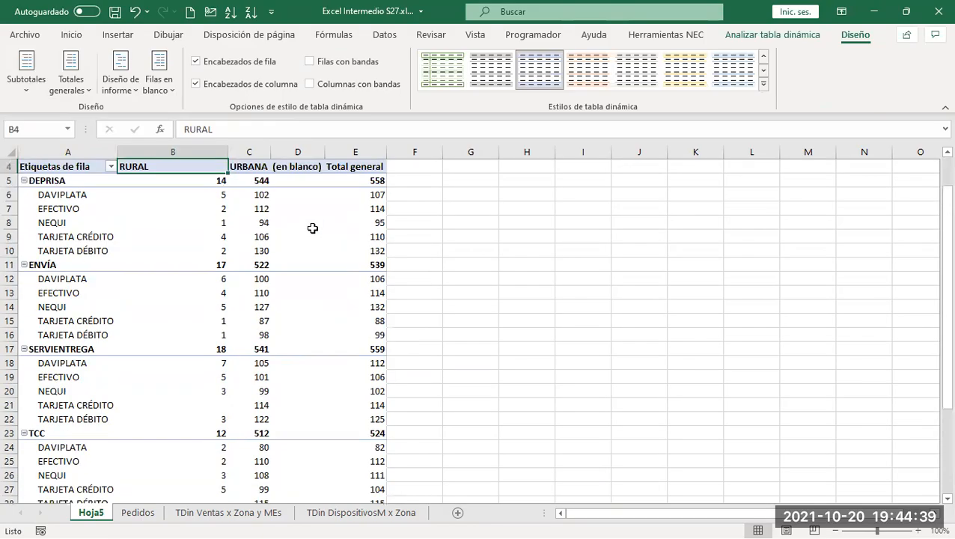
drag(343, 218, 394, 385)
scroll(337, 330, down, 2)
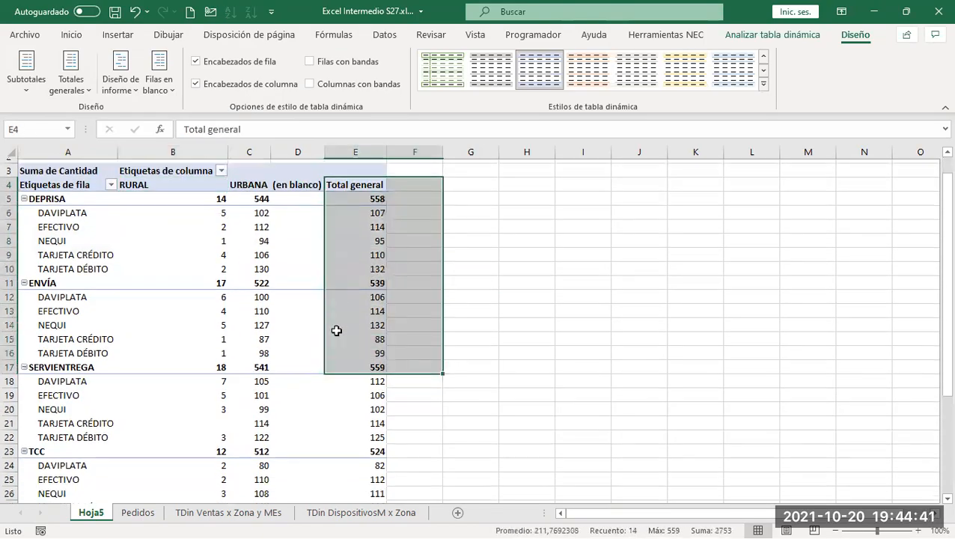
scroll(79, 461, down, 1)
click(36, 459)
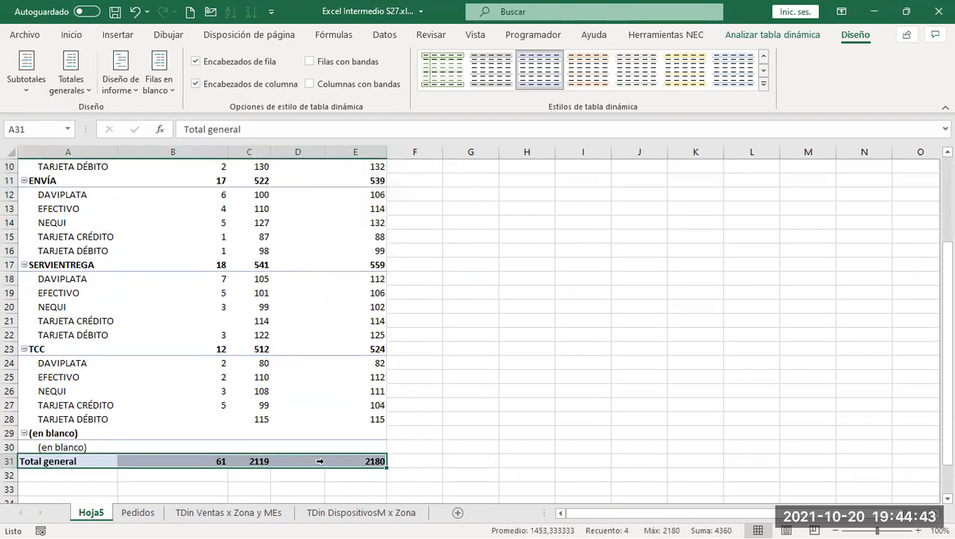
Turn off grand totals for rows and columns in the quantities pivot table and review its right and lower edges
scroll(319, 283, up, 3)
click(71, 75)
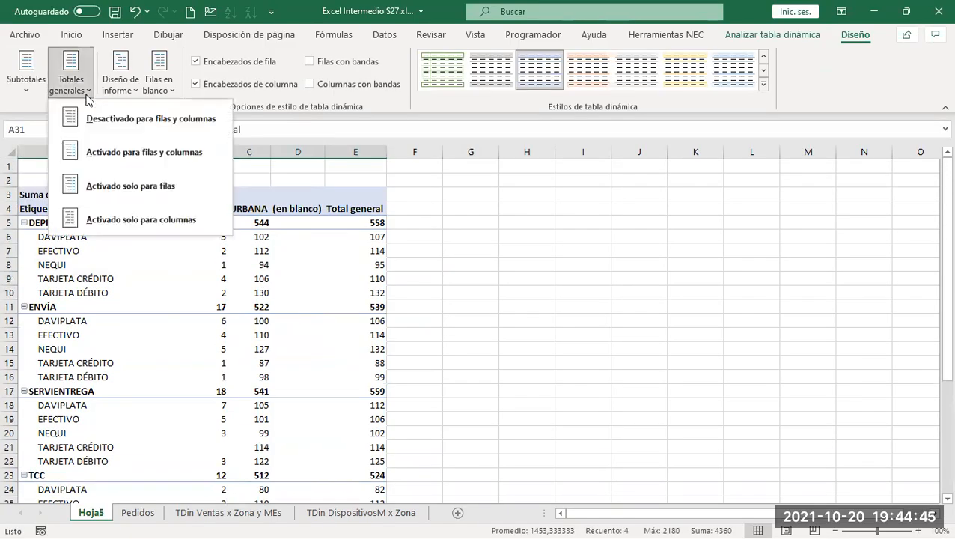
click(155, 119)
scroll(375, 215, down, 6)
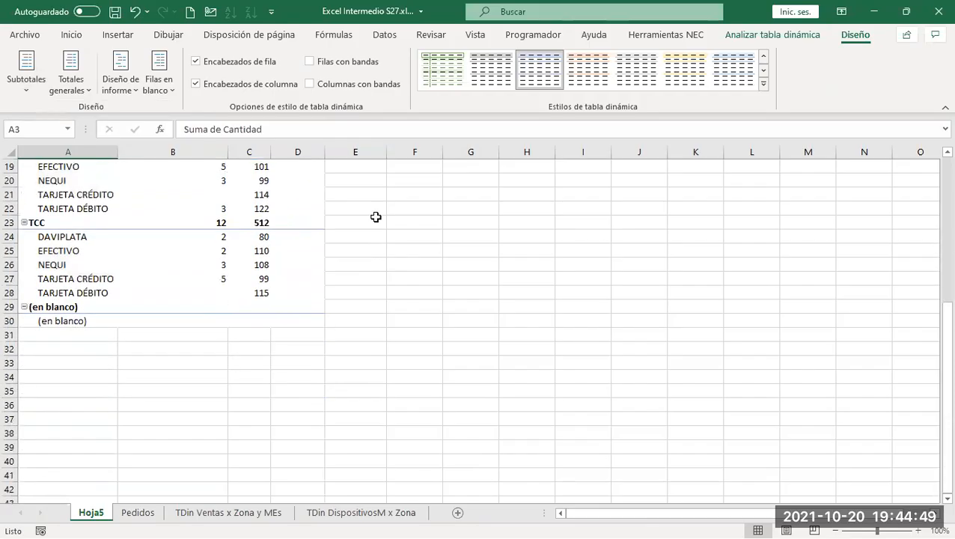
scroll(375, 217, up, 6)
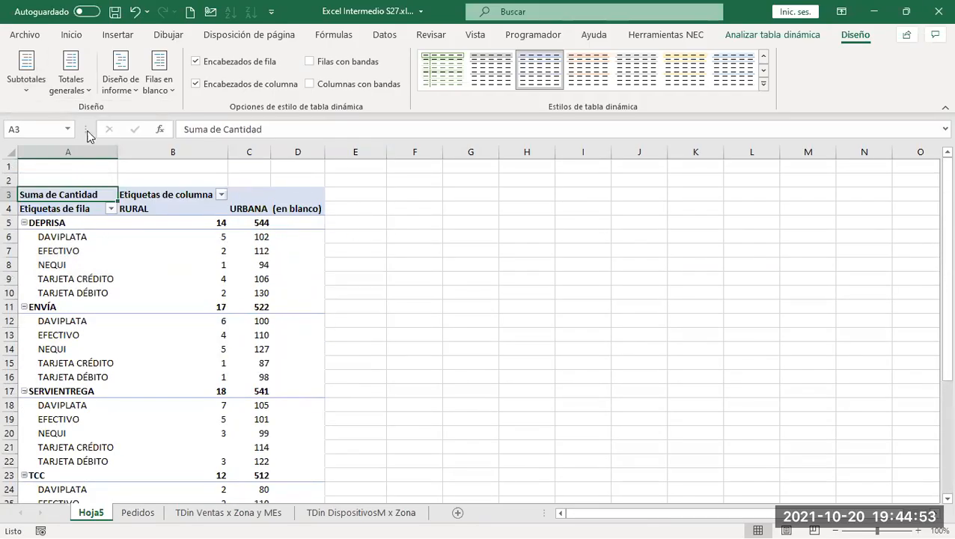
Turn grand totals back on for both rows and columns in the quantities pivot table
click(82, 94)
click(114, 126)
click(81, 68)
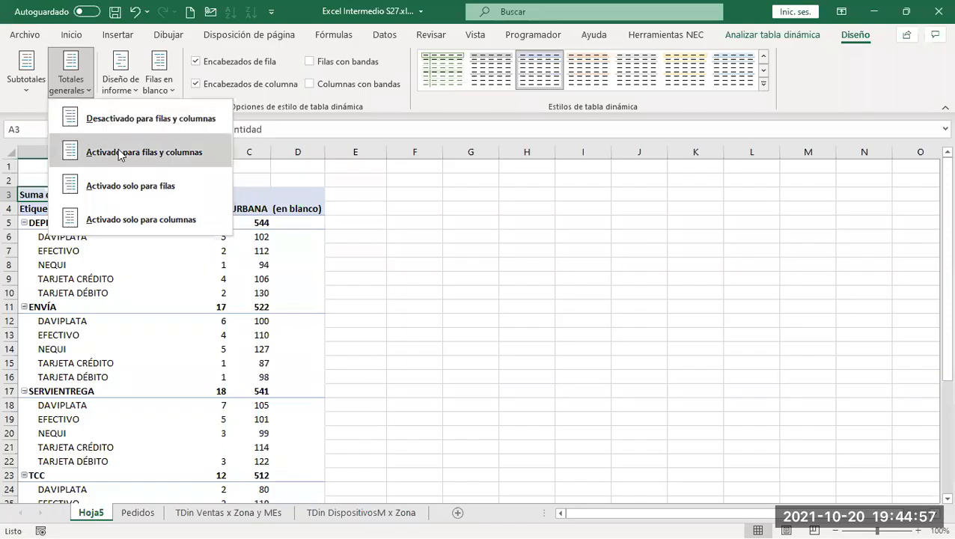
click(116, 152)
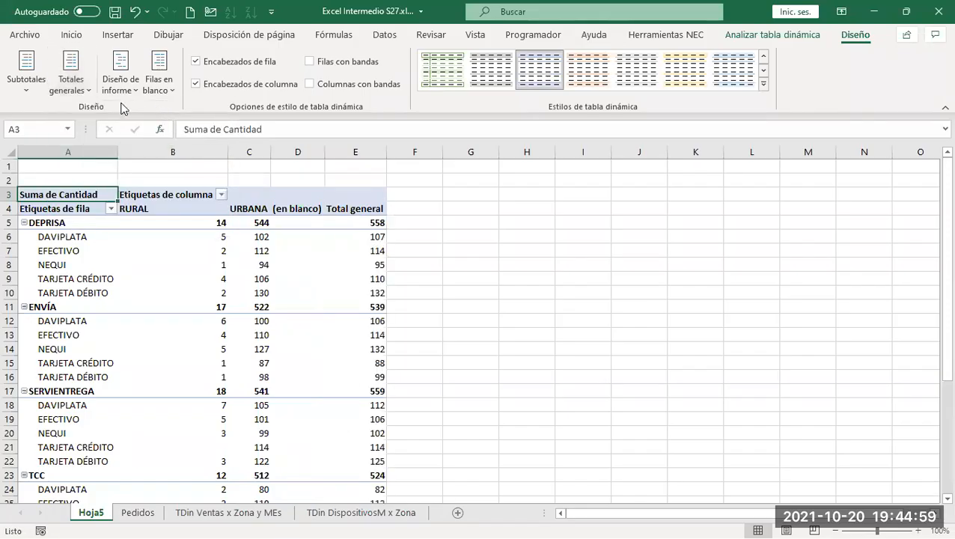
Turn on grand totals for rows only in the quantities pivot table and check its last rows
click(75, 94)
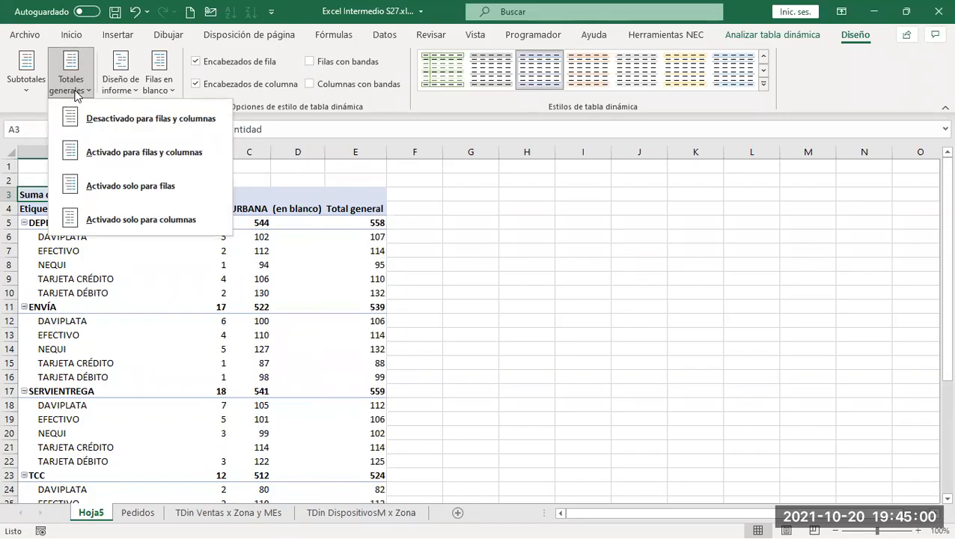
click(133, 189)
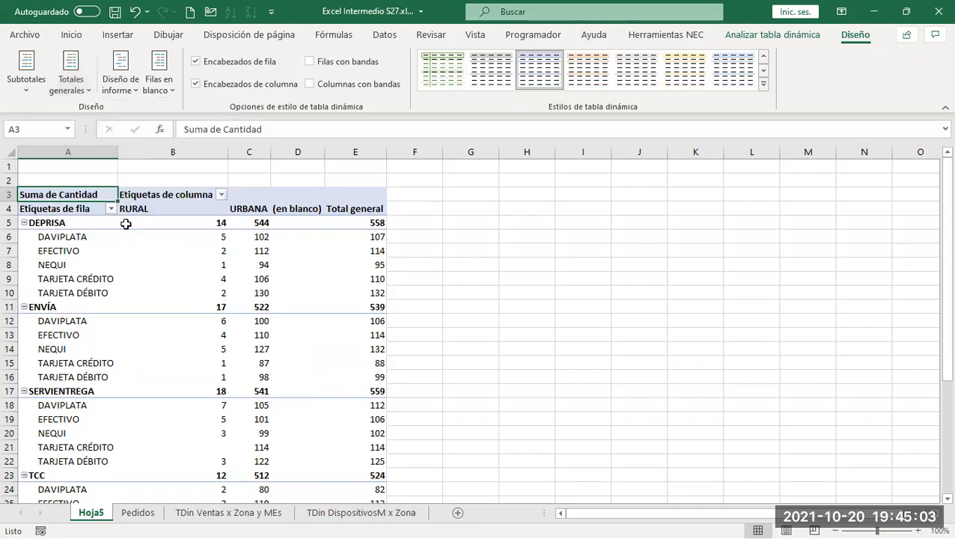
scroll(378, 232, down, 3)
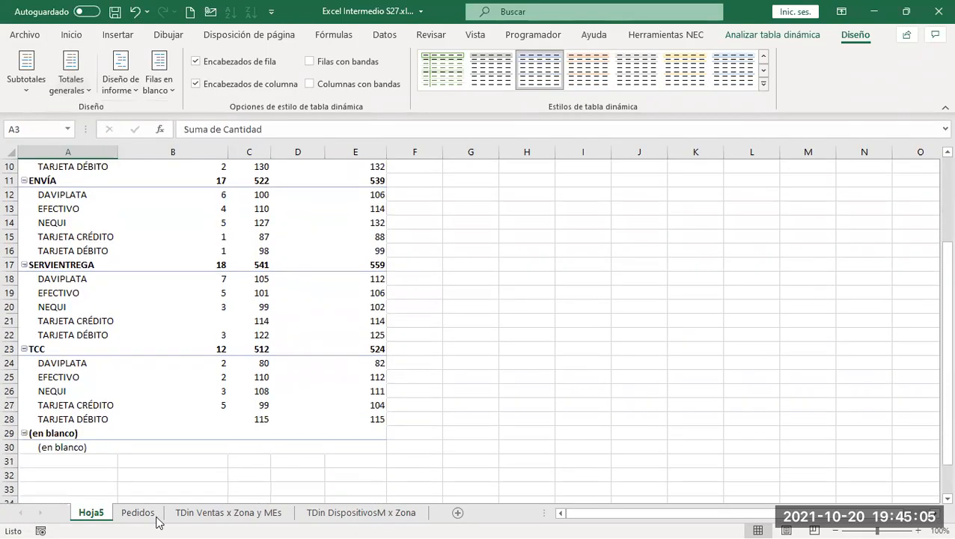
Turn on grand totals for columns only and check the total row and the empty area beside the pivot table
click(87, 95)
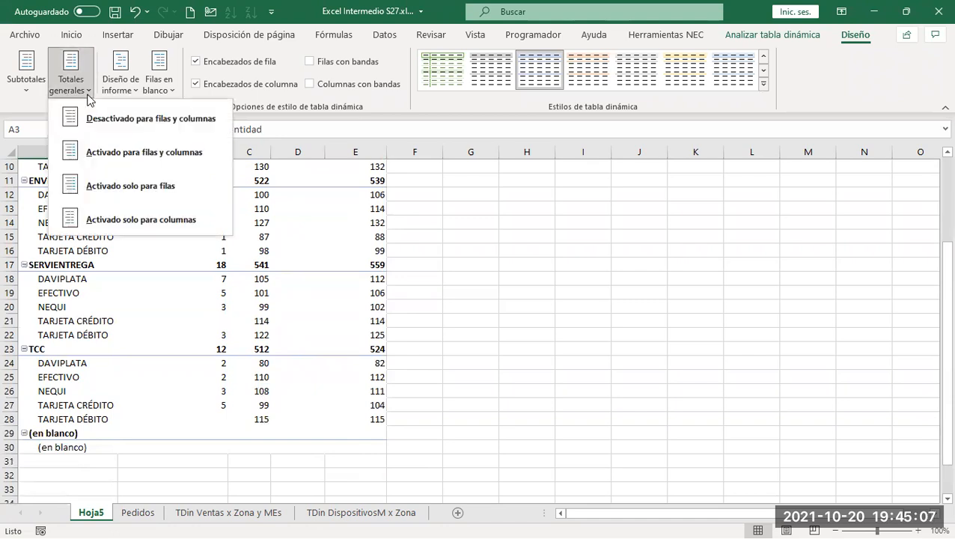
click(134, 219)
drag(162, 458, 270, 463)
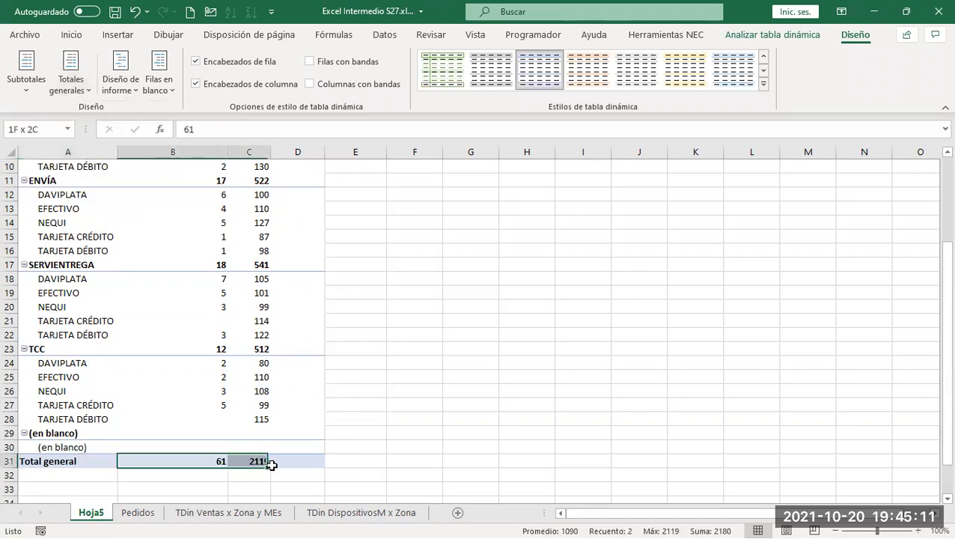
scroll(356, 235, up, 3)
drag(356, 223, 270, 327)
scroll(270, 327, up, 2)
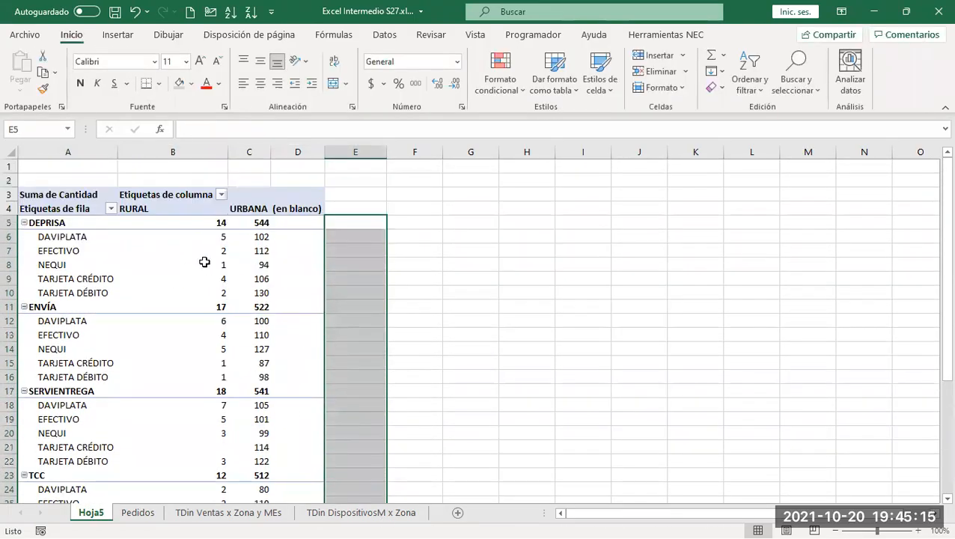
Restore grand totals for both rows and columns in the quantities pivot table
click(249, 250)
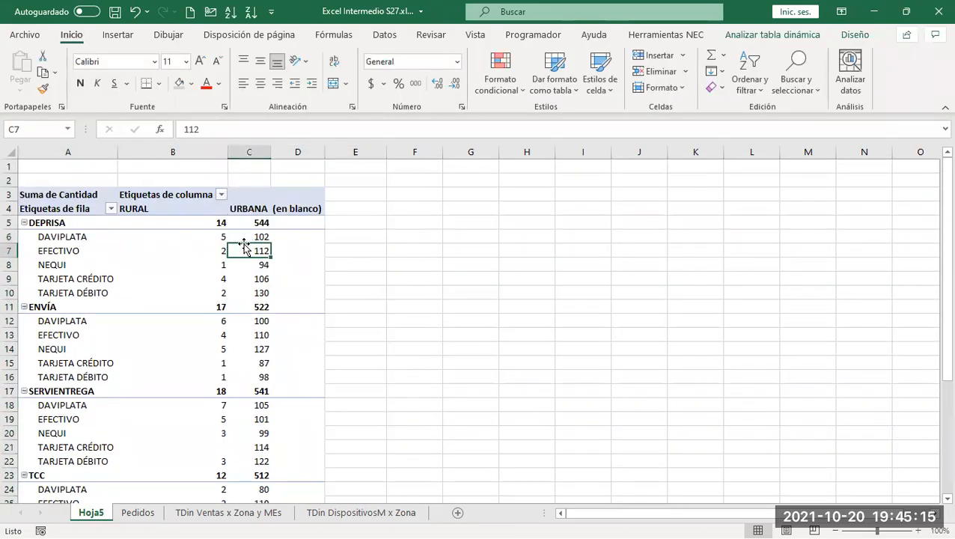
click(853, 35)
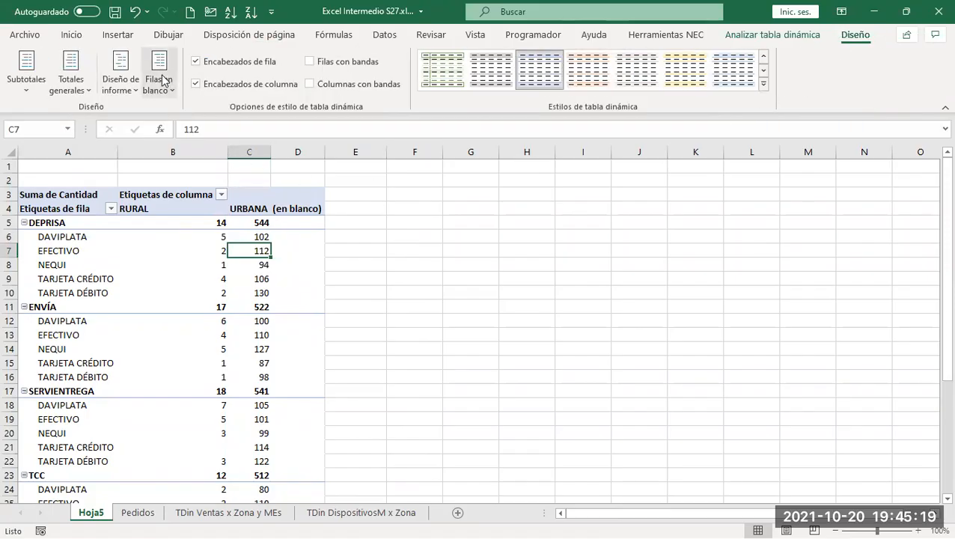
click(71, 75)
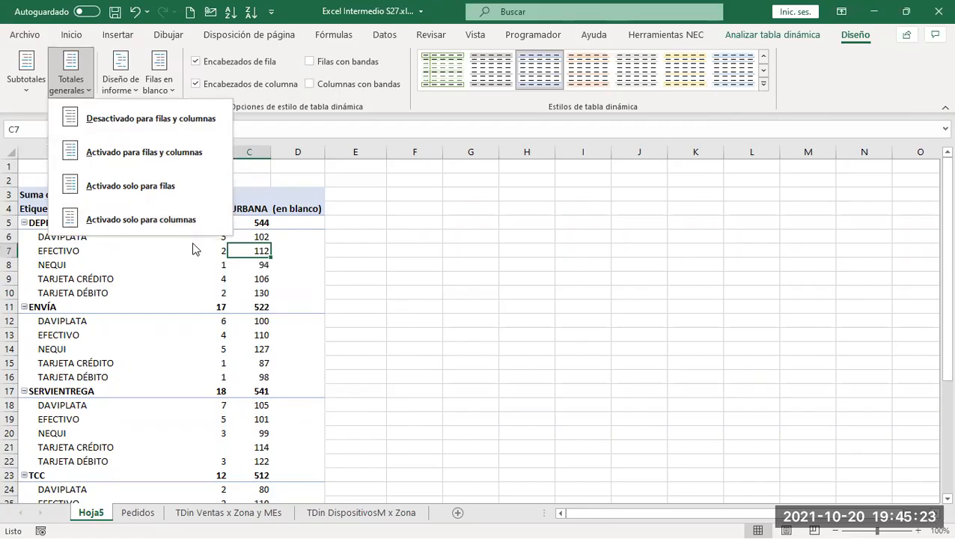
click(187, 154)
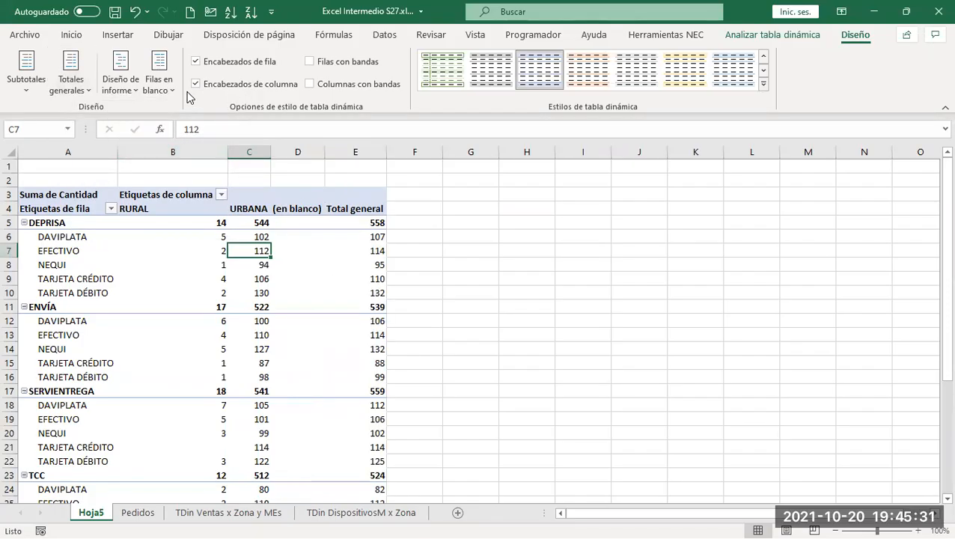
Show the quantities pivot table in compact form and examine the DEPRISA shipping and payment labels in column A
click(131, 90)
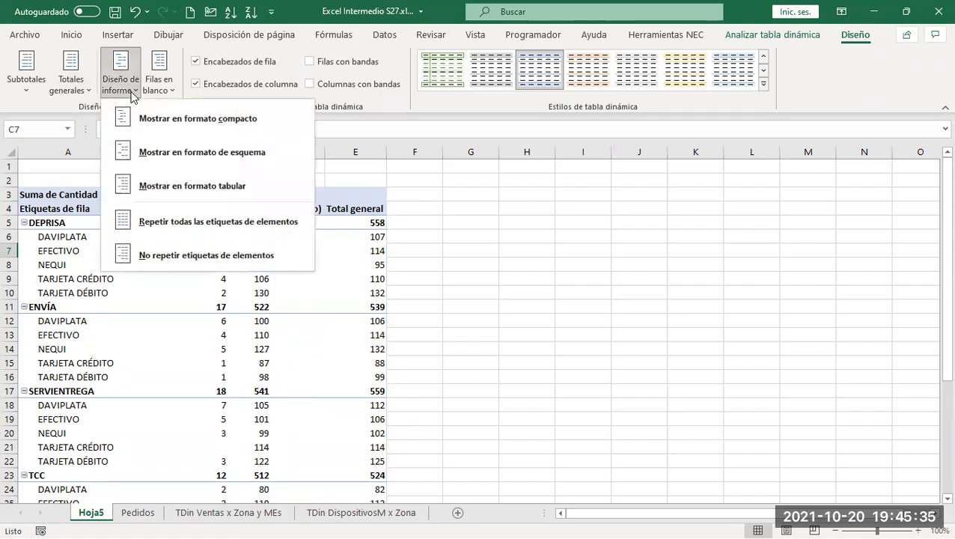
click(447, 237)
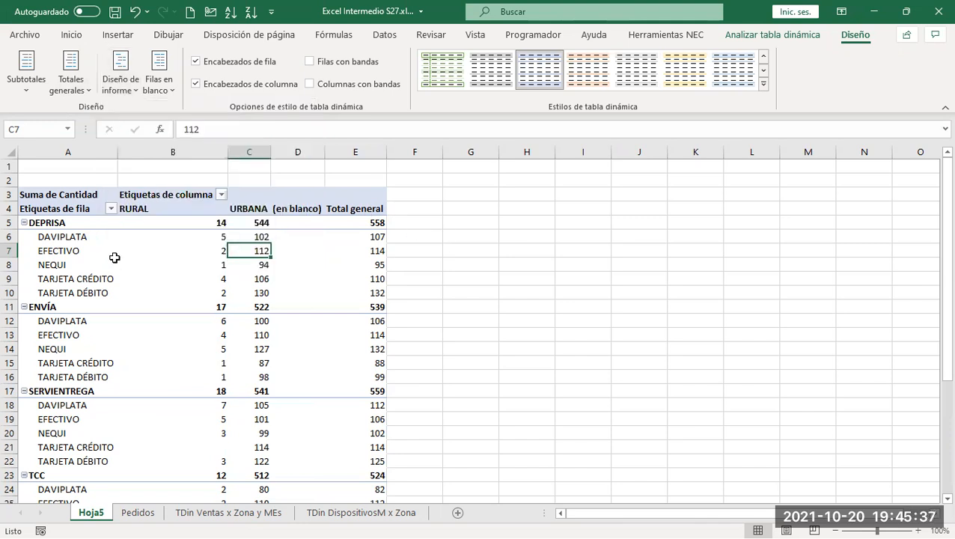
click(123, 92)
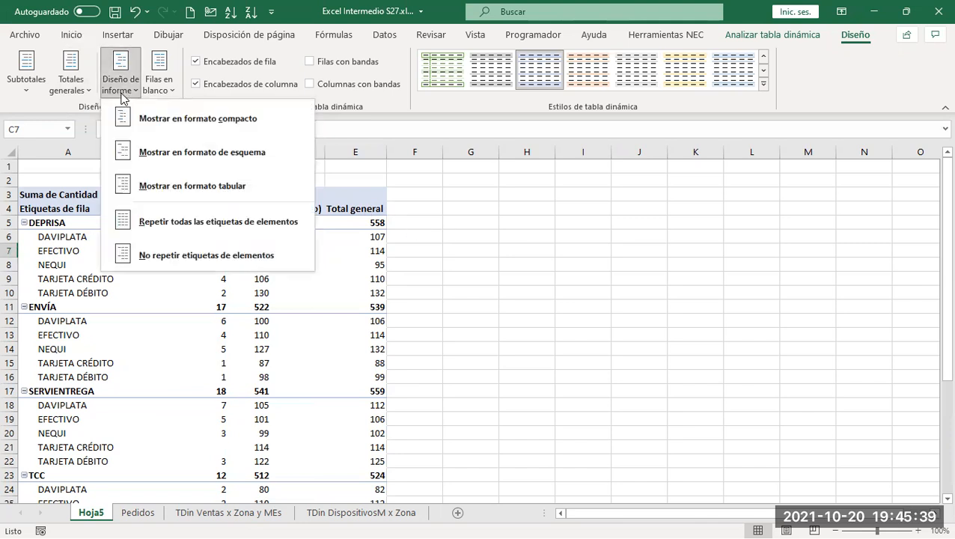
click(206, 128)
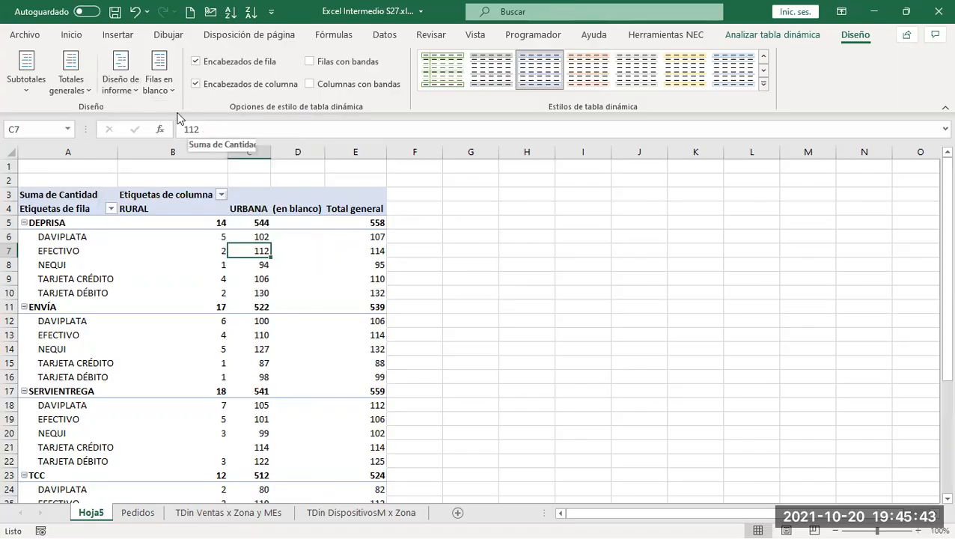
click(133, 89)
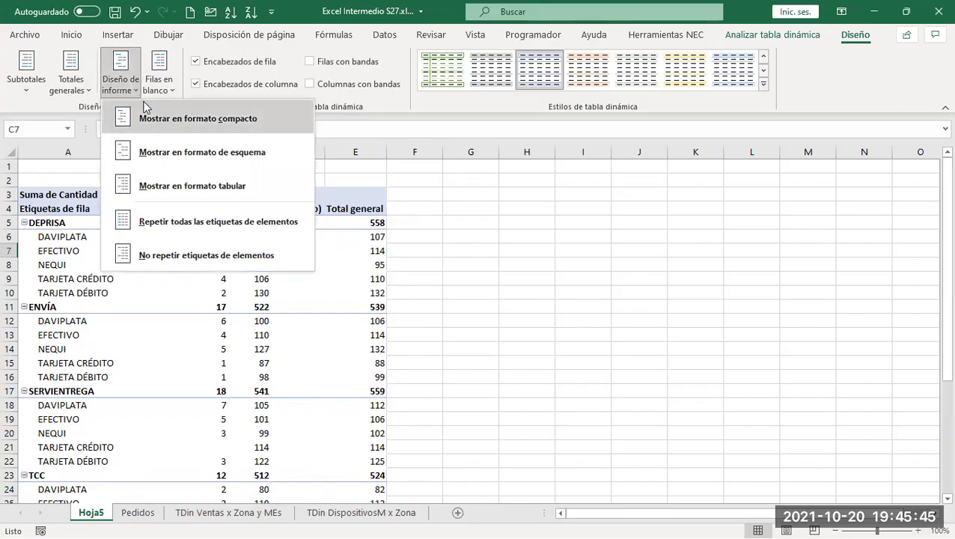
click(473, 226)
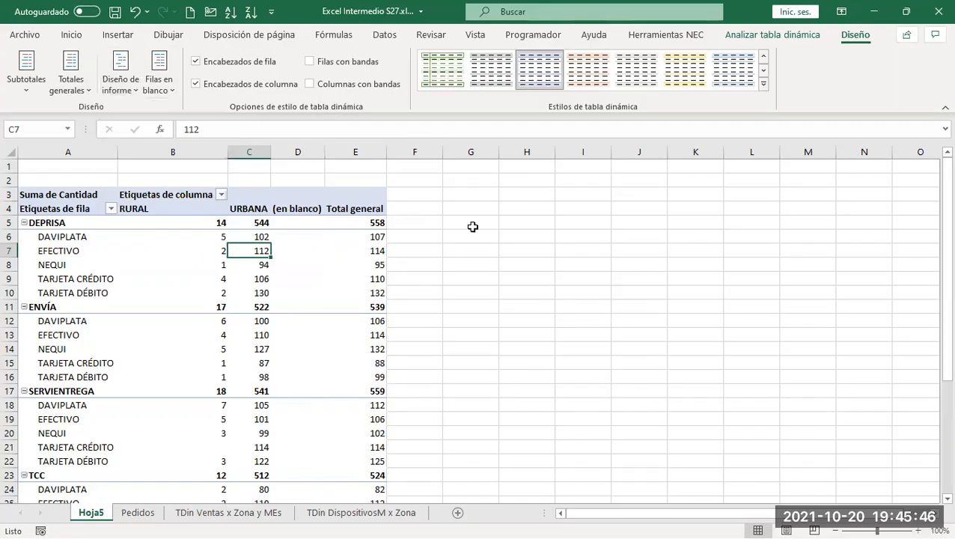
click(95, 151)
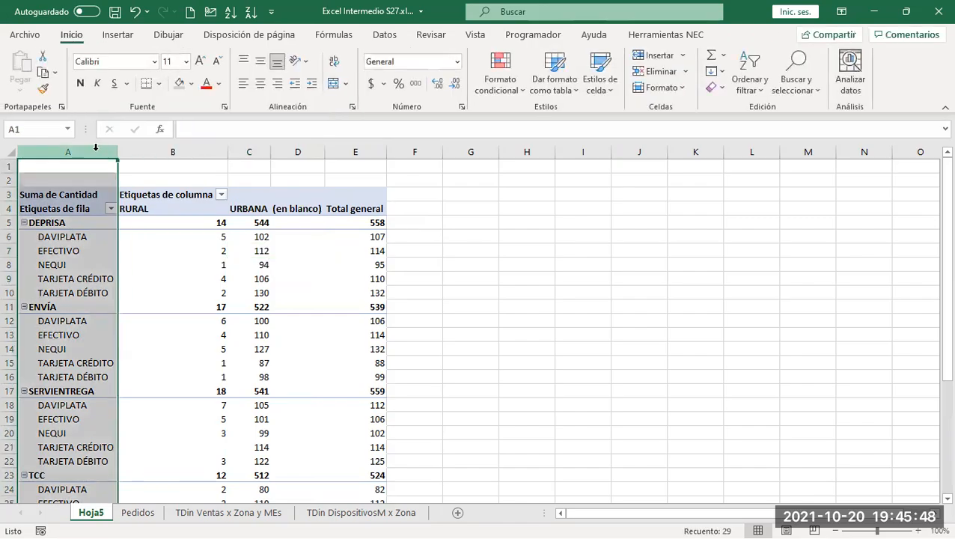
click(46, 222)
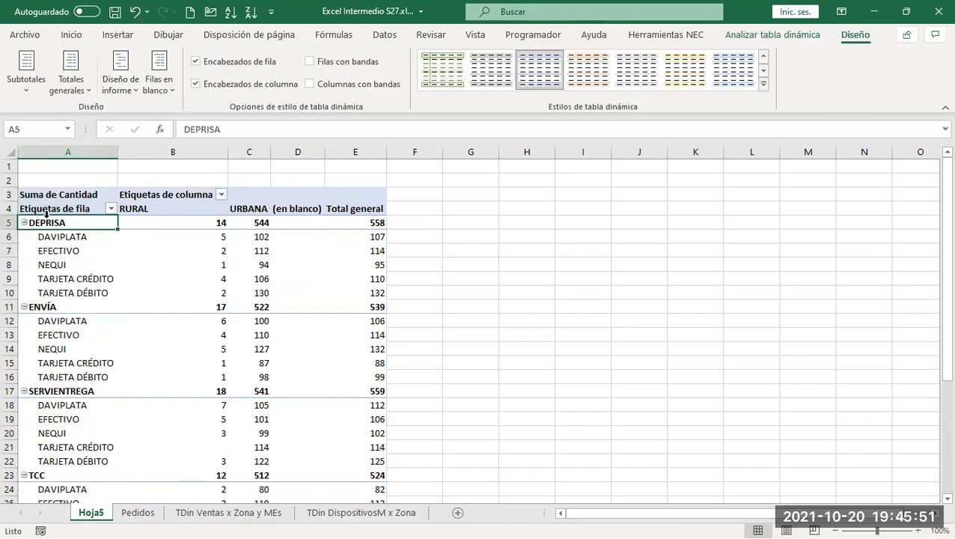
drag(60, 238, 68, 292)
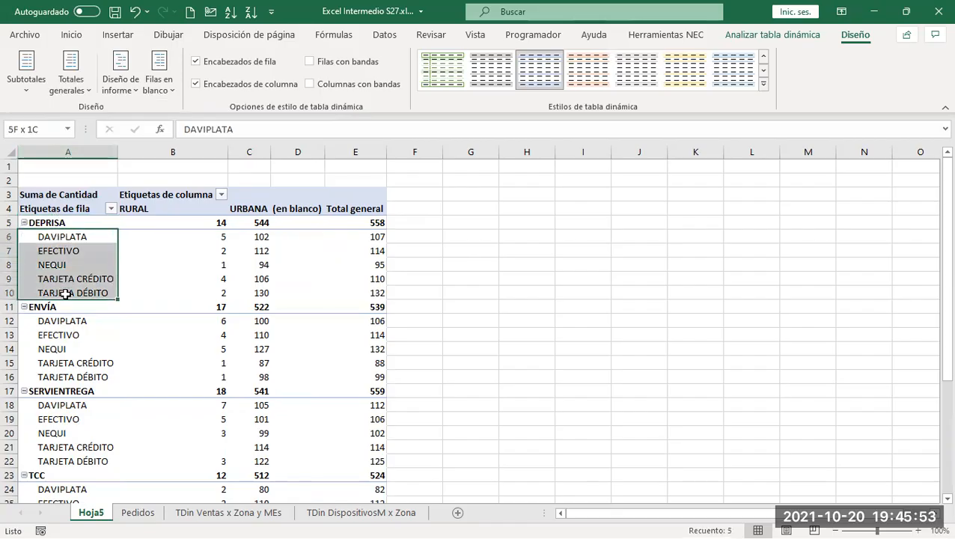
Show the quantities pivot table in outline form and review the Forma de envío and Forma Pago2 columns
click(121, 88)
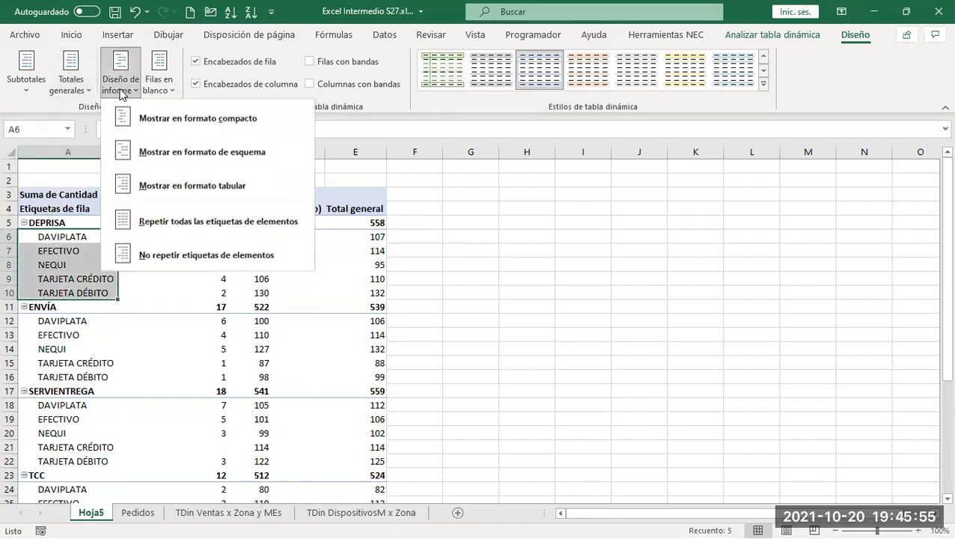
click(193, 153)
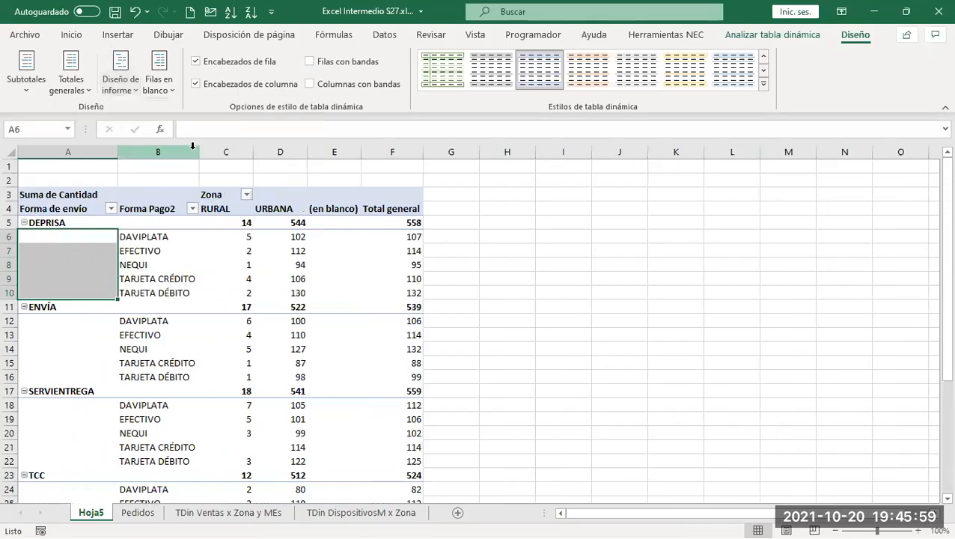
drag(70, 152, 97, 152)
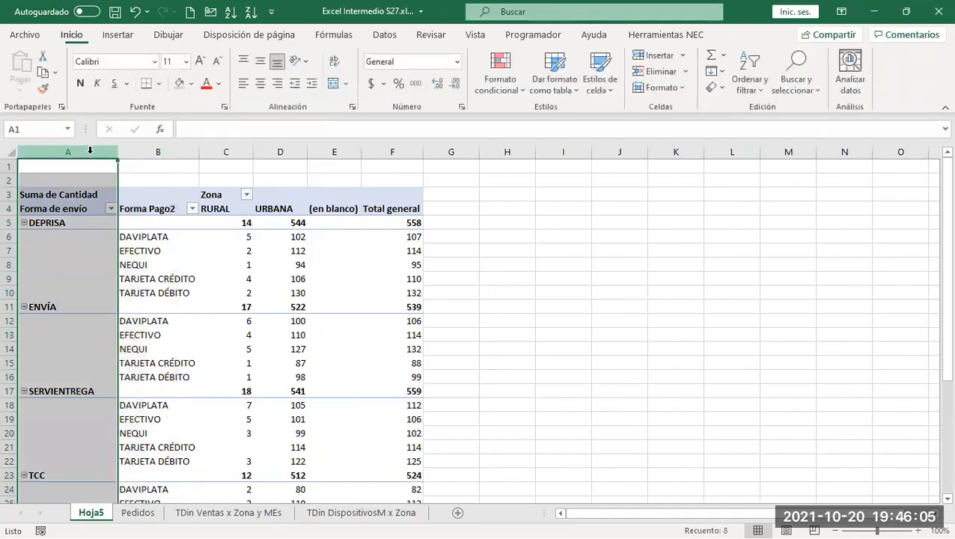
click(149, 144)
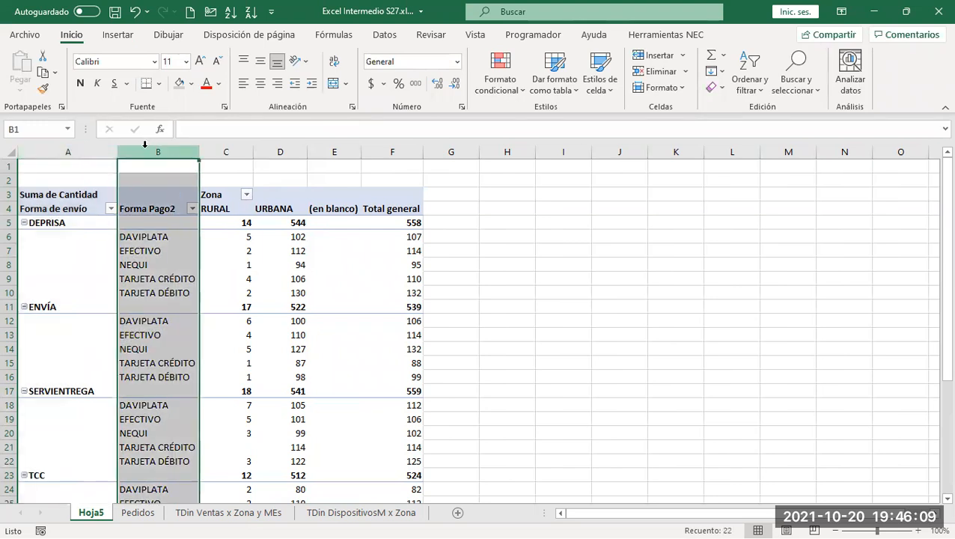
Show the quantities pivot table in tabular form
click(136, 209)
click(853, 35)
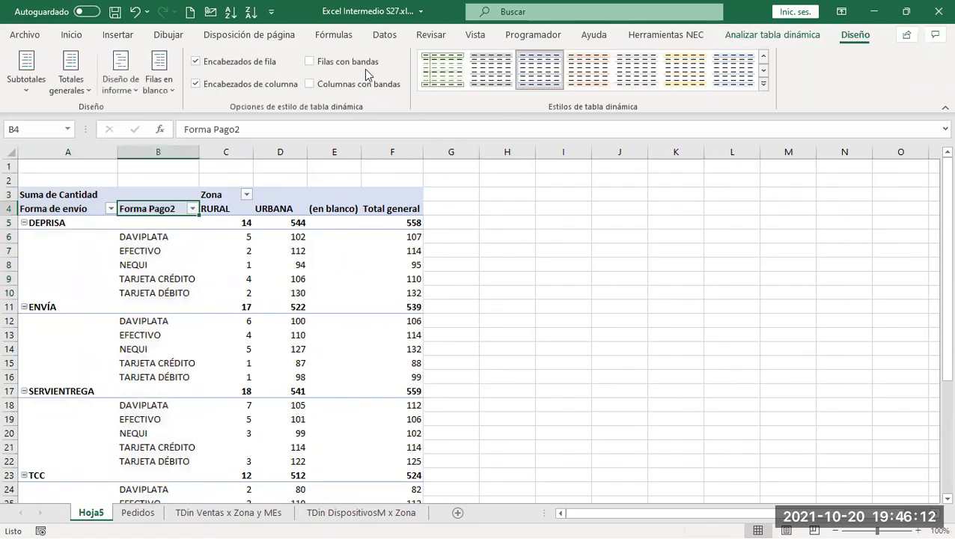
click(127, 88)
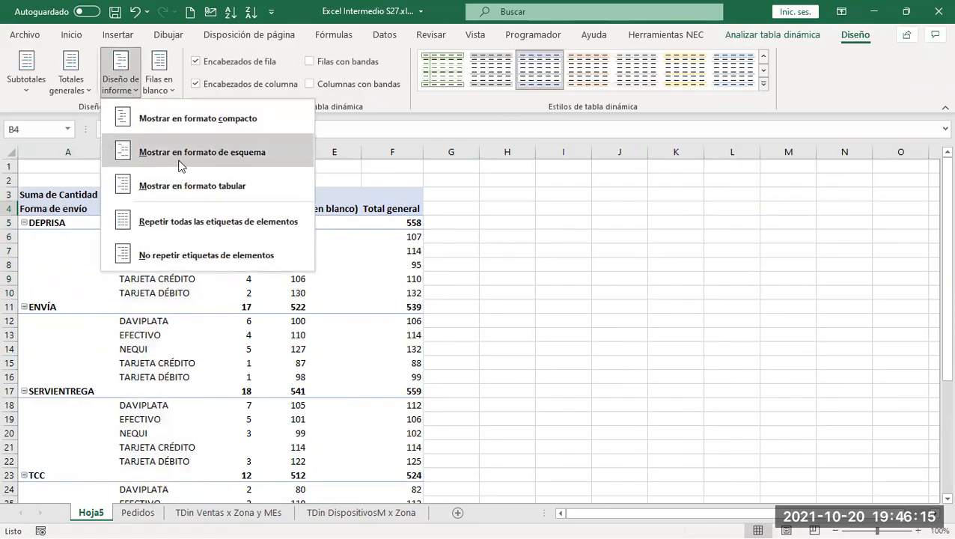
click(193, 188)
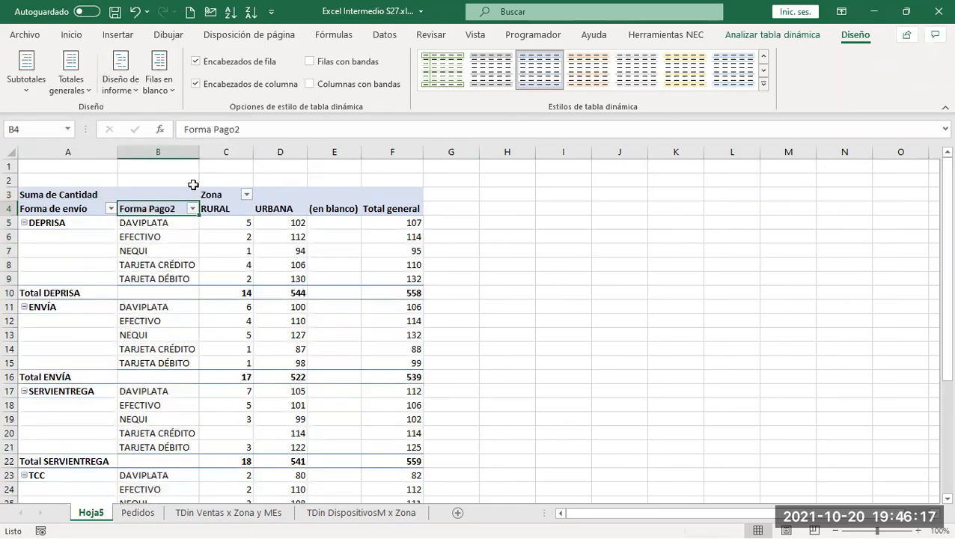
Switch the quantities pivot table between outline and tabular forms, comparing the DEPRISA subtotal row and the Forma Pago2 items
click(128, 85)
click(172, 150)
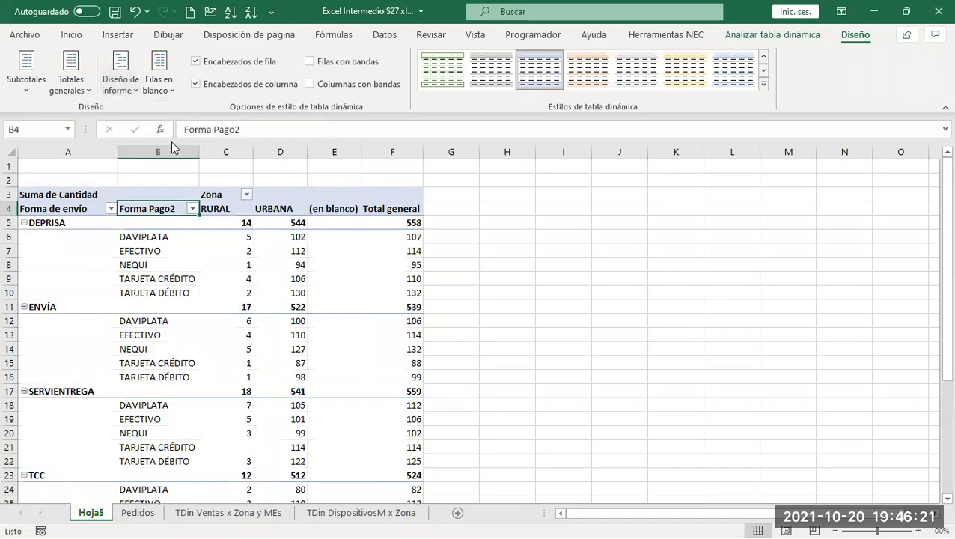
click(14, 223)
click(129, 88)
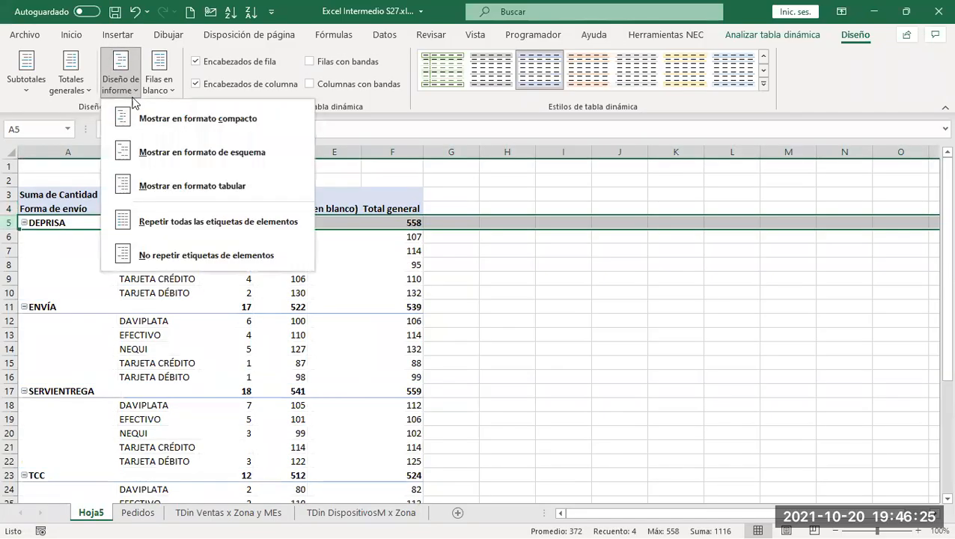
click(187, 186)
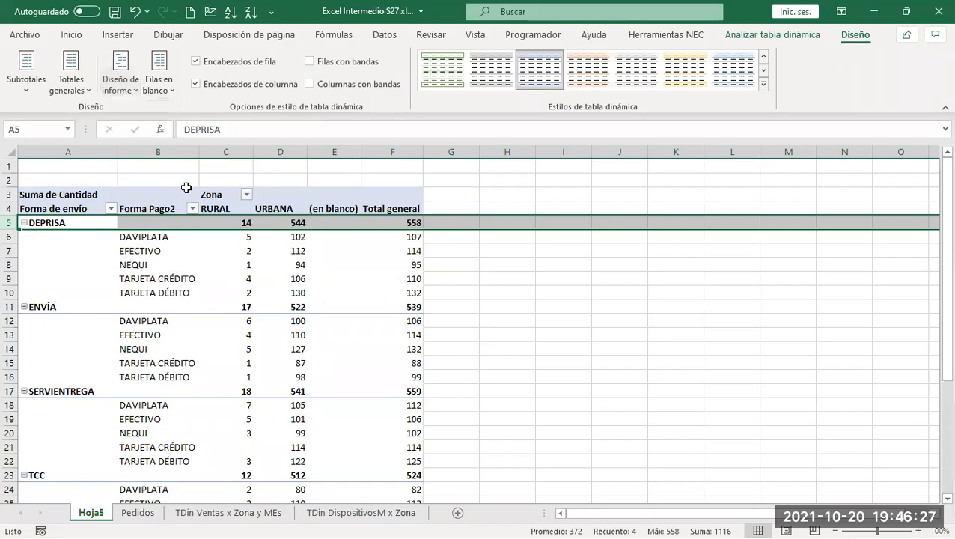
click(129, 88)
click(194, 176)
click(112, 88)
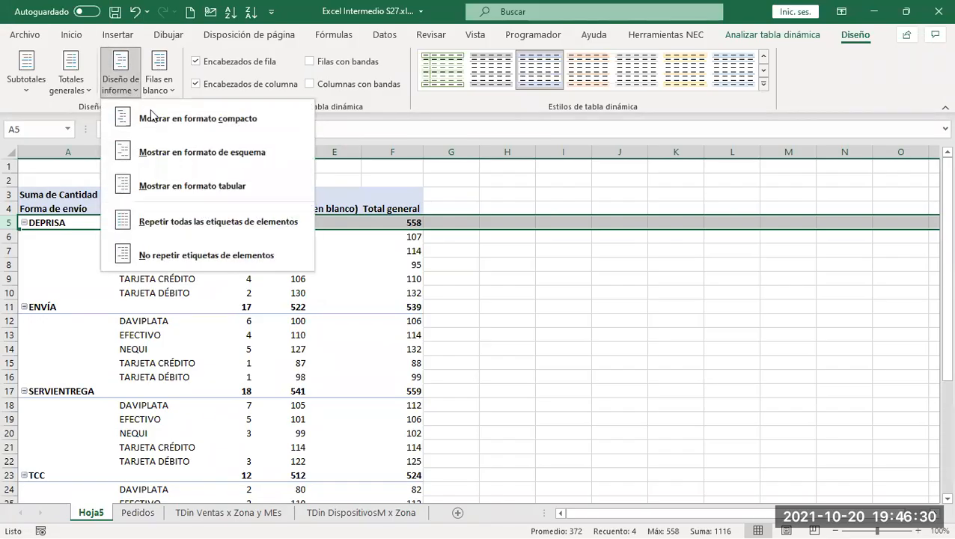
click(198, 152)
click(171, 264)
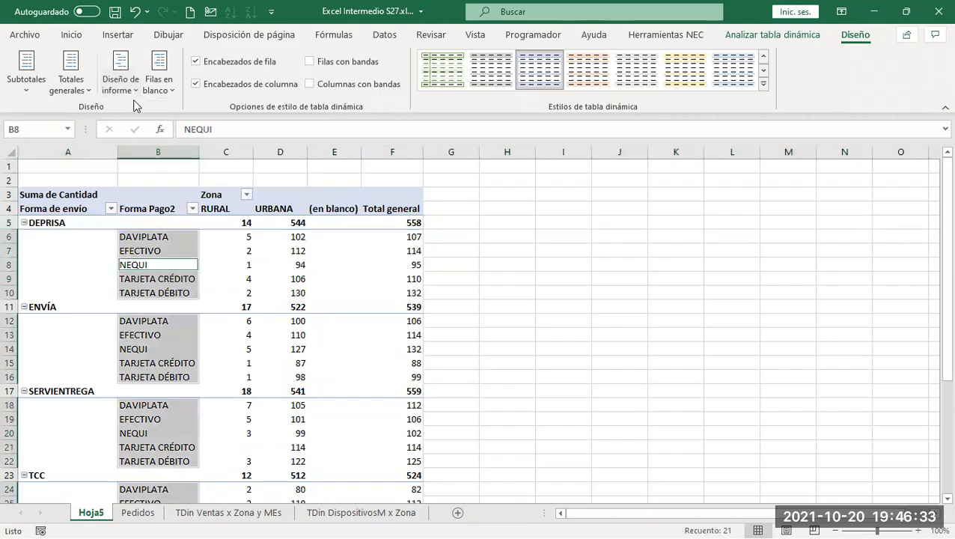
Show the quantities pivot table in tabular form and deselect it
click(132, 90)
click(169, 190)
click(174, 247)
click(482, 259)
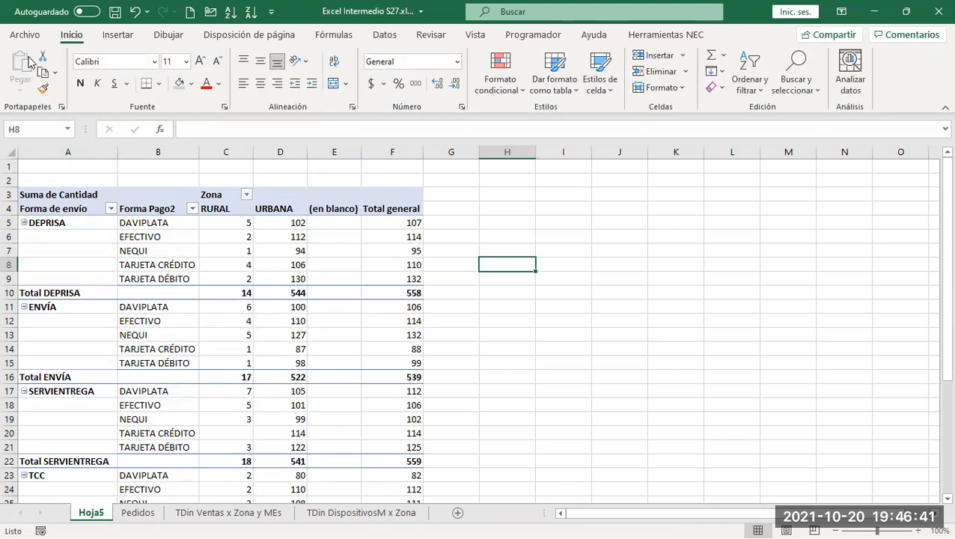
Turn off all subtotals in the quantities pivot table
click(289, 203)
click(771, 34)
click(853, 34)
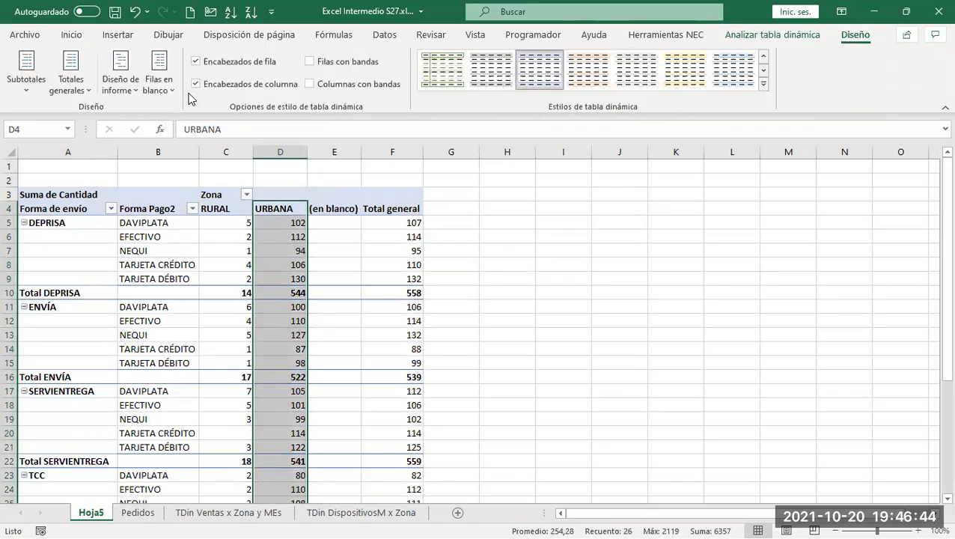
click(118, 87)
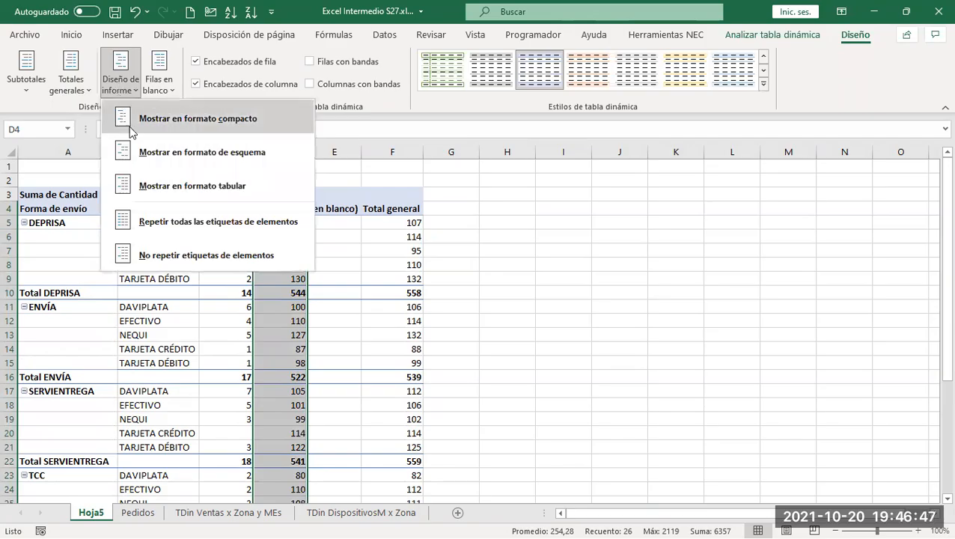
click(458, 256)
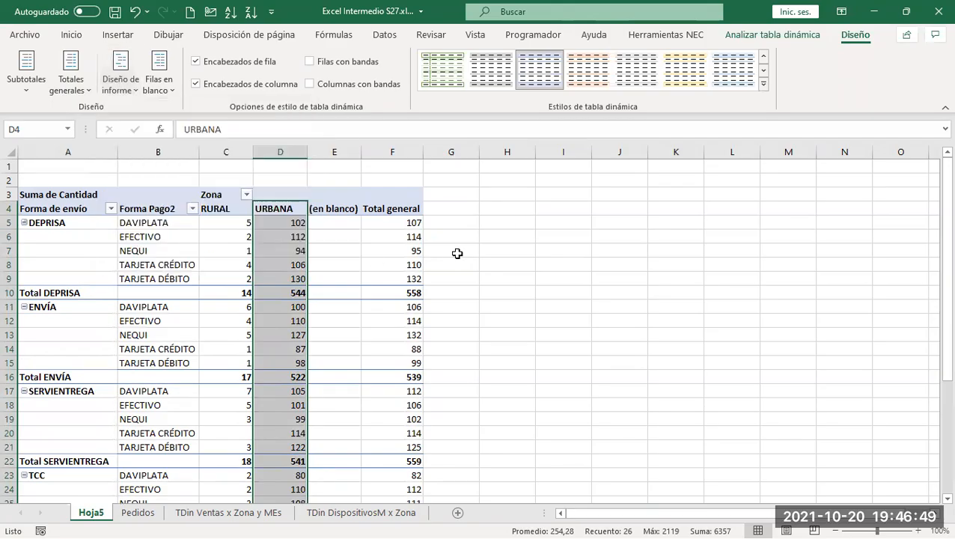
click(113, 292)
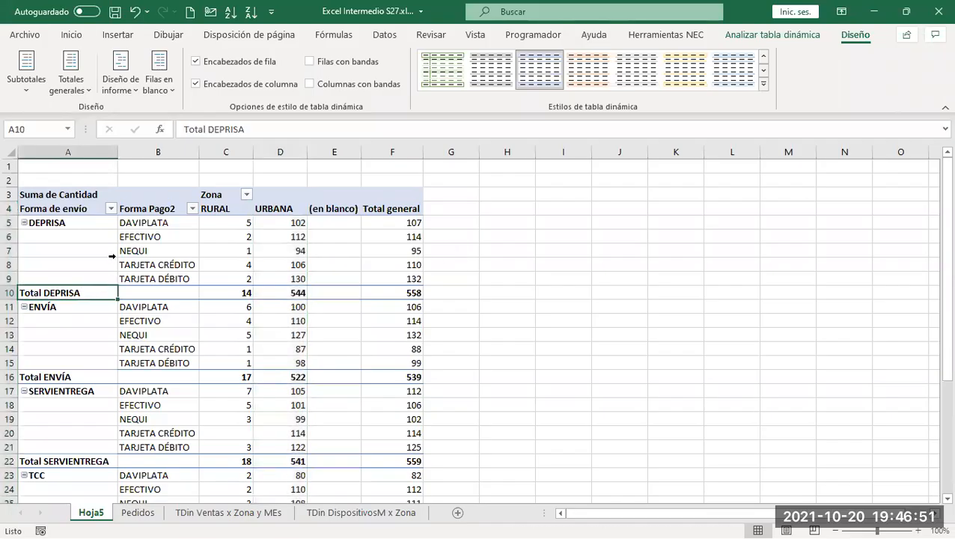
click(29, 88)
click(106, 125)
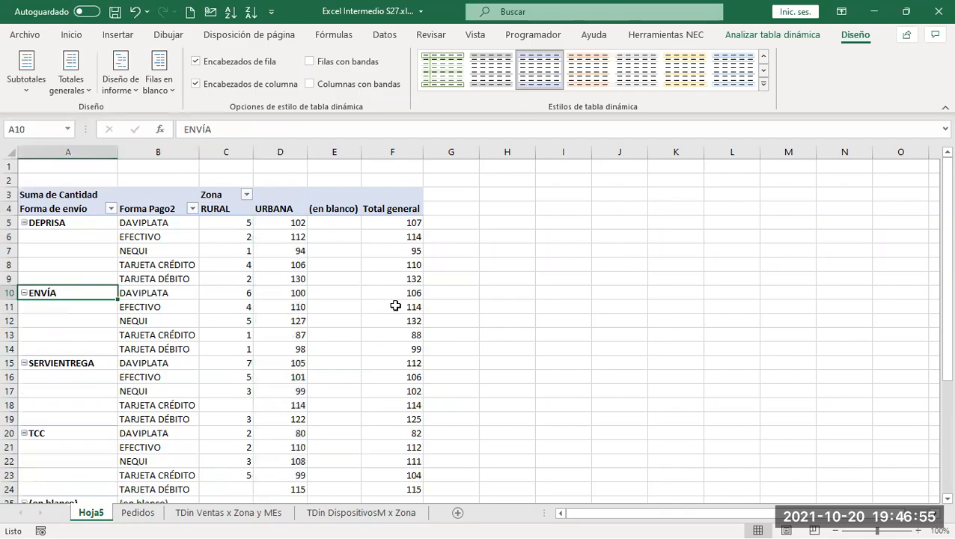
Examine the quantities pivot table from the DEPRISA rows to the grand total, including the Forma de envío and Forma Pago2 columns
click(396, 299)
scroll(96, 249, down, 3)
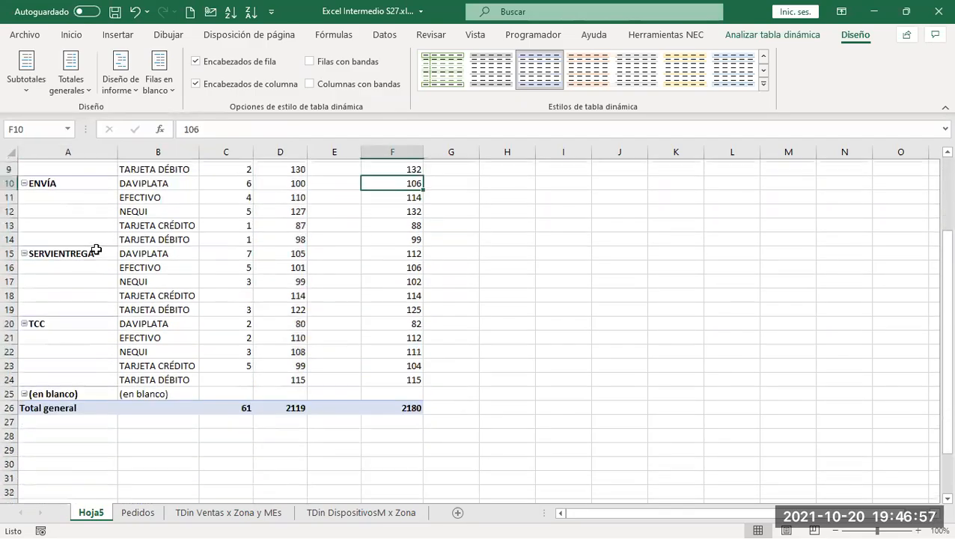
scroll(96, 249, up, 3)
scroll(97, 250, down, 1)
scroll(97, 249, up, 1)
drag(93, 222, 52, 422)
click(66, 363)
click(178, 243)
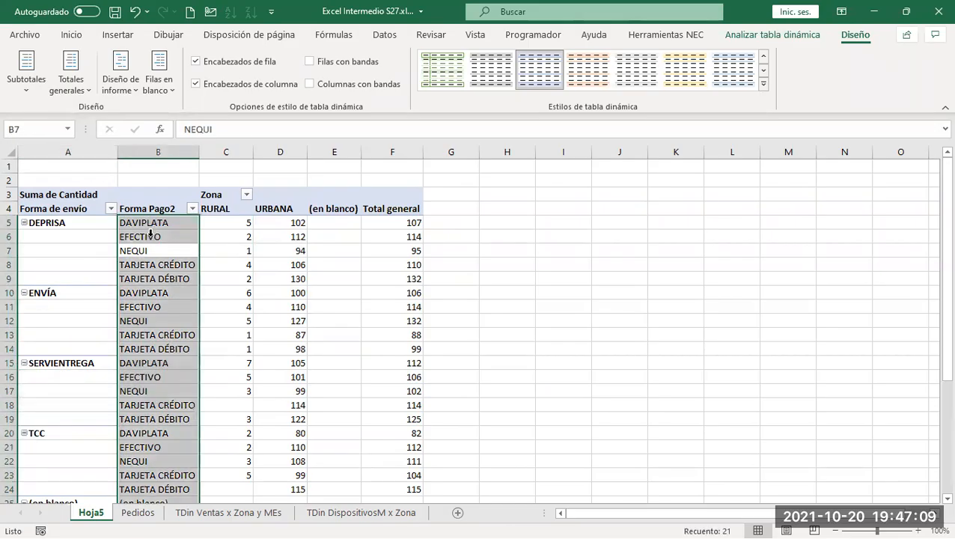
Display the pivot table's field list and move Zona from the columns to the rows, above Forma de envío
click(315, 209)
click(289, 208)
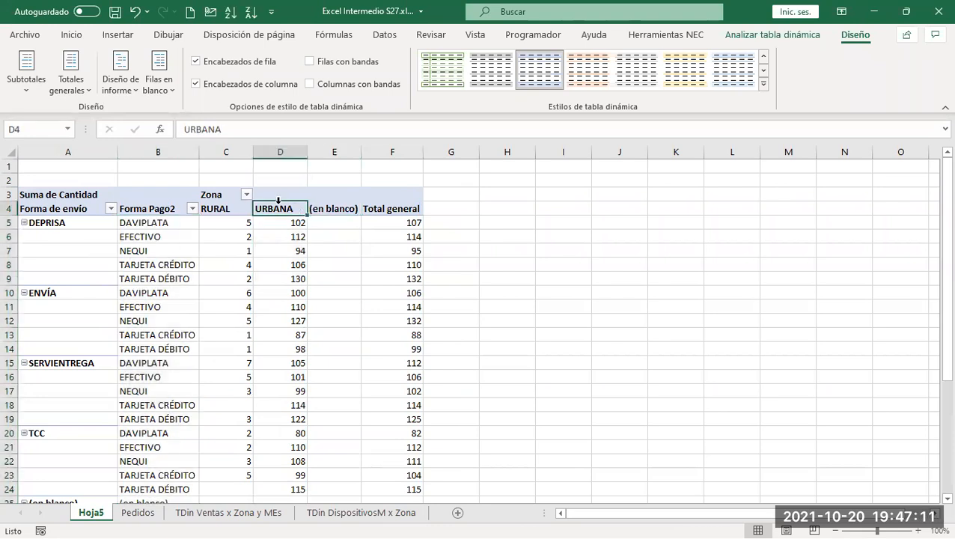
right_click(281, 210)
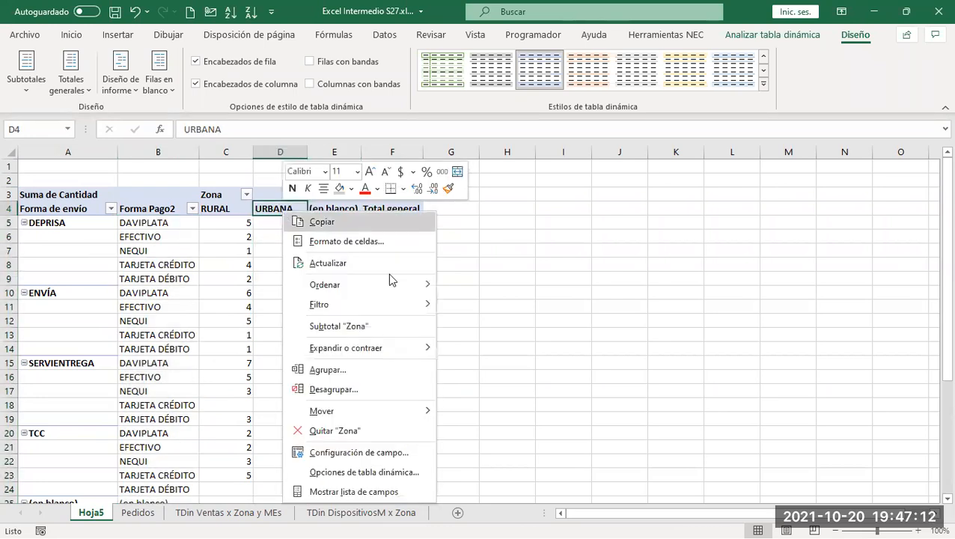
click(378, 492)
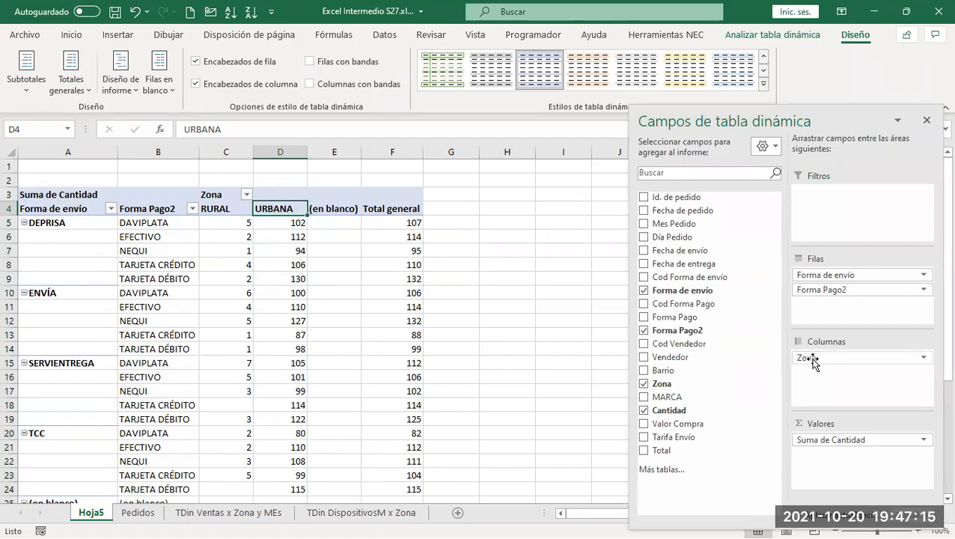
drag(812, 360, 818, 272)
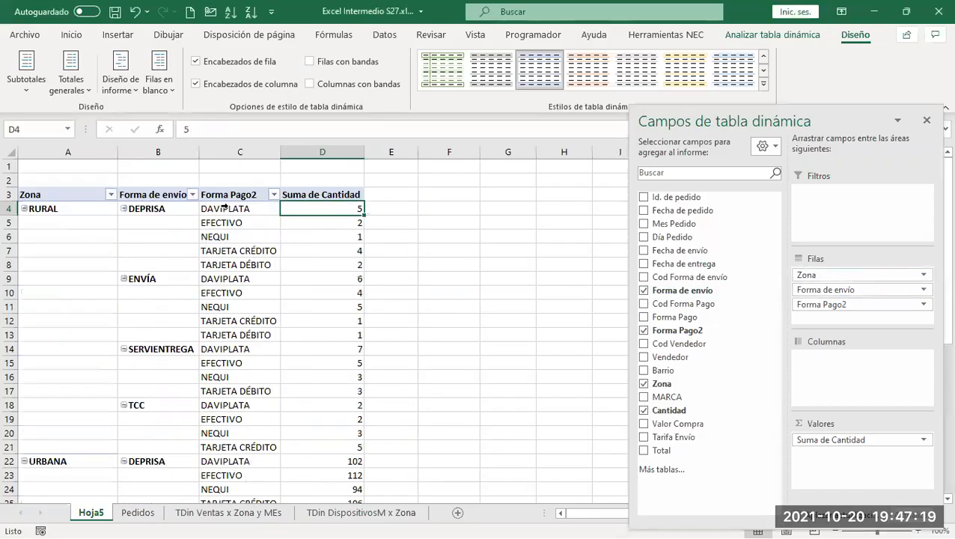
Review the rows of the RURAL zone and its DEPRISA payment methods with their quantities
drag(75, 208, 245, 447)
drag(159, 211, 284, 267)
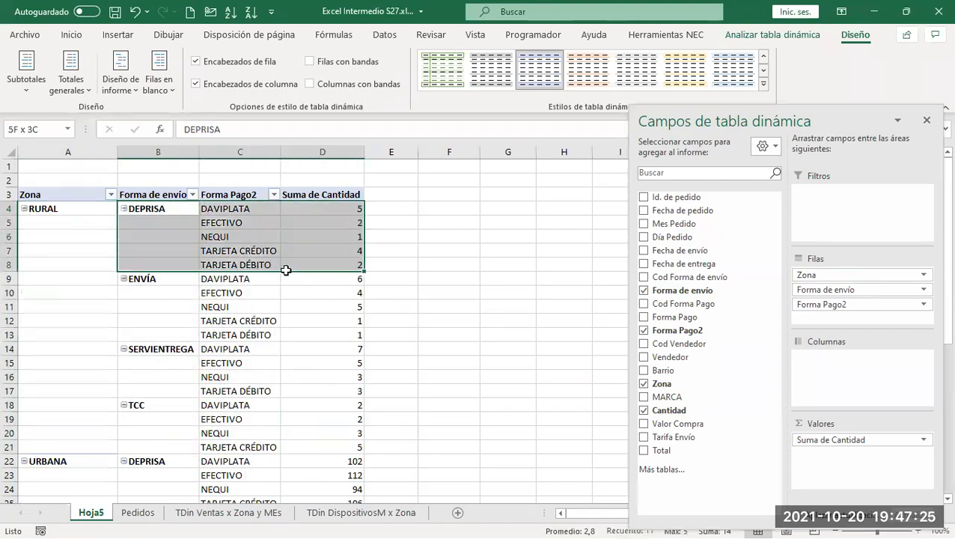
click(293, 237)
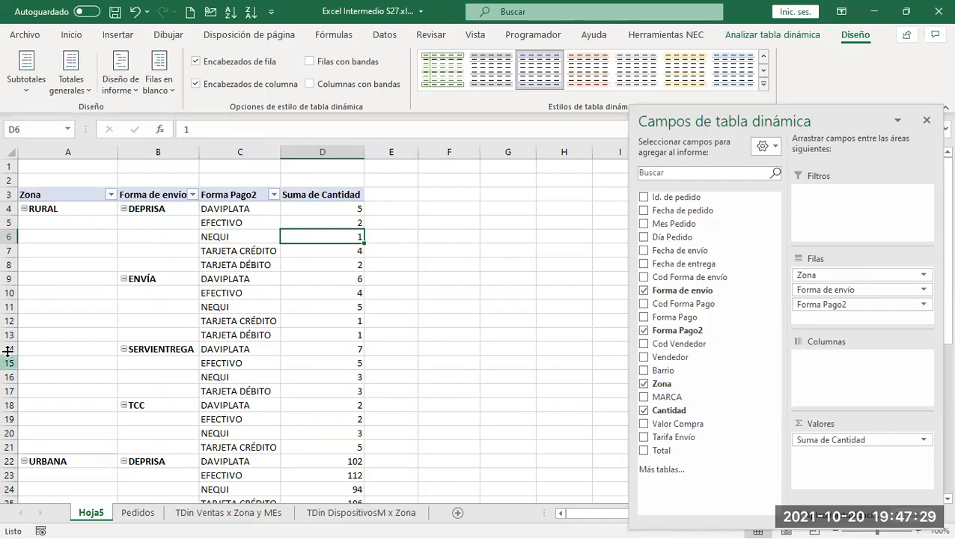
Repeat all item labels in the pivot table and check the Zona and Forma de envío columns down to the grand total
click(42, 222)
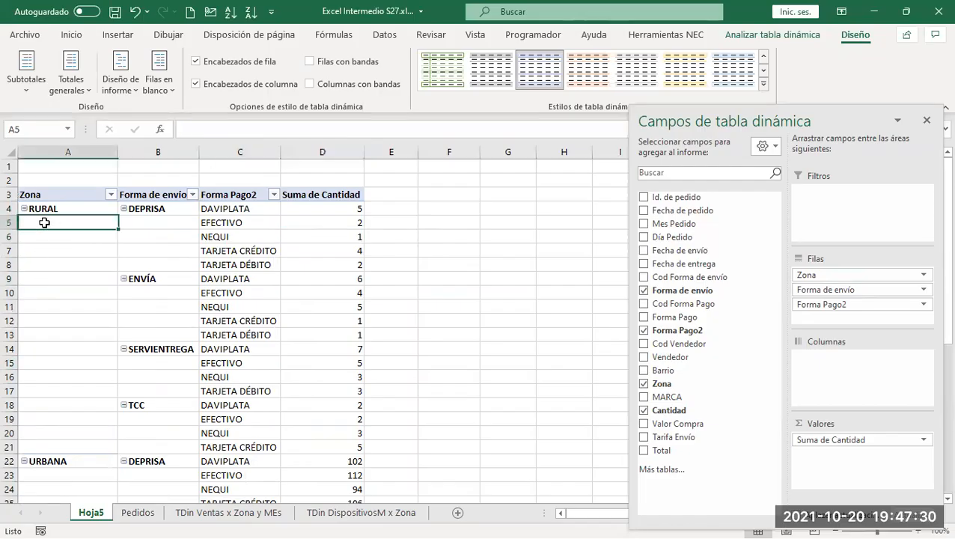
click(116, 84)
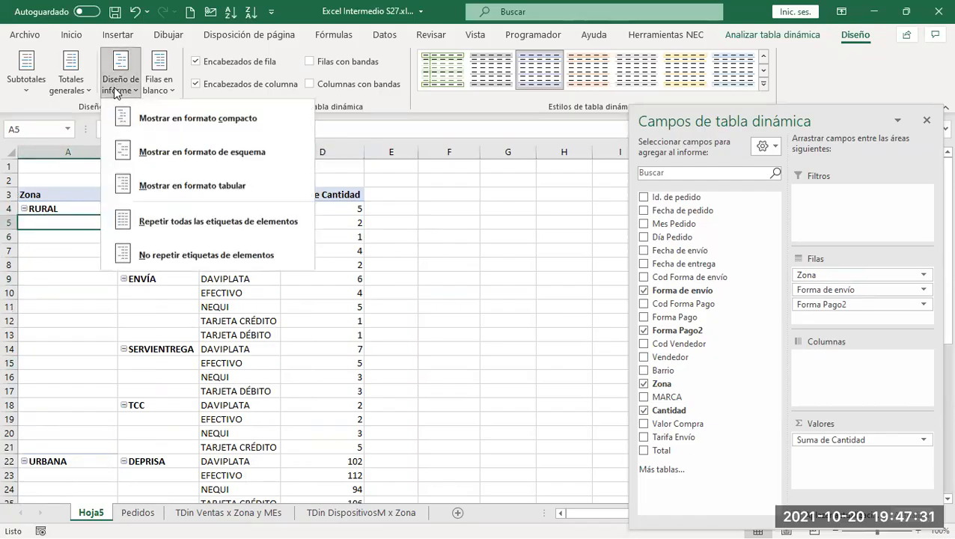
click(235, 214)
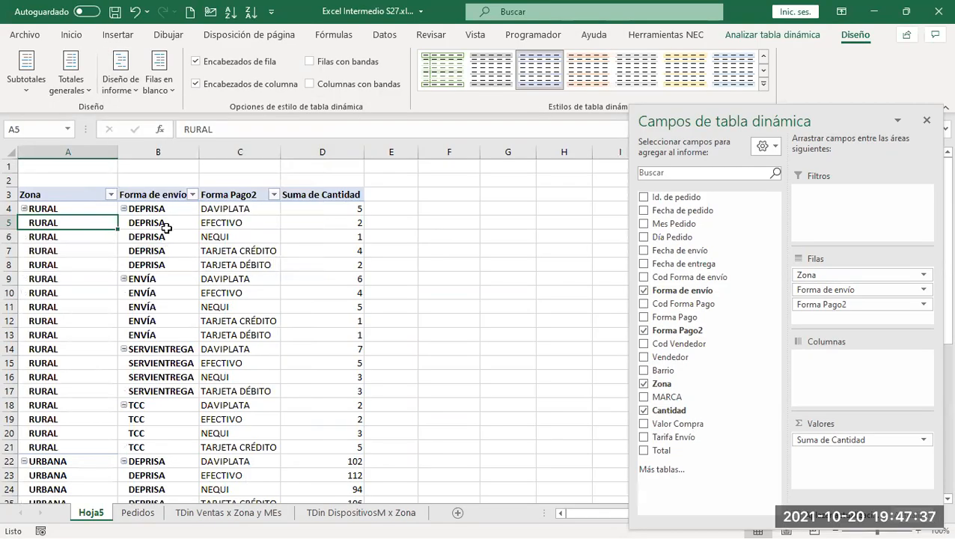
scroll(156, 281, down, 8)
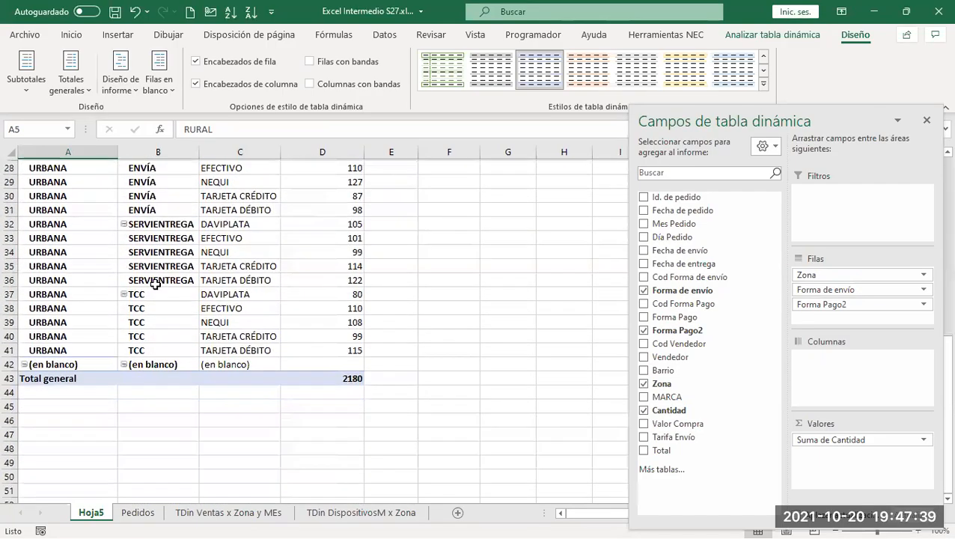
scroll(156, 283, up, 3)
scroll(155, 283, up, 5)
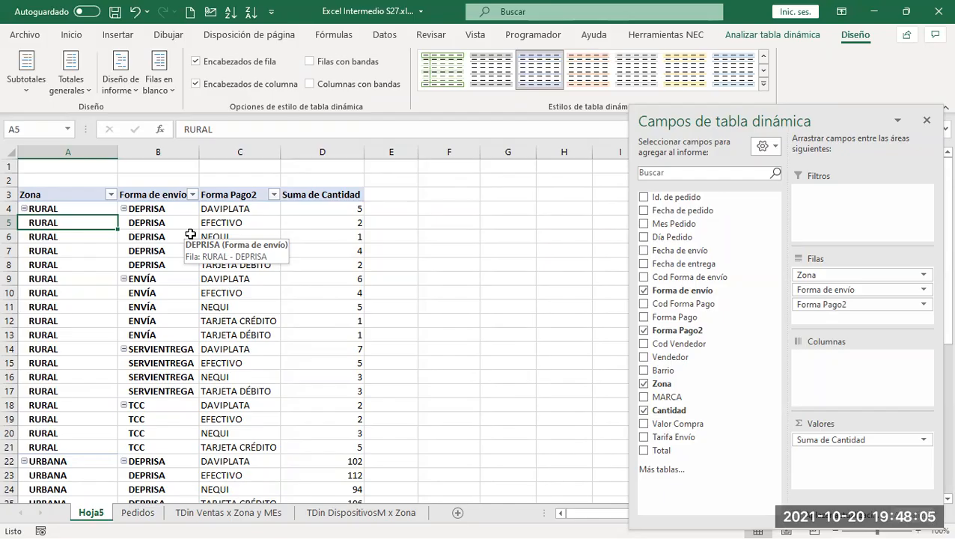
drag(45, 188, 247, 402)
scroll(250, 397, down, 11)
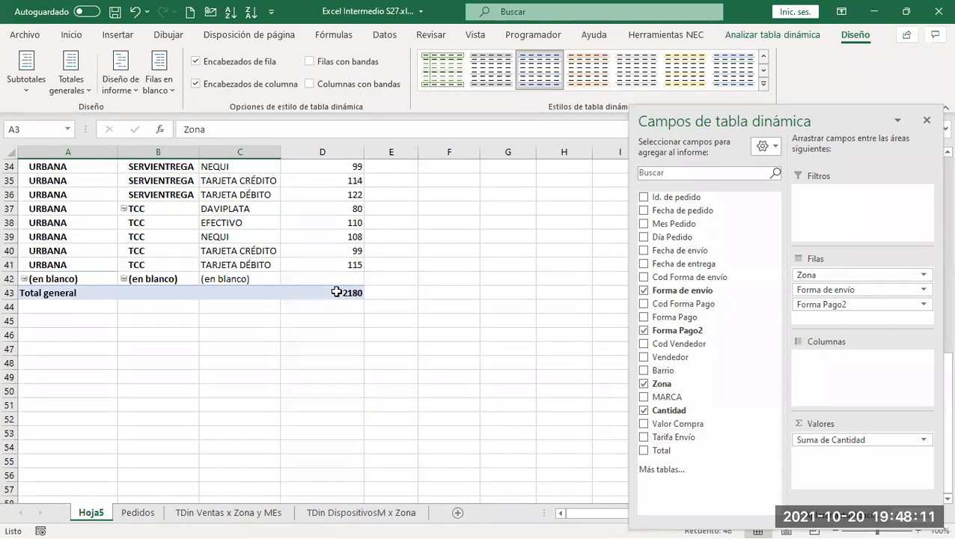
click(336, 292)
key(ctrl+shift+3)
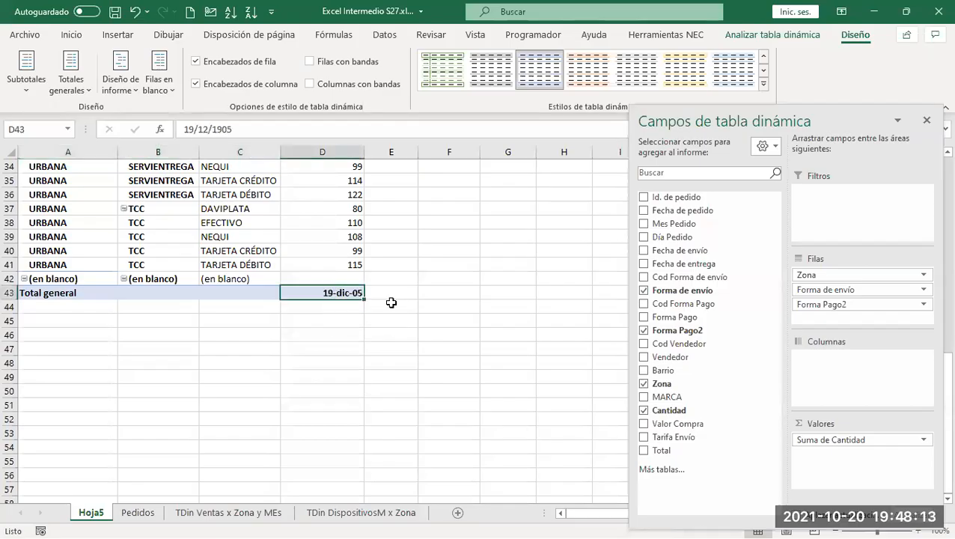
key(ctrl+z)
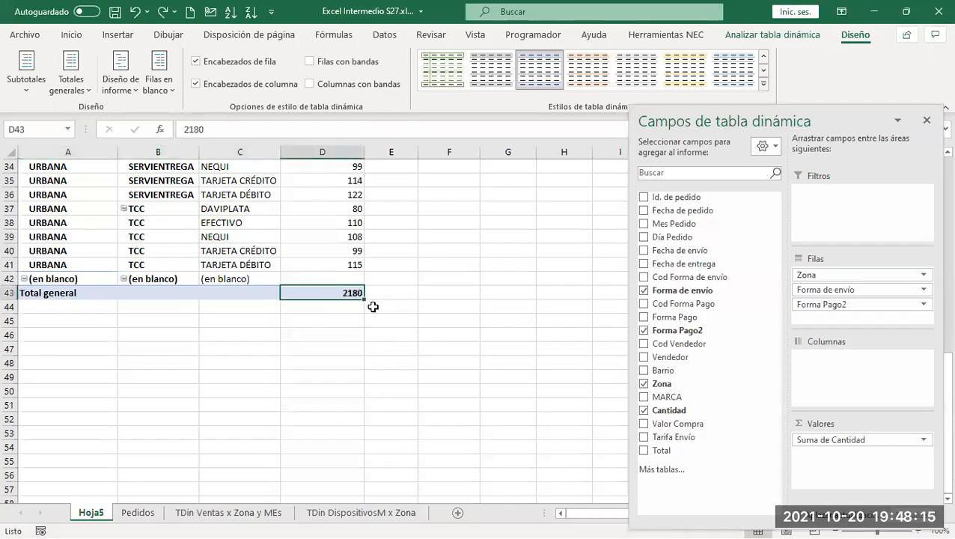
Copy the whole pivot table and paste it as values into a new blank workbook, starting at cell A1
key(ctrl+a)
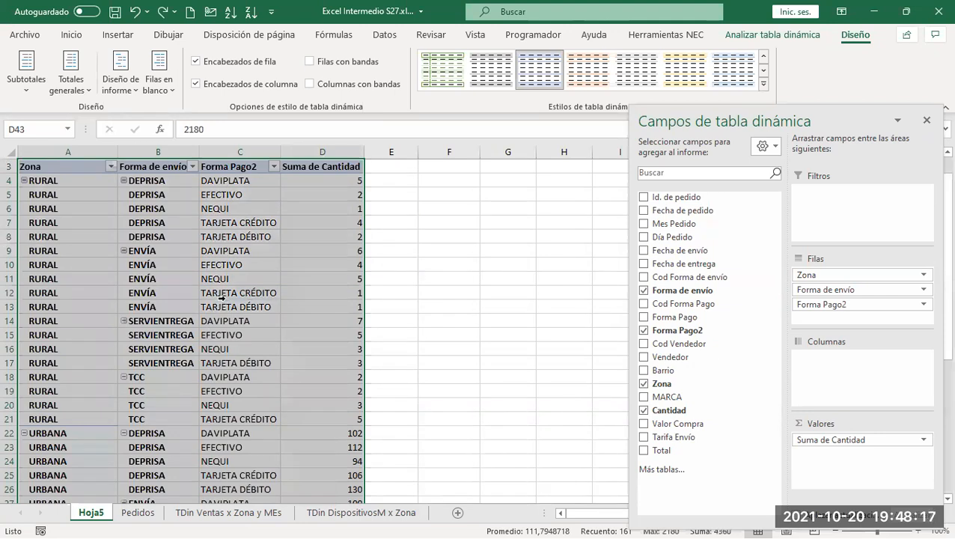
key(ctrl+c)
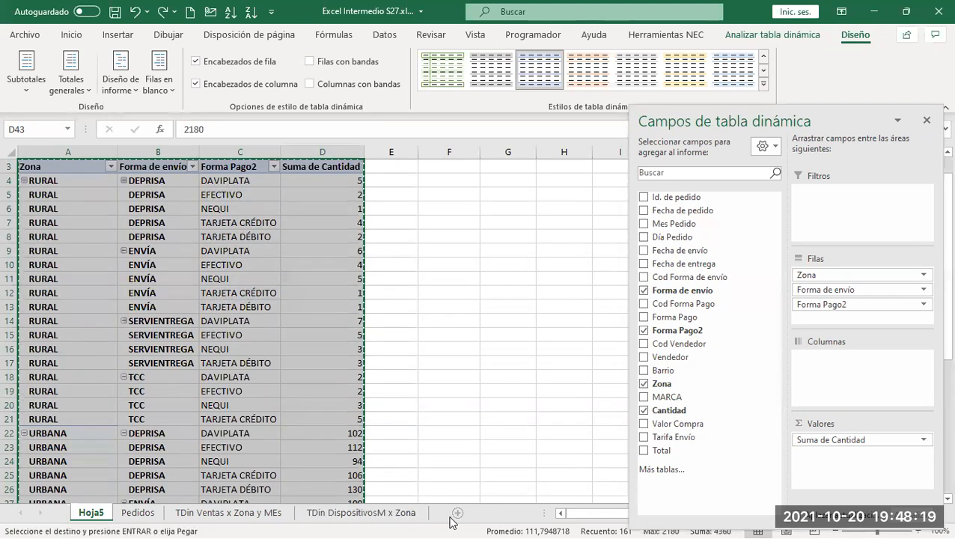
click(190, 11)
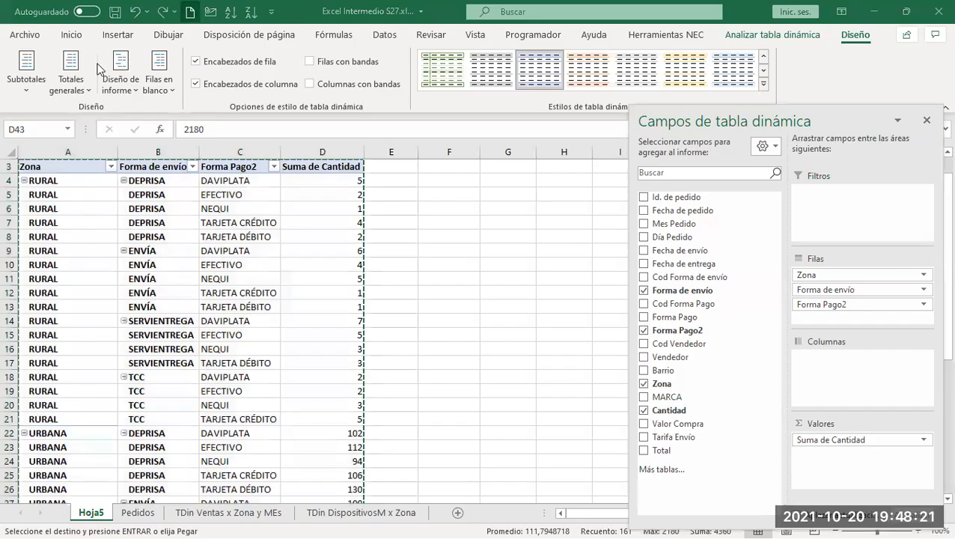
click(20, 83)
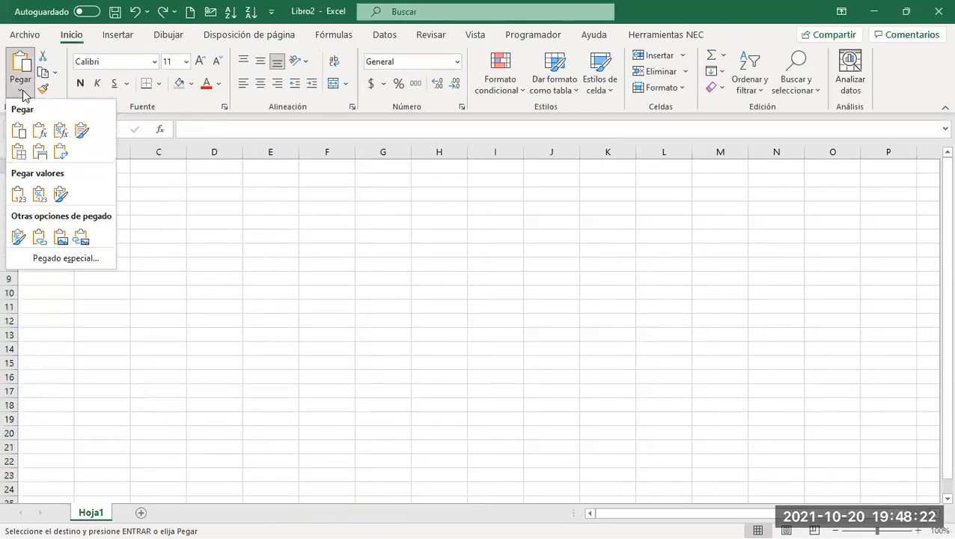
click(19, 193)
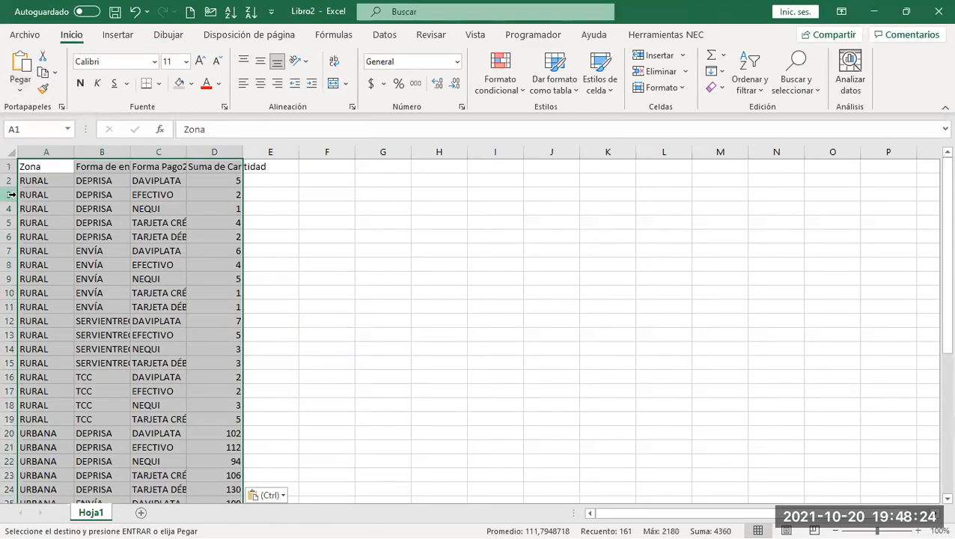
Apply the copied pivot table's formats to the pasted values with Paste Special
click(21, 90)
click(52, 258)
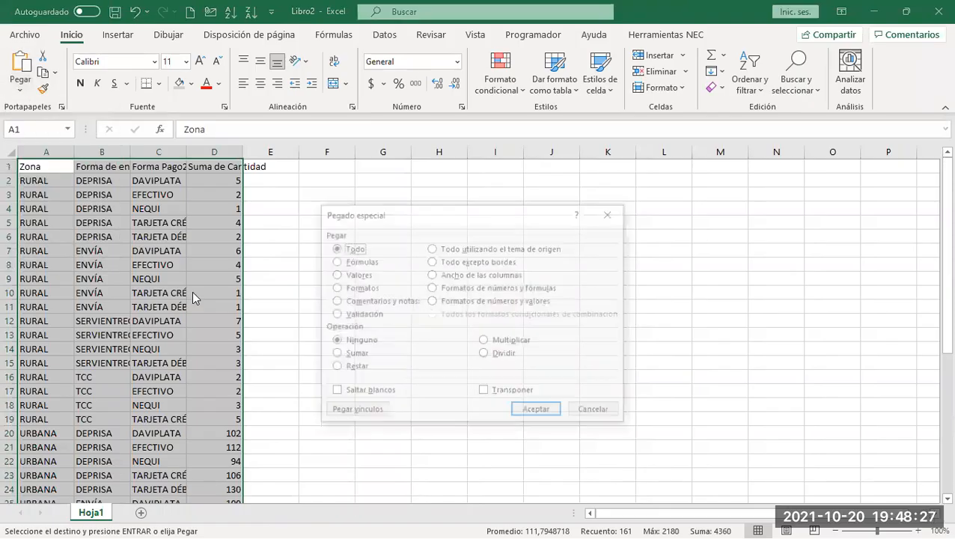
click(352, 289)
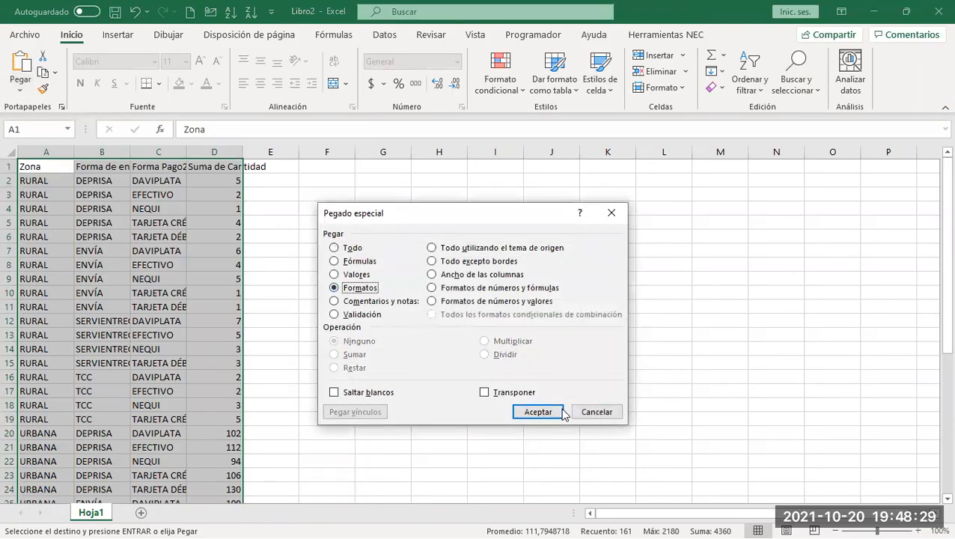
click(538, 412)
Auto-fit the widths of columns A to D to their contents in the new workbook
drag(41, 150, 241, 158)
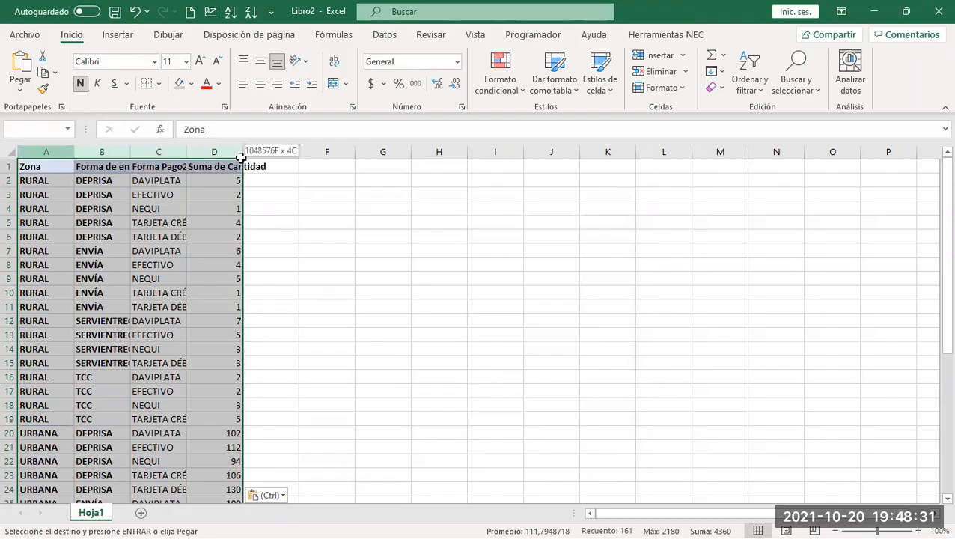
double_click(242, 152)
click(205, 207)
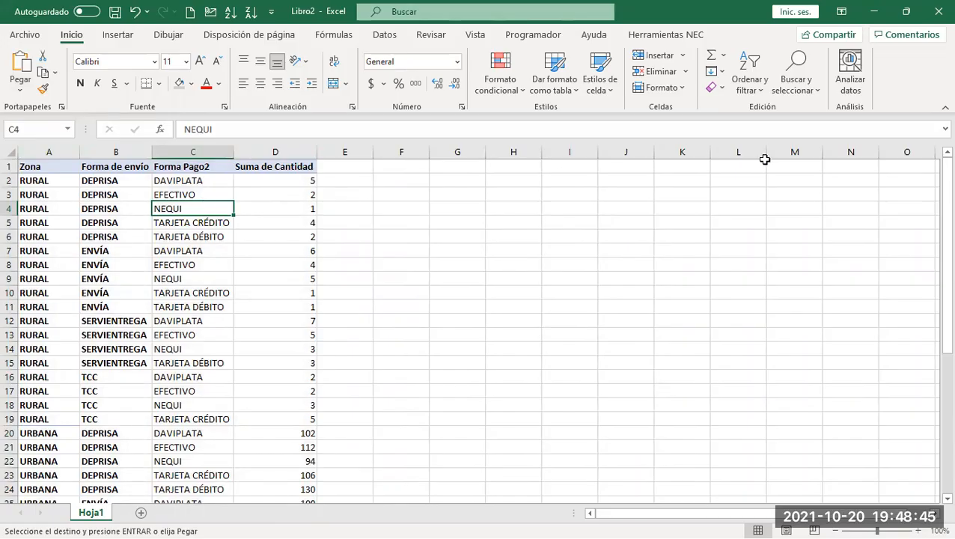
Close the new workbook without saving it and cancel the pending copy of the pivot table on Hoja5
click(939, 11)
click(480, 297)
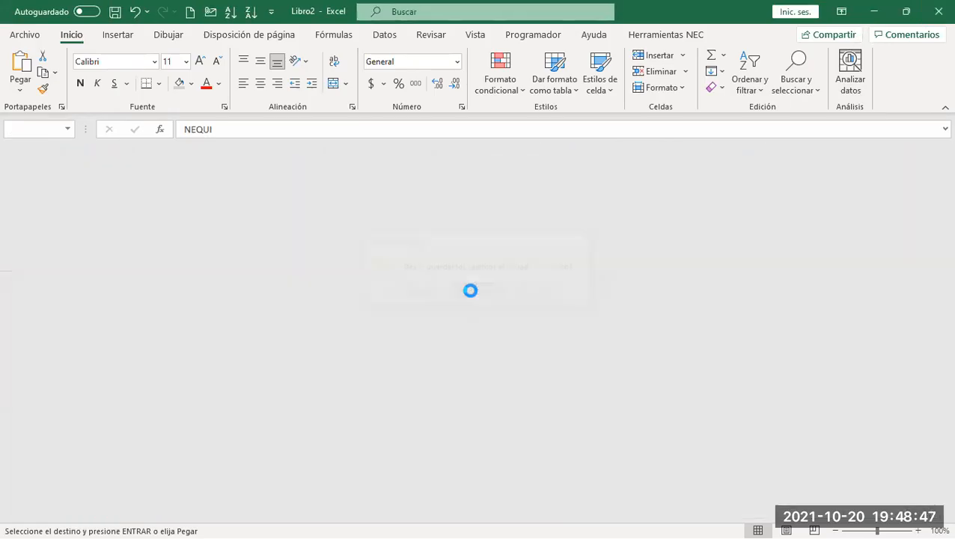
click(234, 182)
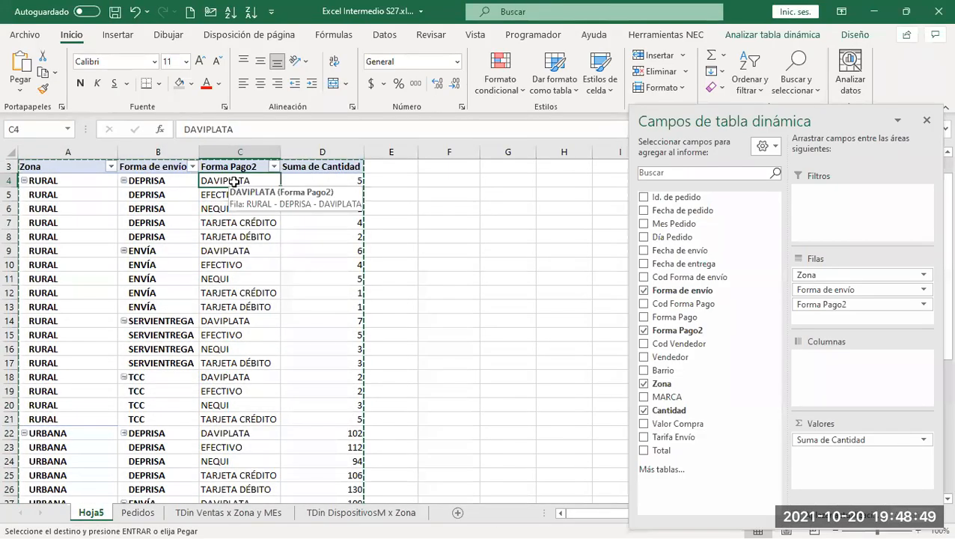
key(Escape)
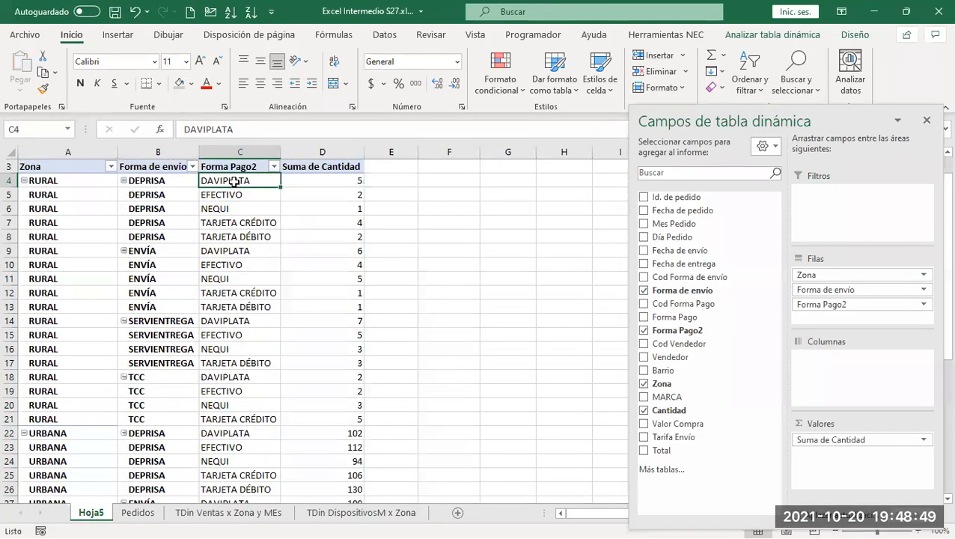
Set the pivot table's report layout to not repeat item labels
click(854, 35)
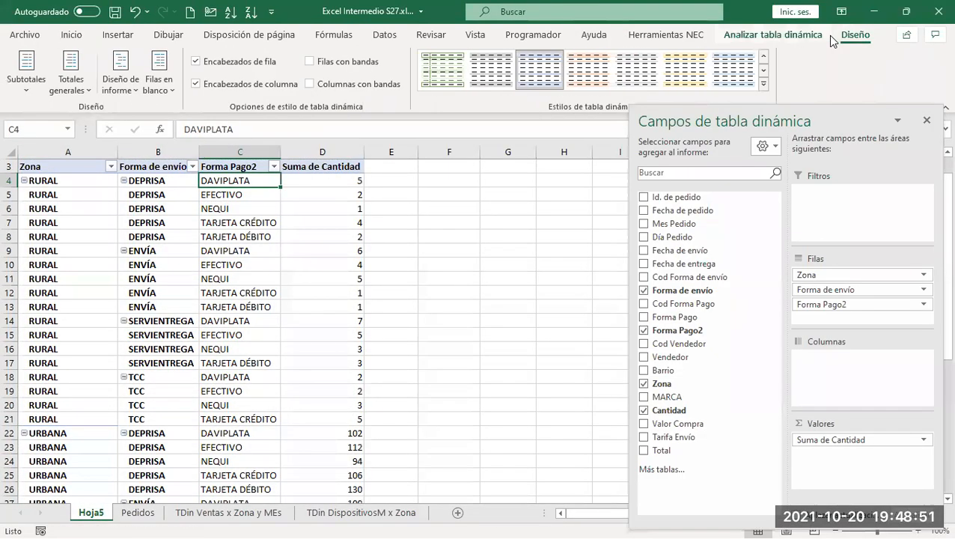
click(119, 81)
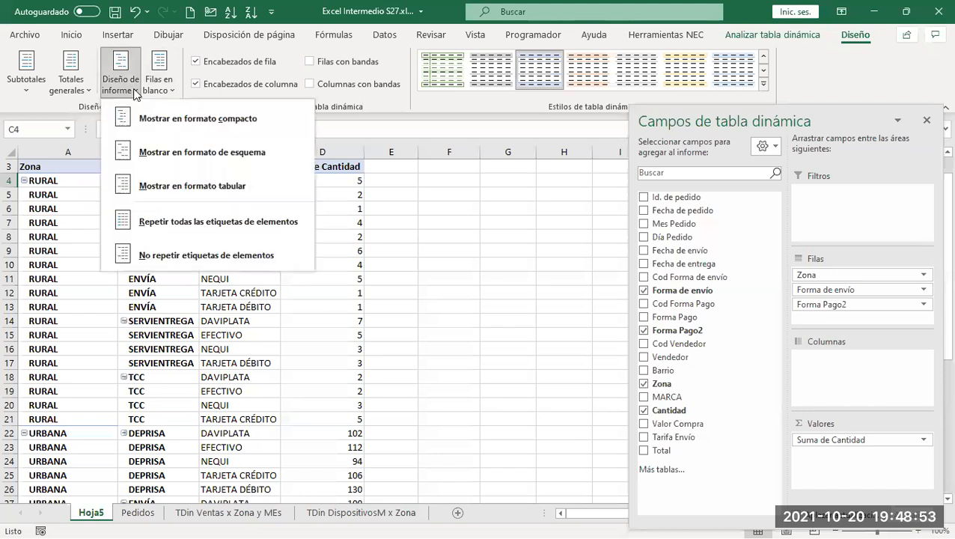
click(163, 254)
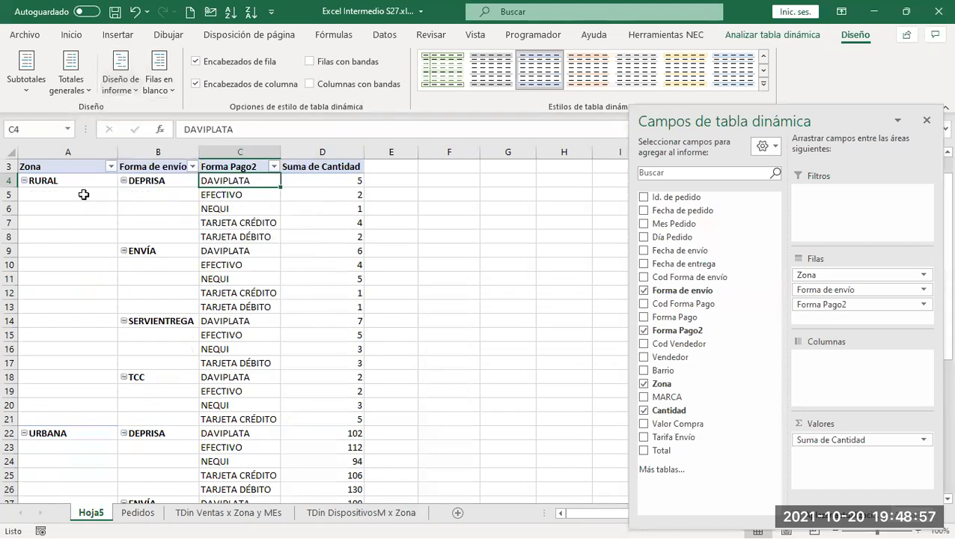
Show the pivot table in compact form and check the RURAL, DEPRISA and DAVIPLATA levels in the single label column
click(124, 88)
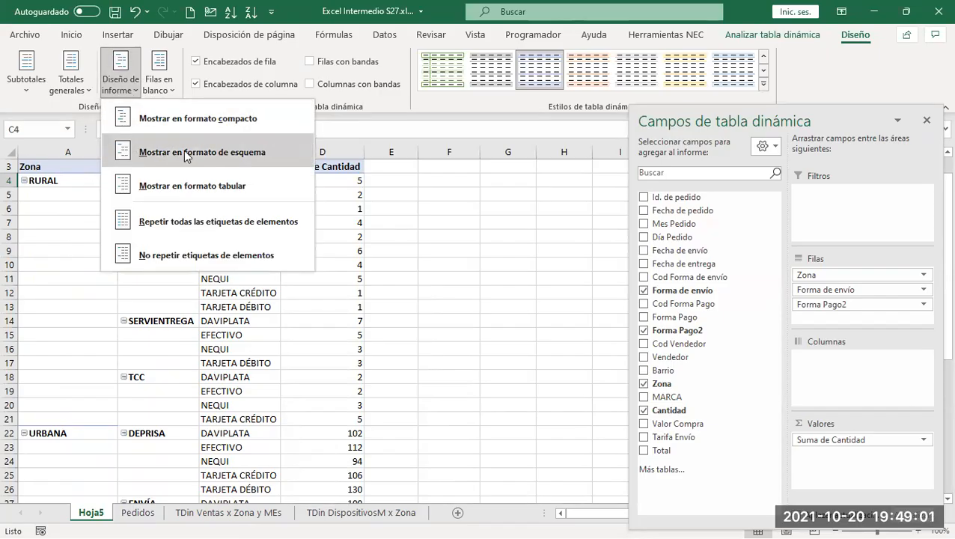
click(196, 118)
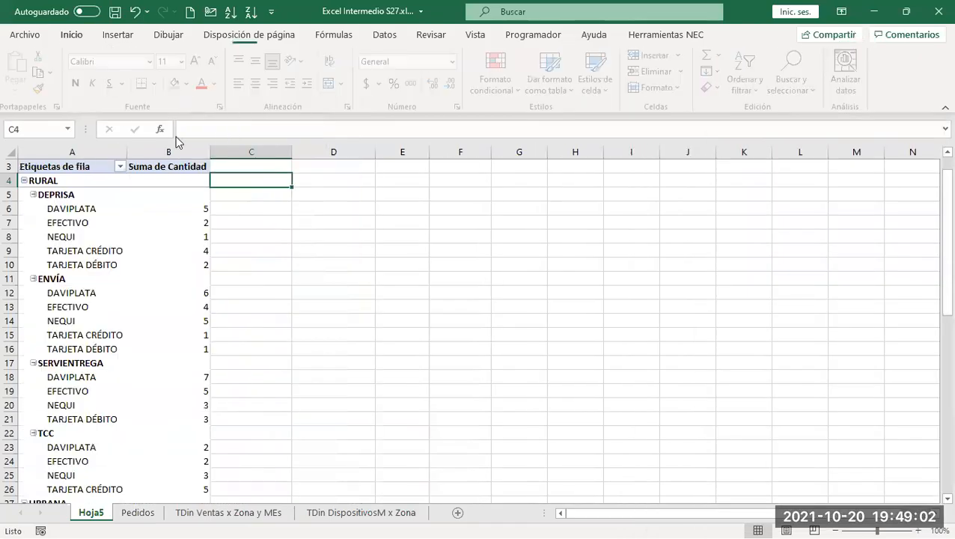
click(47, 181)
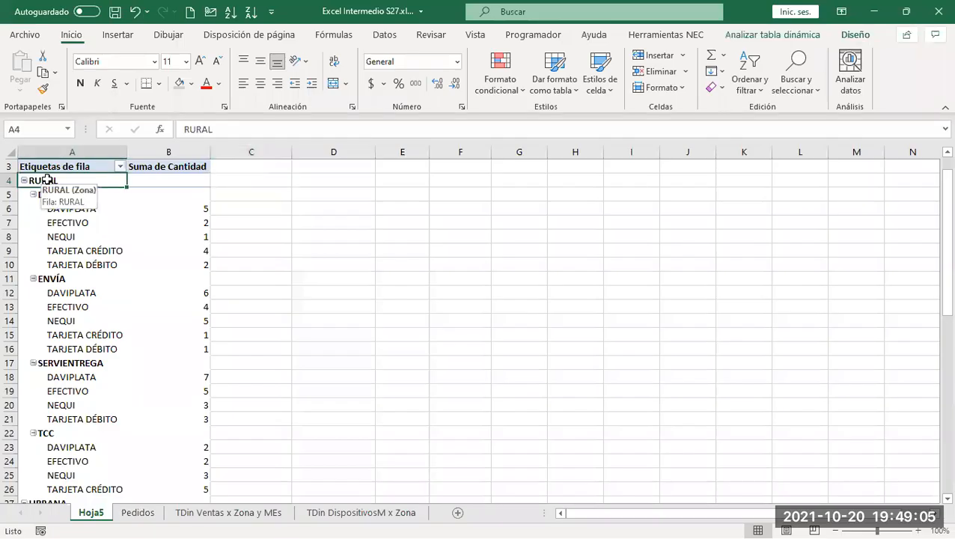
click(55, 196)
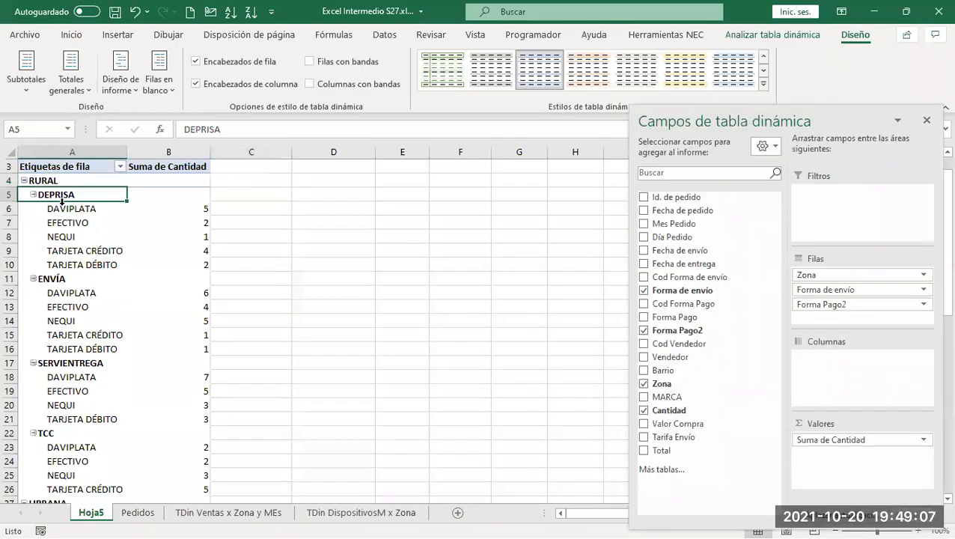
click(66, 209)
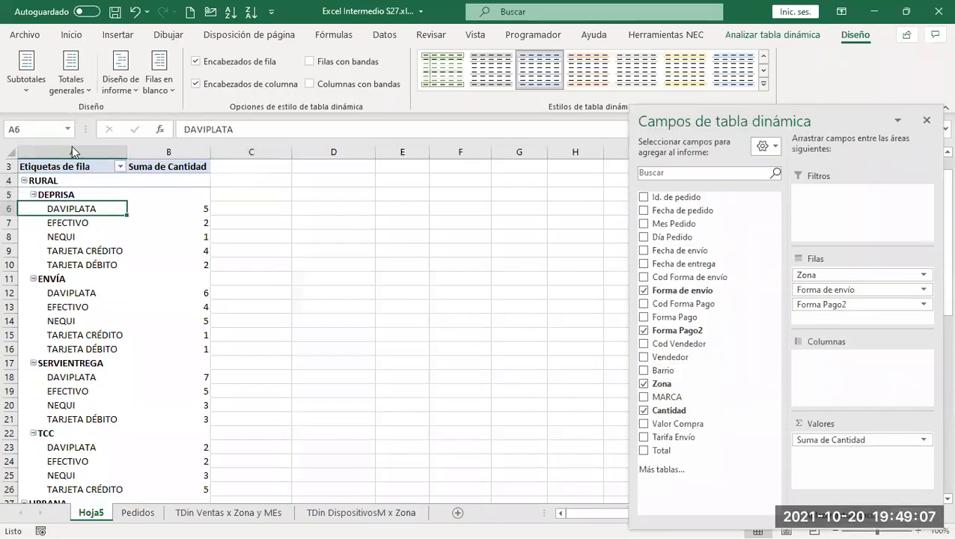
Show the pivot table in outline form, followed by tabular form, to compare the two layouts
click(126, 91)
click(177, 148)
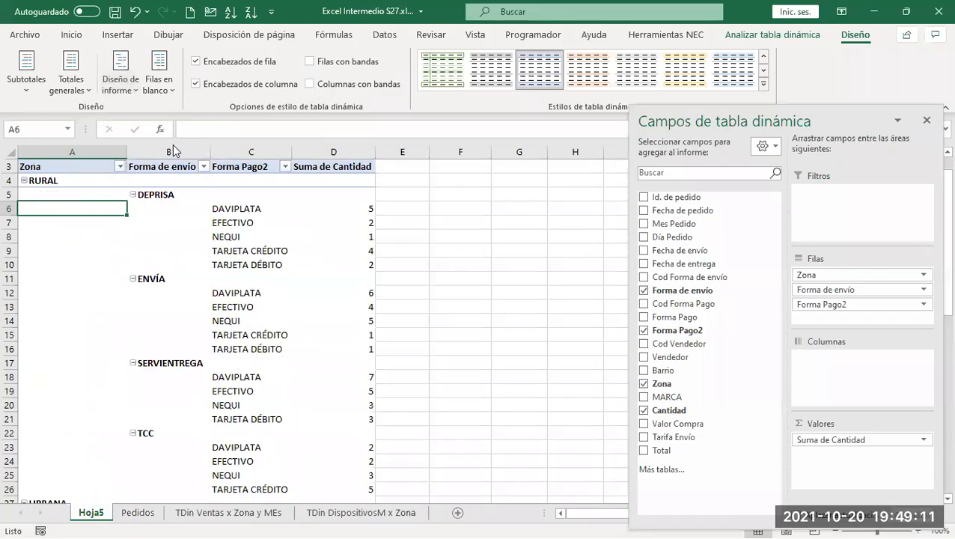
click(123, 82)
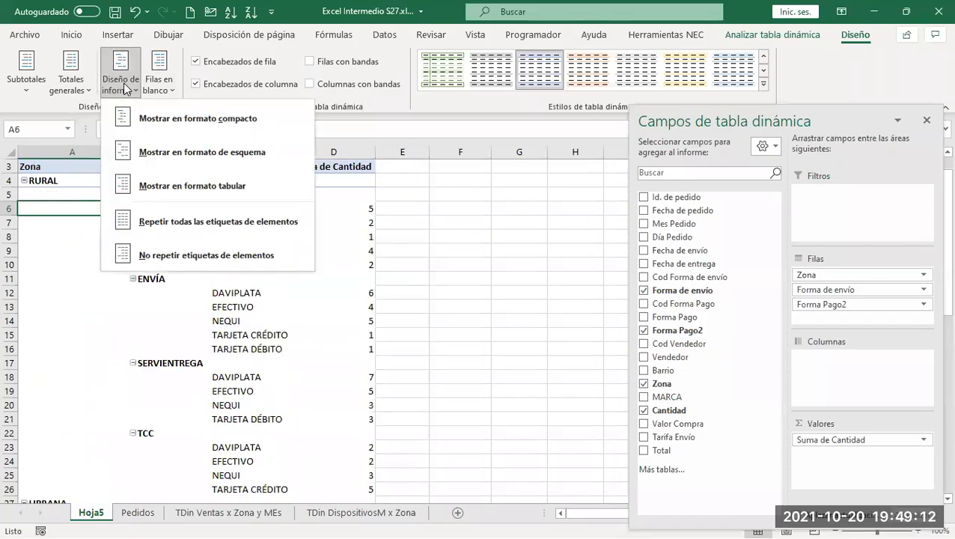
click(194, 184)
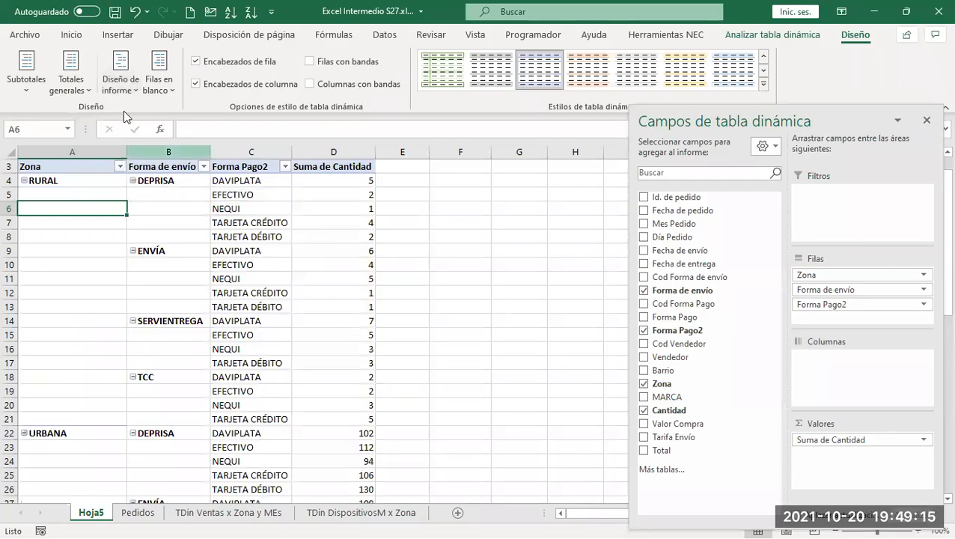
Show the pivot table in outline form again and examine the RURAL row and the DAVIPLATA quantity
click(124, 90)
click(185, 156)
click(10, 179)
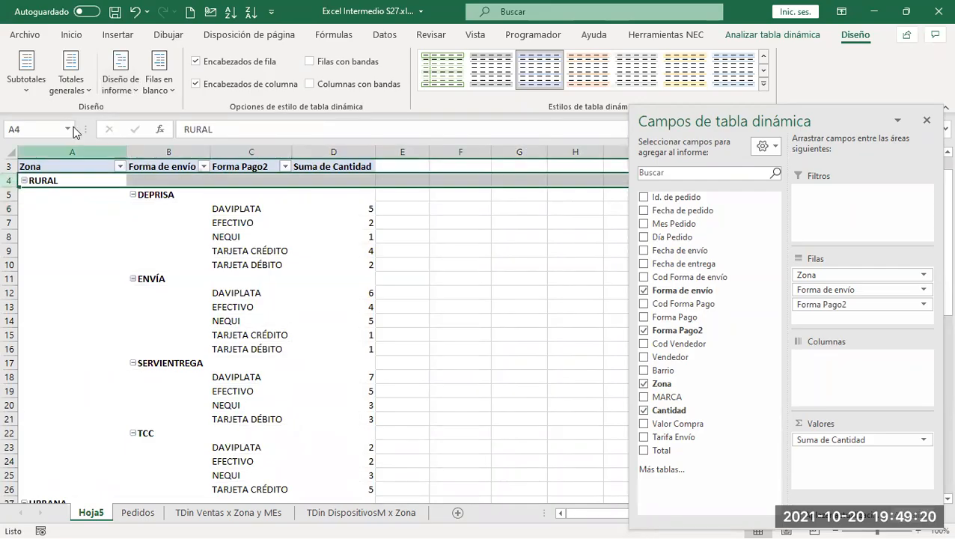
click(123, 90)
click(188, 186)
click(122, 86)
click(359, 210)
click(363, 210)
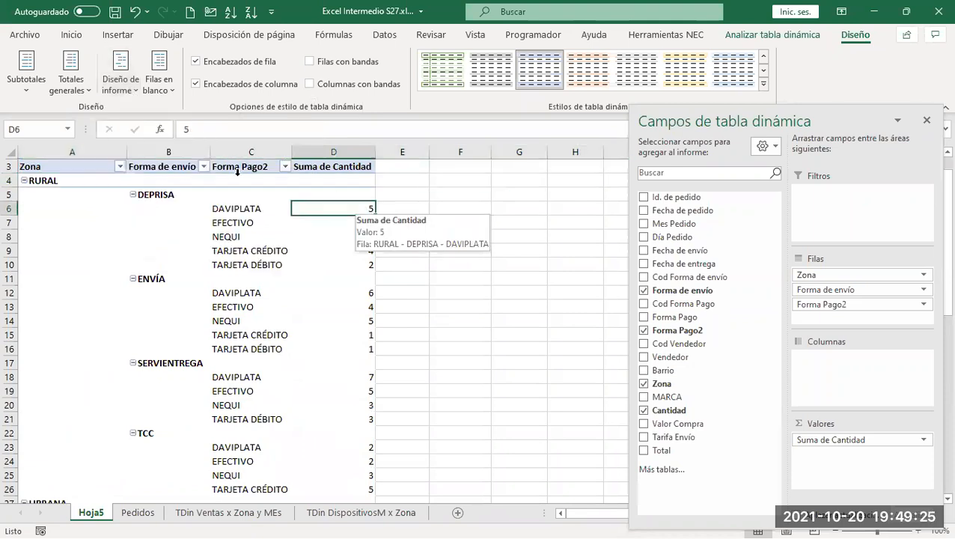
Show the pivot table in tabular form and check its rows from the RURAL zone into the URBANA zone
click(126, 94)
click(171, 203)
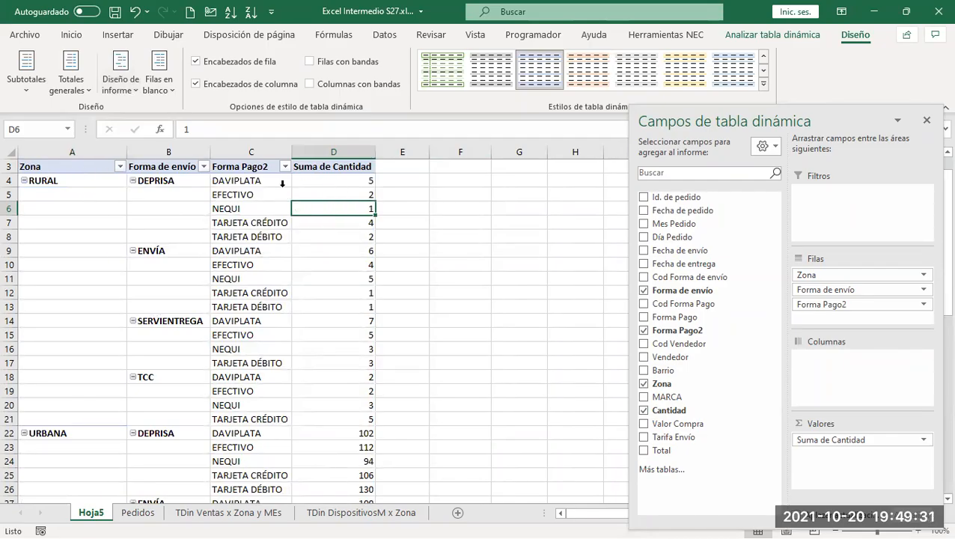
click(121, 88)
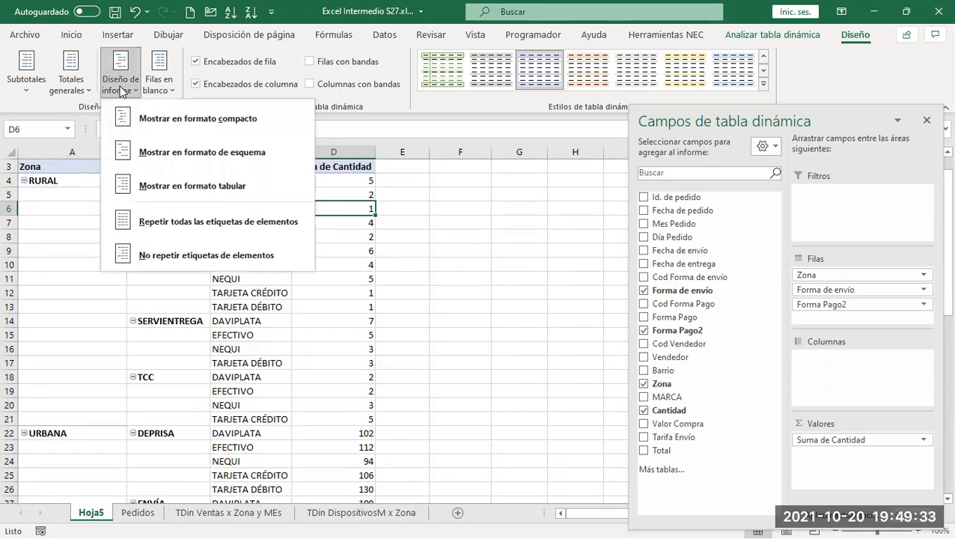
click(406, 195)
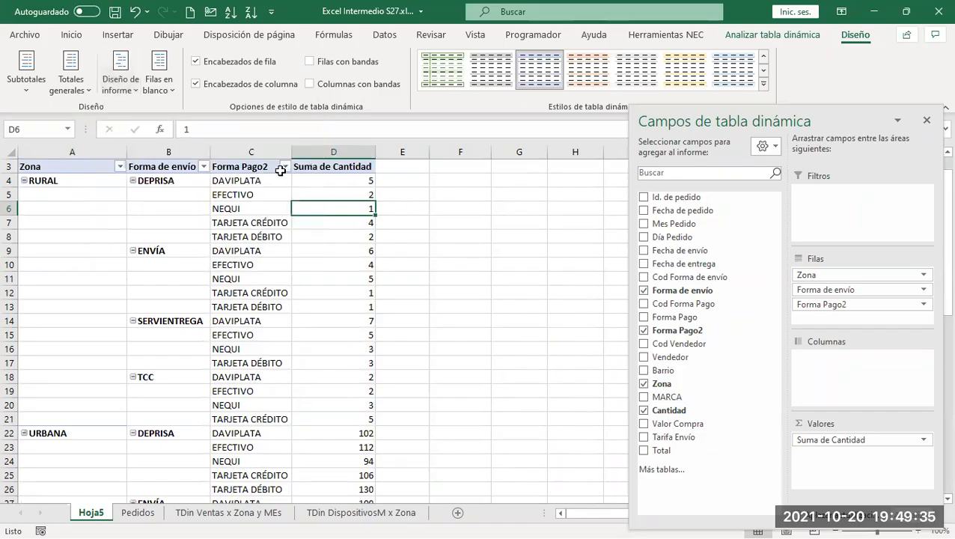
click(279, 170)
scroll(278, 170, down, 3)
scroll(277, 169, down, 3)
scroll(277, 169, up, 2)
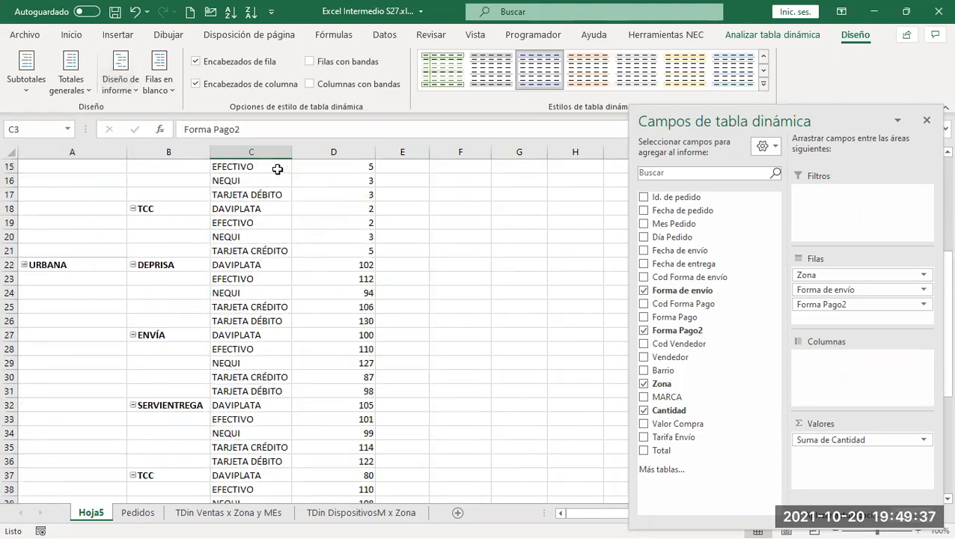
scroll(277, 169, up, 4)
Insert a blank line after each item in the pivot table
click(166, 89)
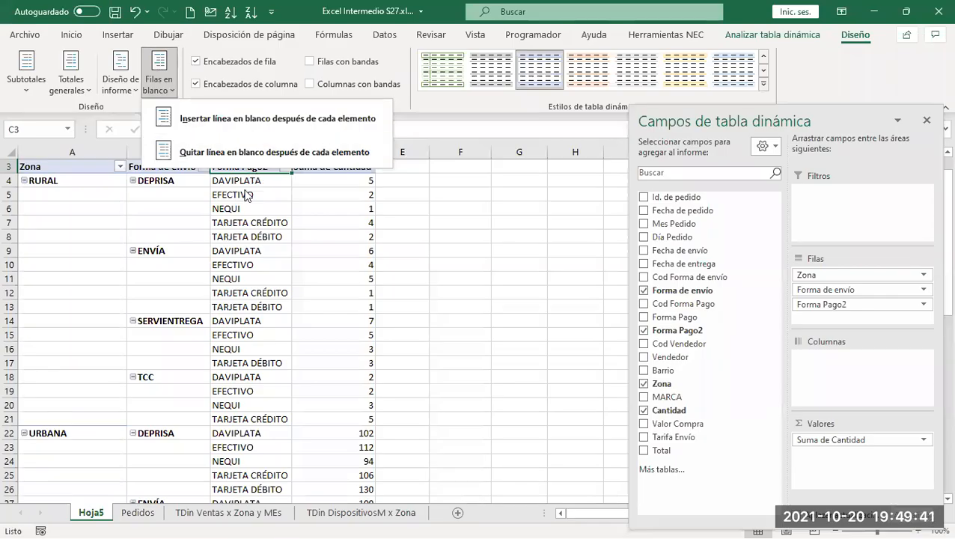
click(444, 260)
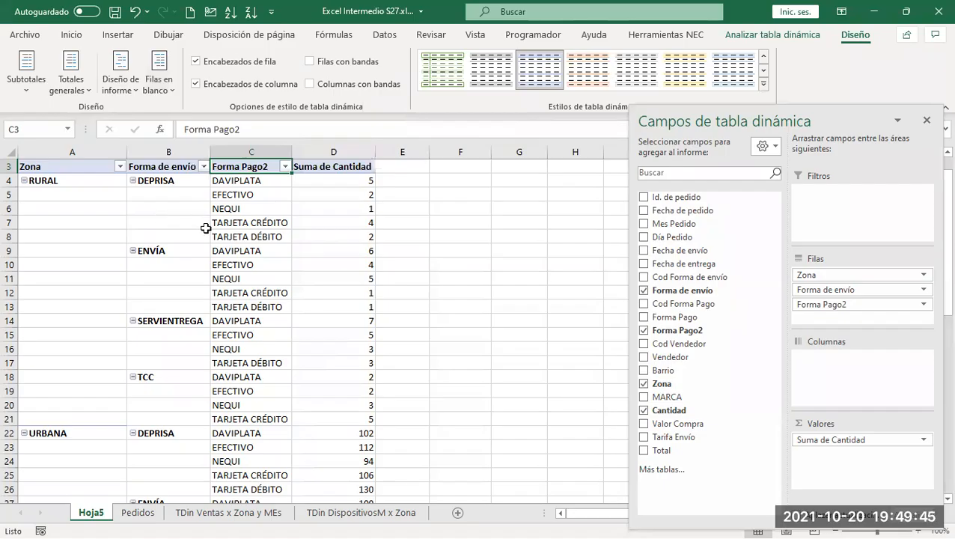
click(174, 90)
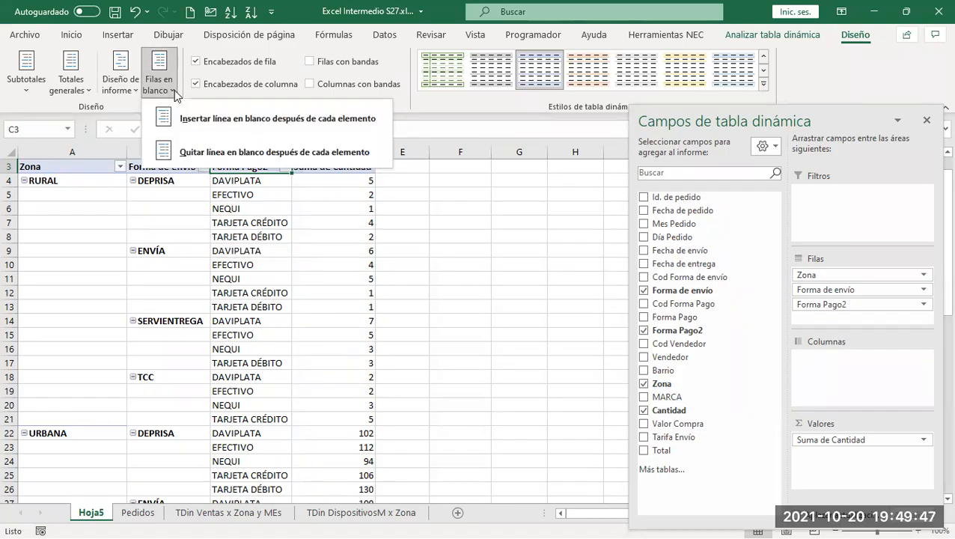
click(248, 119)
Examine the blank-line separation of the DEPRISA, ENVÍA, SERVIENTREGA and TCC groups in the RURAL and URBANA zones
drag(364, 251, 159, 180)
drag(356, 332, 170, 253)
drag(356, 405, 204, 322)
scroll(204, 322, down, 3)
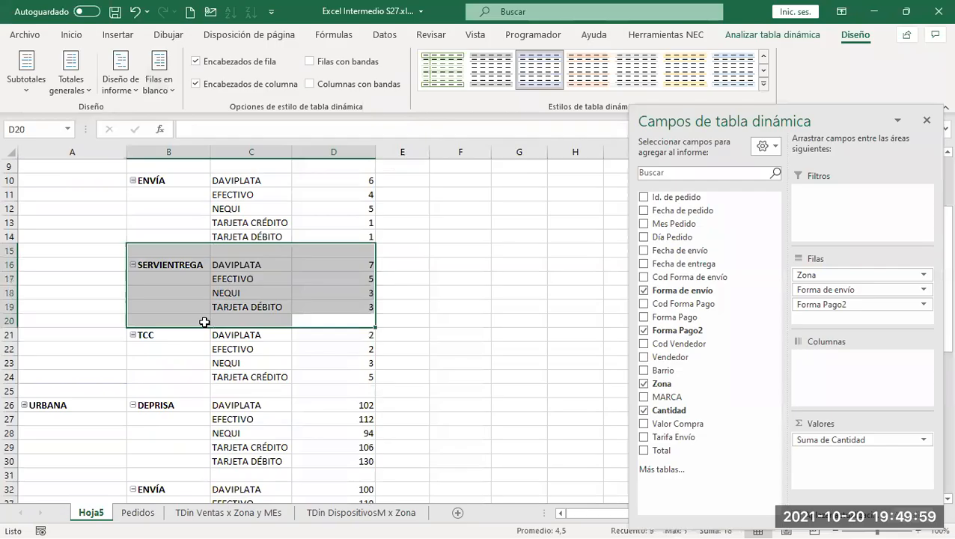
click(333, 346)
drag(333, 345, 162, 293)
scroll(165, 301, down, 8)
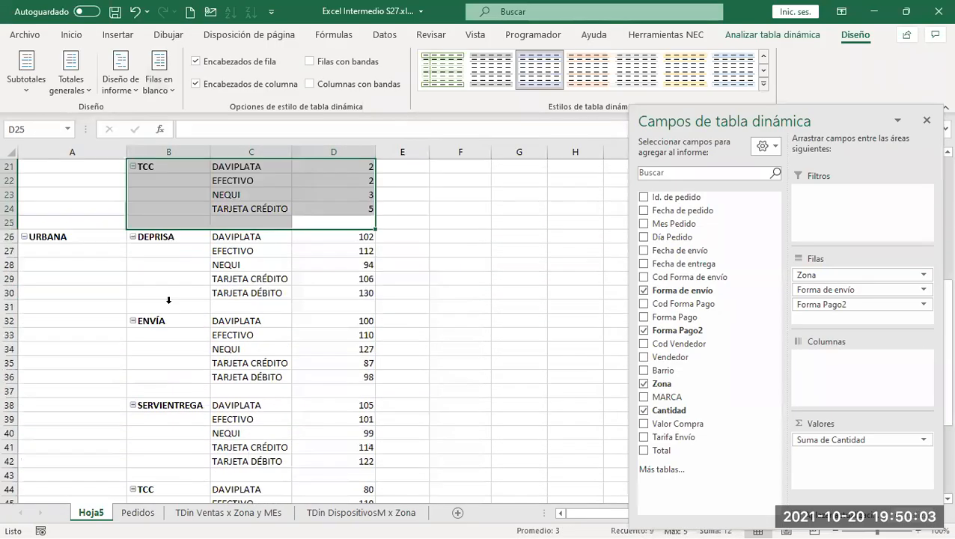
scroll(169, 301, up, 12)
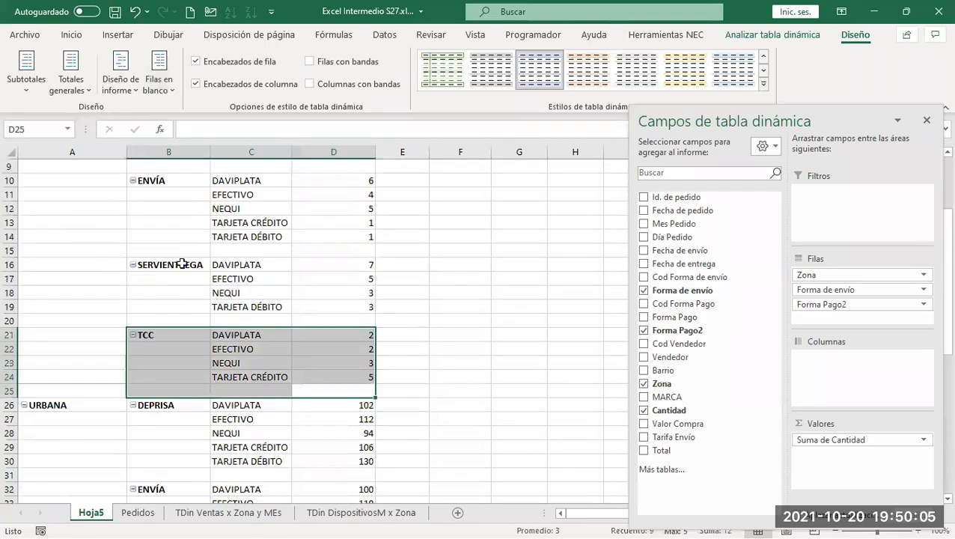
Remove the blank line after each item in the pivot table
click(149, 94)
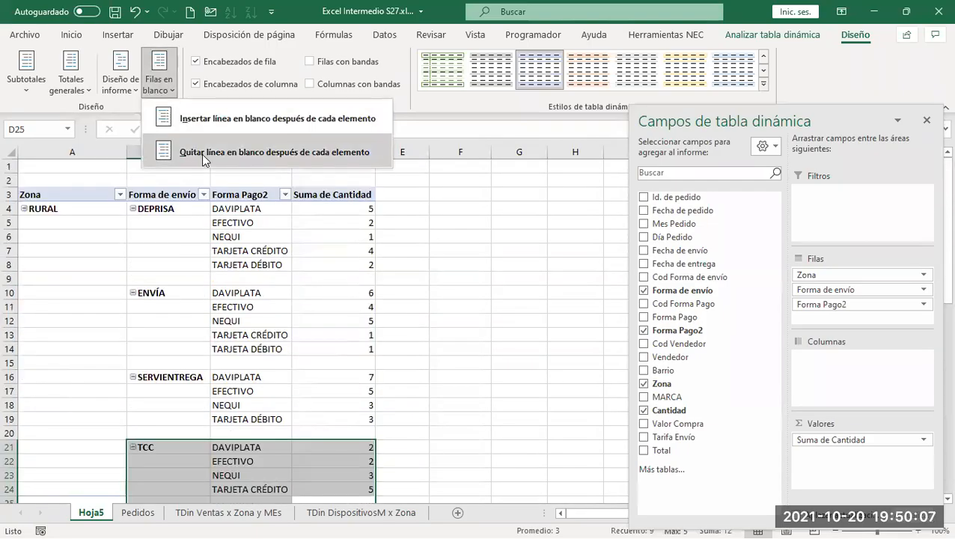
click(238, 154)
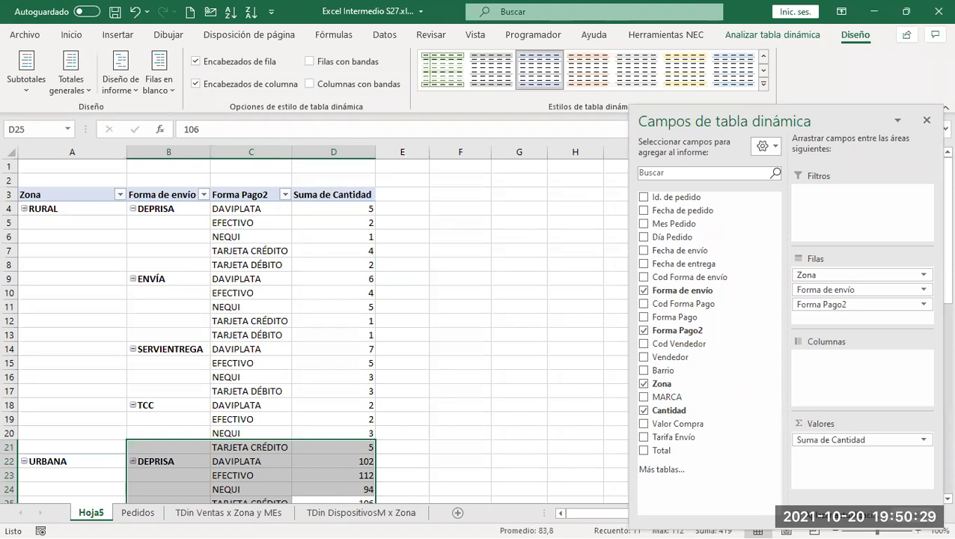
Switch to the running PowerPoint slide show and advance from the "2. Diseño" slide to the following slide
key(alt+Tab)
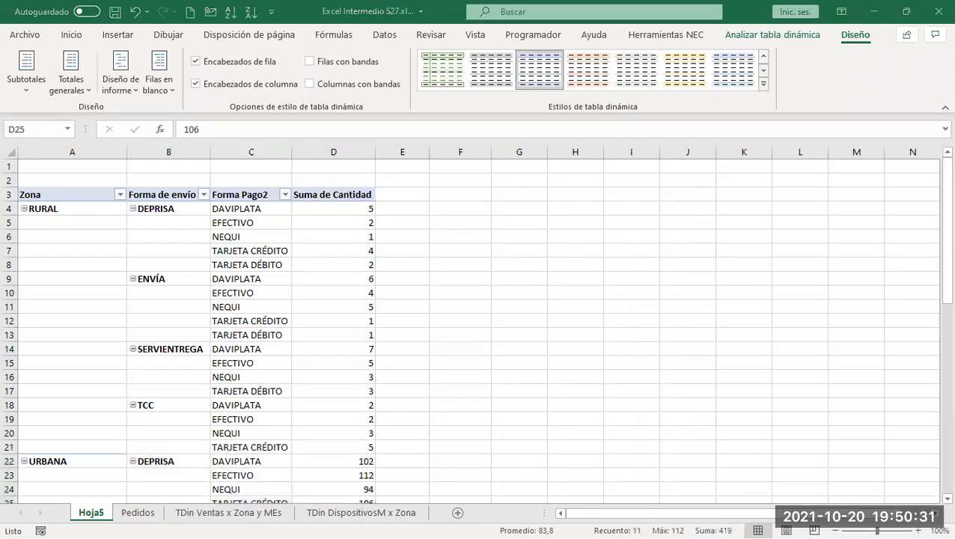
key(alt+Tab)
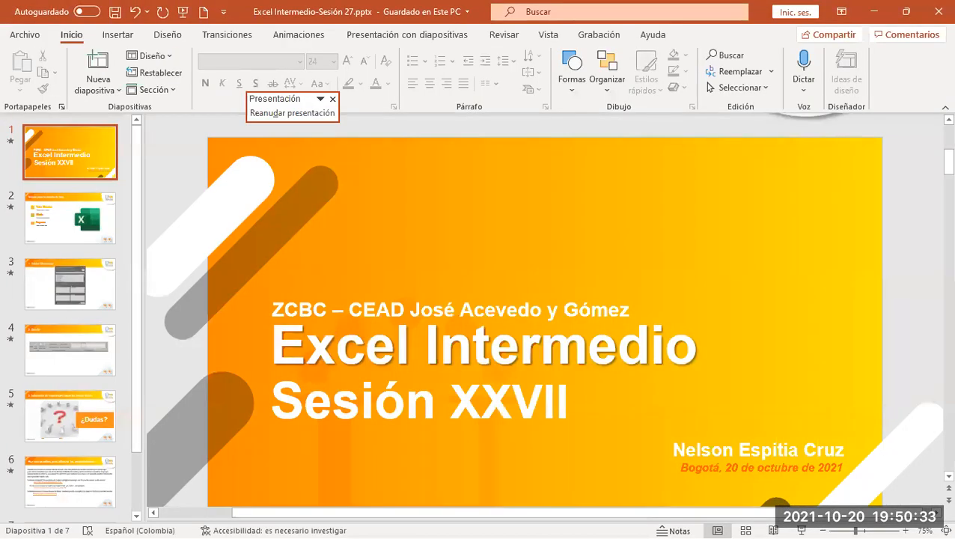
key(alt+Tab)
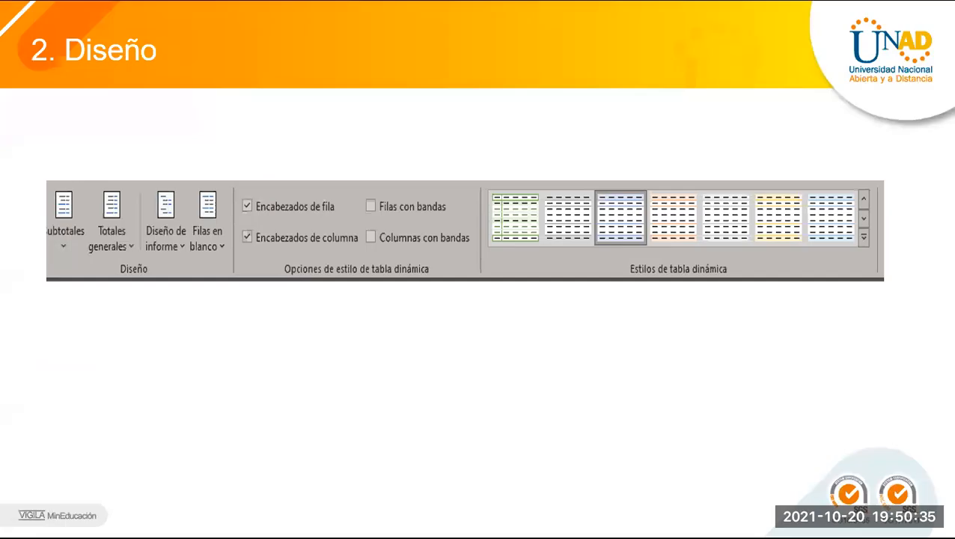
click(558, 359)
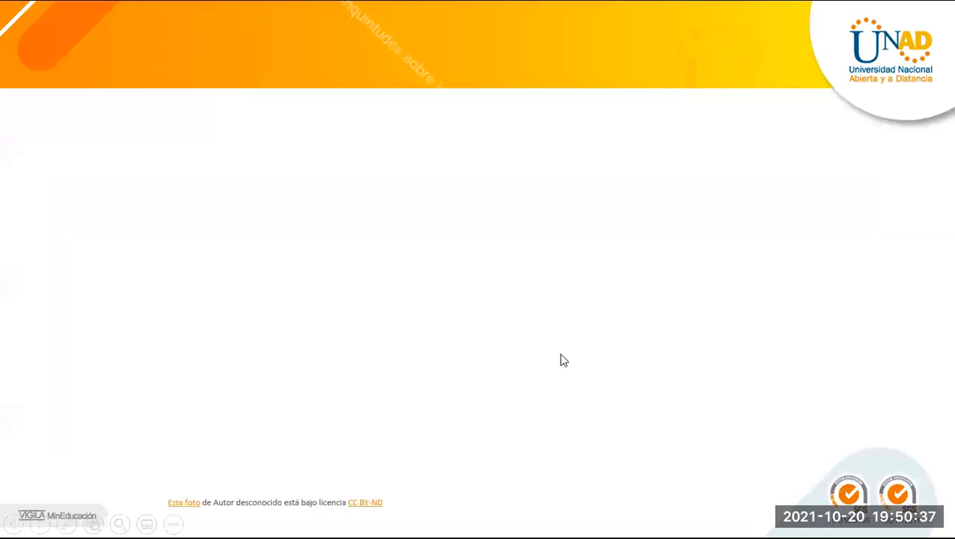